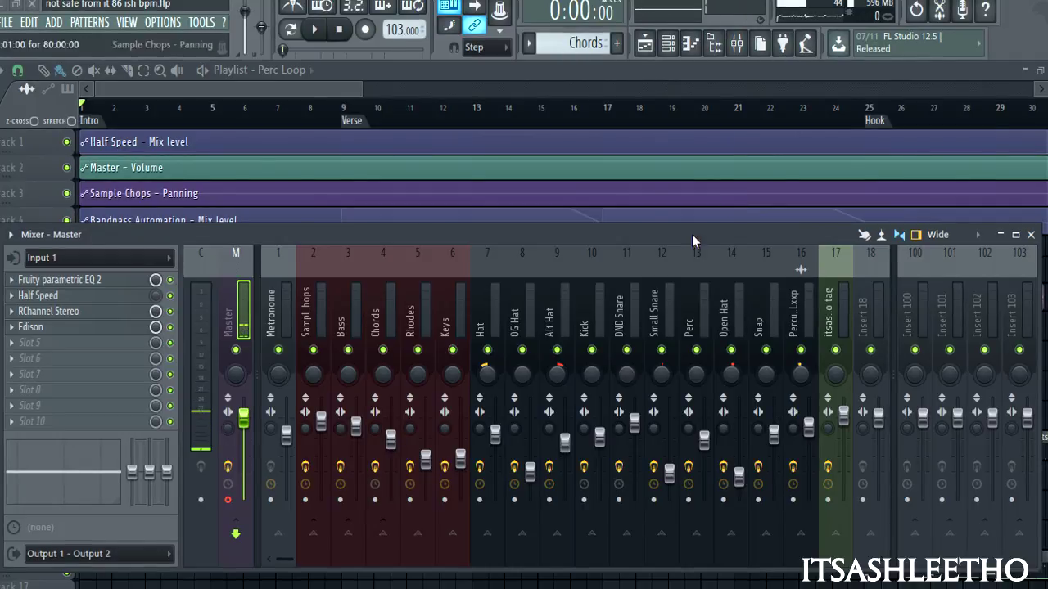
- Hide the mixer and select the Intro section in the playlist, from bar 1 up to the Verse marker at bar 9
key(F9)
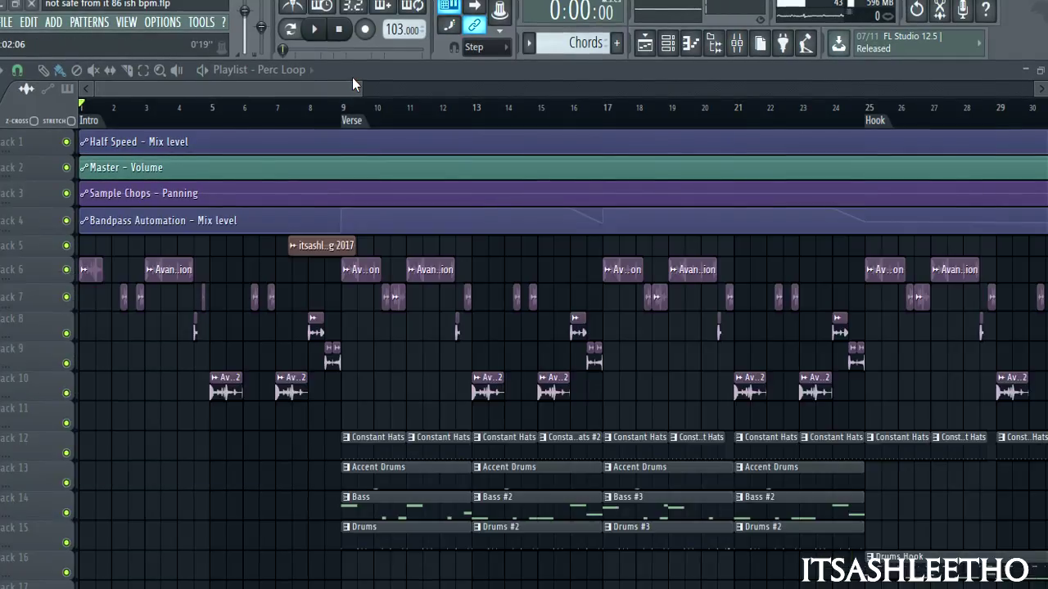
drag(363, 89, 244, 96)
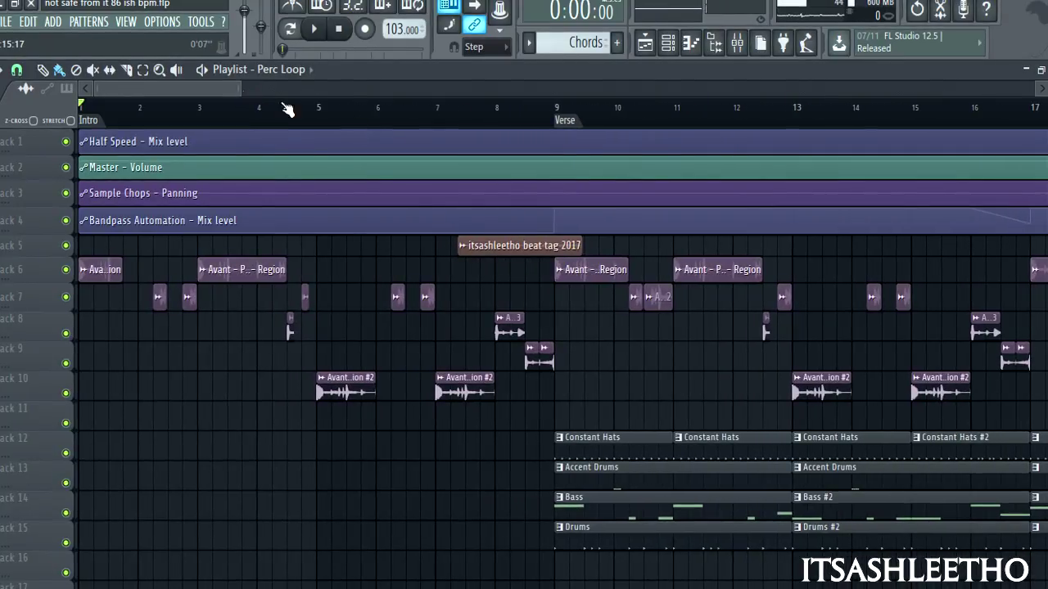
click(104, 121)
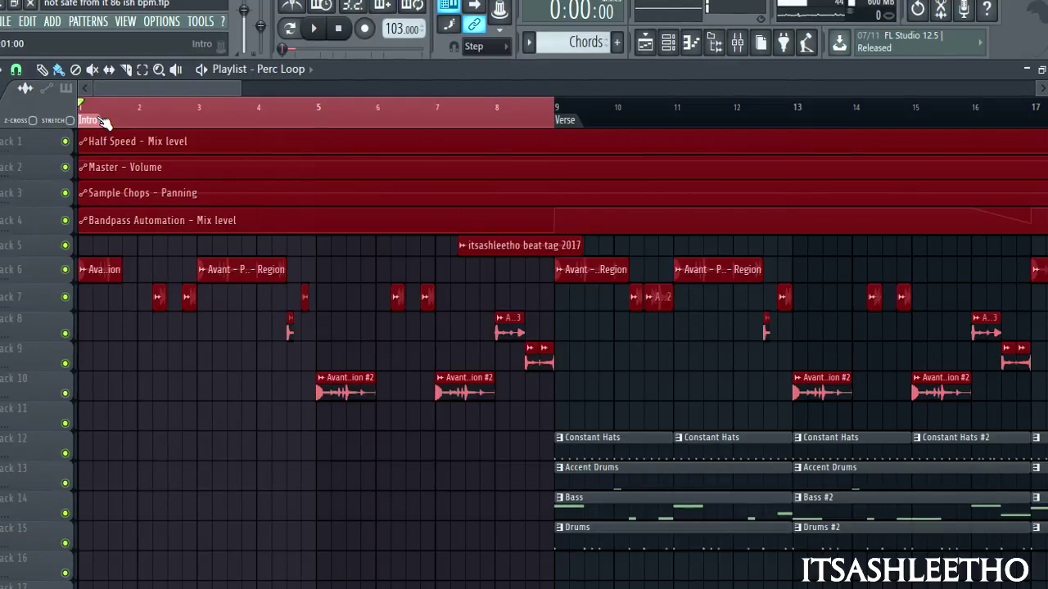
drag(245, 95, 215, 95)
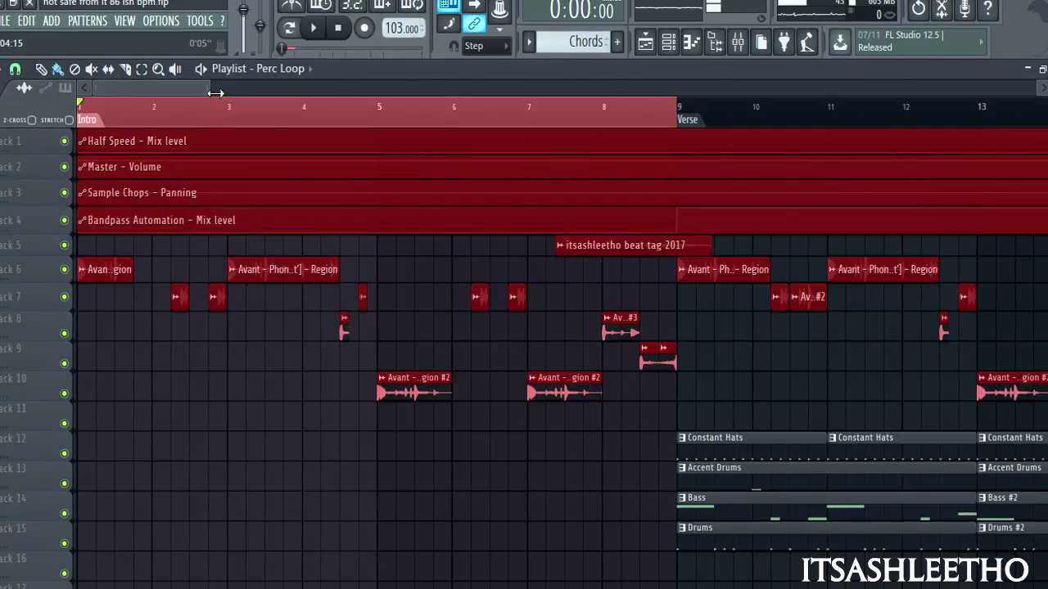
- Open the Slicex channel holding the Phone Sex sample and examine its waveform around Region #1 and Region #2
click(668, 41)
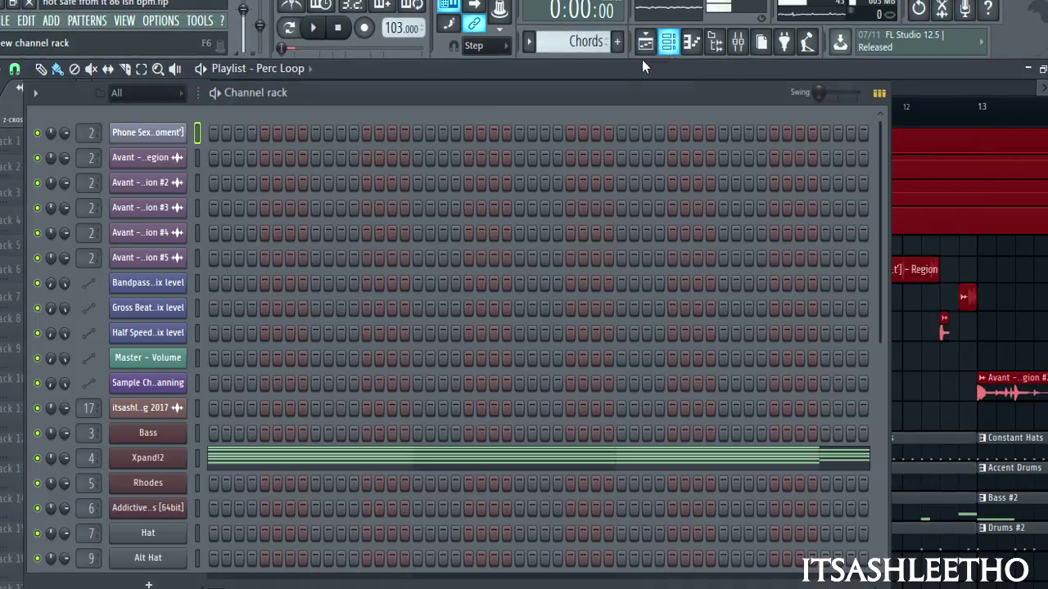
click(154, 134)
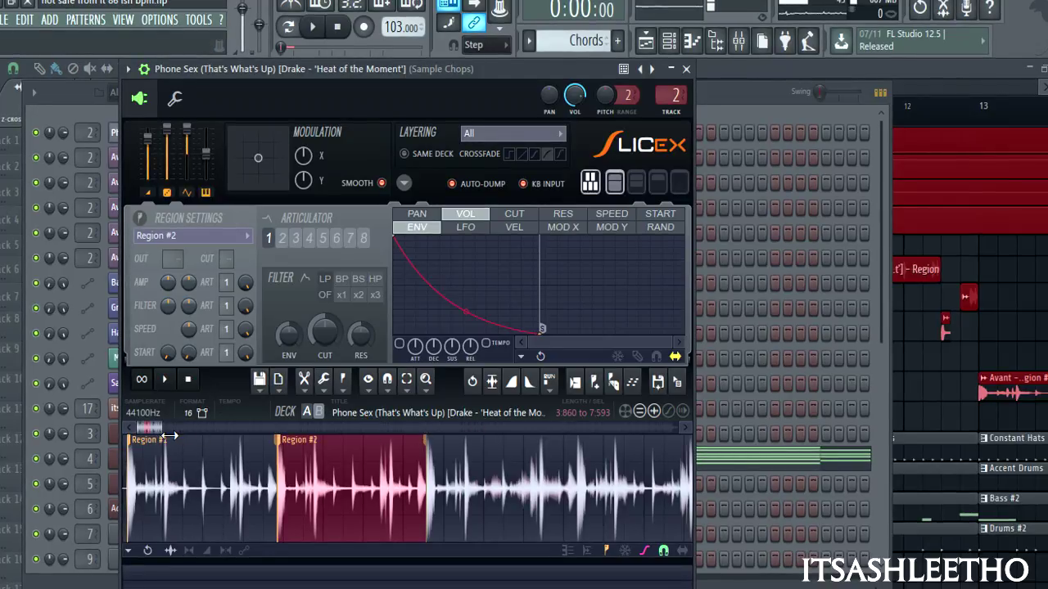
drag(162, 427, 252, 432)
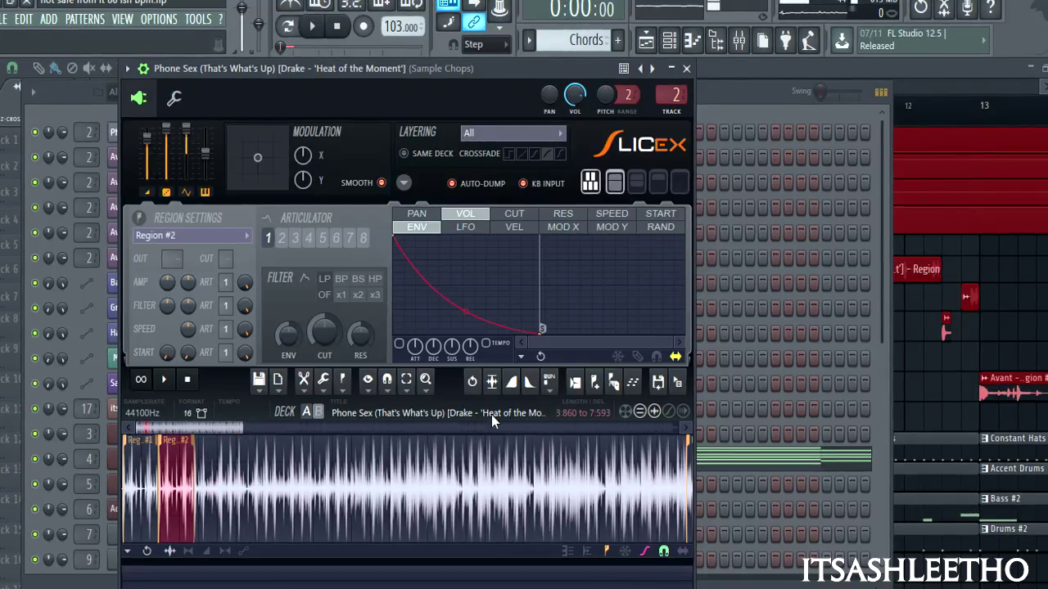
drag(242, 432, 172, 432)
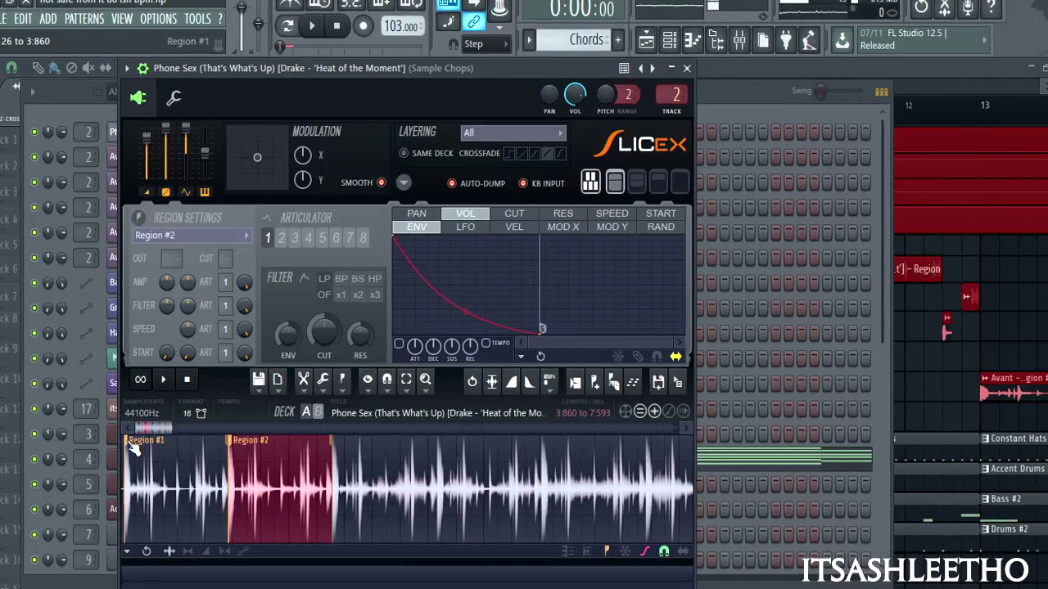
- Enable the RCompressor Stereo effect on the Sample Chops mixer track and return to the Slicex window
key(F9)
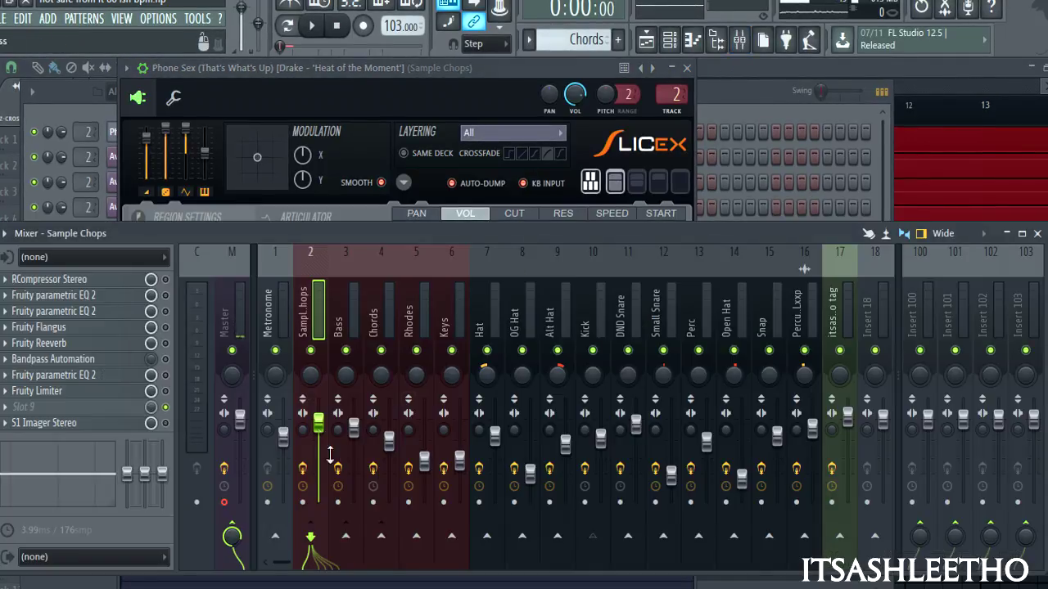
click(165, 280)
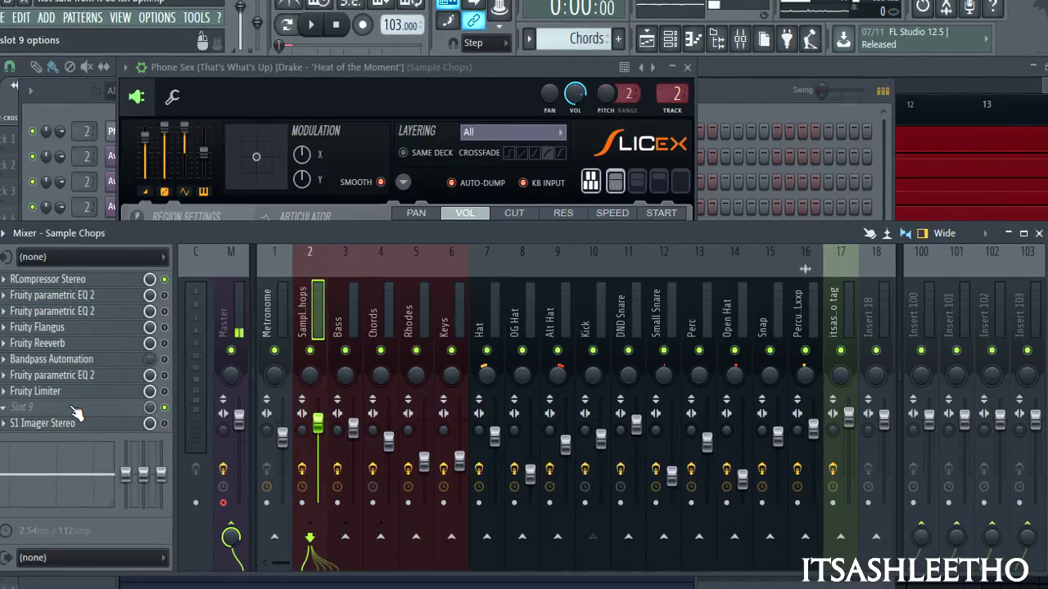
click(456, 125)
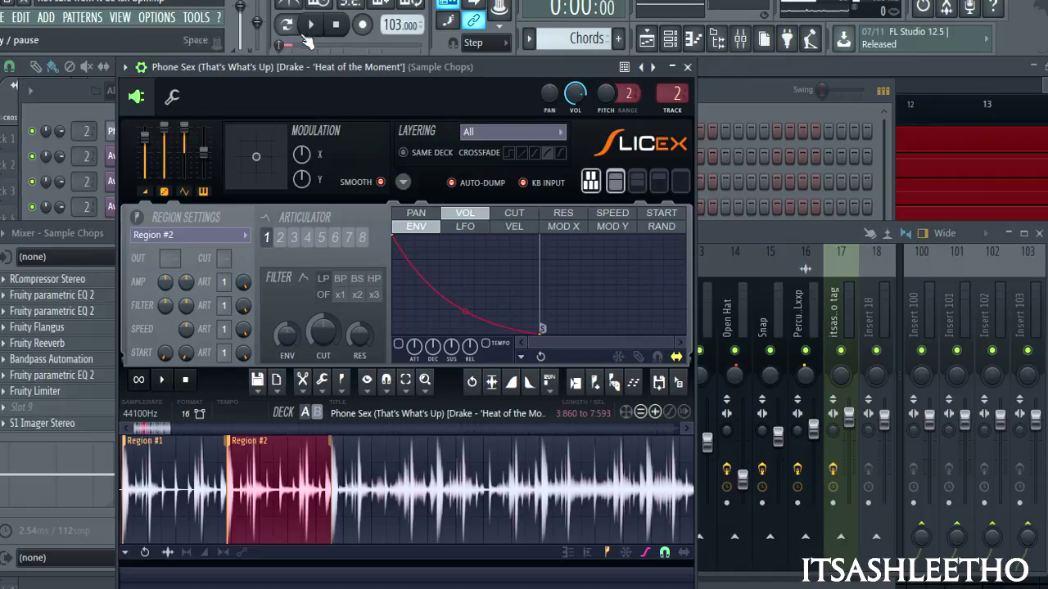
- Audition Region #2 and Region #1 of the sample in Slicex and examine both slices in the waveform
click(162, 379)
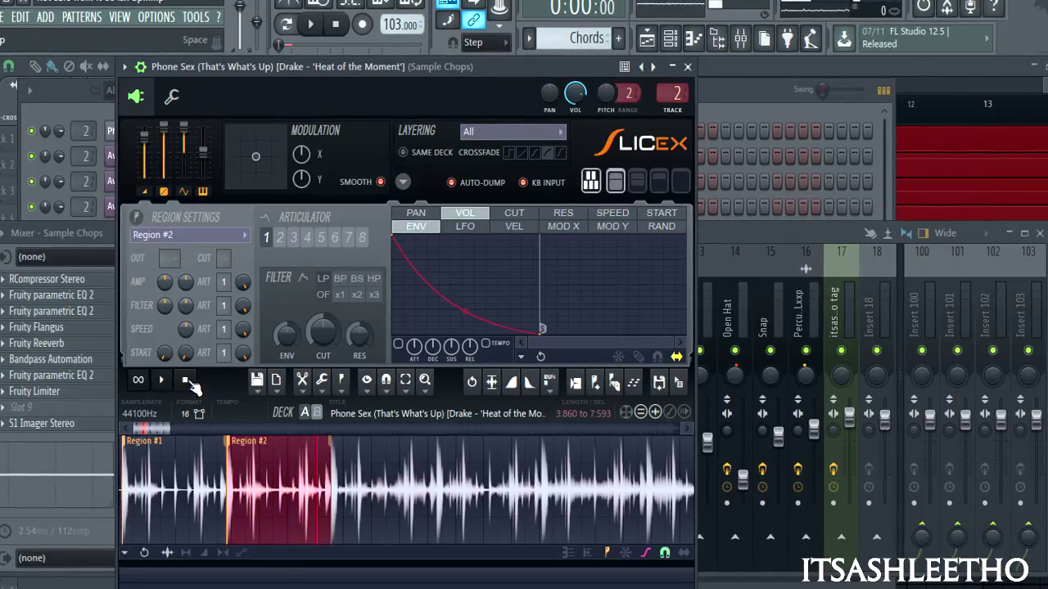
click(129, 446)
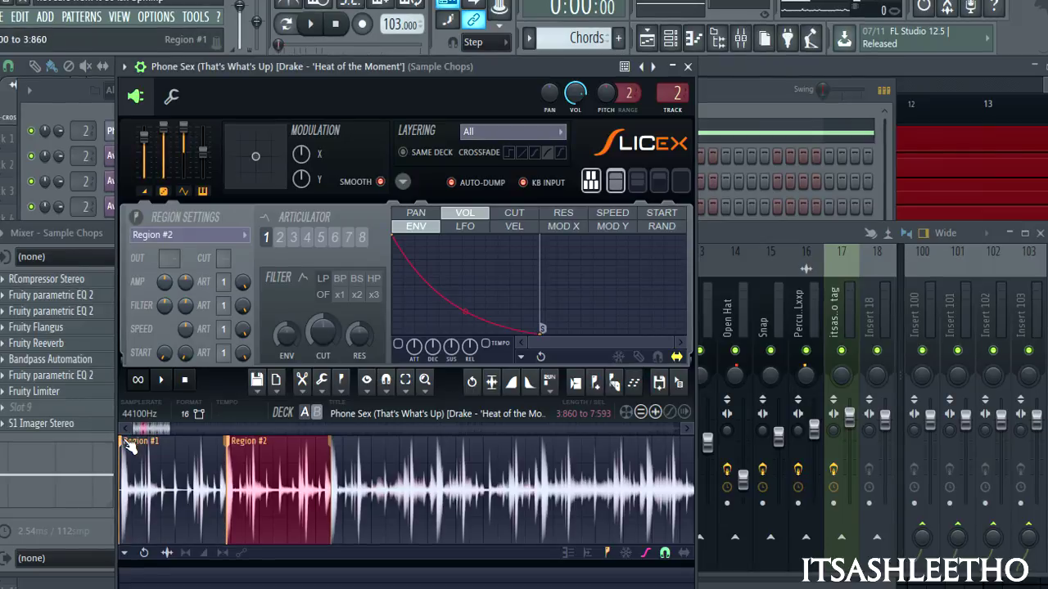
click(167, 390)
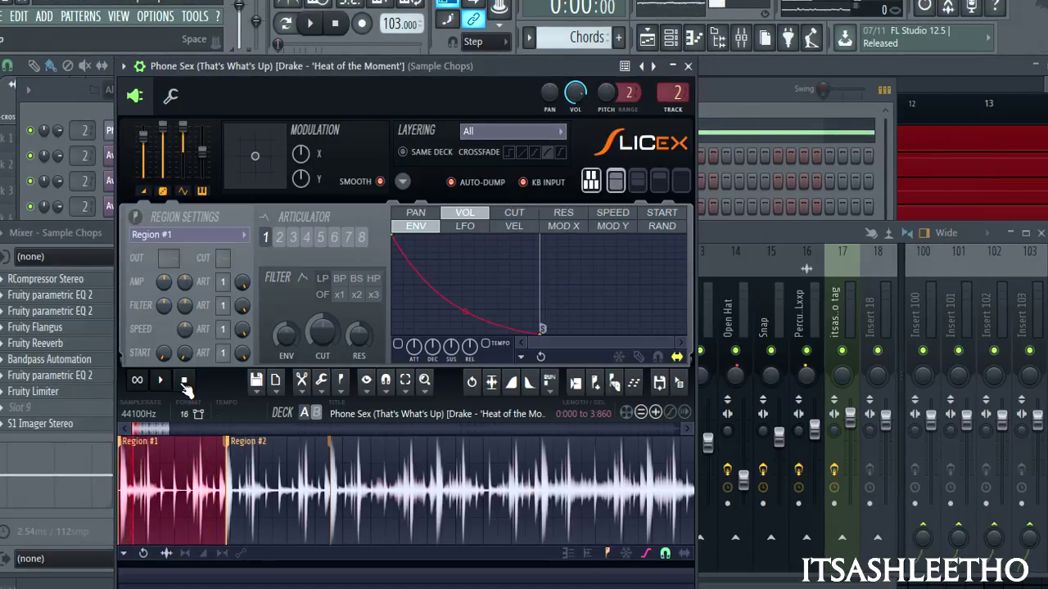
scroll(148, 490, up, 2)
scroll(148, 494, up, 1)
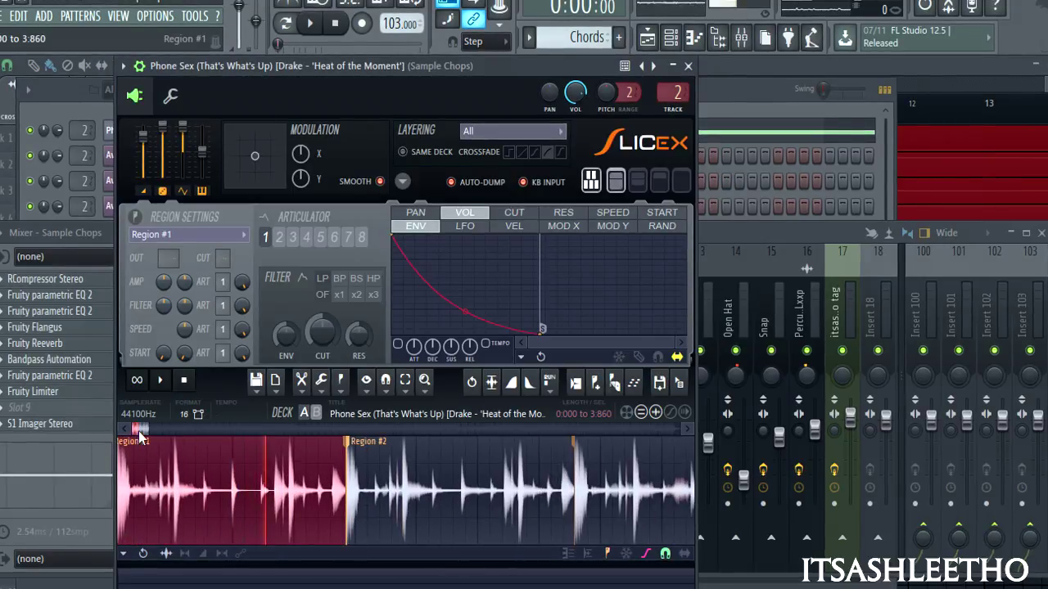
click(378, 442)
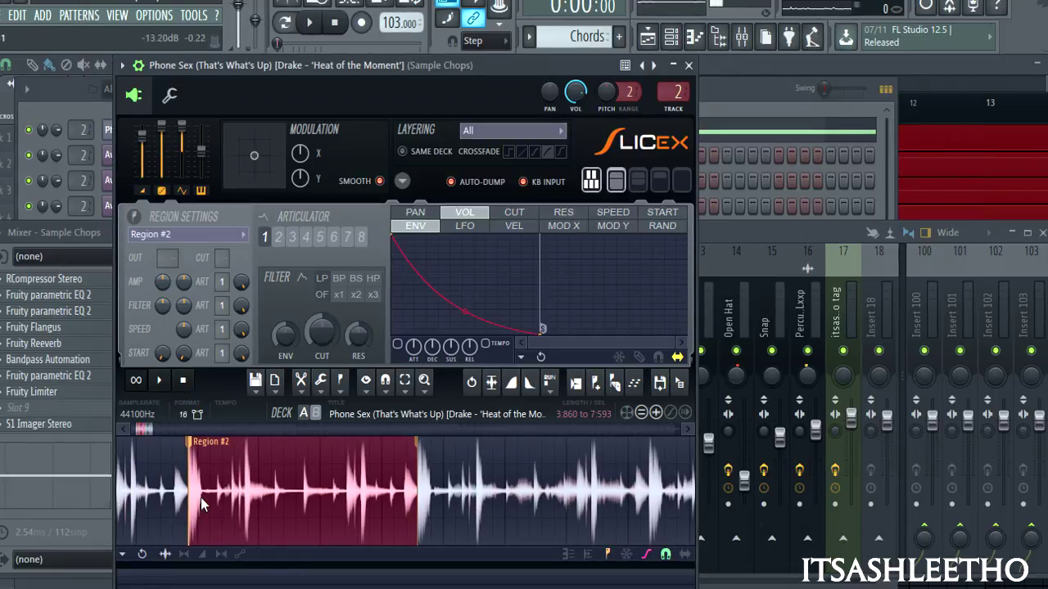
scroll(203, 501, down, 5)
drag(226, 431, 159, 434)
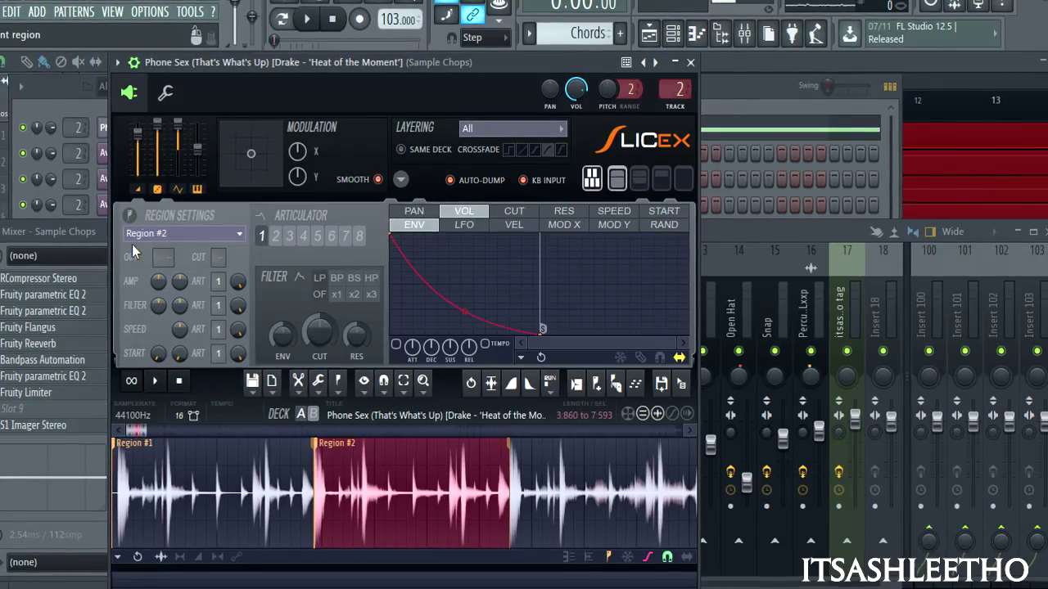
- Bring the channel rack forward and remove the notes from the Slicex sample channel
click(104, 238)
click(64, 105)
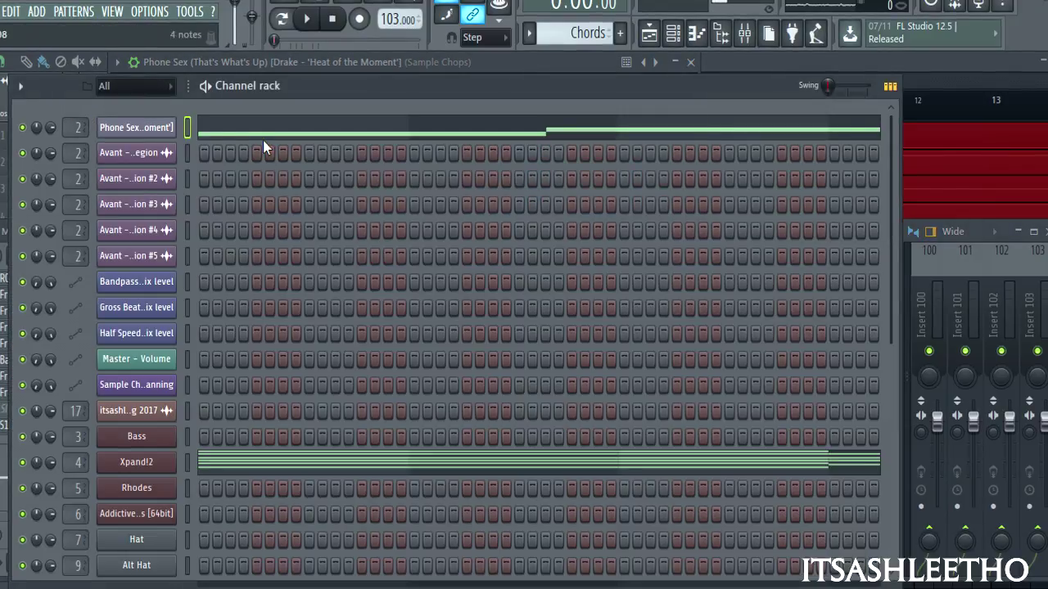
drag(458, 92, 489, 92)
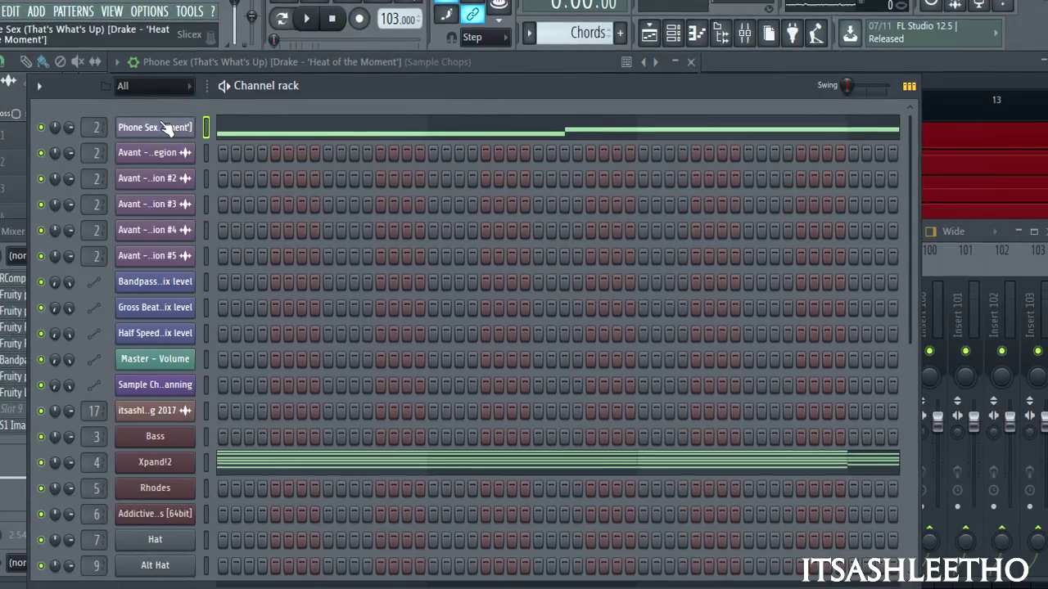
right_click(186, 127)
click(351, 126)
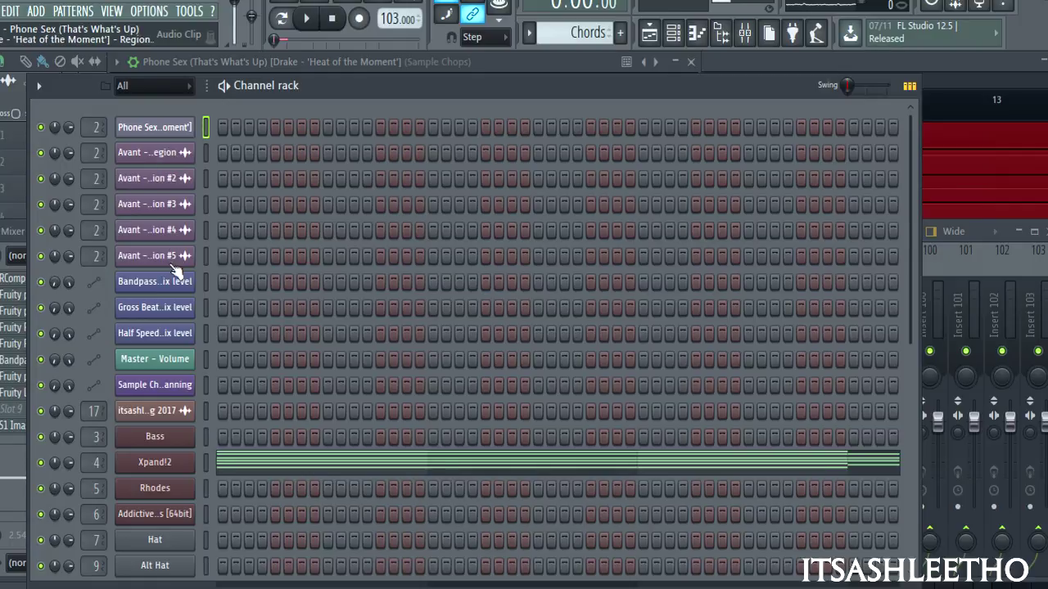
- Review the time-stretching pitch and effect settings of the first three chopped audio clips: Region, Region #2 and Region #3
click(168, 153)
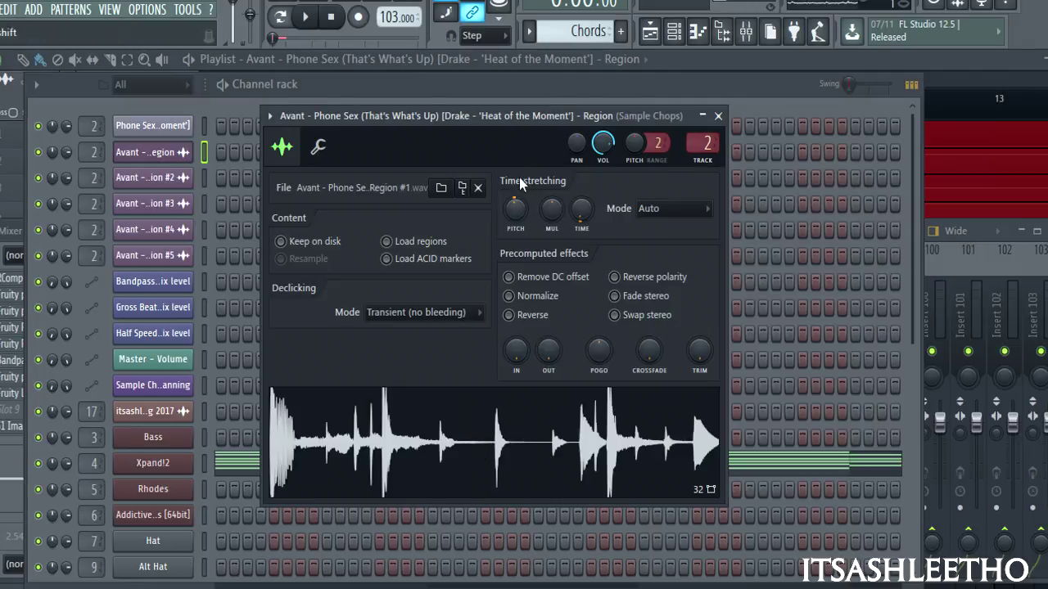
click(163, 182)
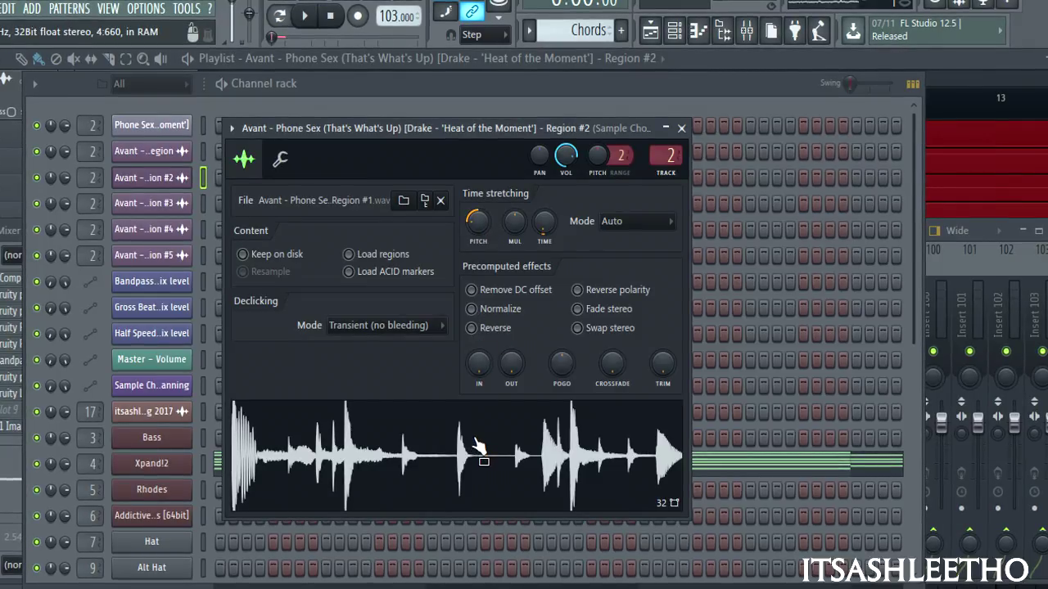
click(681, 128)
click(176, 203)
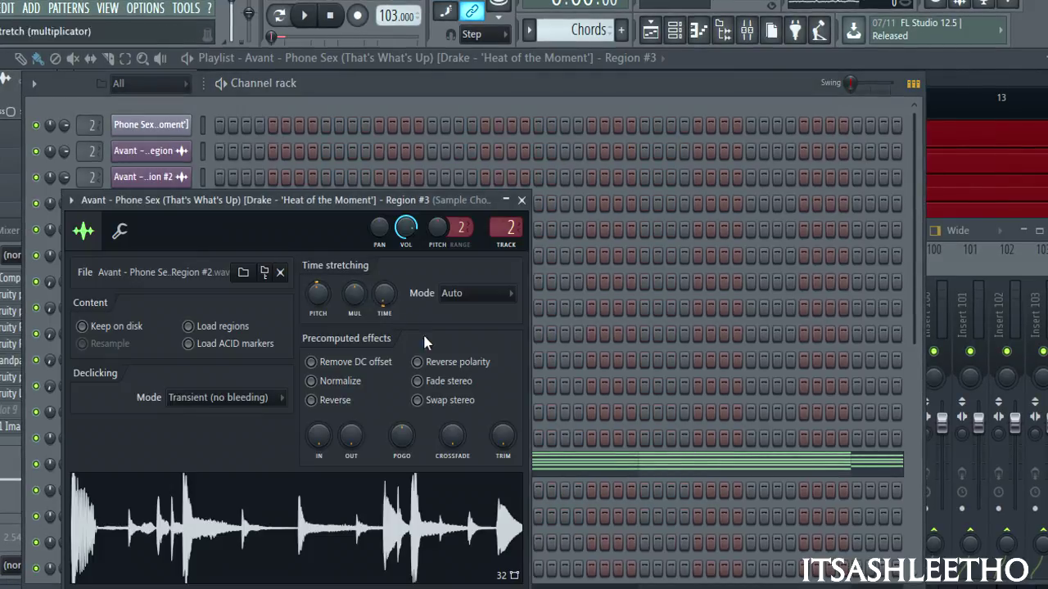
drag(395, 198, 474, 147)
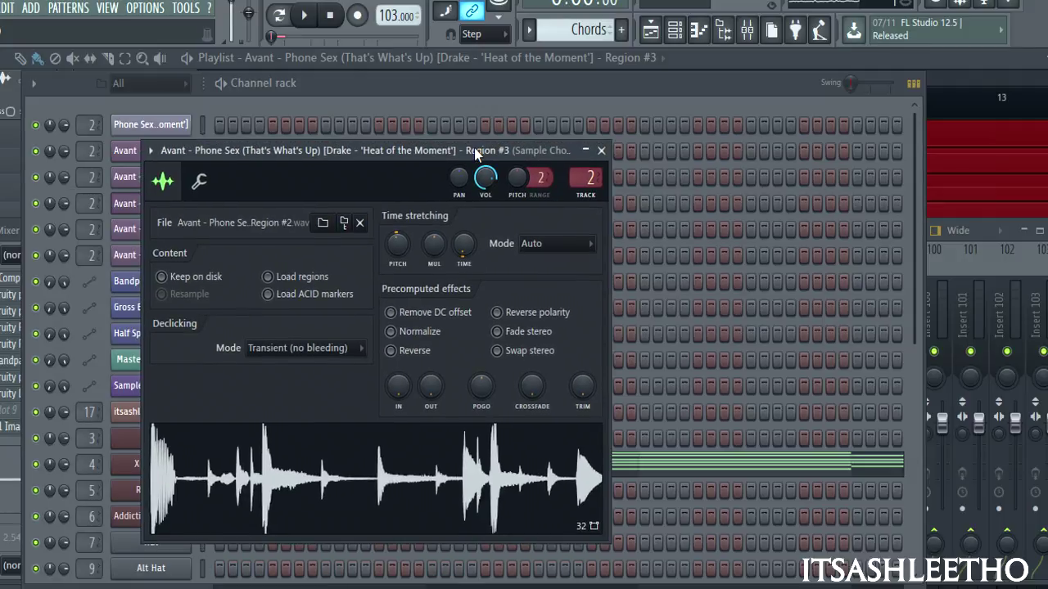
click(602, 152)
- Review the pitch, region-loading and reverse settings of the Region #4 and Region #5 audio clips
click(150, 229)
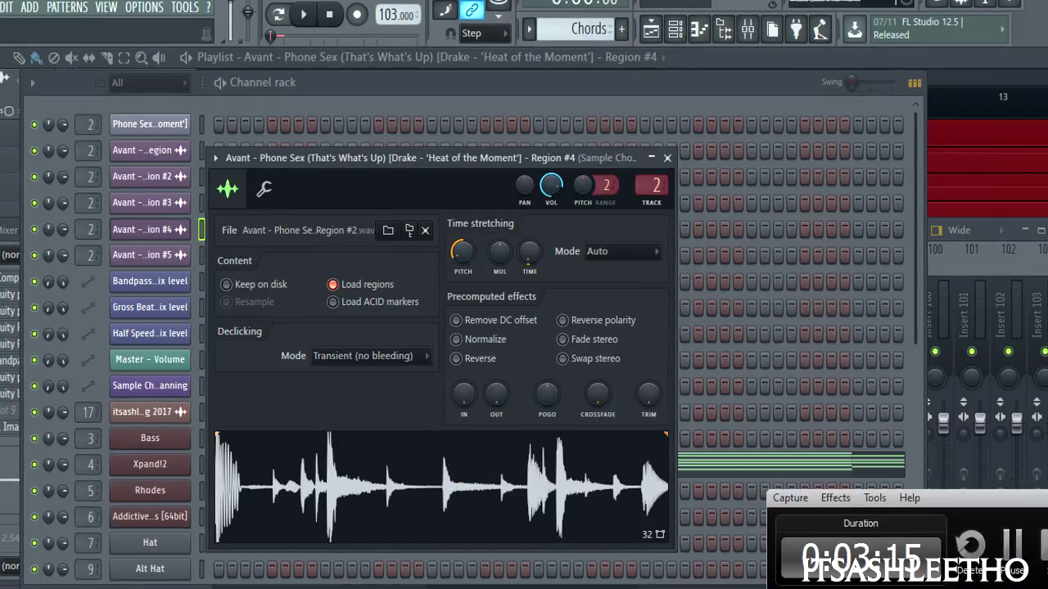
click(487, 89)
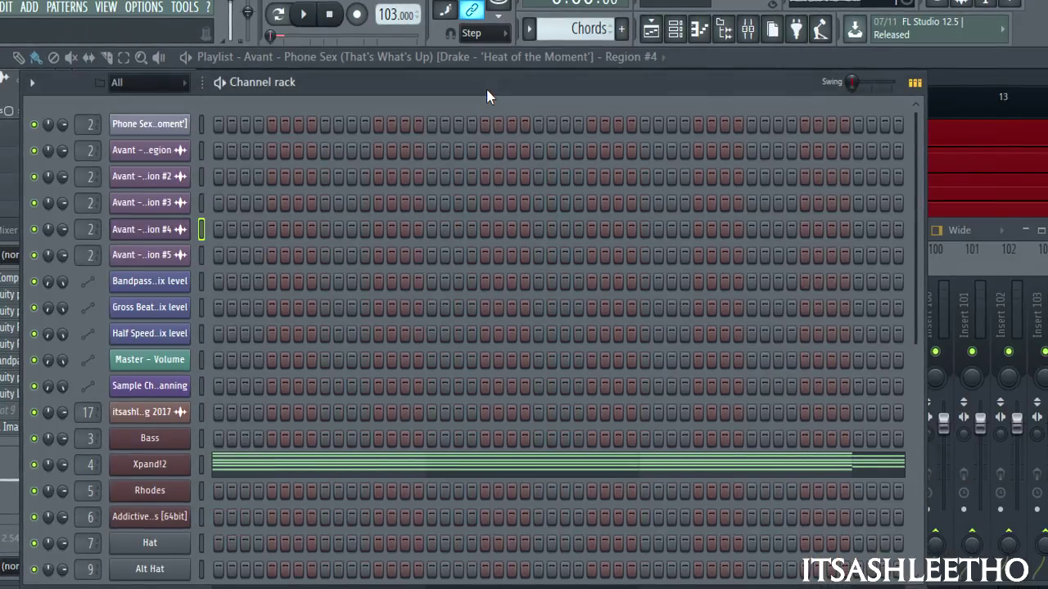
click(151, 255)
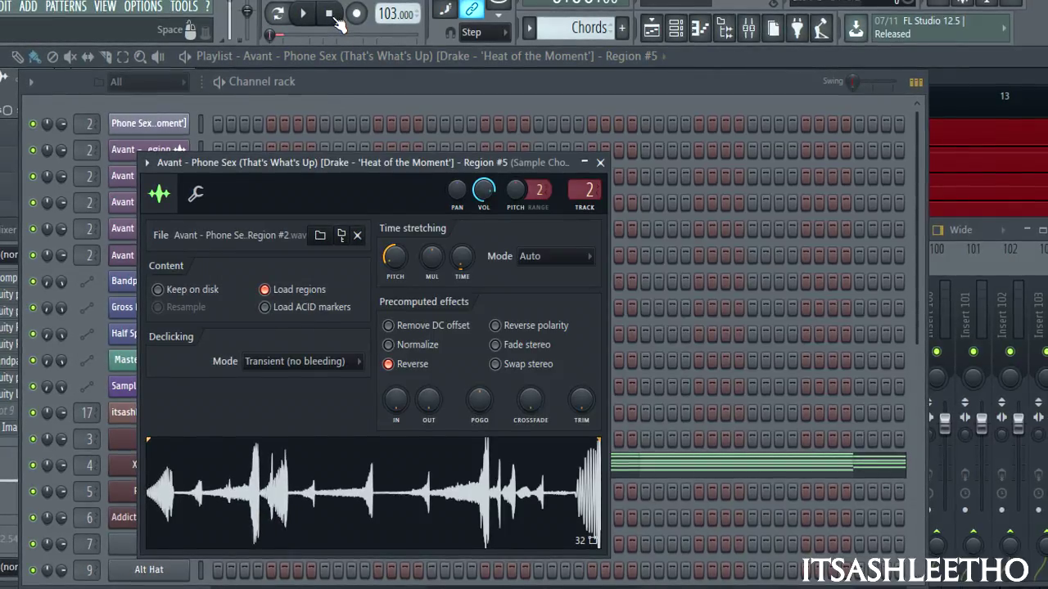
click(600, 163)
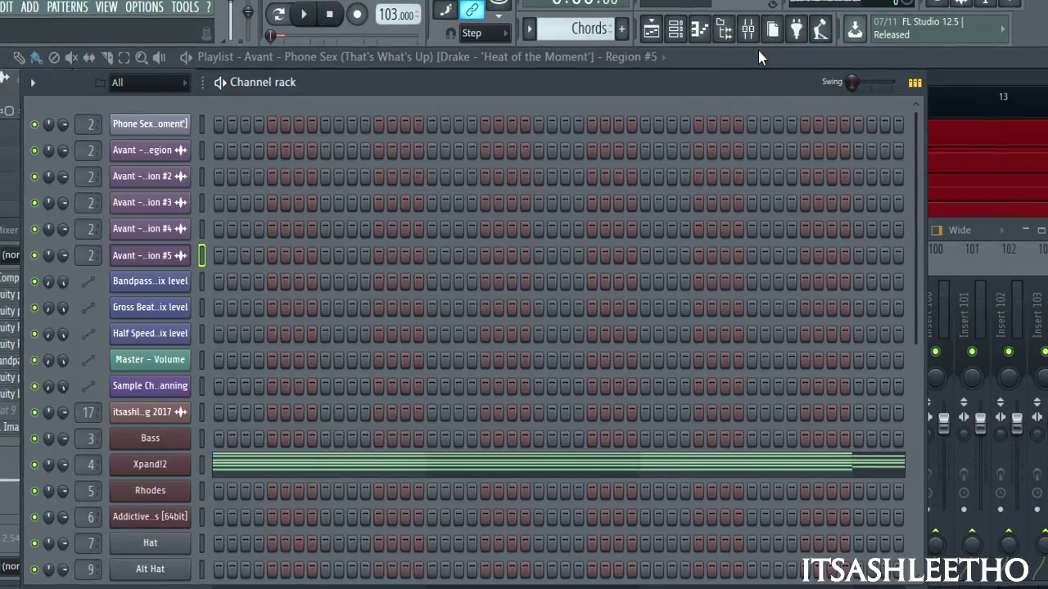
- Hide the channel rack, clear the playlist selection and reselect the Intro section from bar 1 to bar 9
key(F6)
click(401, 226)
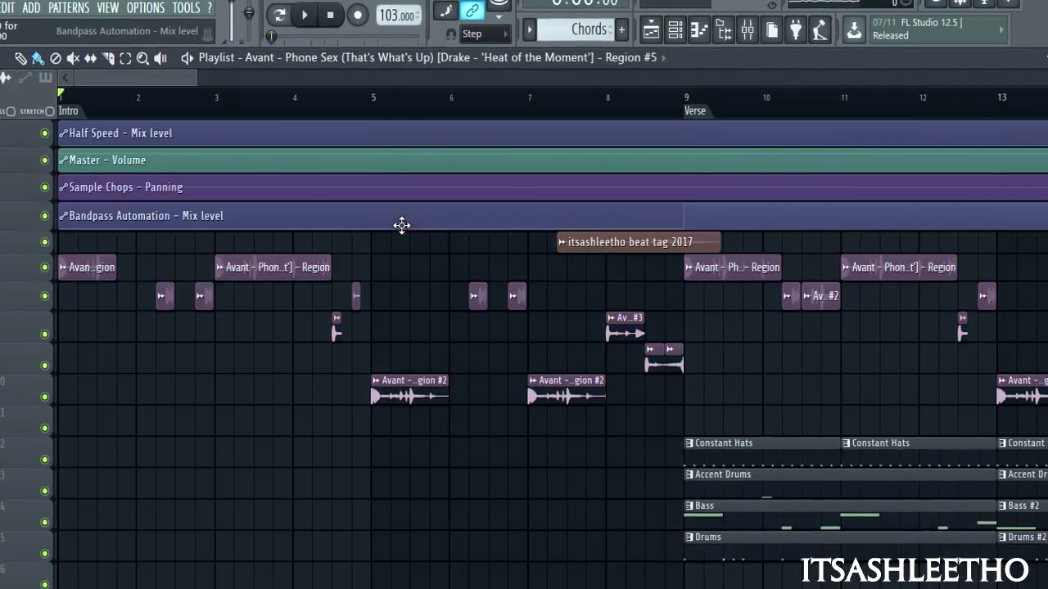
drag(204, 82, 176, 86)
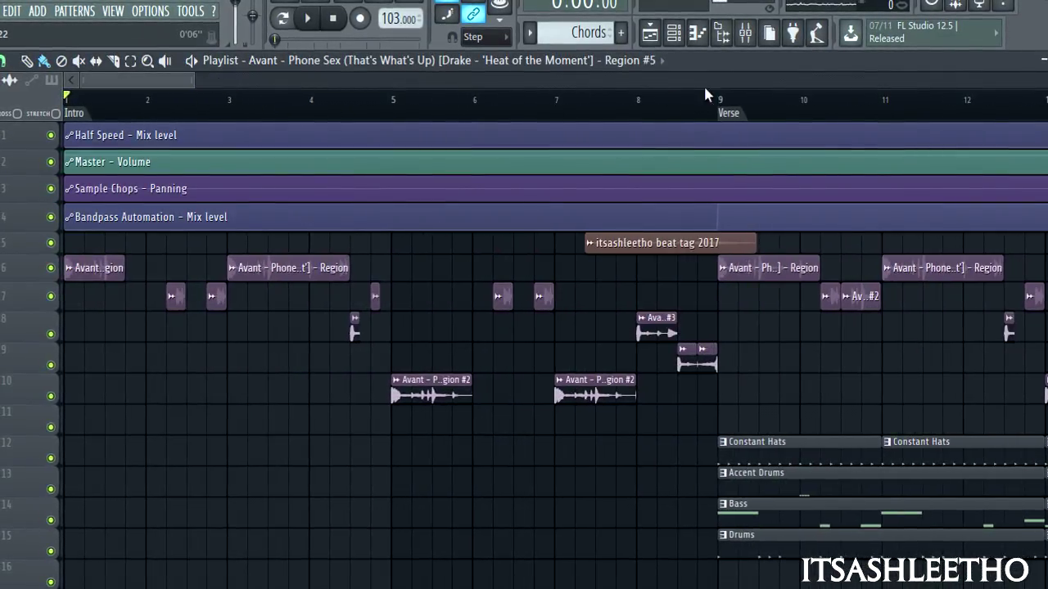
double_click(687, 114)
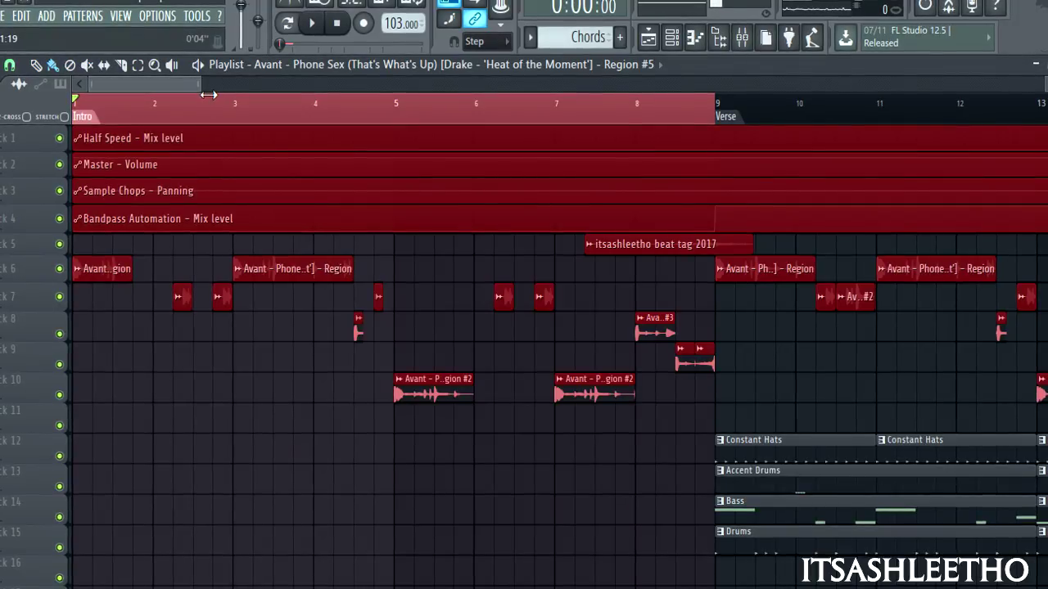
drag(209, 95, 191, 97)
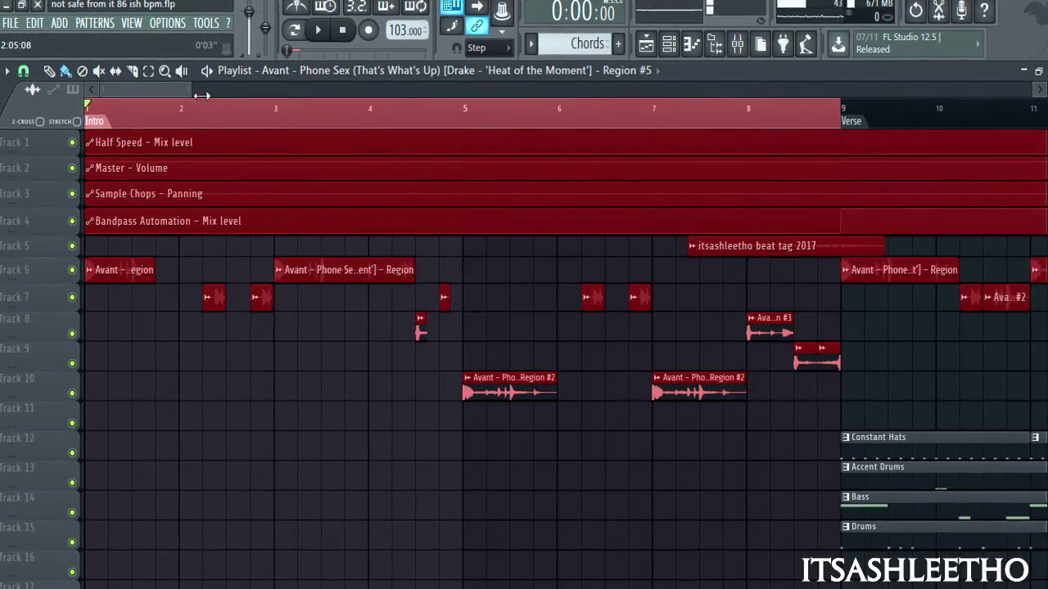
drag(201, 96, 189, 96)
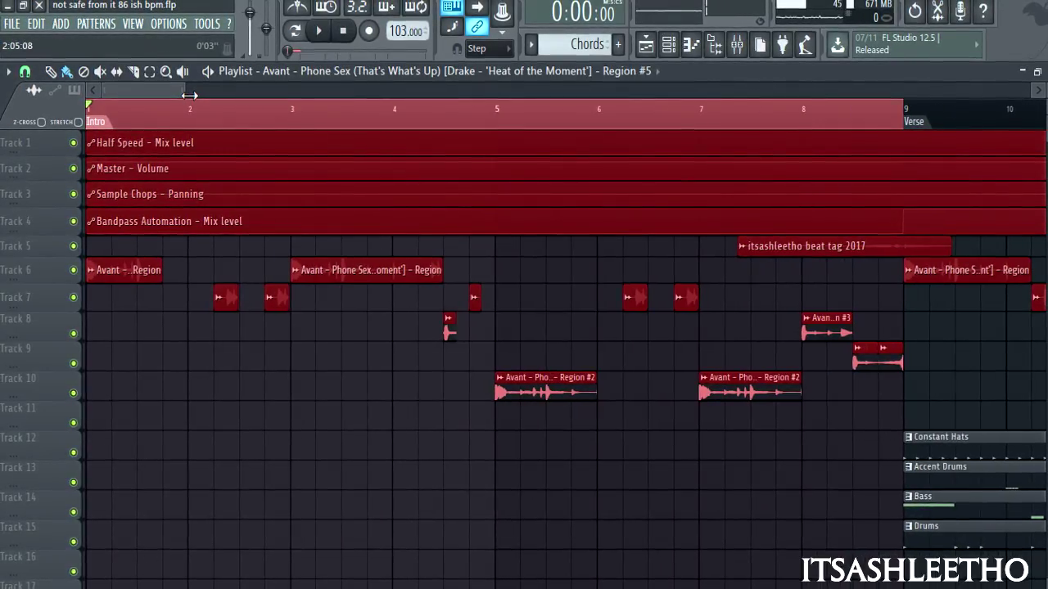
- Check the Sample Chops effect chain in the mixer, hide the mixer and play back the selected Intro
click(735, 45)
drag(334, 239, 326, 262)
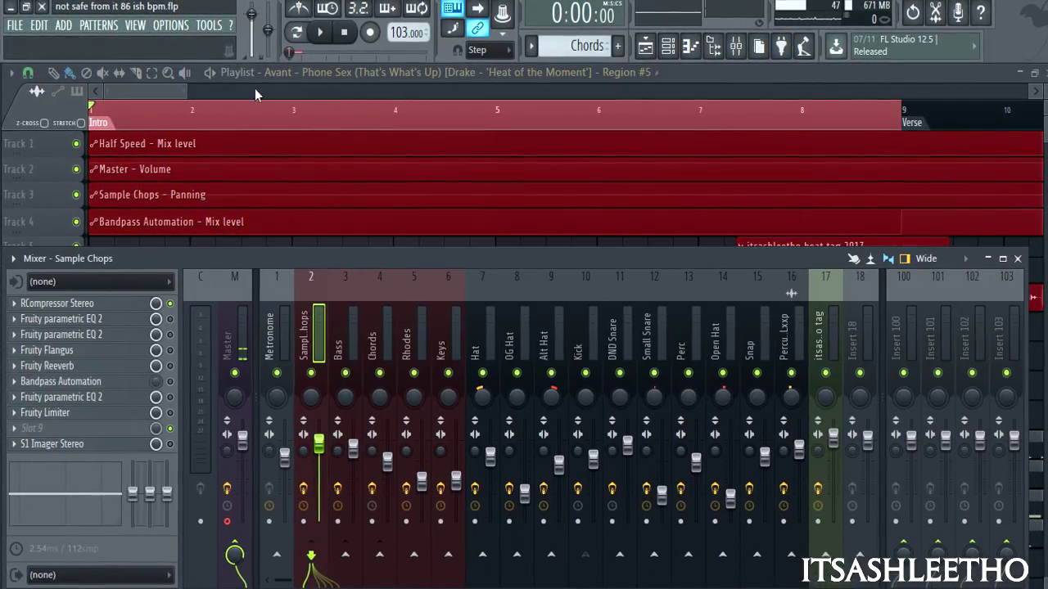
key(F9)
click(320, 32)
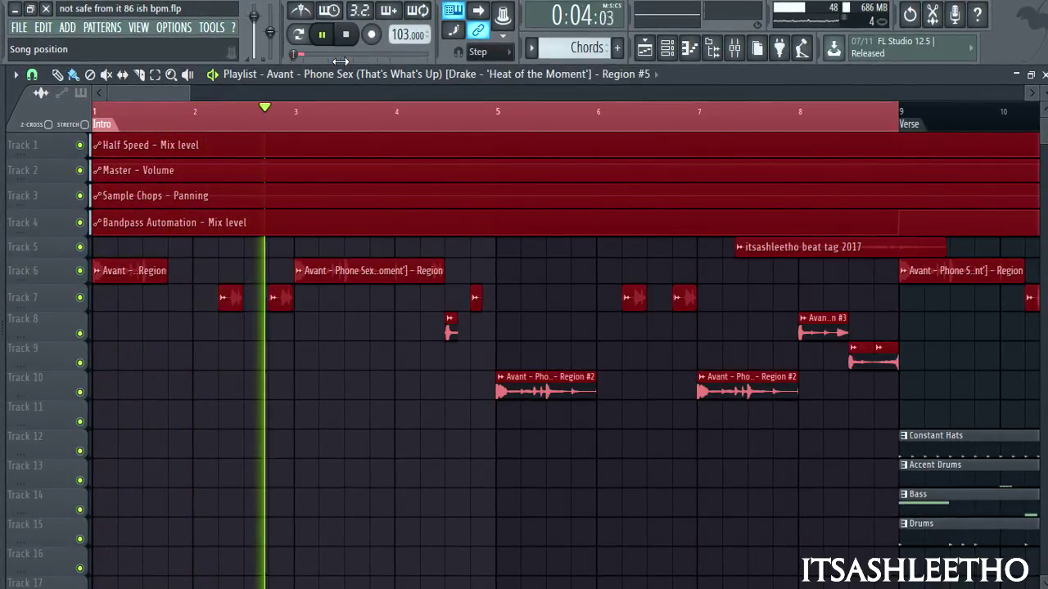
- Deselect all playlist clips while the Intro's vocal chops play back, and stop playback near the section's end
scroll(764, 327, up, 2)
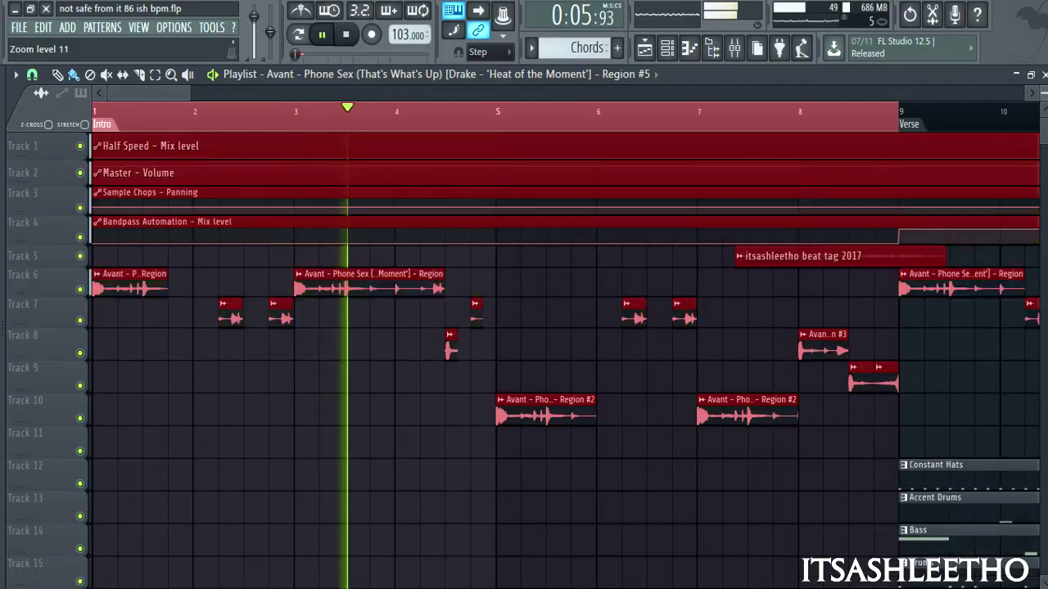
scroll(524, 370, down, 1)
key(ctrl+d)
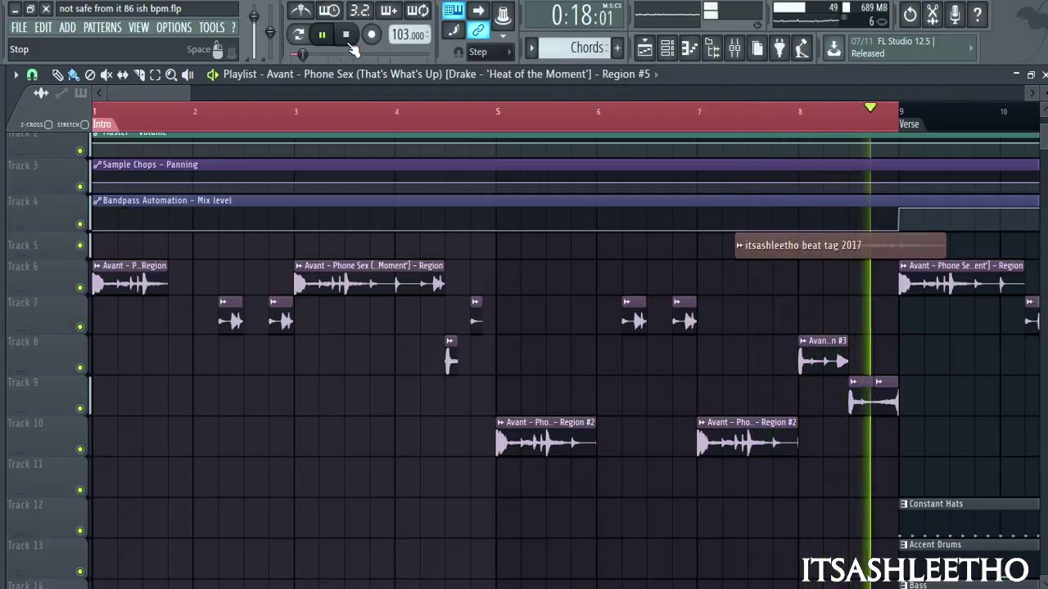
click(350, 45)
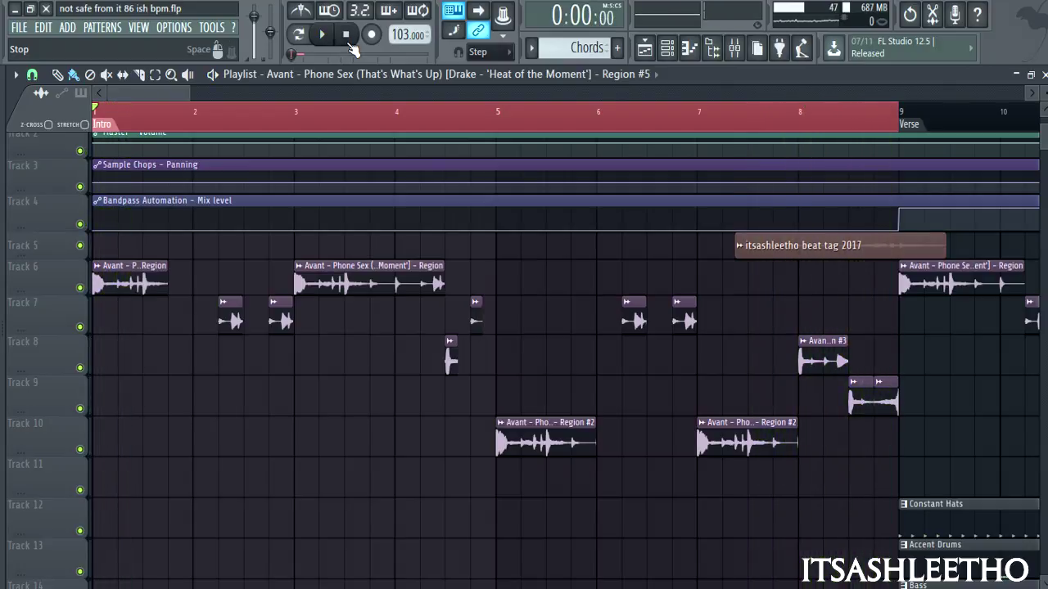
drag(190, 96, 194, 96)
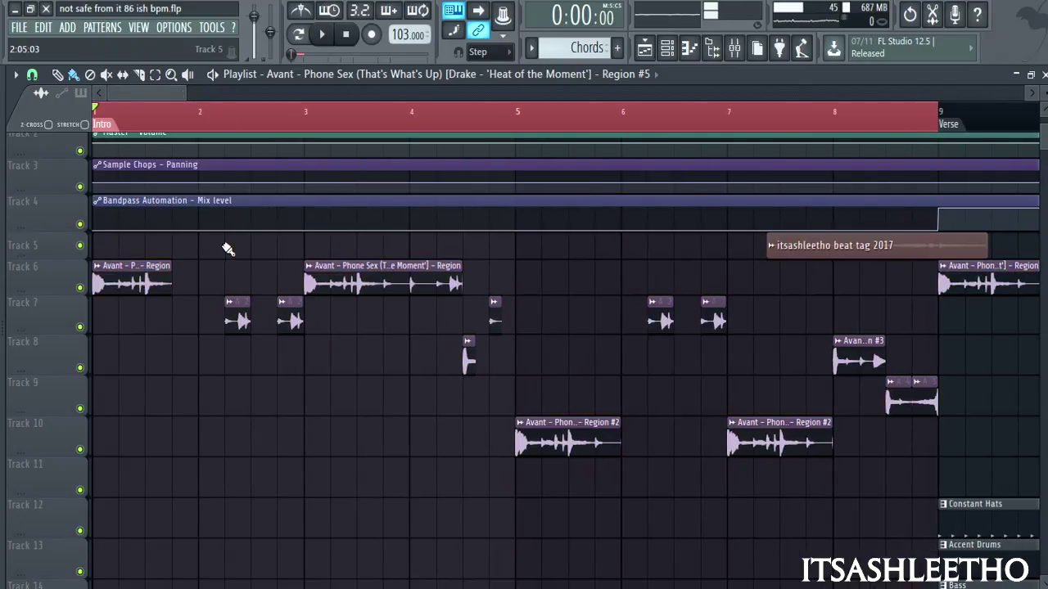
scroll(227, 249, down, 3)
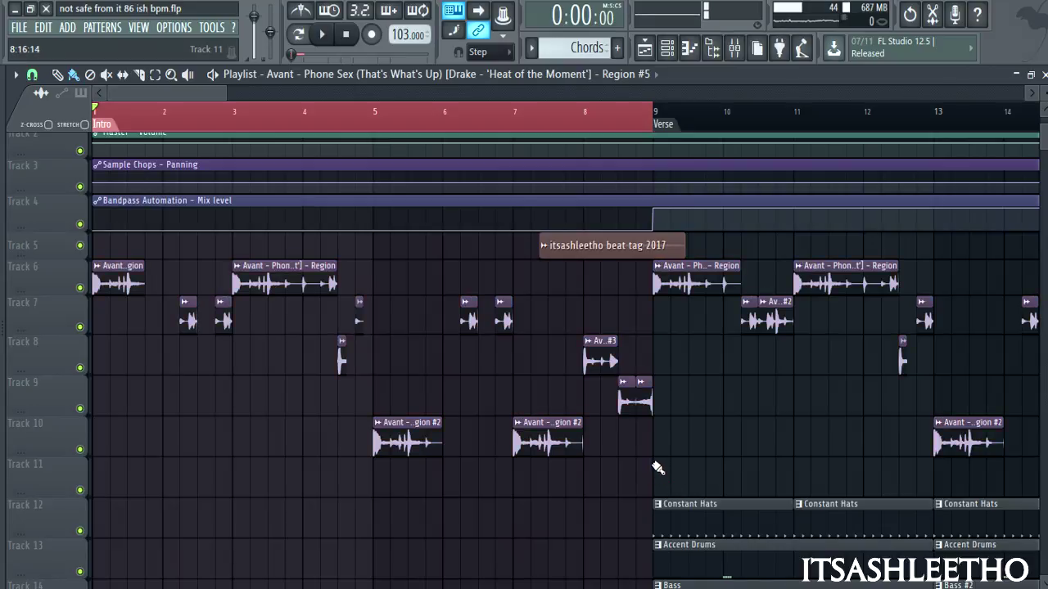
drag(654, 465, 125, 281)
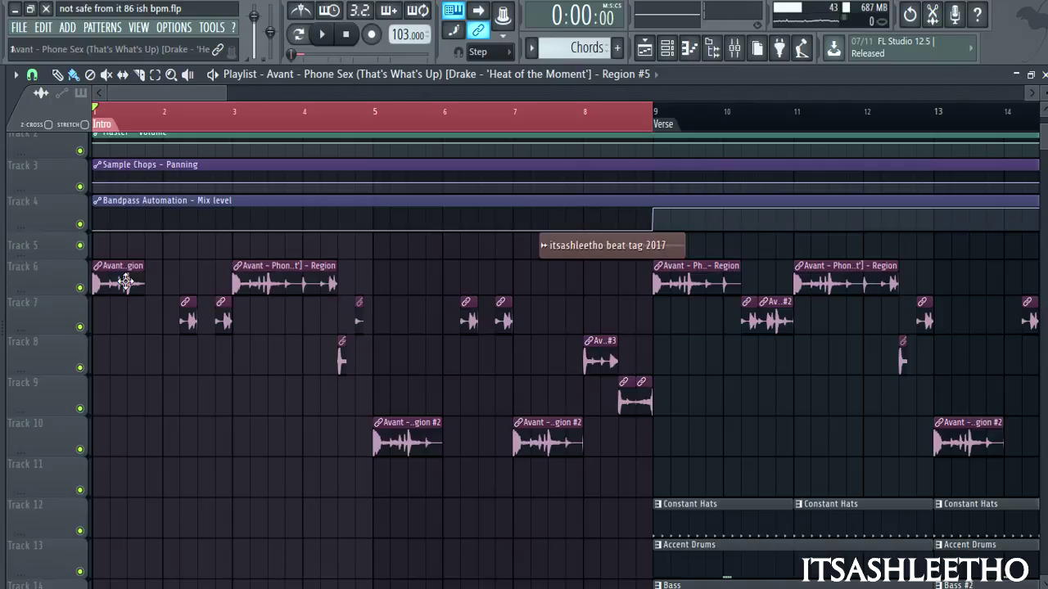
click(167, 291)
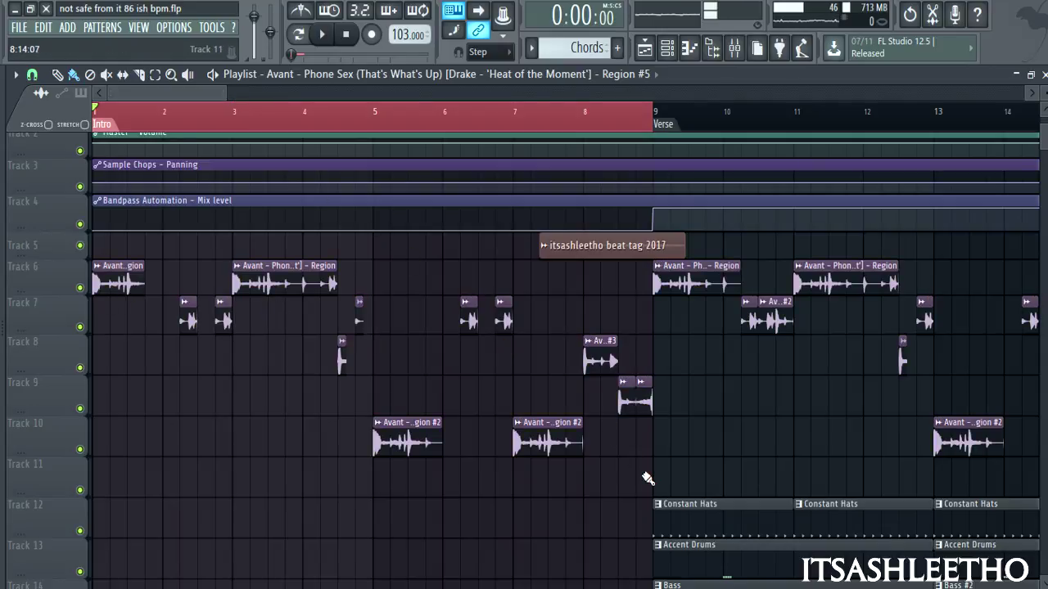
drag(653, 481, 93, 230)
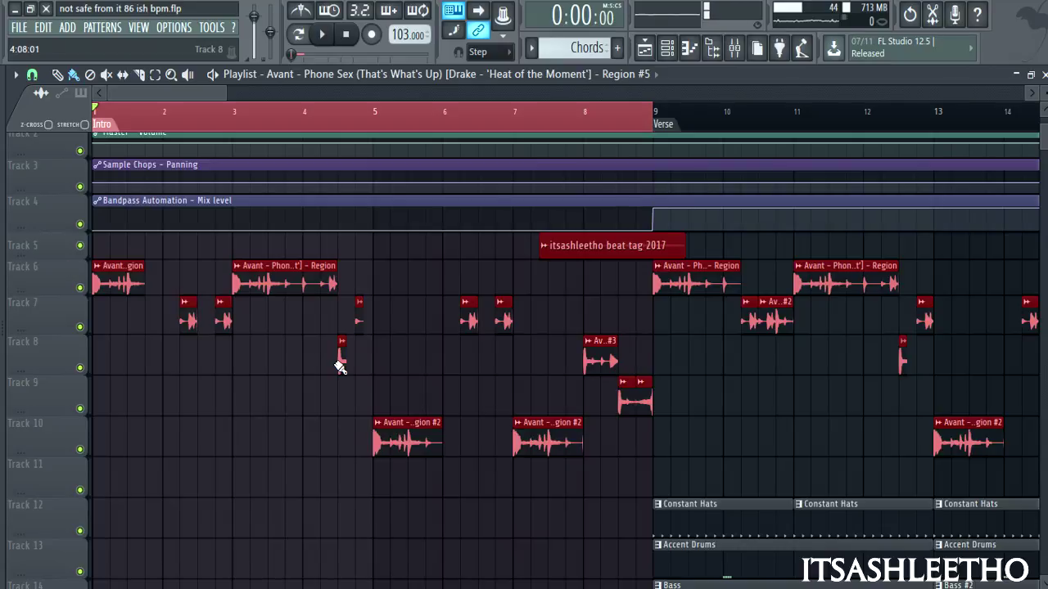
click(275, 425)
mouse_move(253, 297)
mouse_down()
mouse_move(254, 258)
mouse_move(252, 300)
mouse_up()
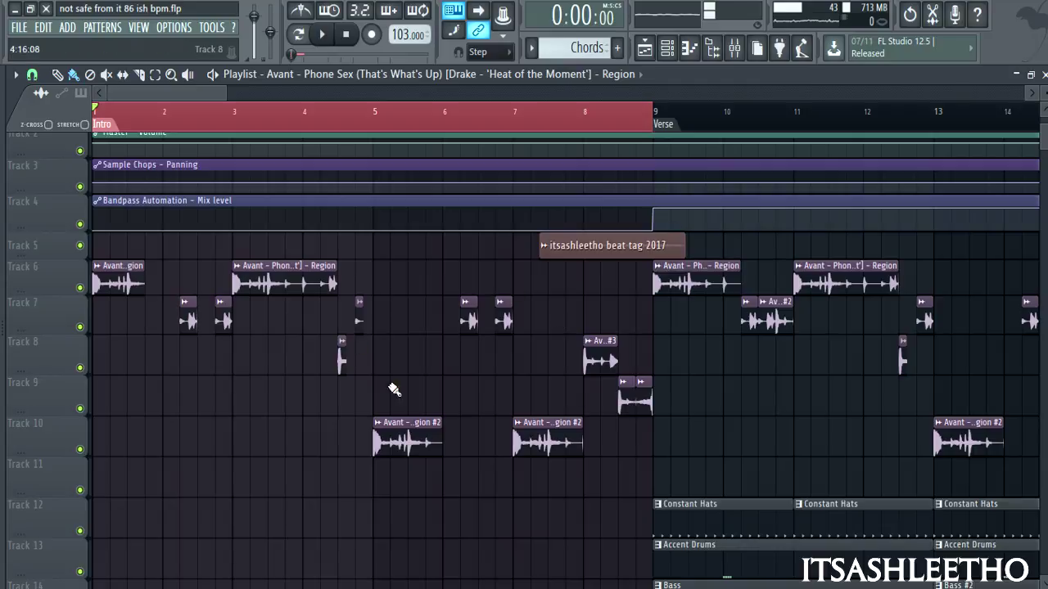
- Group the Intro's vocal chop clips on Tracks 6 to 10 and reselect the Intro section from bar 1 to bar 9
drag(653, 497, 62, 292)
key(shift+g)
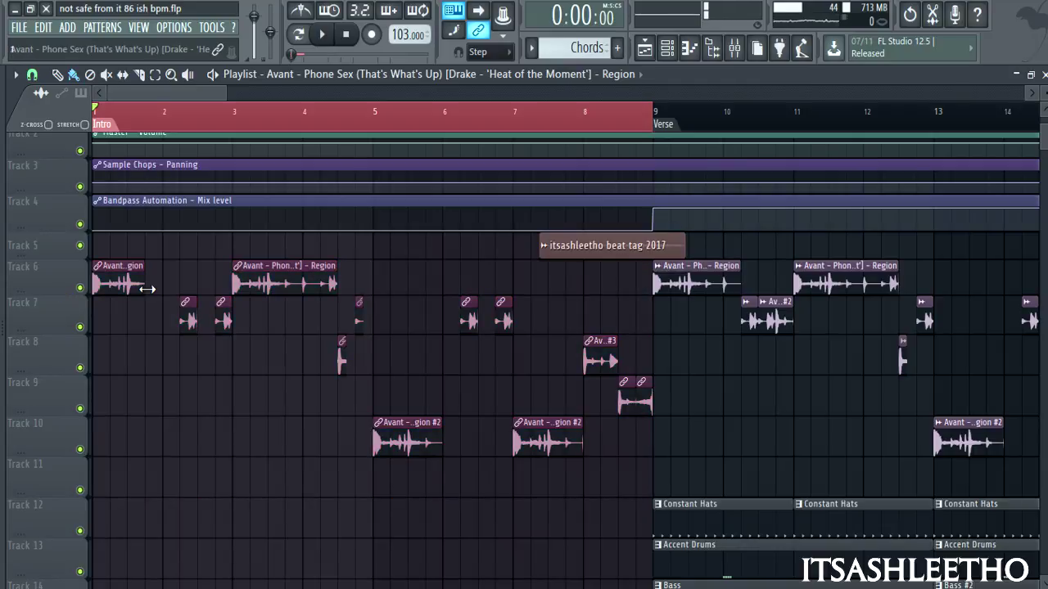
click(147, 288)
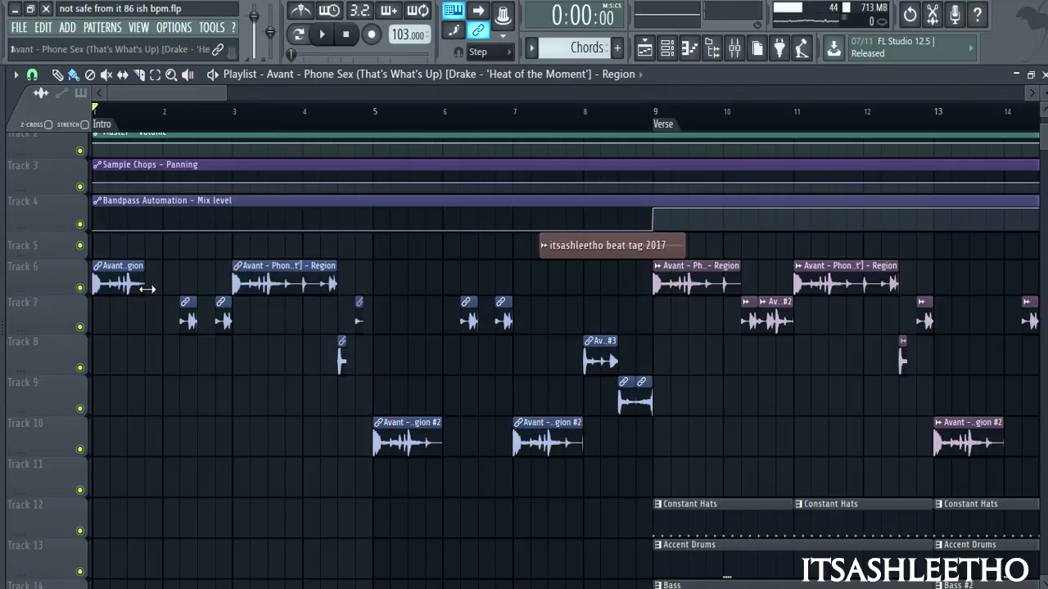
click(115, 125)
- Show the mixer, open RCompressor Stereo on Sample Chops and audition its compression over the start of the Intro
click(735, 57)
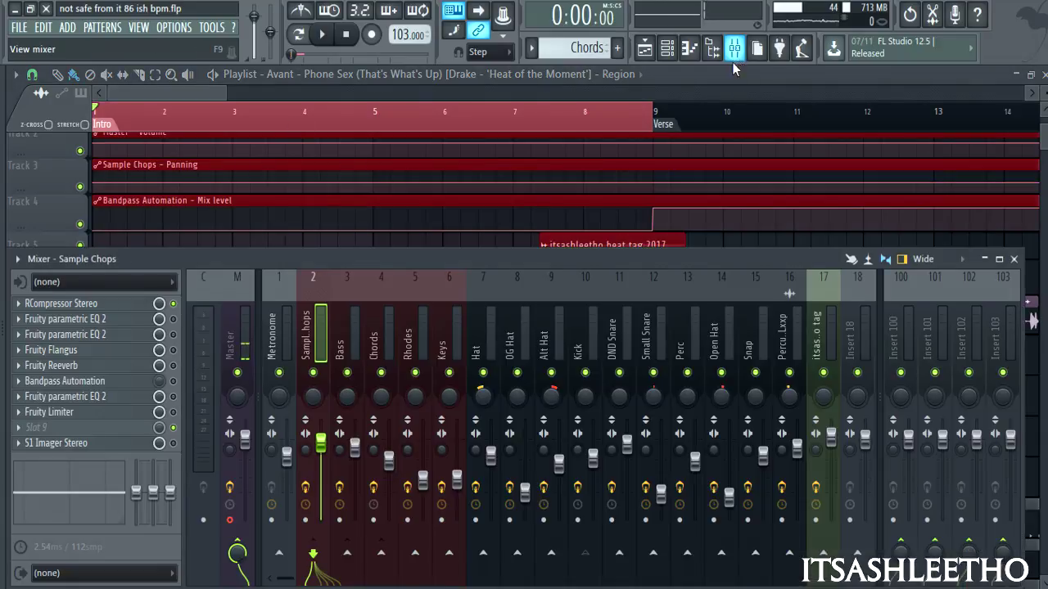
click(105, 304)
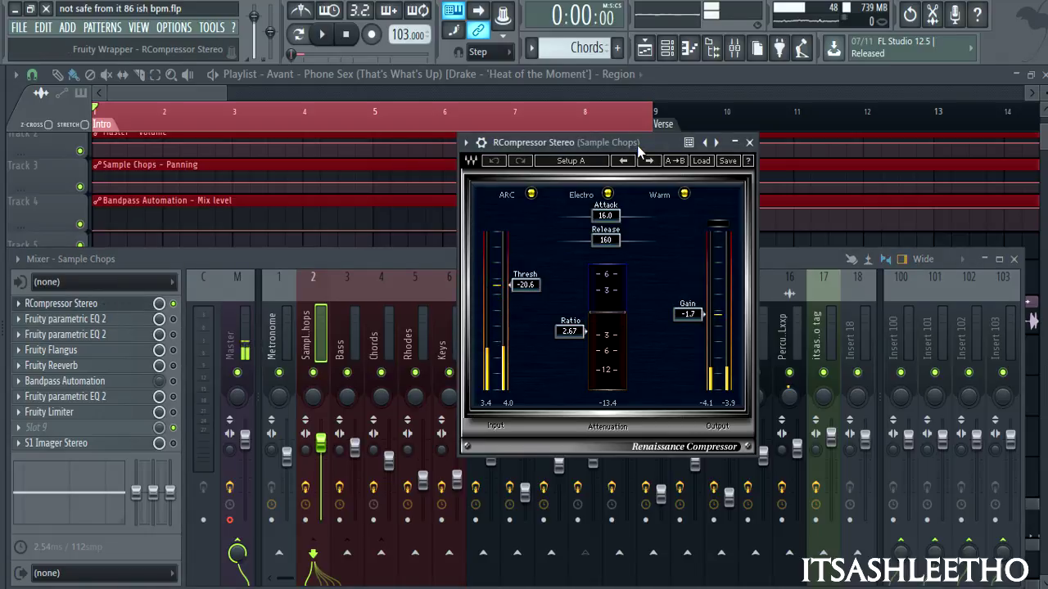
drag(637, 145, 636, 159)
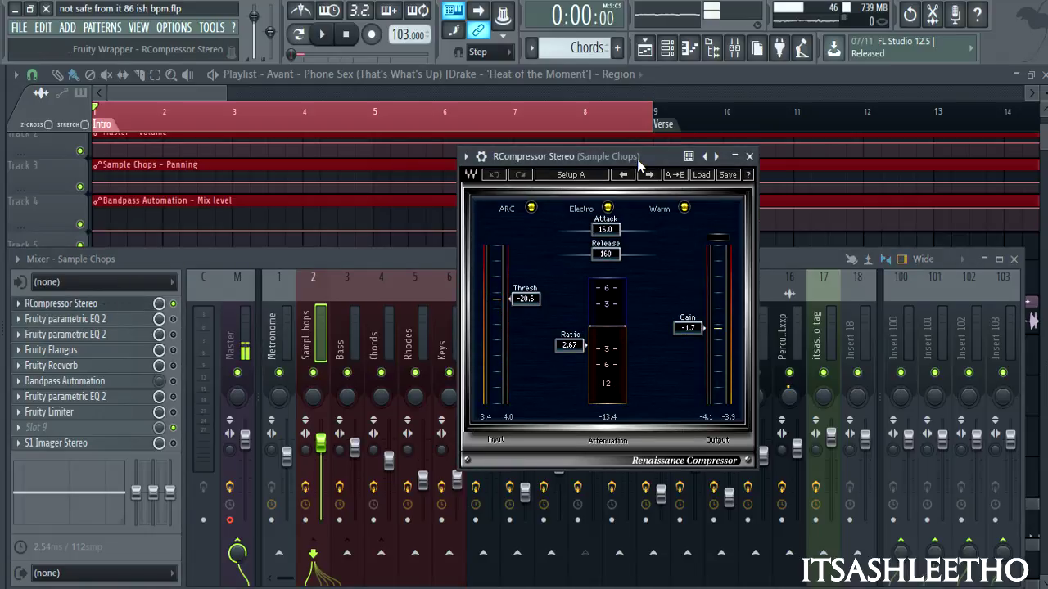
click(324, 34)
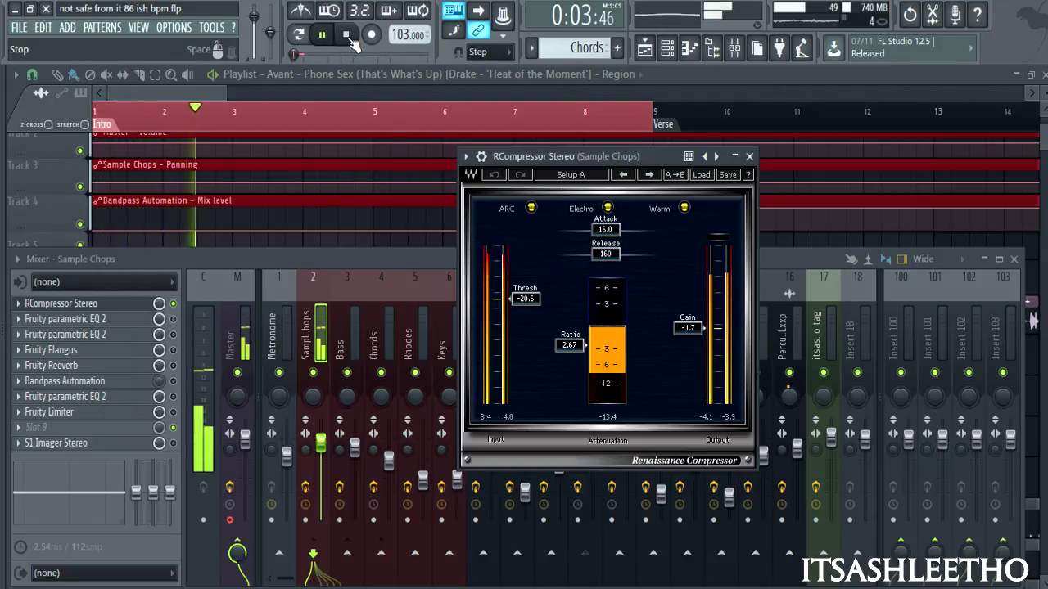
click(347, 36)
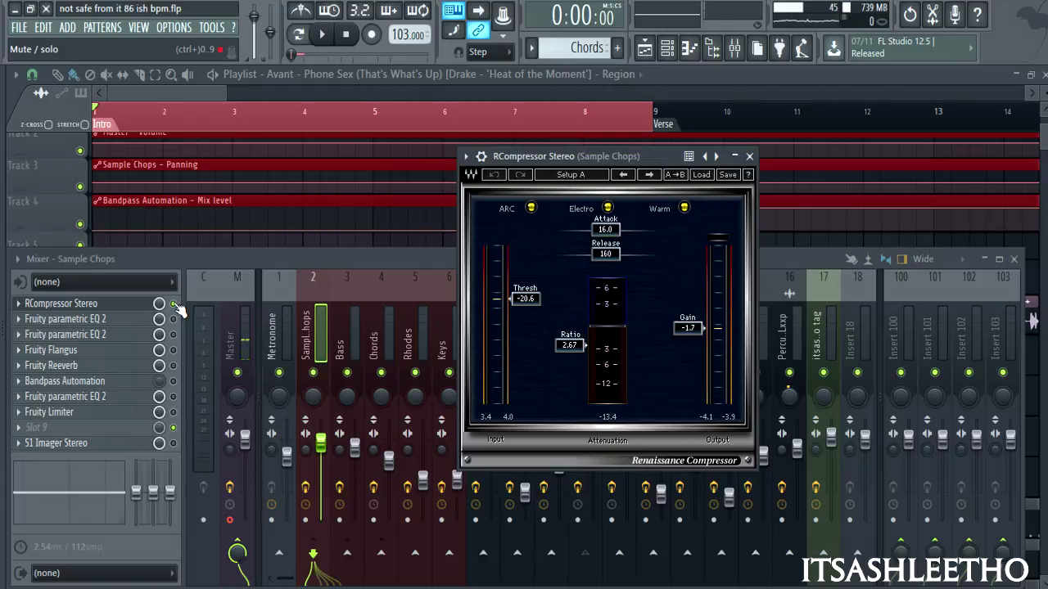
- Bypass RCompressor Stereo and play the start of the Intro without compression for comparison
click(204, 280)
click(324, 36)
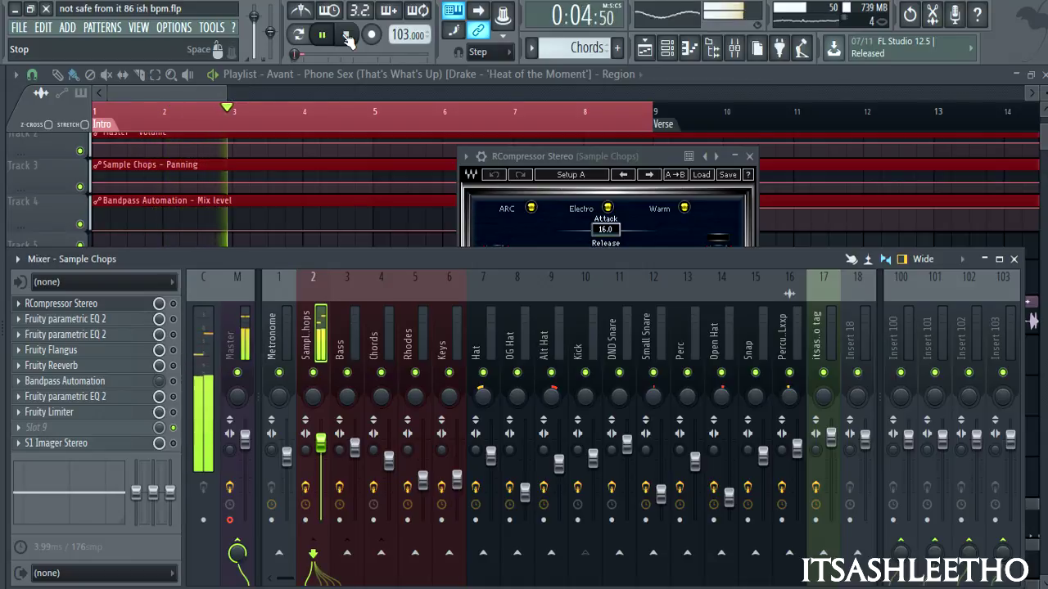
click(348, 38)
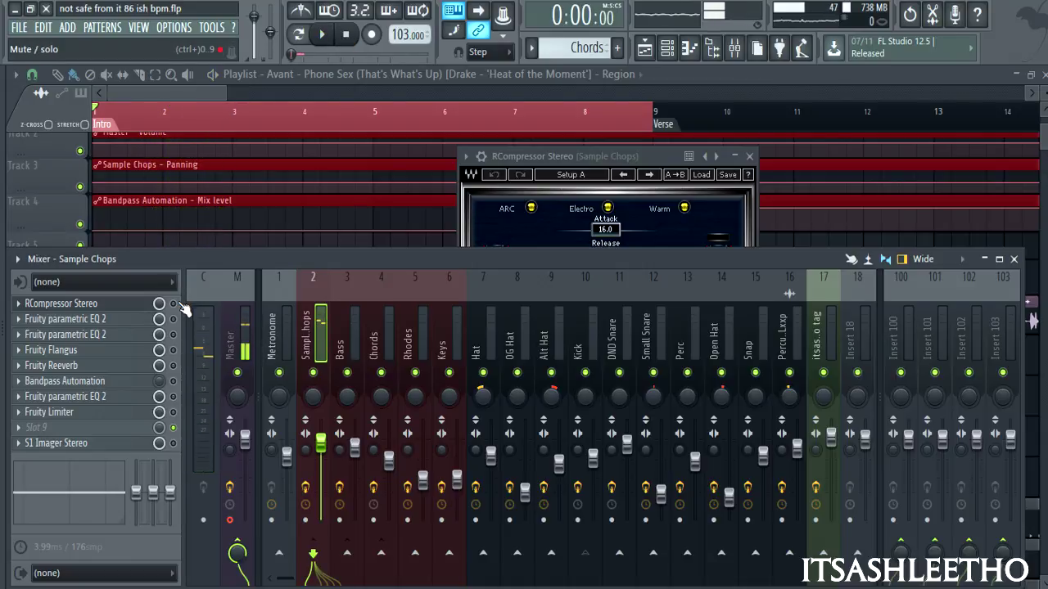
- Re-enable RCompressor Stereo, review its threshold and ratio settings, and close its window
click(630, 158)
drag(605, 160, 480, 165)
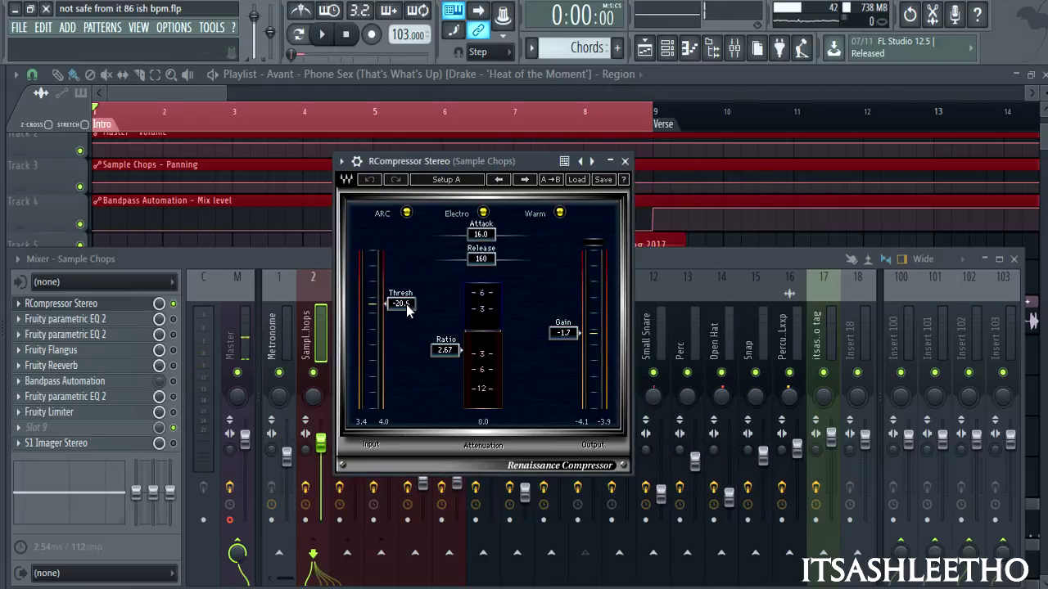
click(625, 162)
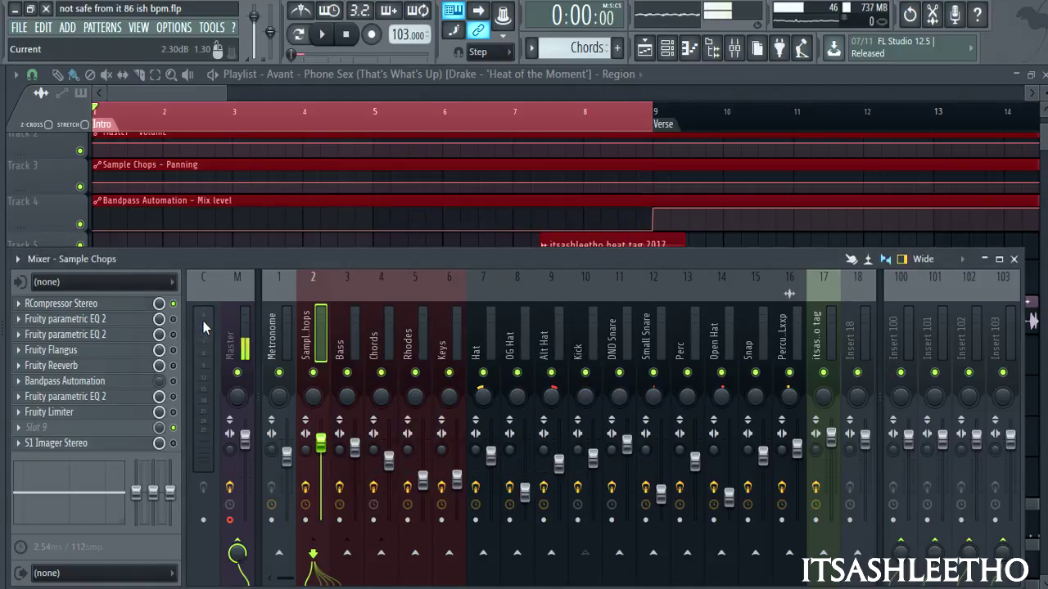
- Enable the first Fruity parametric EQ 2 on Sample Chops and nudge its band 1 high-pass cutoff slightly higher during Intro playback
click(135, 321)
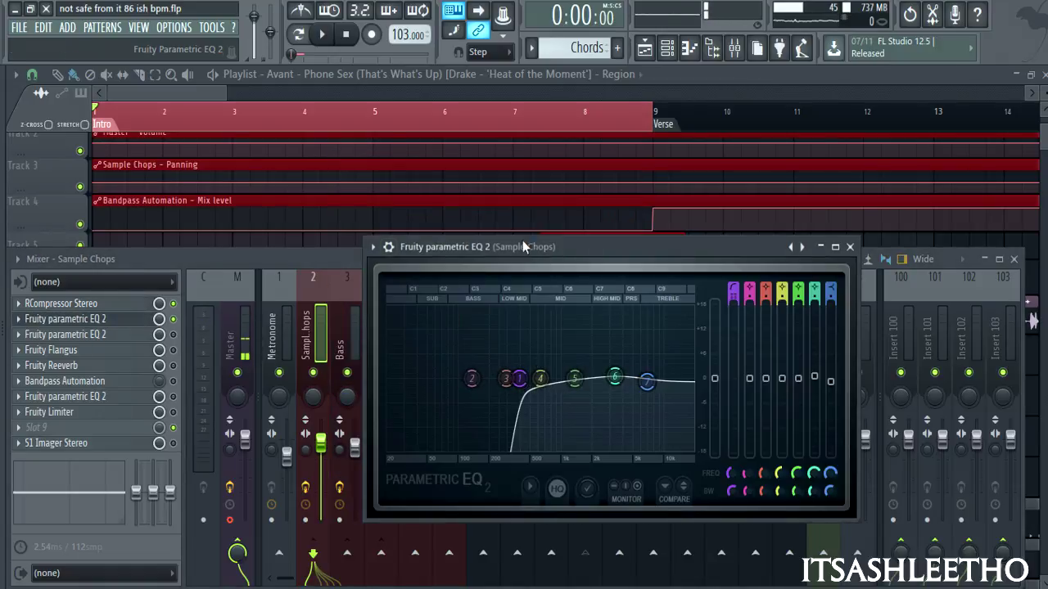
click(325, 36)
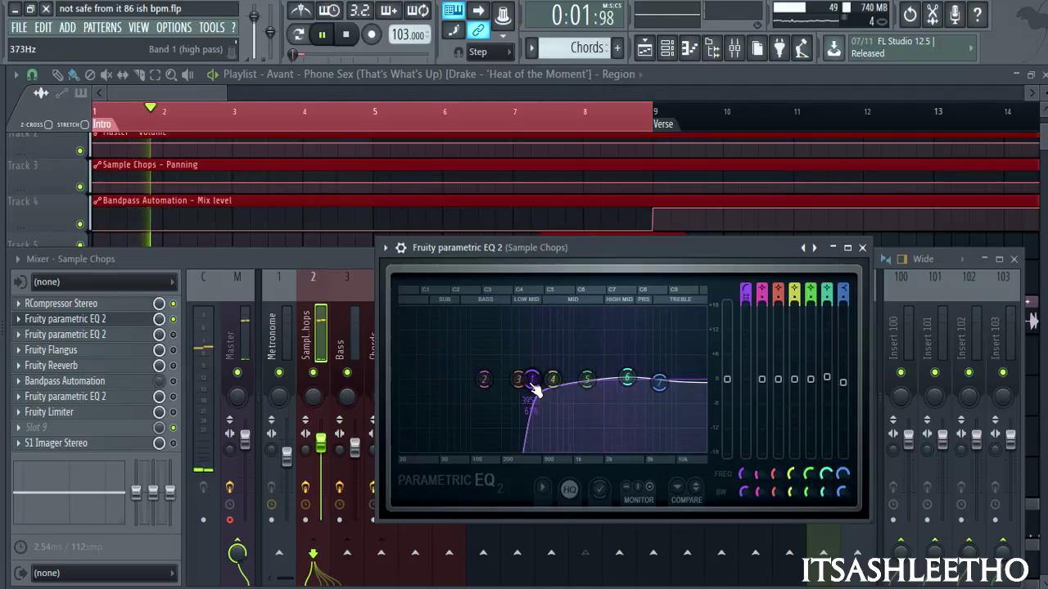
drag(533, 388, 539, 386)
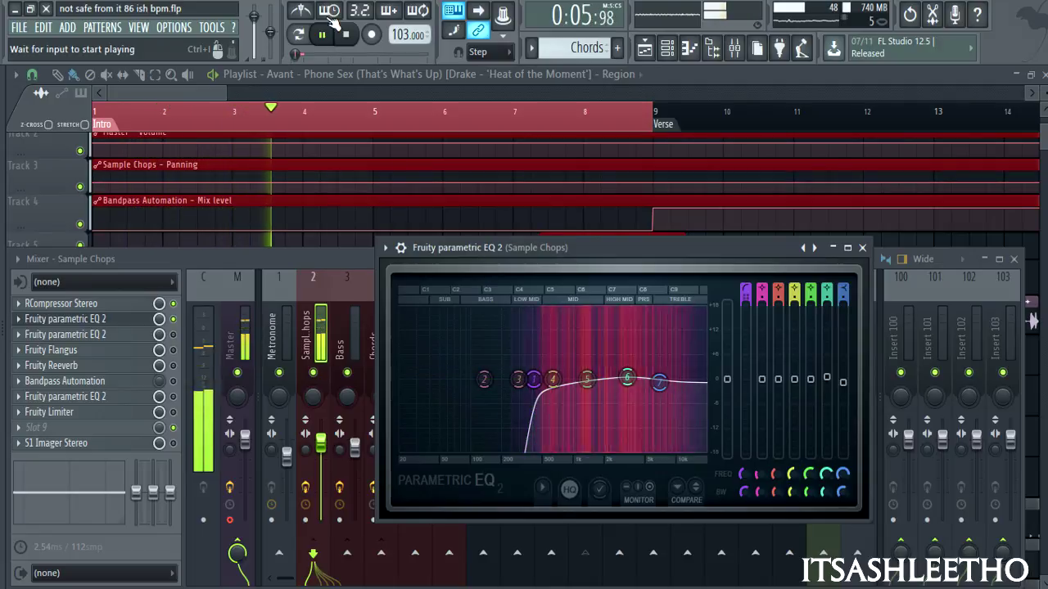
key(space)
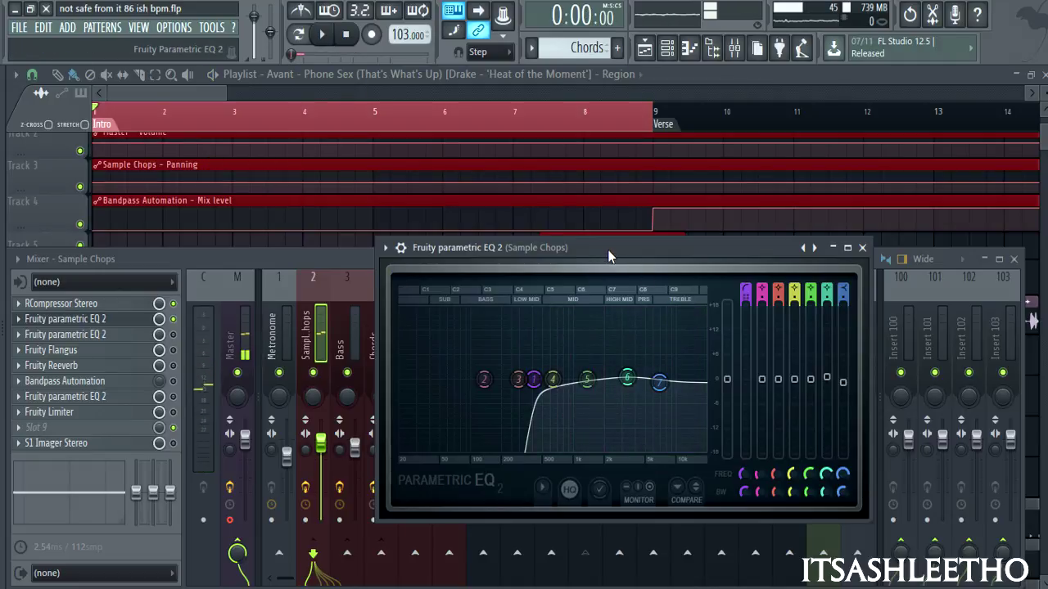
drag(608, 256, 568, 242)
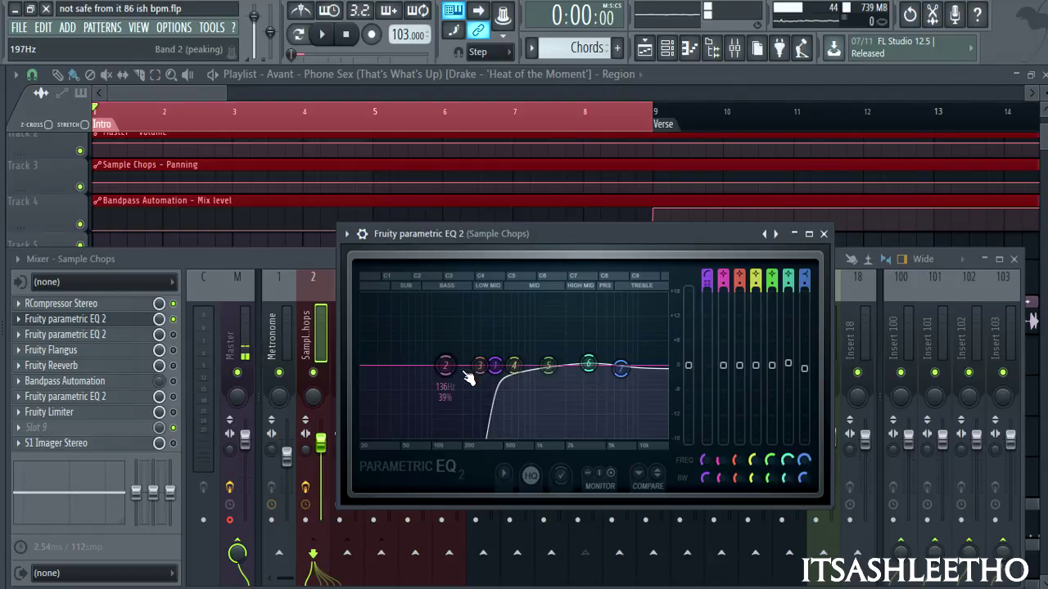
- Enable the second Fruity parametric EQ 2, audition its high-pass and low-pass curve over the Intro and close its window
click(184, 340)
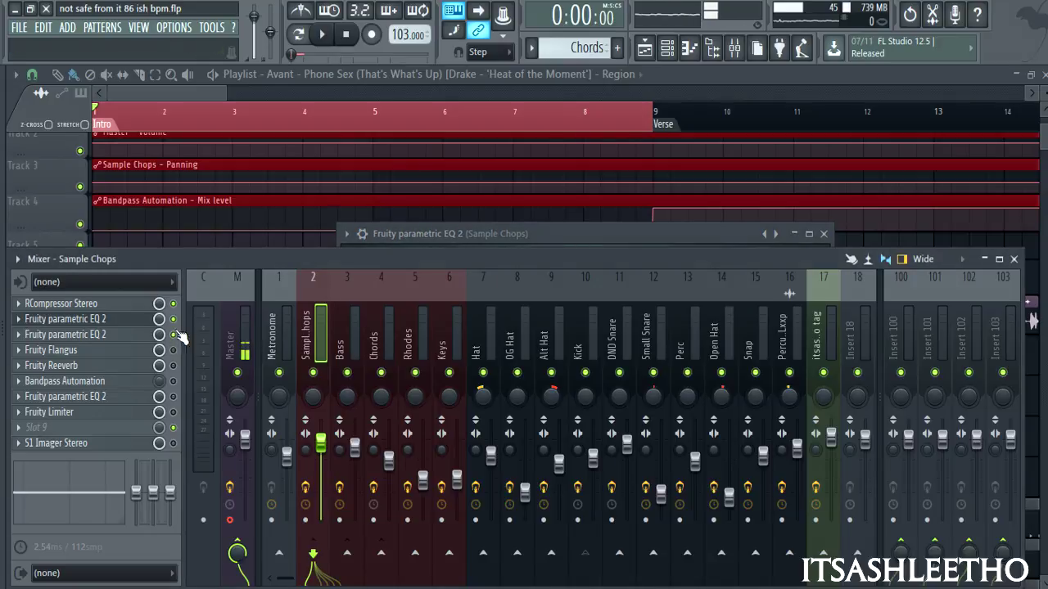
click(114, 335)
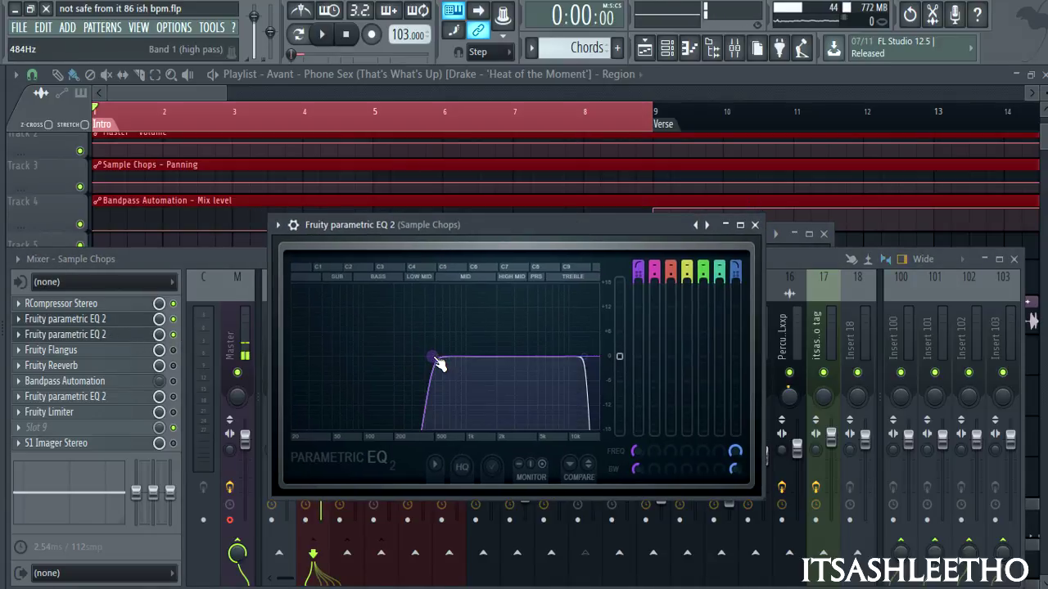
click(322, 34)
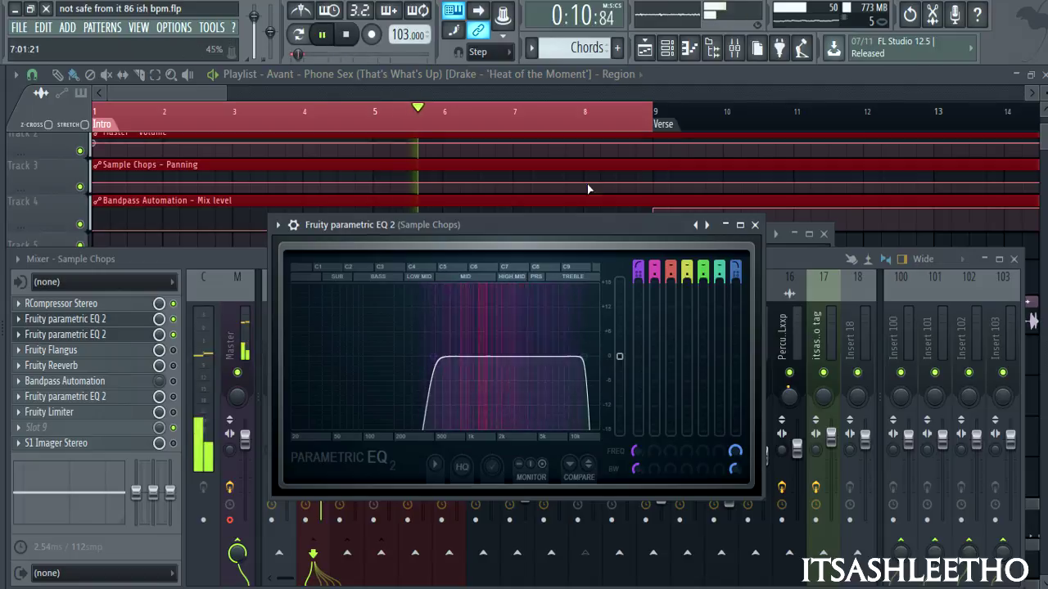
click(755, 225)
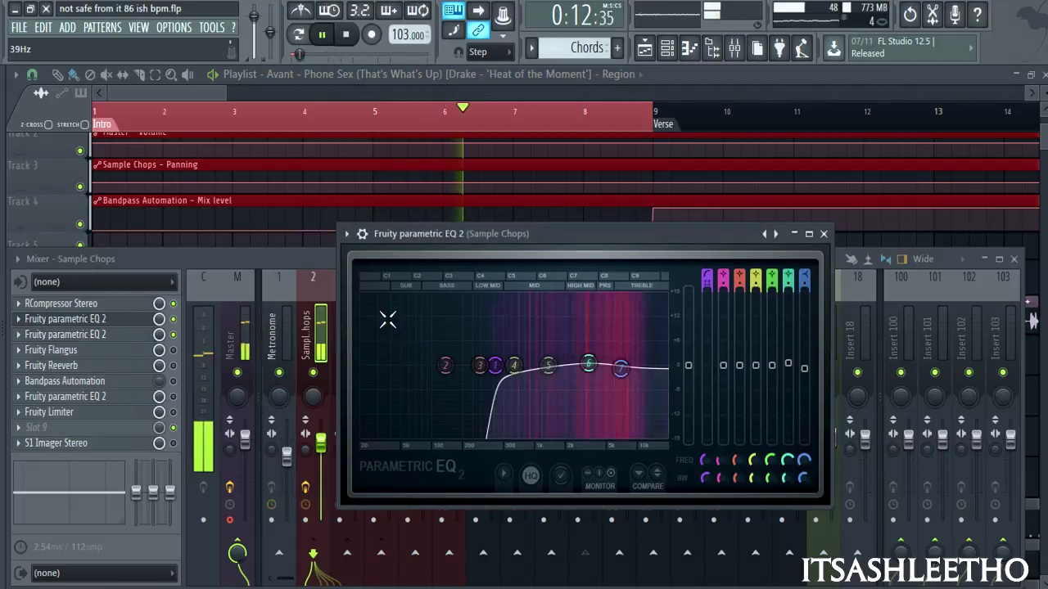
click(345, 35)
- Enable Fruity Flangus on Sample Chops and review its depth, speed, spread, dry and wet settings
click(174, 351)
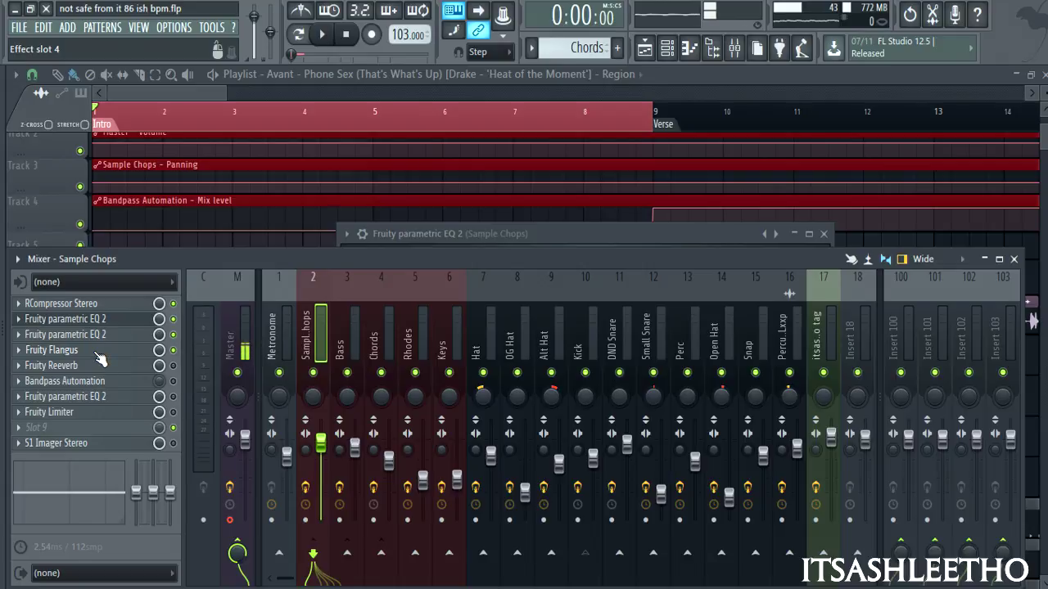
click(96, 352)
drag(481, 241, 481, 265)
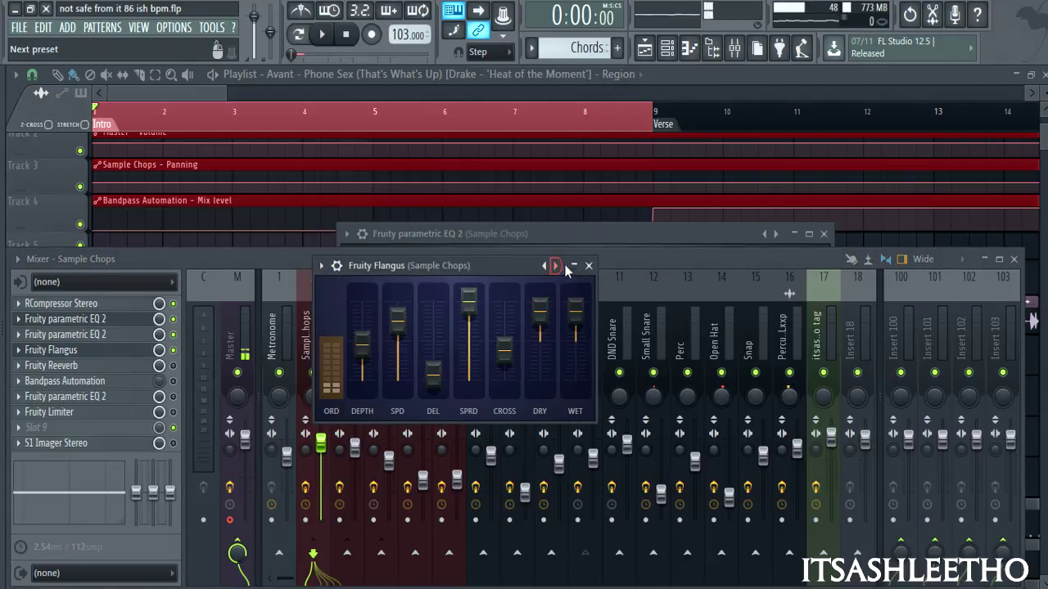
right_click(557, 266)
click(485, 266)
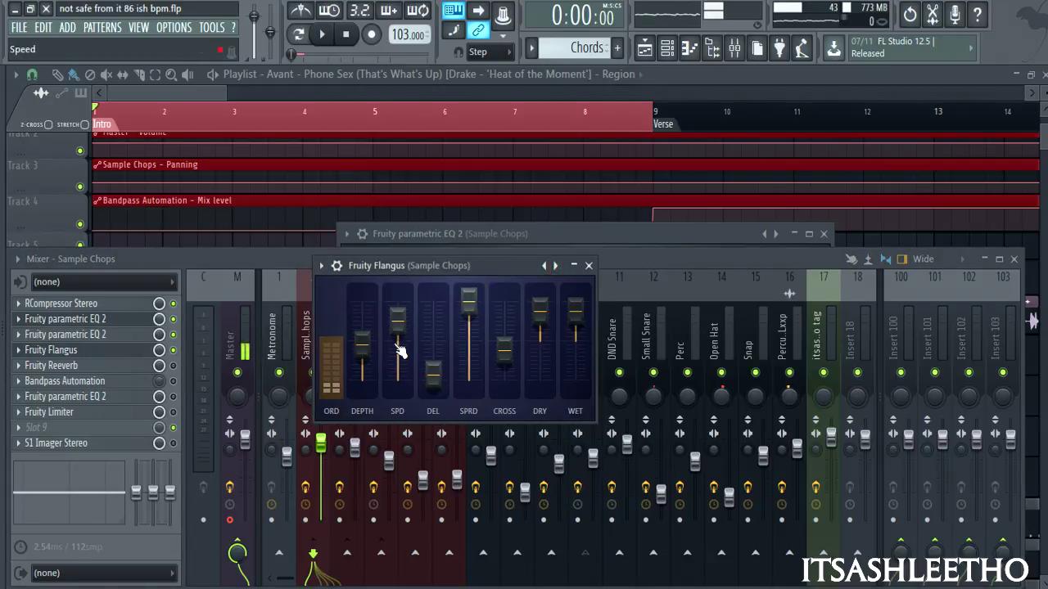
- Enable Fruity Reeverb on Sample Chops and start playing the Intro, closing the first EQ's window
click(172, 365)
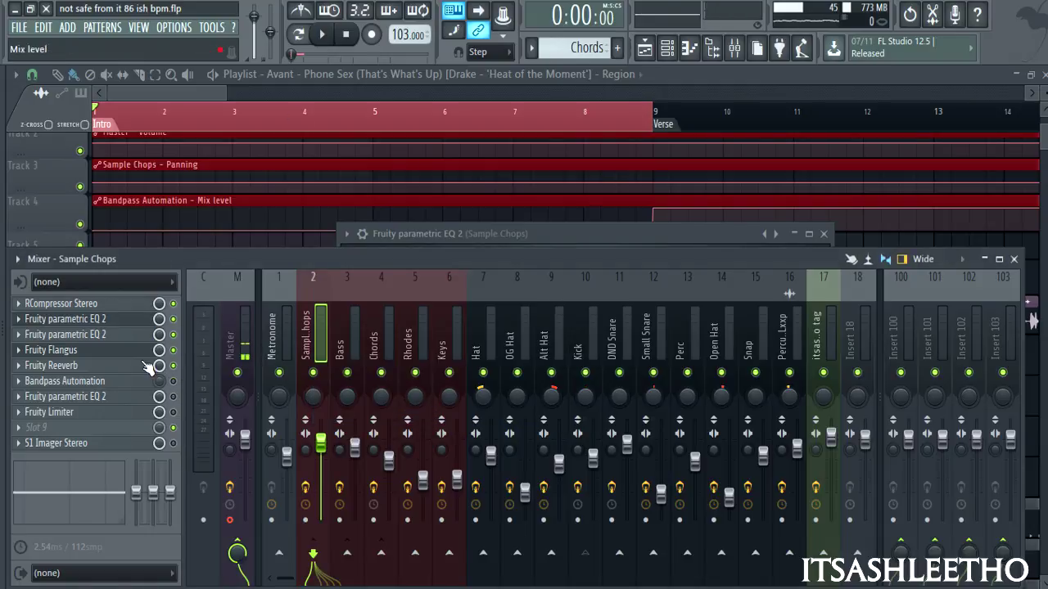
click(135, 366)
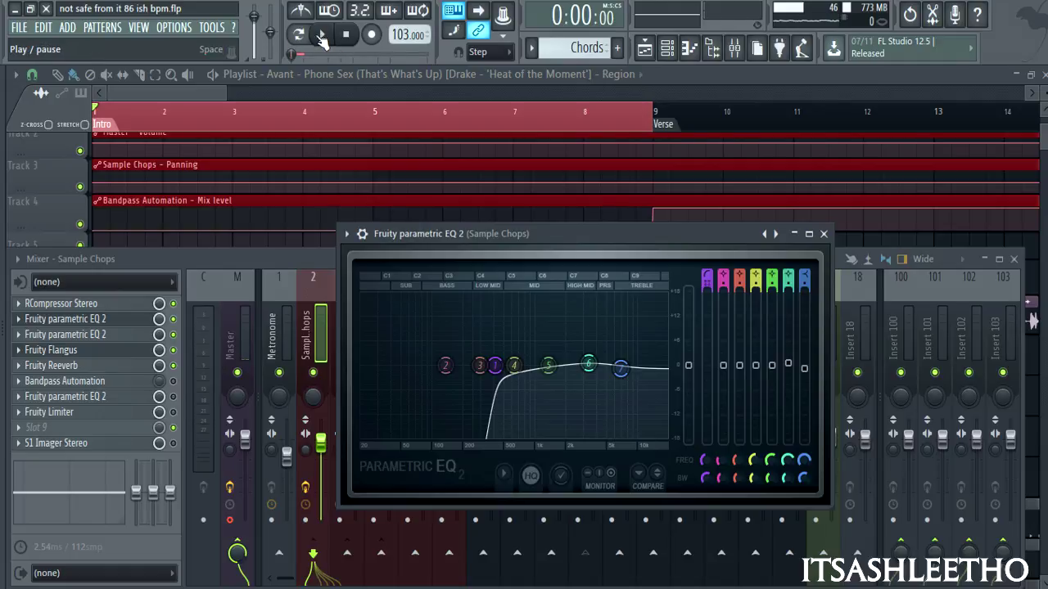
click(322, 41)
click(823, 234)
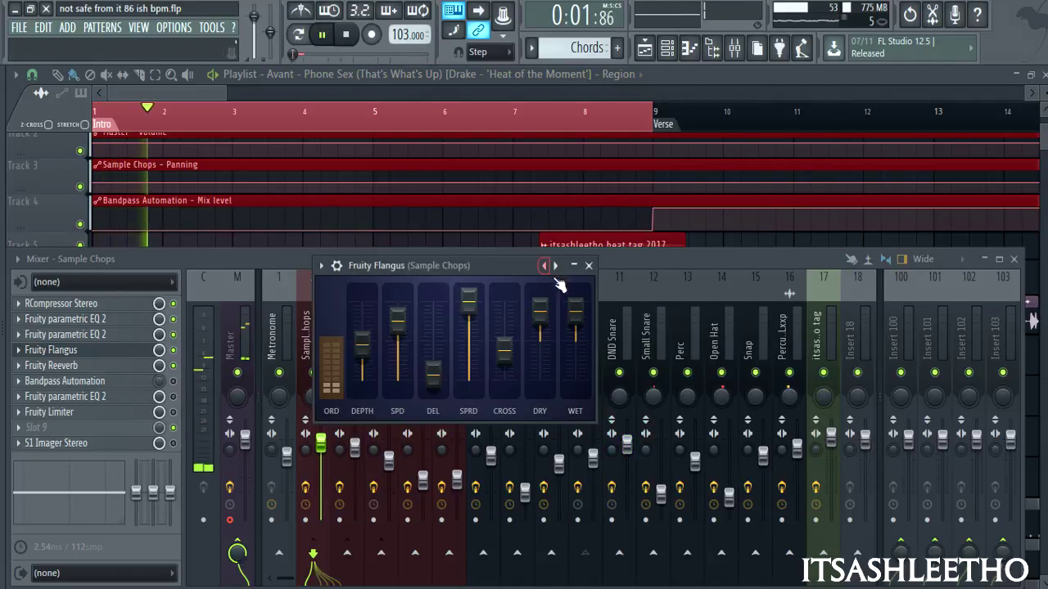
- Close Fruity Flangus, stop the Intro playback and briefly check the Bandpass Automation effect on Sample Chops
click(588, 265)
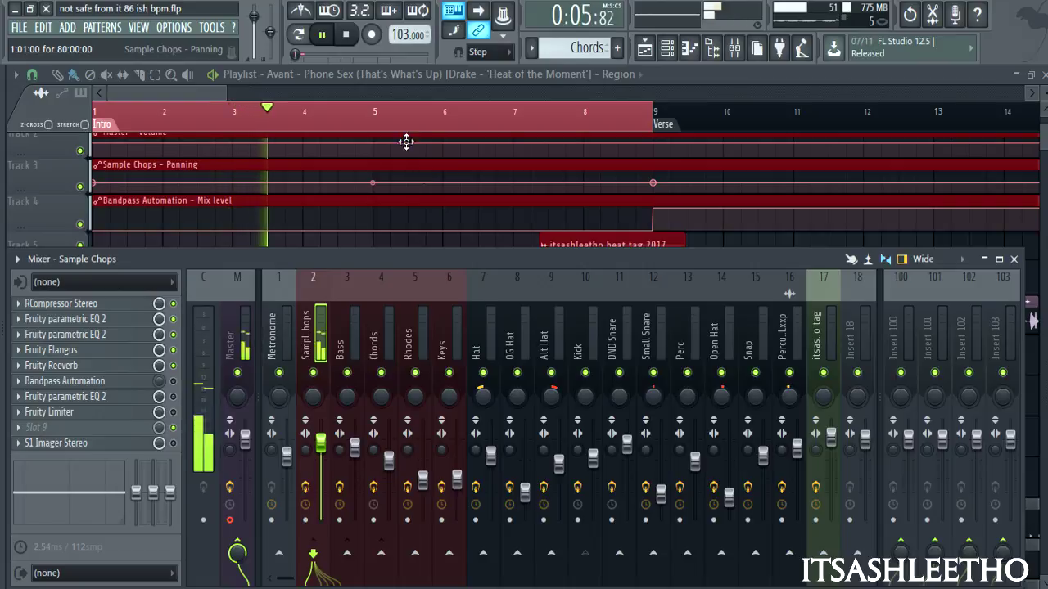
click(350, 39)
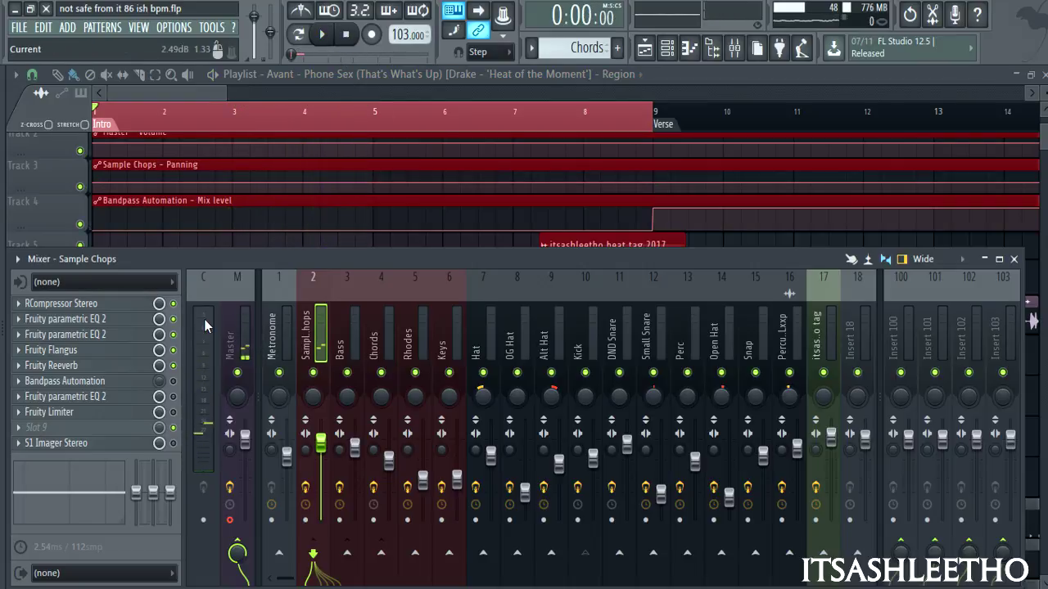
click(154, 385)
click(690, 195)
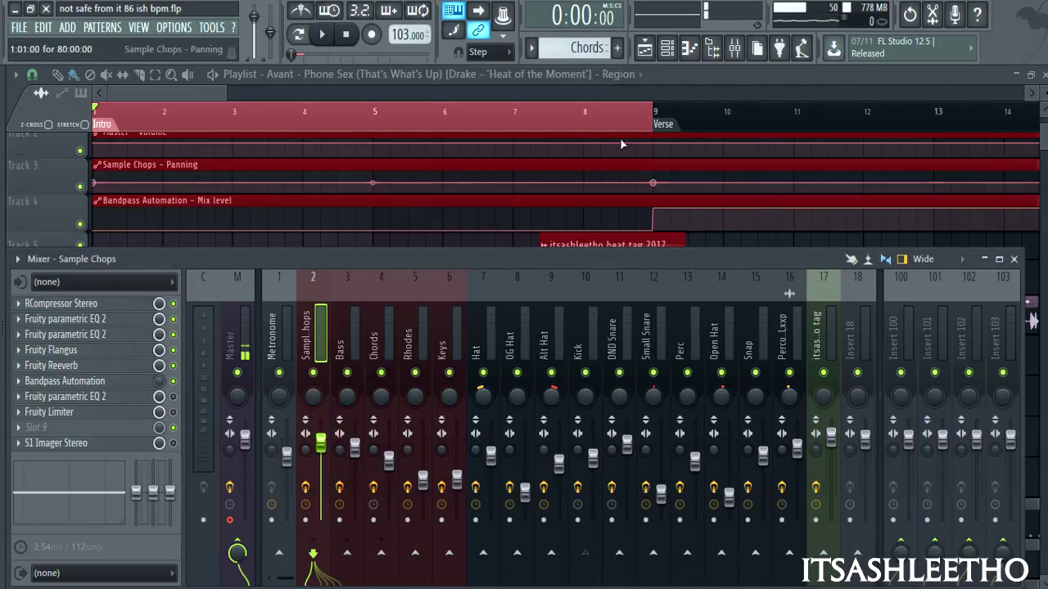
- Examine the Bandpass Automation mix level clip in the playlist across the Intro, Verse and Hook
key(F9)
drag(232, 95, 456, 96)
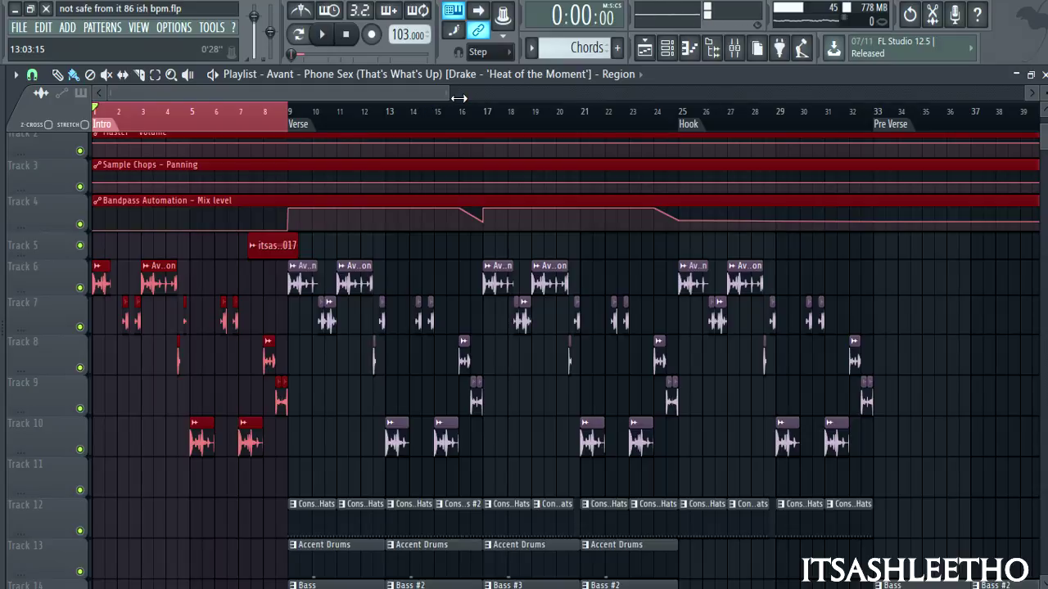
drag(459, 99, 324, 97)
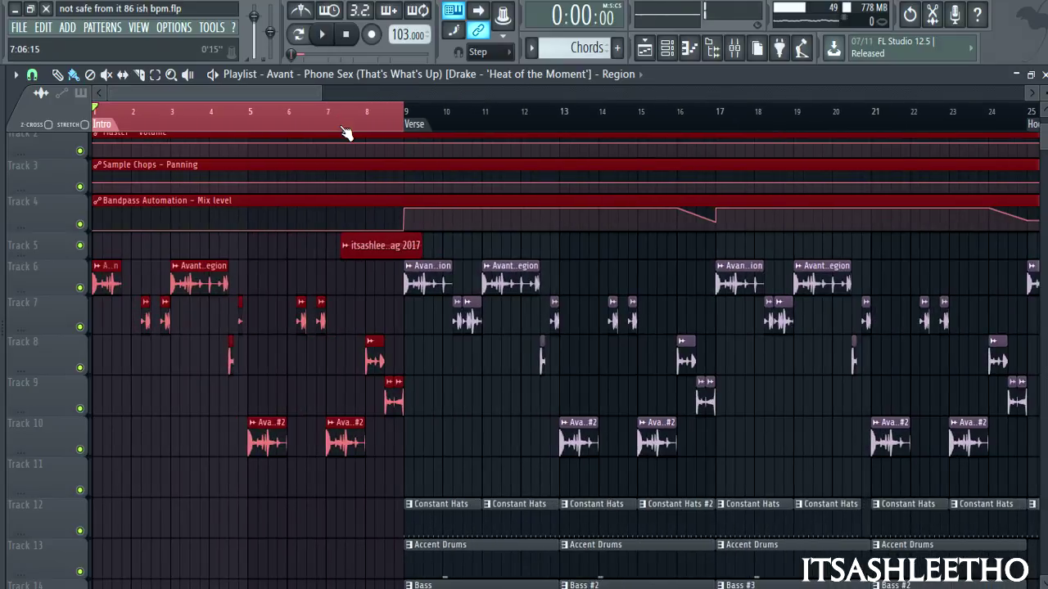
- Enable Bandpass Automation on Sample Chops, review its Fruity Love Philter settings and follow its mix level clip through the Verse
click(713, 47)
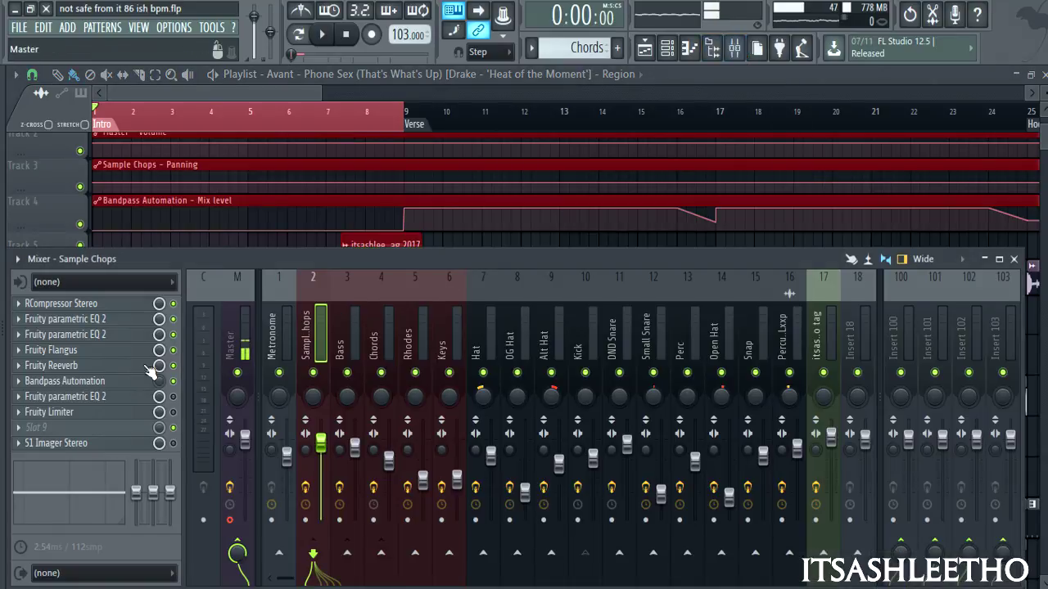
click(65, 380)
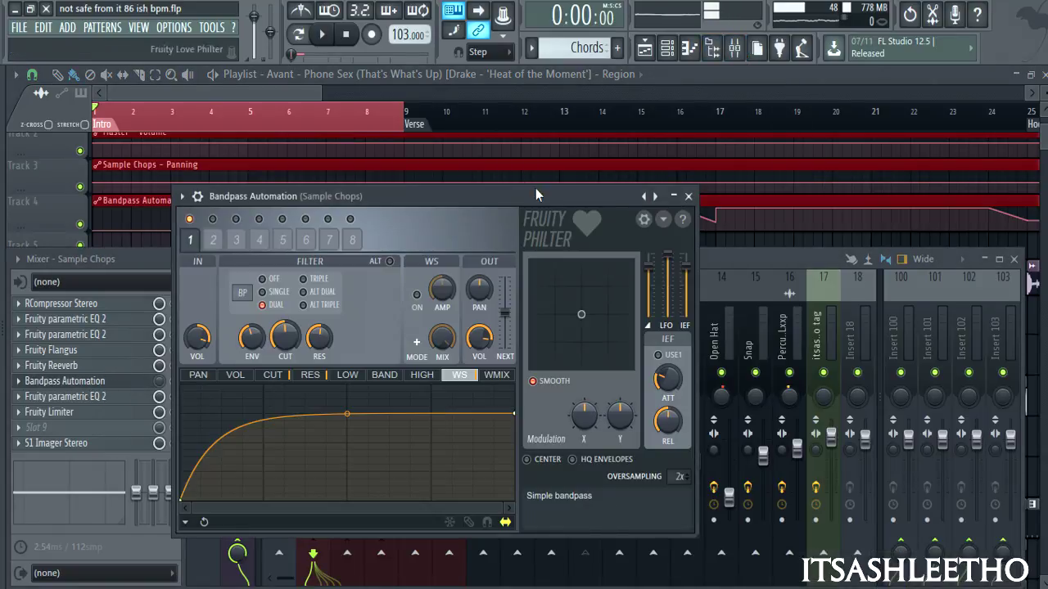
drag(505, 189, 506, 202)
key(F12)
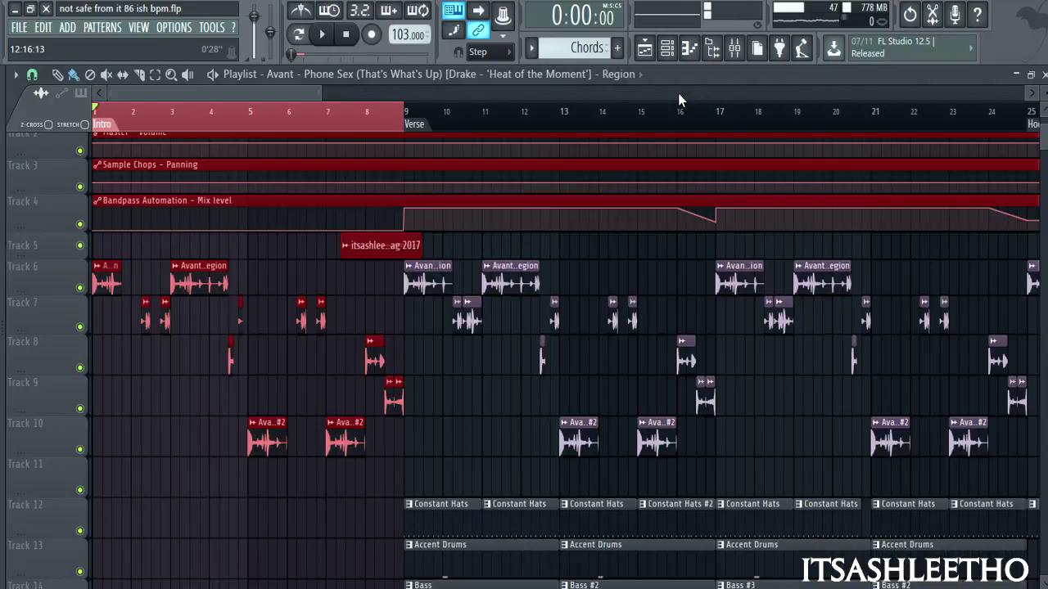
drag(282, 95, 331, 99)
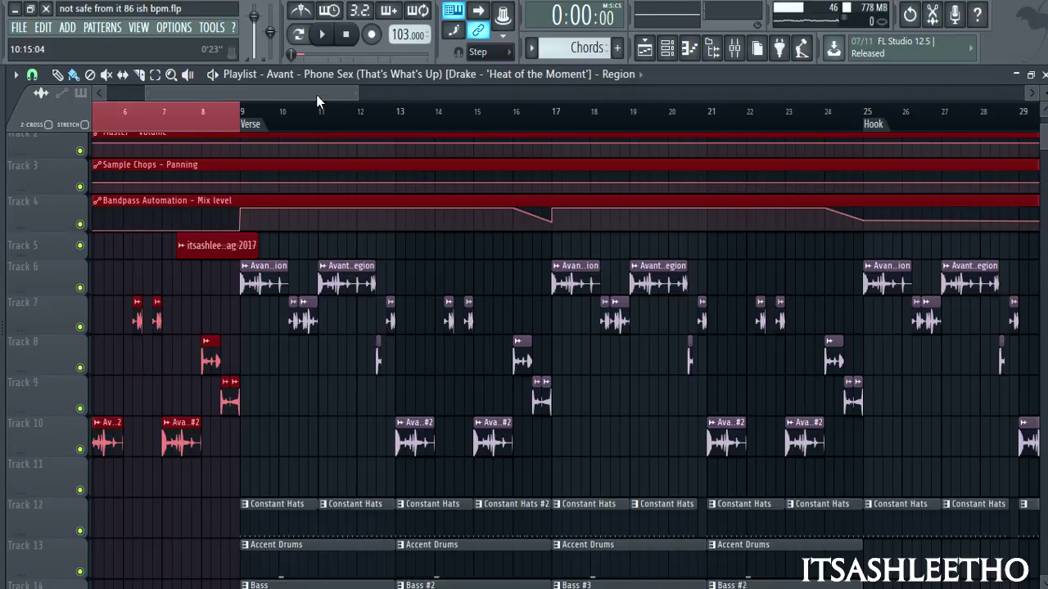
scroll(316, 94, left, 4)
- Enable the third Fruity parametric EQ 2 on Sample Chops and audition its high-frequency roll-off over the Intro
click(734, 47)
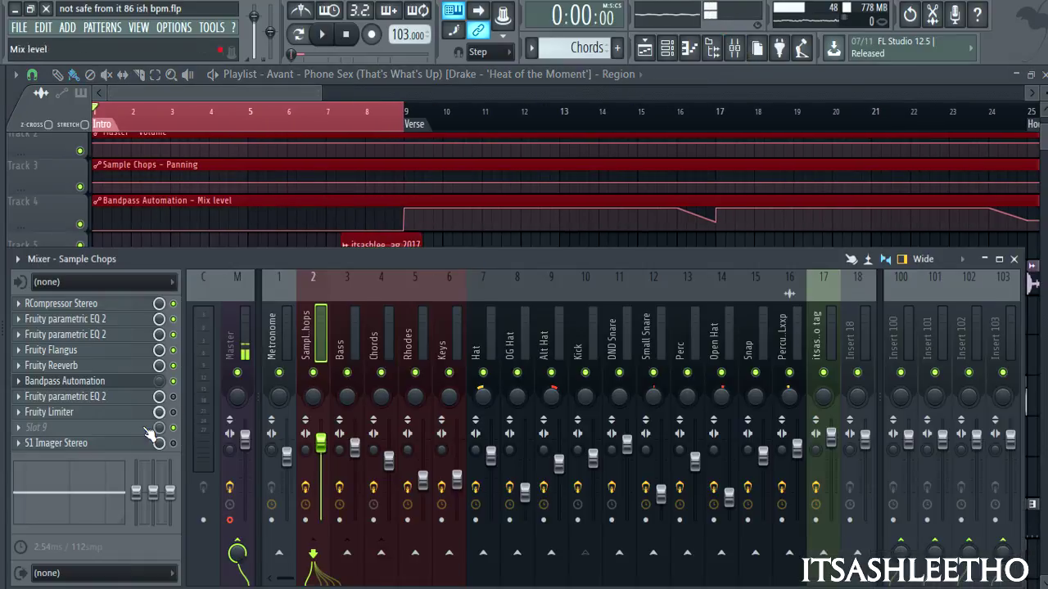
click(90, 398)
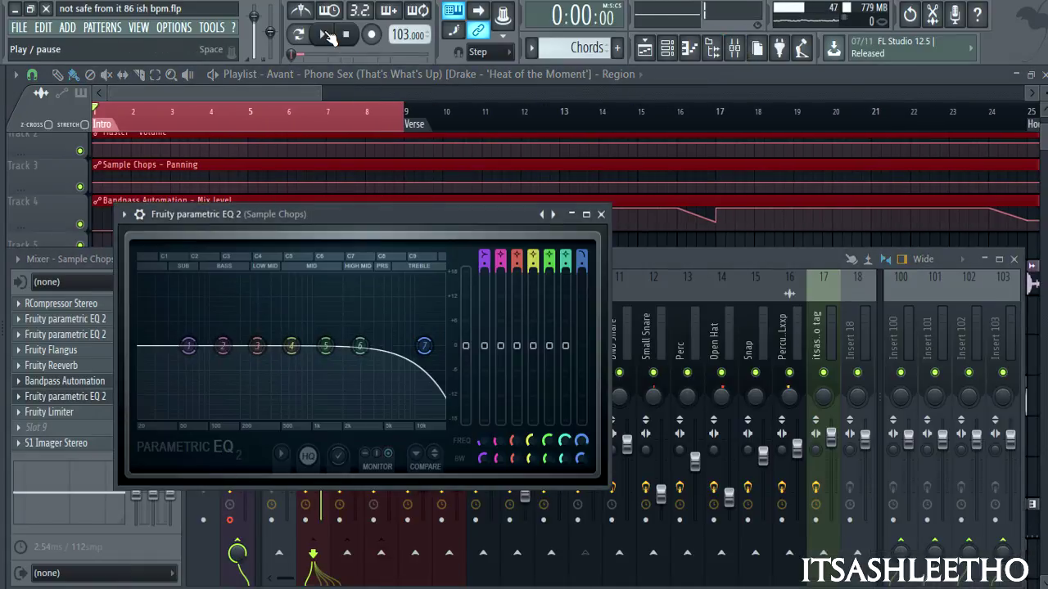
click(322, 33)
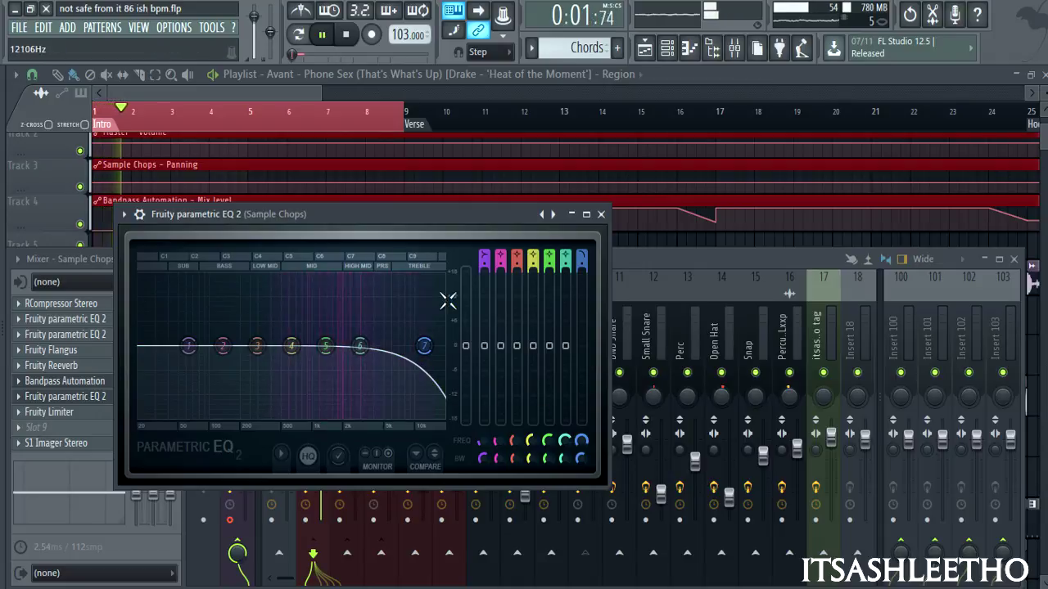
click(601, 214)
- Enable Fruity Limiter on Sample Chops while the Intro plays and close the Bandpass Automation window
click(65, 380)
click(65, 412)
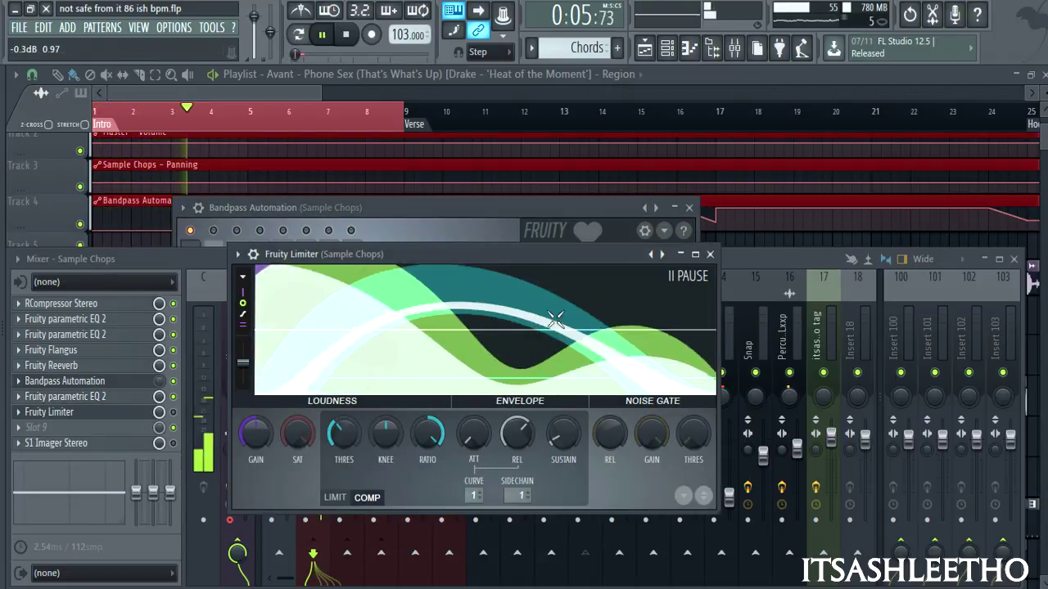
click(417, 374)
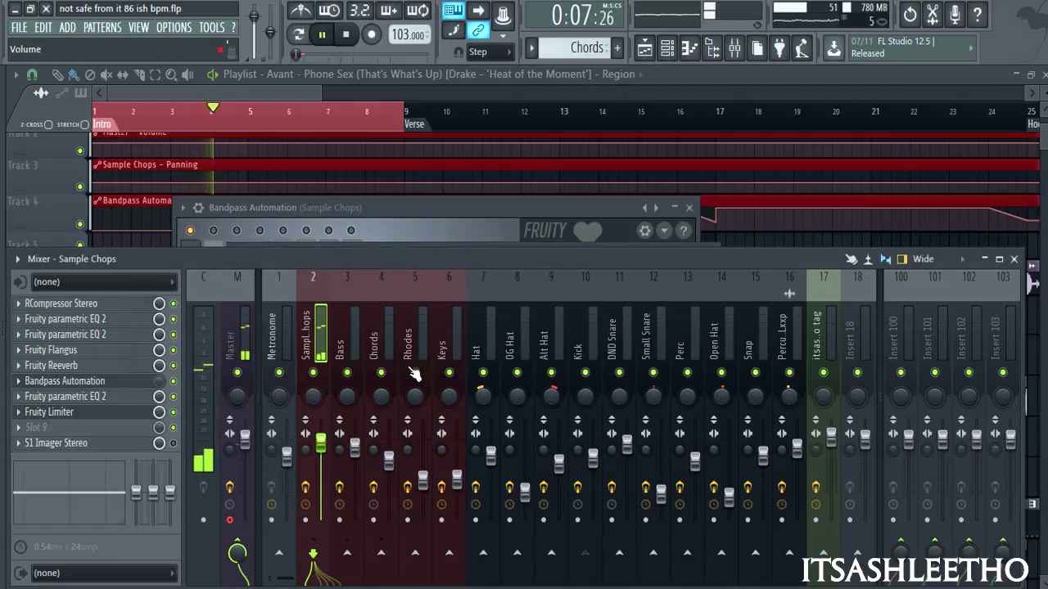
click(109, 413)
click(689, 208)
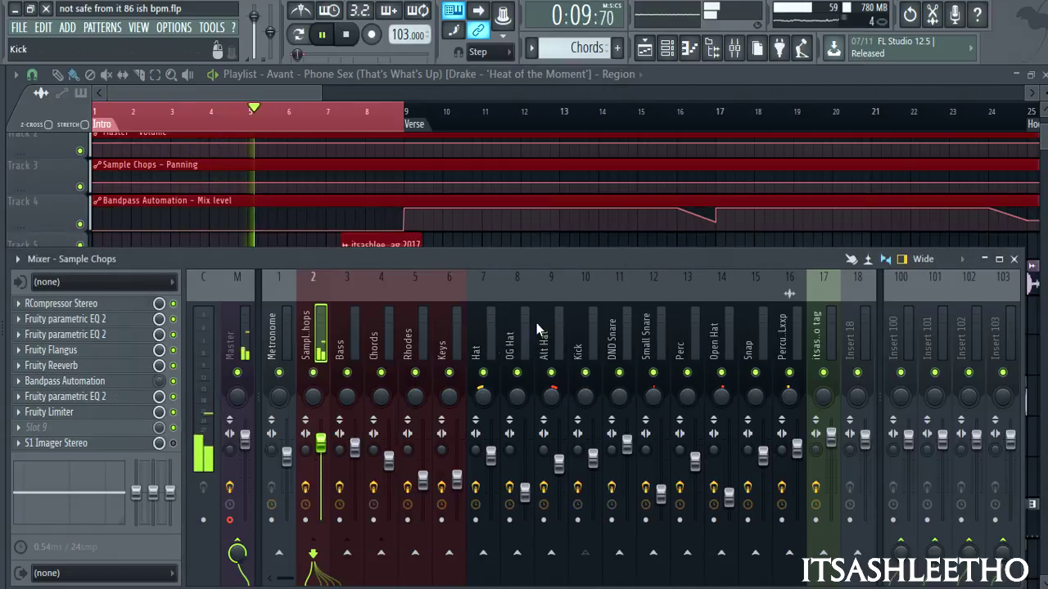
- Review Fruity Limiter's compressor settings against the playing Sample Chops signal, stop playback and close its window
click(65, 411)
drag(568, 259, 582, 261)
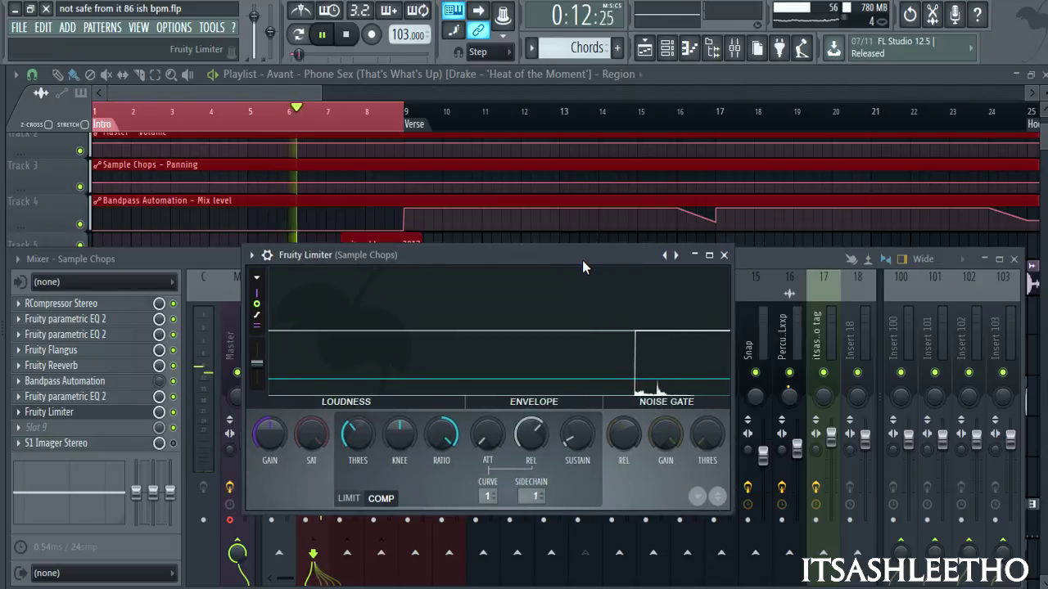
click(350, 38)
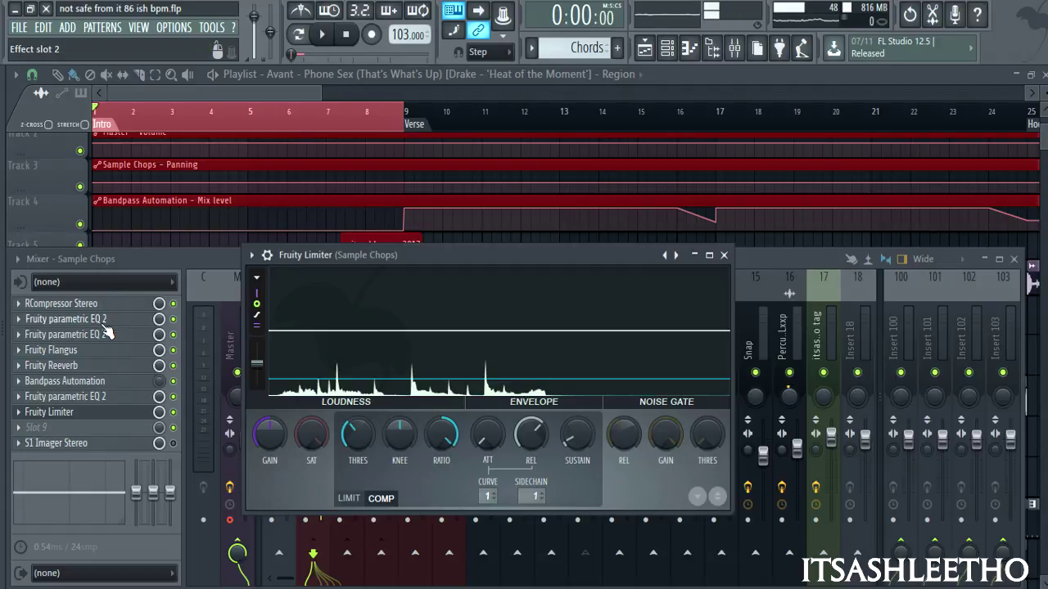
click(92, 413)
click(95, 418)
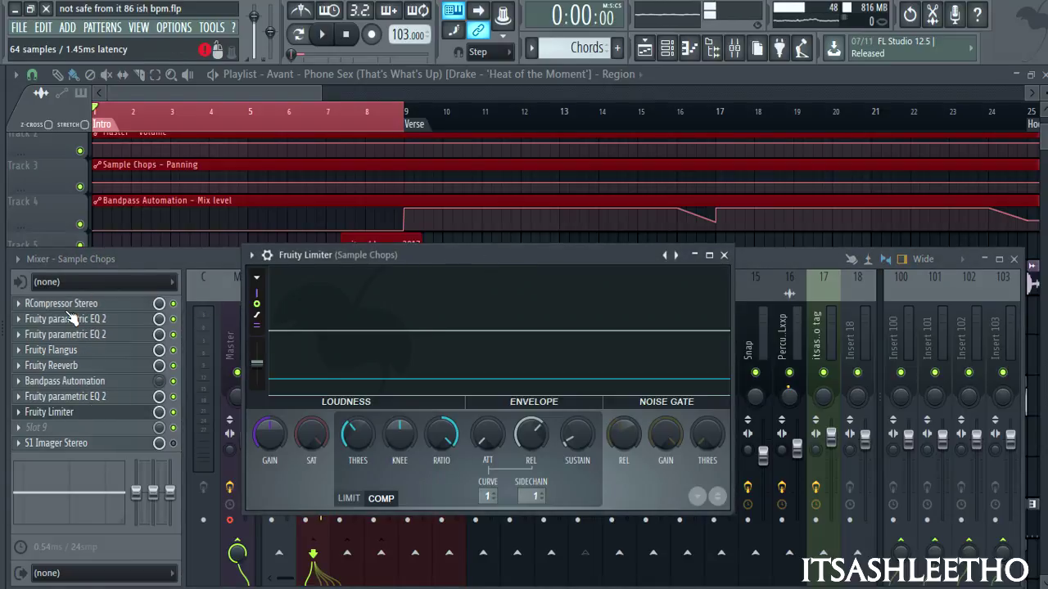
drag(437, 279, 412, 287)
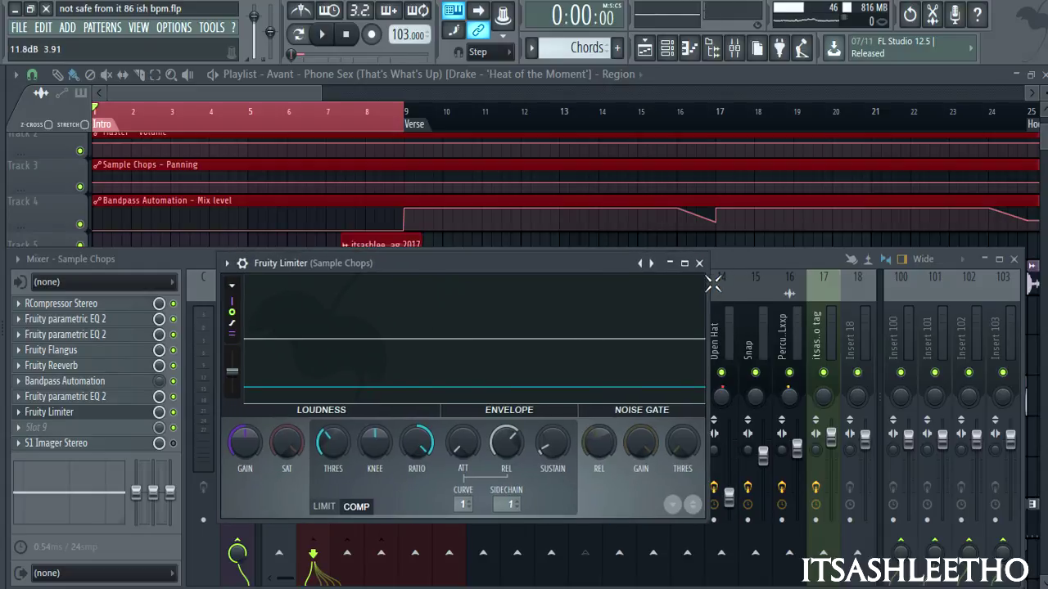
click(698, 263)
- Enable S1 Imager Stereo on Sample Chops and audition the complete effect chain over the Intro with the playlist in view
click(98, 446)
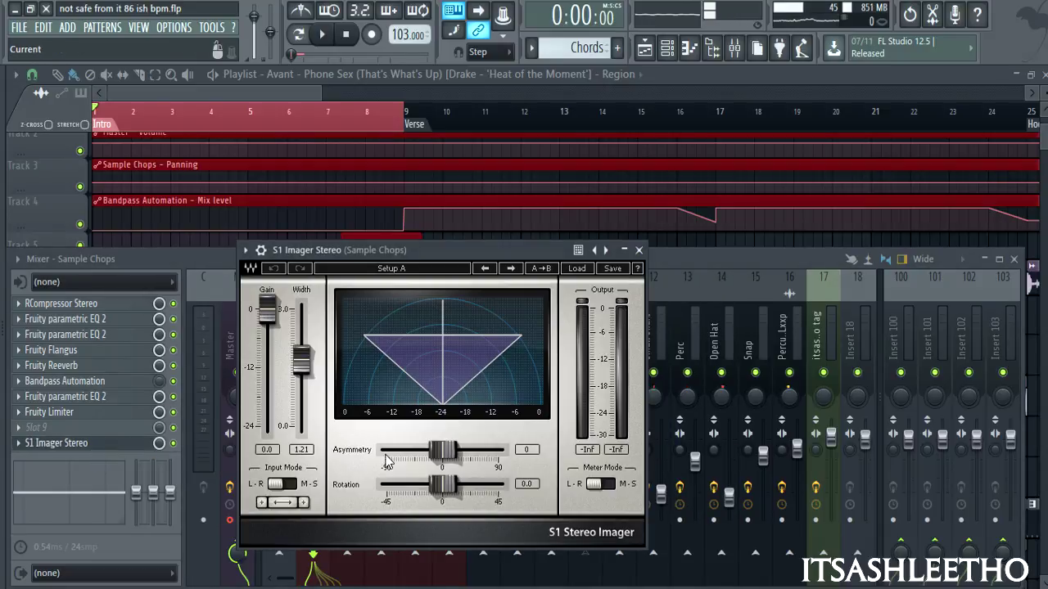
drag(458, 249, 503, 242)
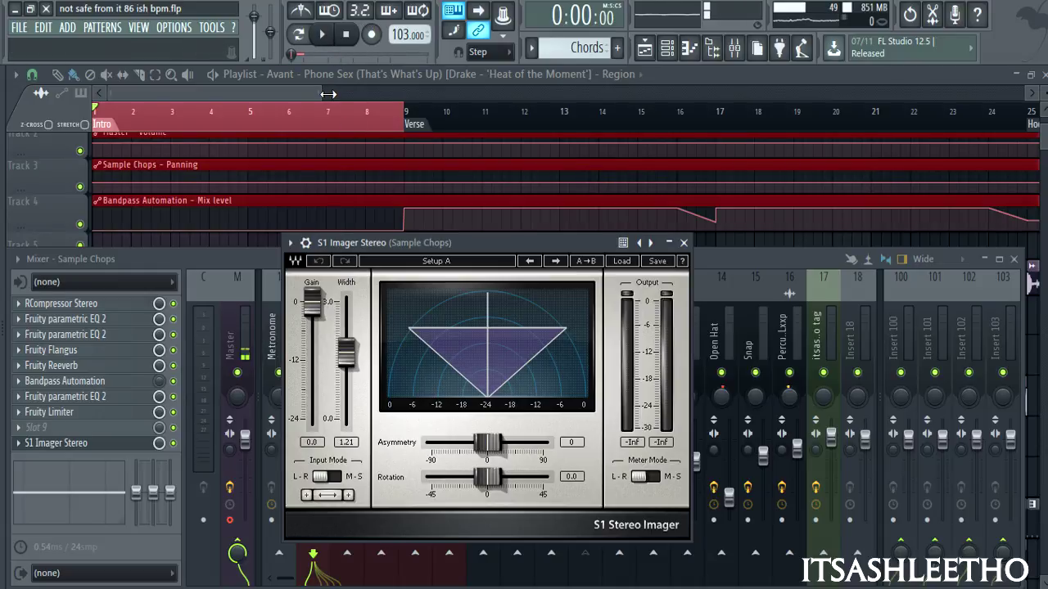
key(space)
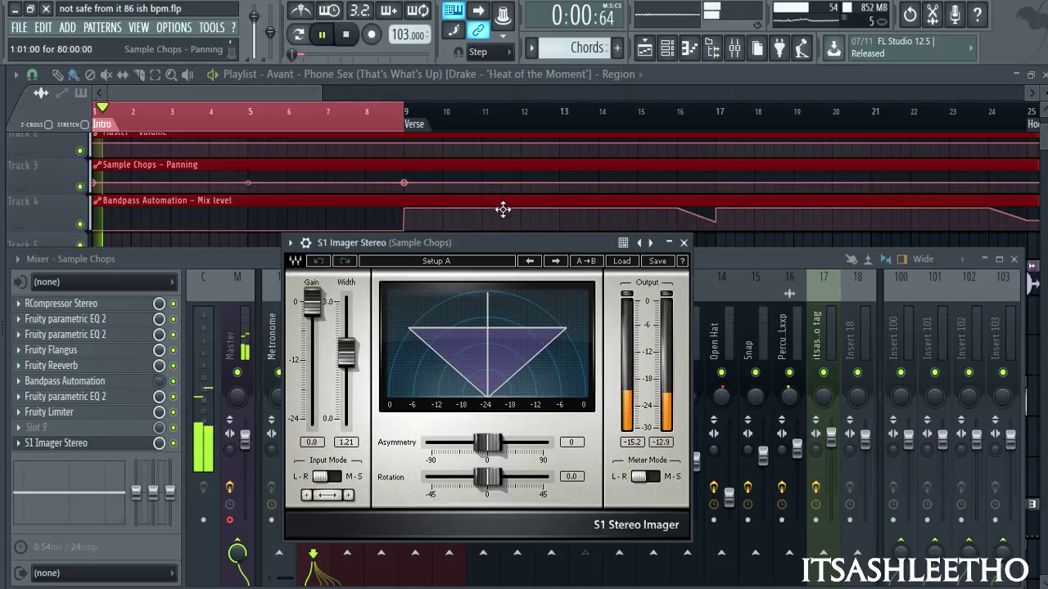
click(684, 242)
click(678, 73)
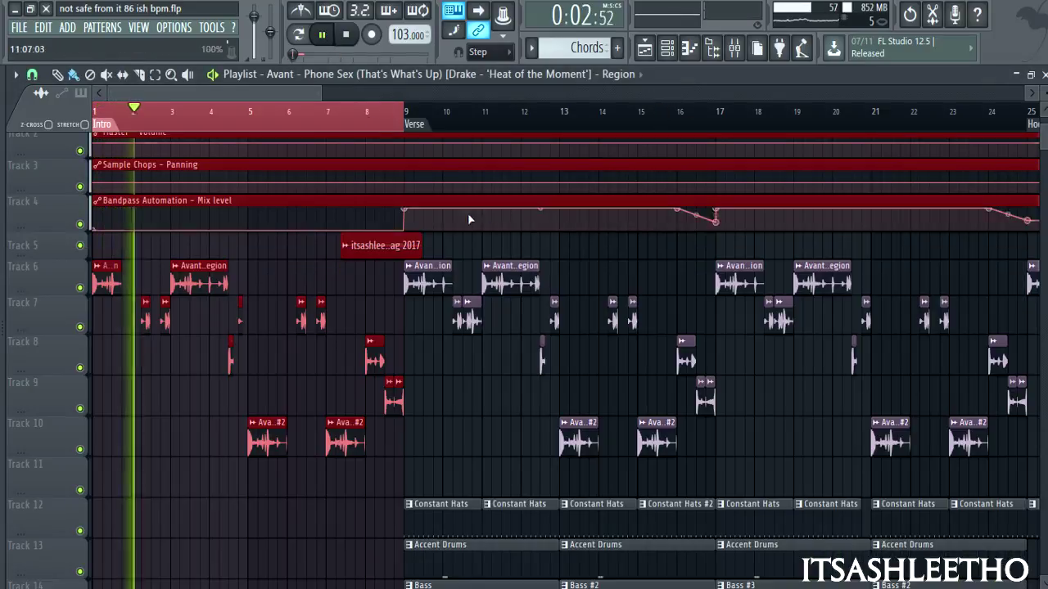
scroll(327, 102, up, 4)
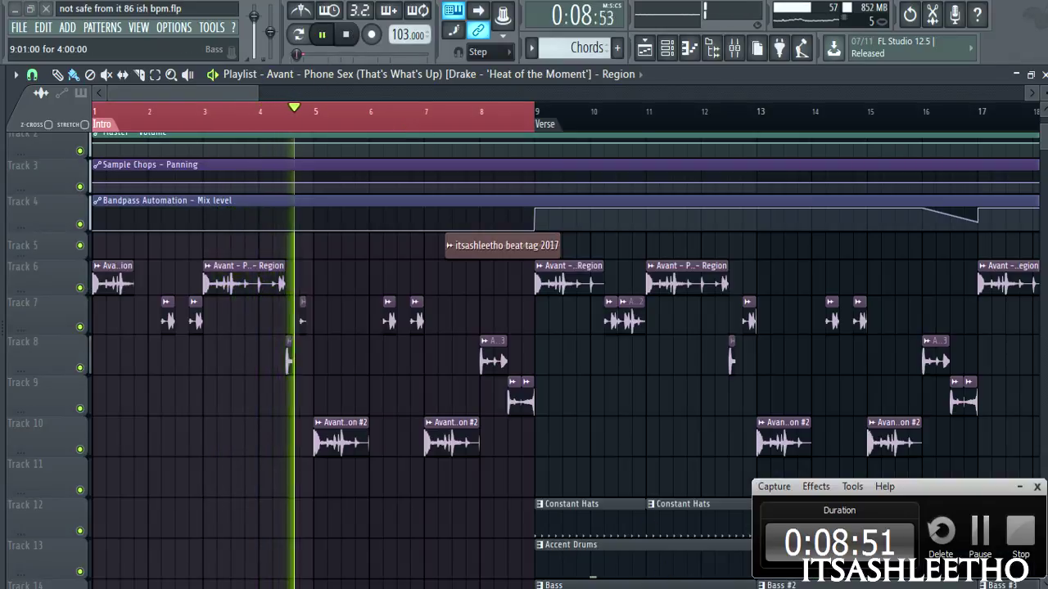
click(349, 36)
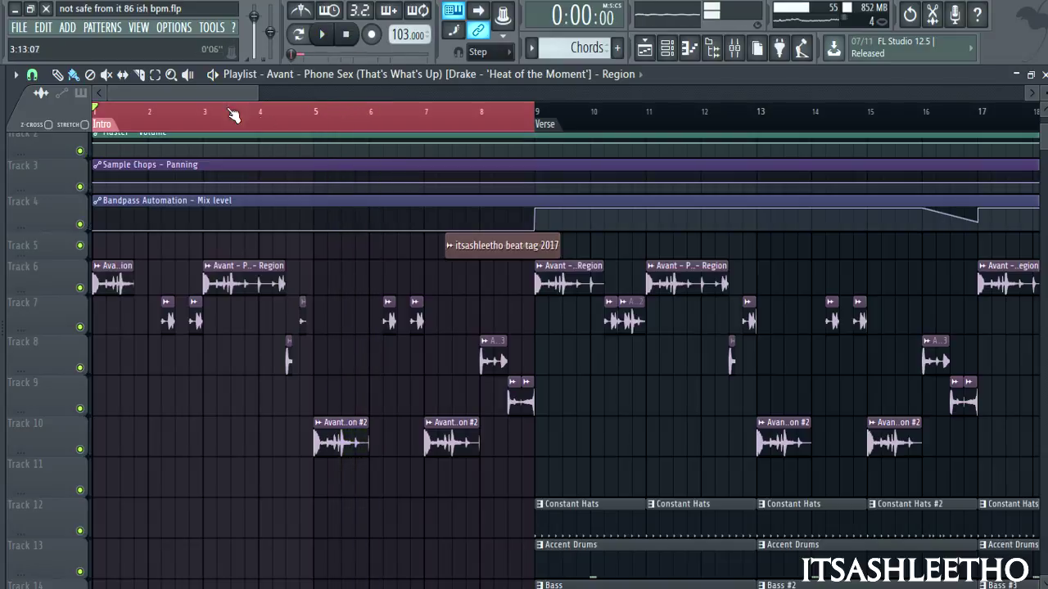
- Clear the Intro selection and select the first Verse section from bar 9 to bar 17 in the playlist
scroll(246, 96, right, 1)
scroll(246, 97, right, 5)
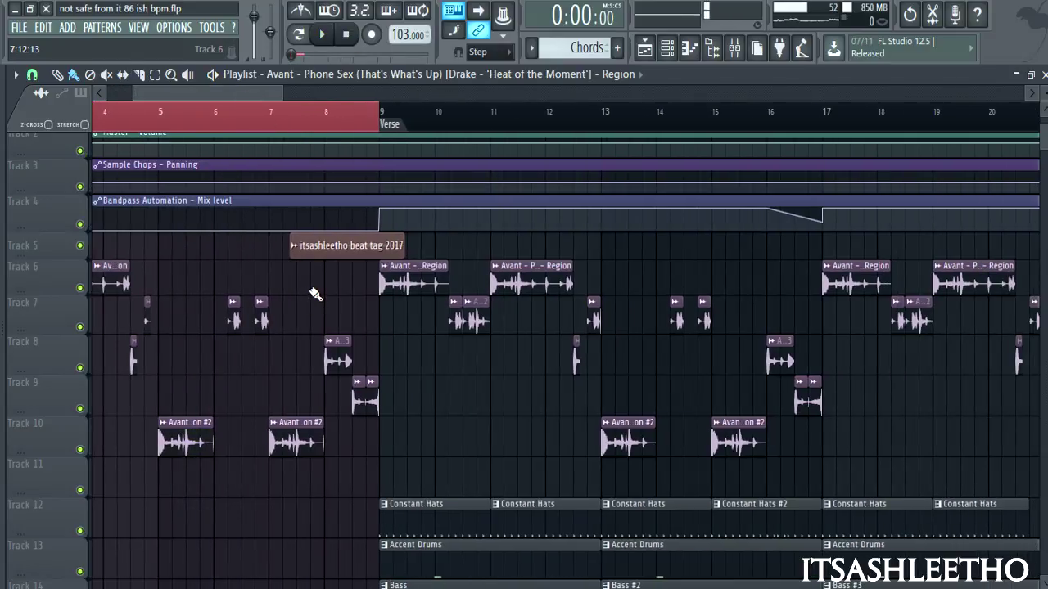
click(315, 293)
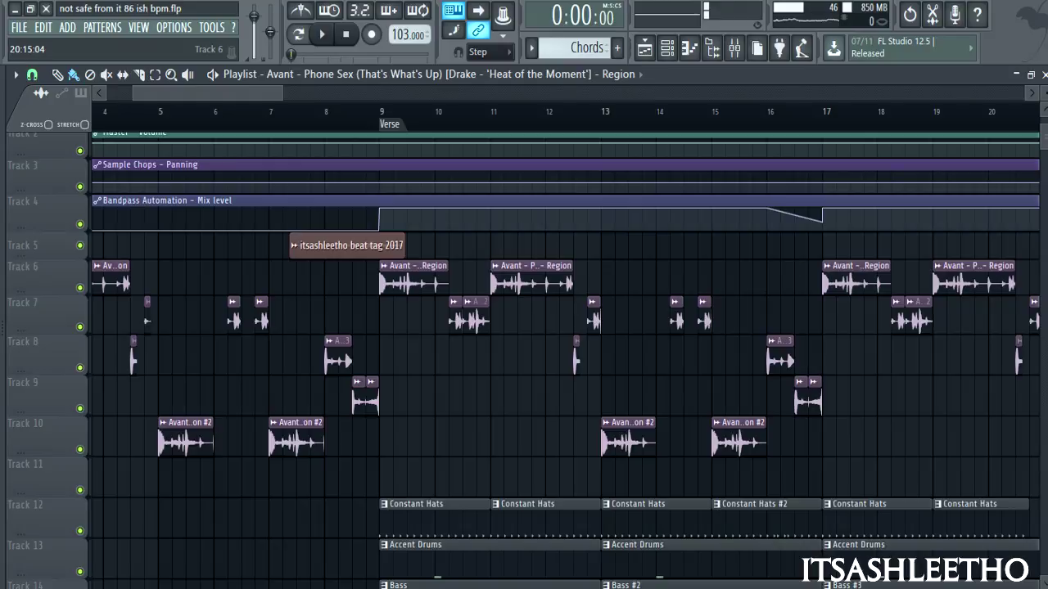
scroll(348, 238, down, 2)
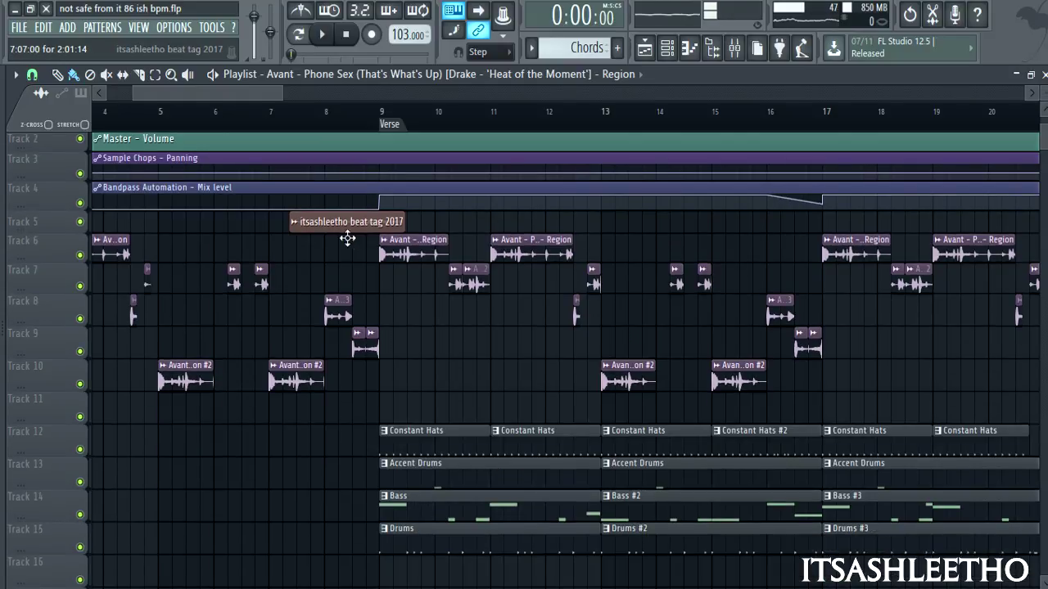
drag(381, 115, 823, 147)
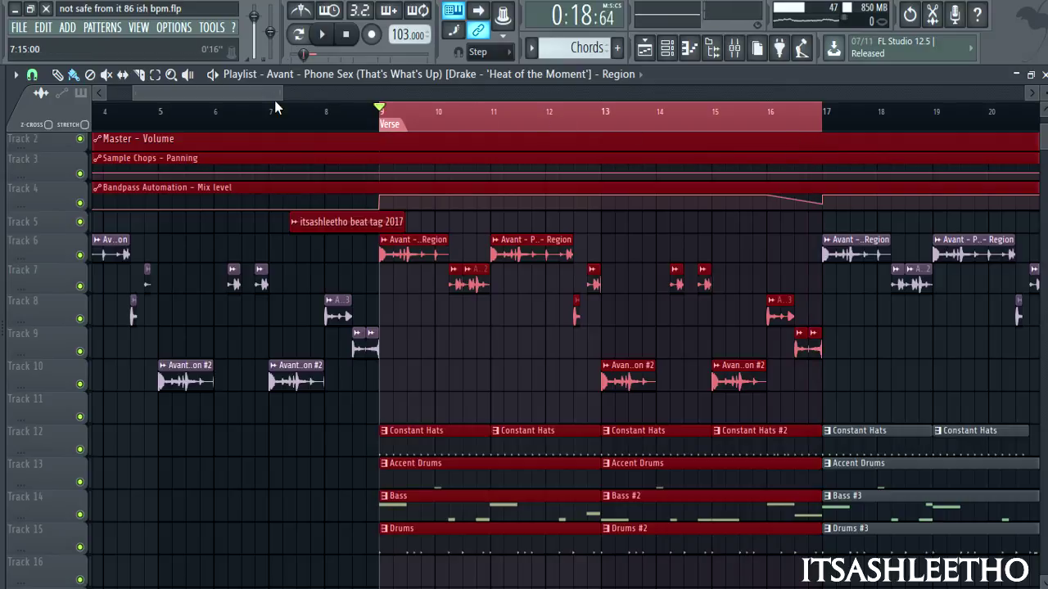
- Mute the Accent Drums, Bass and Drums on playlist tracks 13, 14 and 15, leaving Constant Hats active
scroll(274, 115, right, 3)
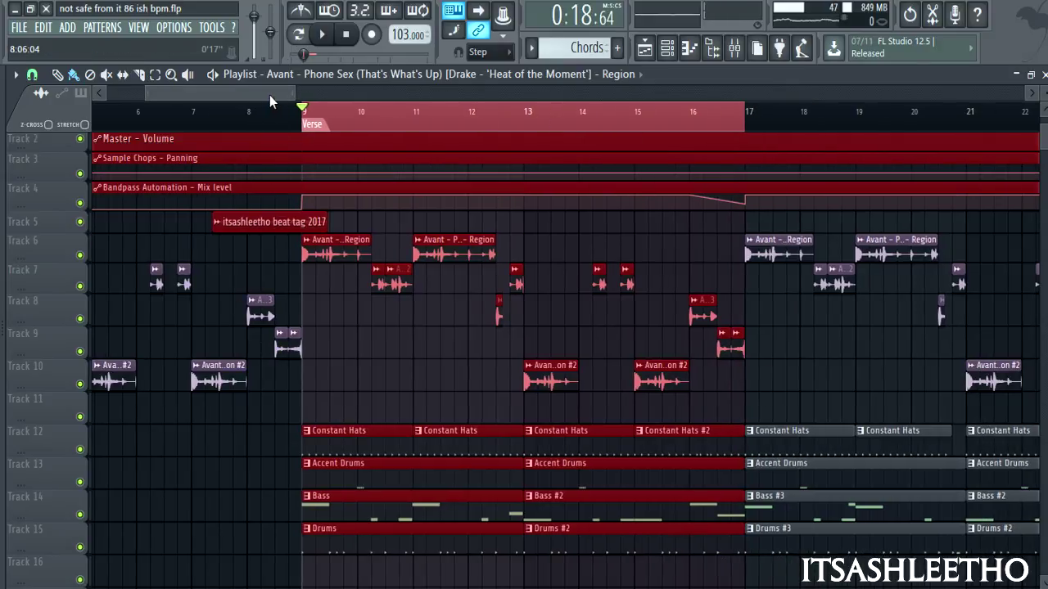
drag(269, 95, 81, 121)
drag(234, 124, 253, 150)
ctrl+scroll(426, 311, up, 3)
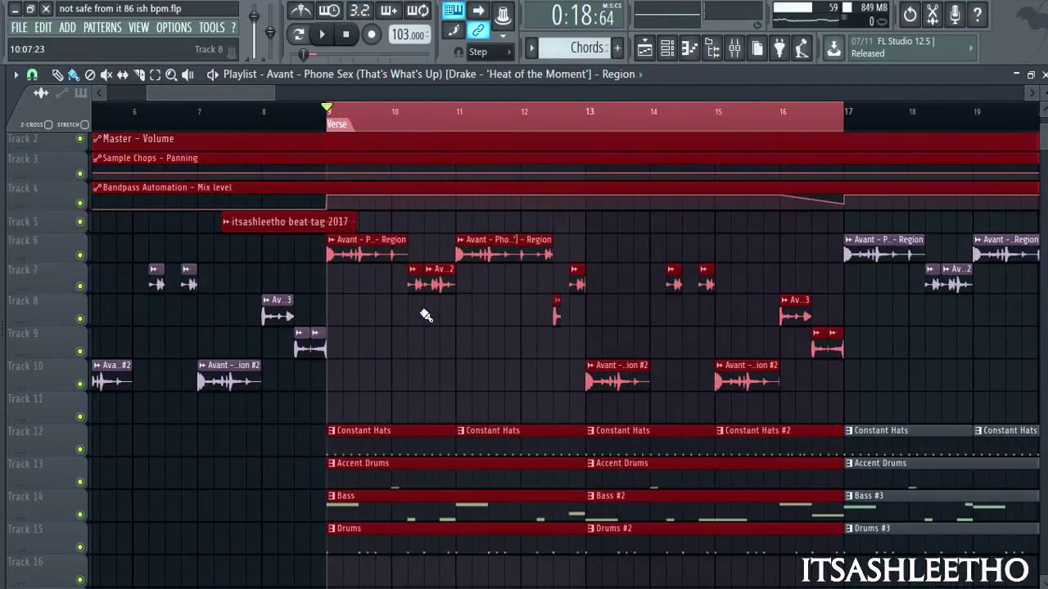
click(79, 482)
click(79, 514)
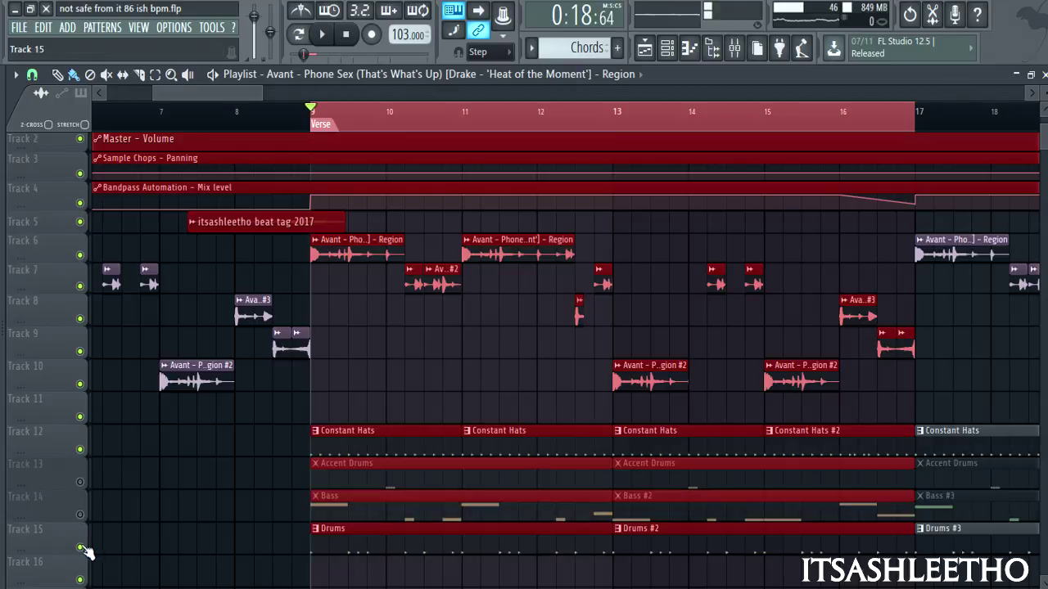
click(79, 546)
scroll(82, 532, down, 4)
scroll(82, 524, up, 3)
scroll(82, 524, down, 2)
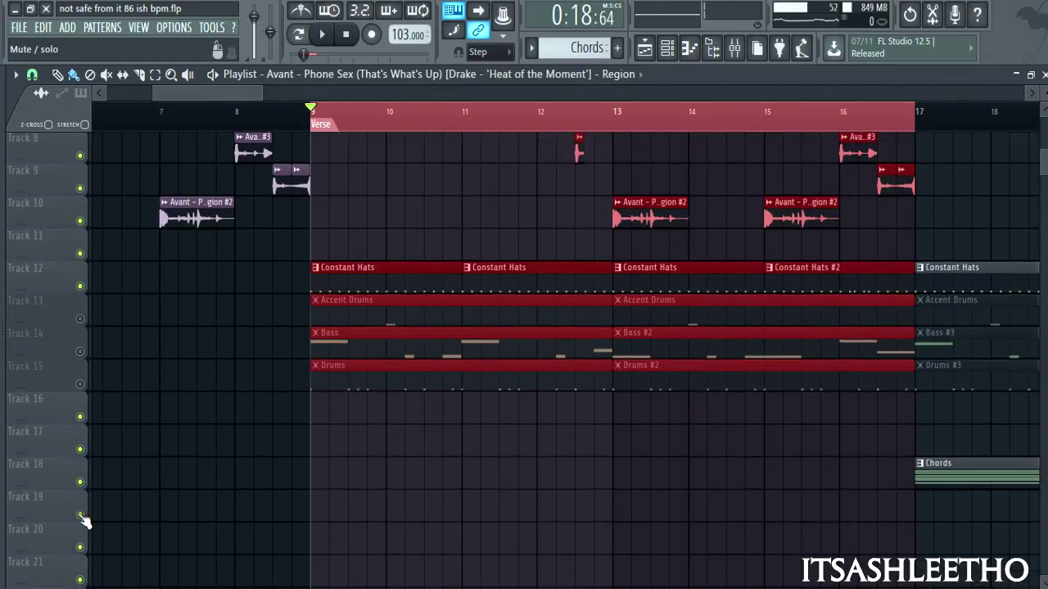
scroll(82, 524, up, 3)
- Open the Constant Hats pattern and inspect its Hat and Alt Hat steps in the channel rack
double_click(349, 452)
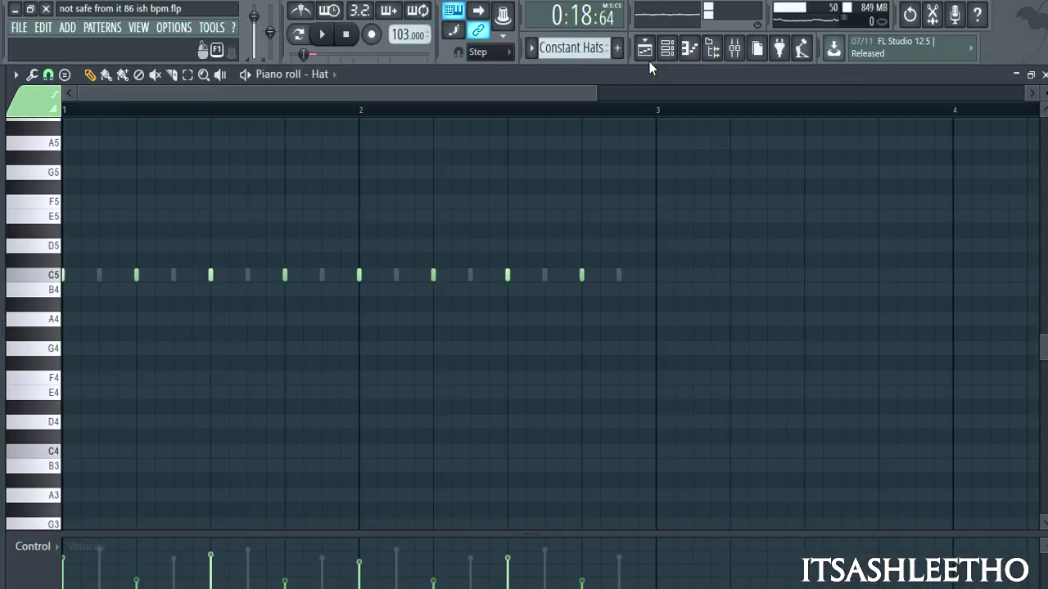
click(667, 47)
scroll(368, 180, down, 3)
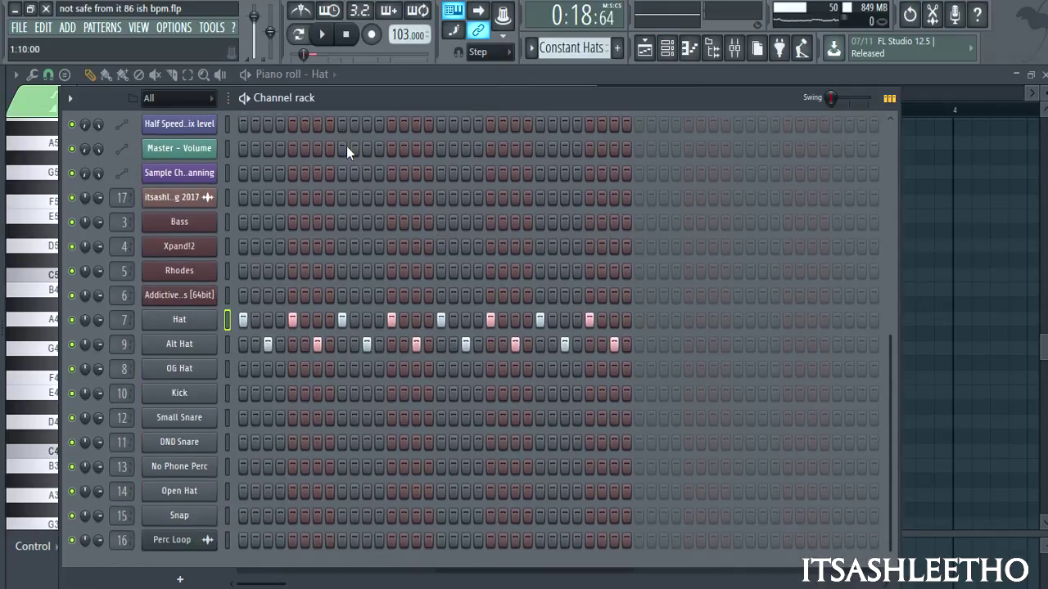
- Play the Constant Hats pattern and check the effect chains of the Hat and Alt Hat mixer tracks
click(321, 34)
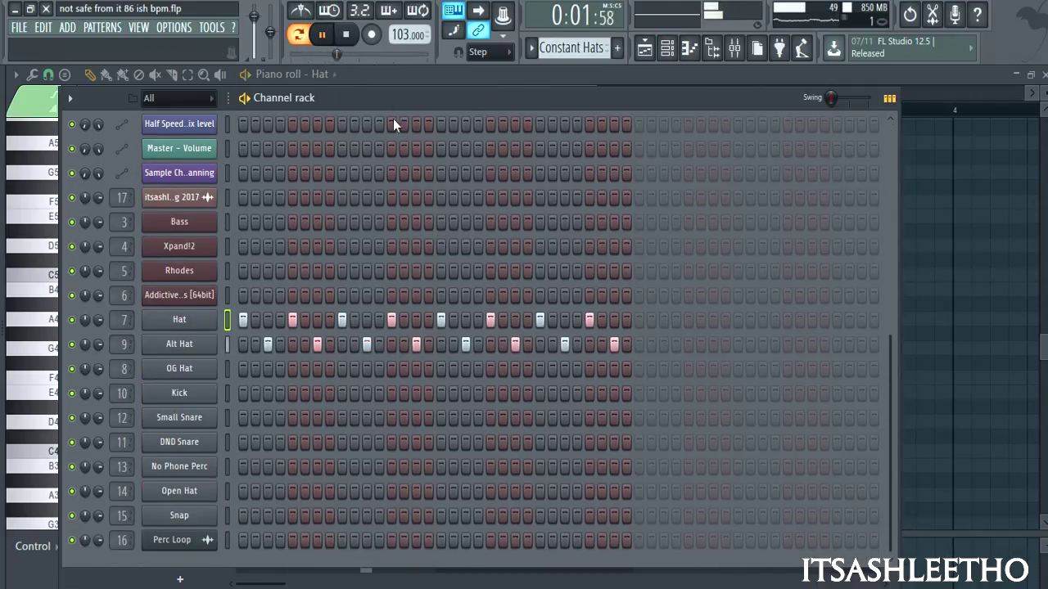
click(734, 47)
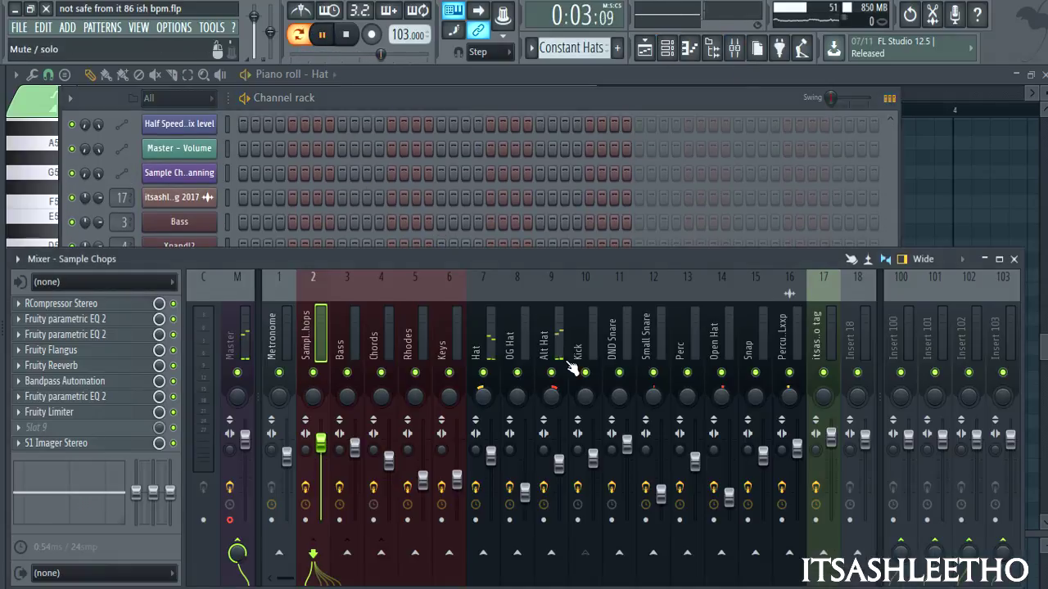
click(540, 326)
click(483, 331)
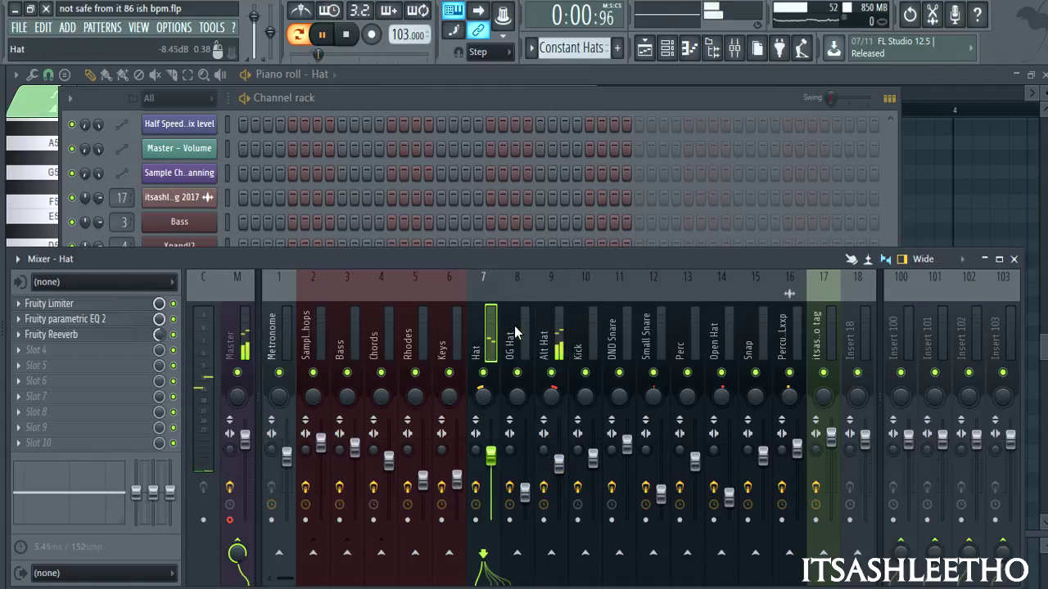
click(540, 325)
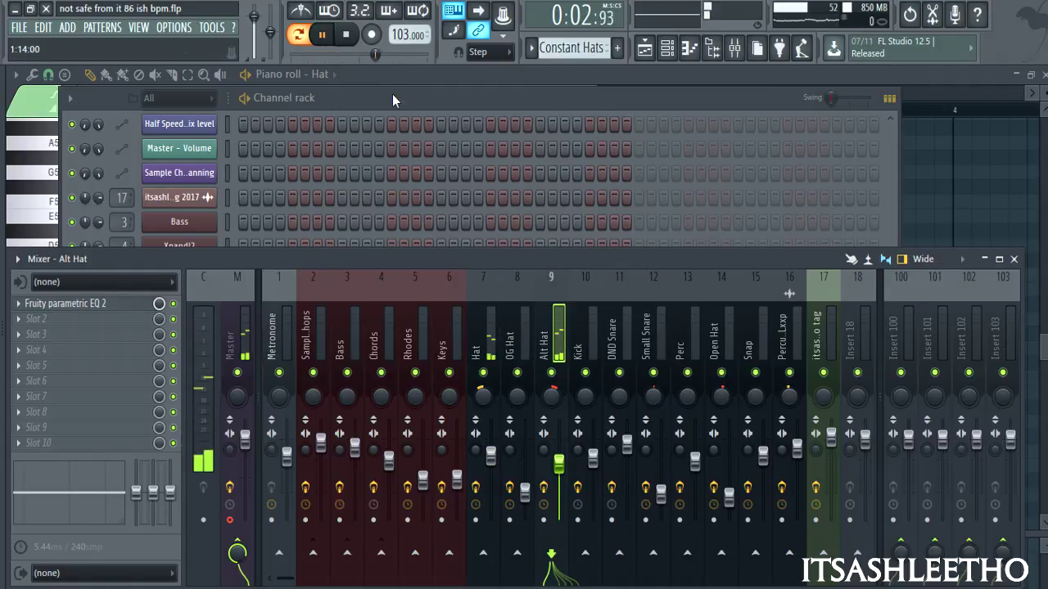
- Mute Alt Hat and open the Hat channel's piano roll, enlarging the velocity lane to examine the note velocities
click(532, 111)
right_click(196, 325)
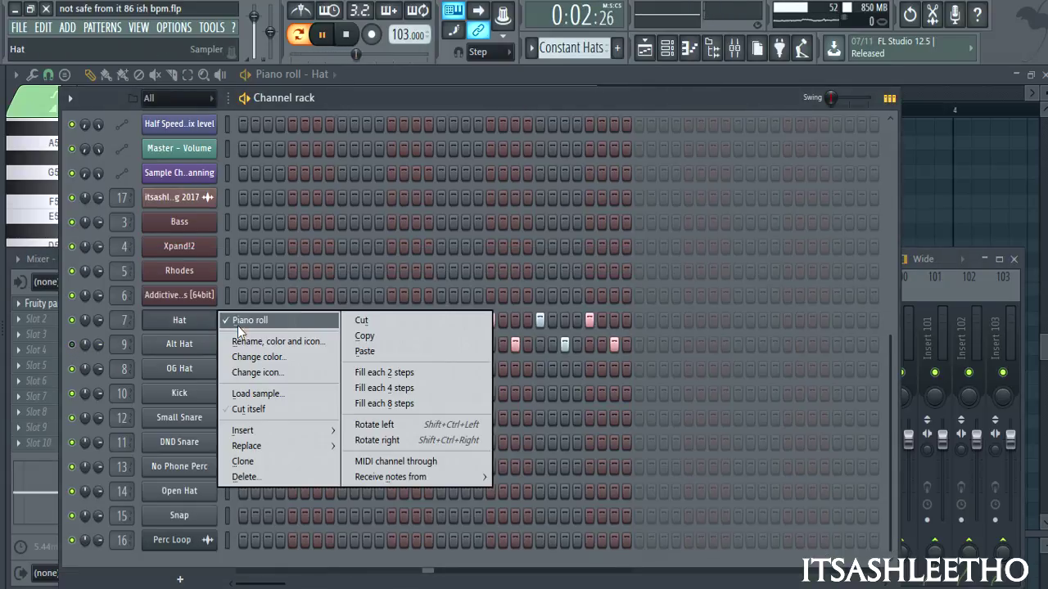
click(239, 325)
right_click(197, 327)
click(241, 326)
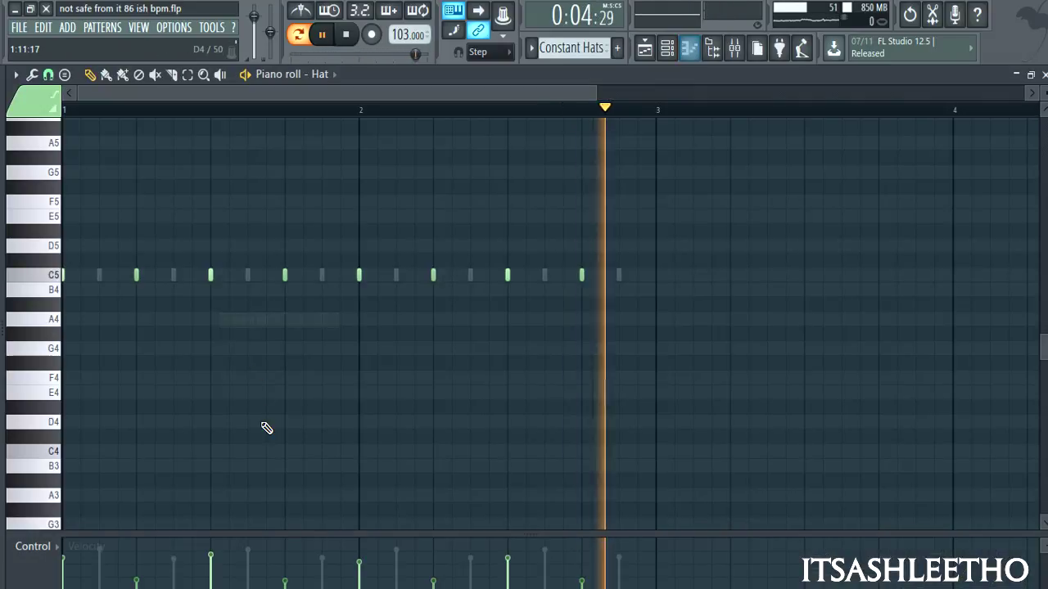
drag(234, 538, 244, 336)
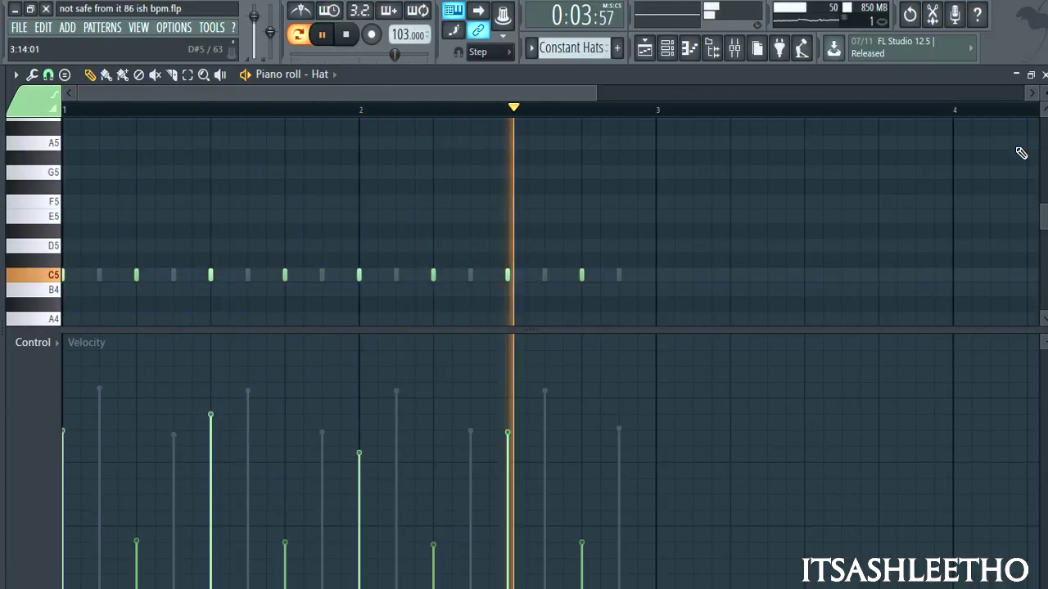
- Unmute Alt Hat, examine its note velocities in the piano roll, and stop playback
key(F7)
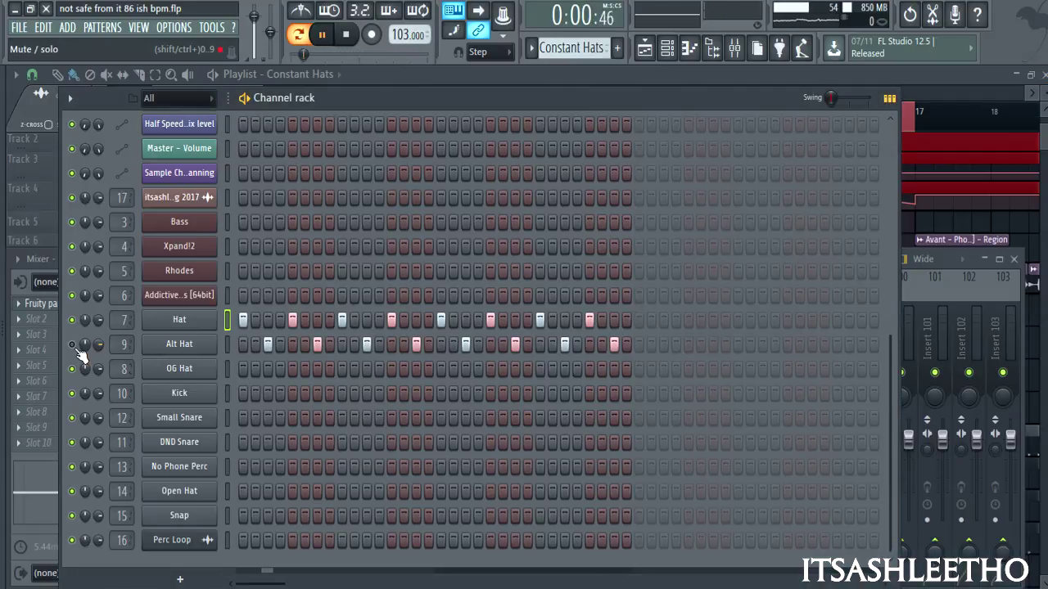
right_click(219, 342)
click(249, 347)
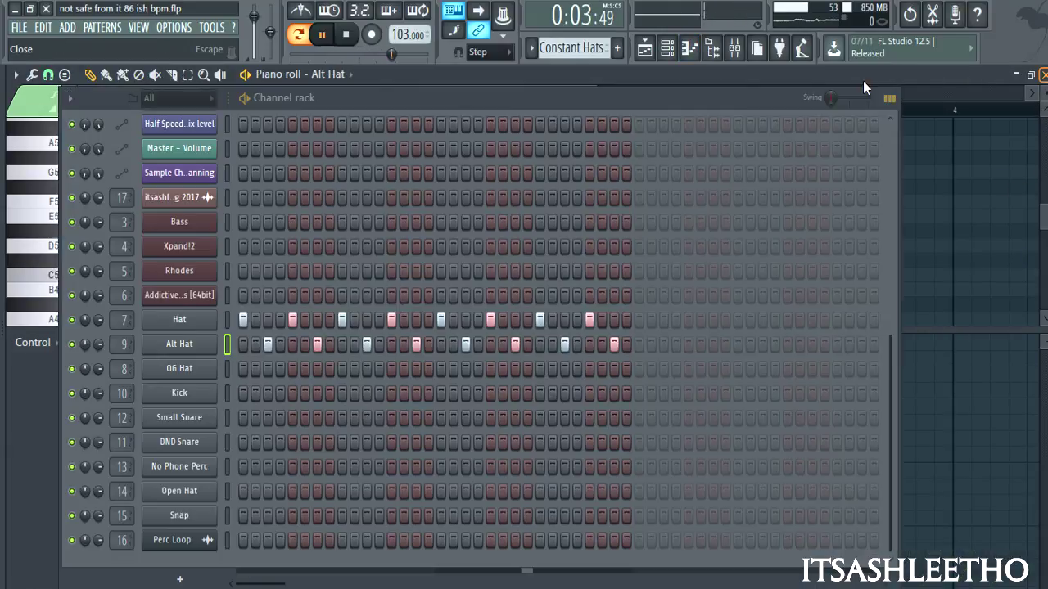
key(F7)
click(349, 36)
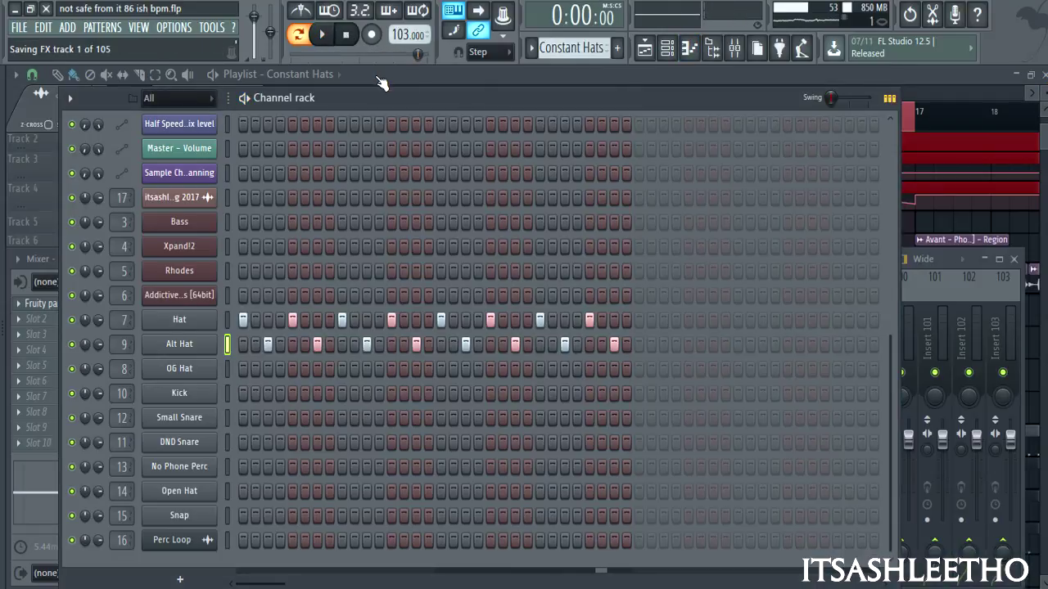
- Select the Accent Drums pattern from its playlist clip and unmute playlist track 13
click(891, 82)
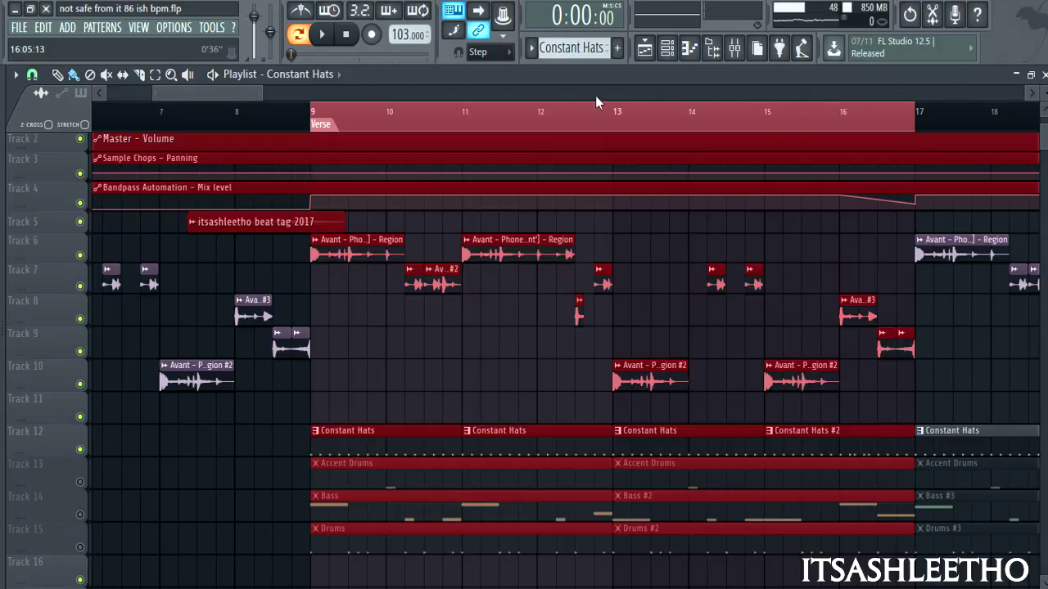
scroll(320, 313, down, 2)
double_click(442, 420)
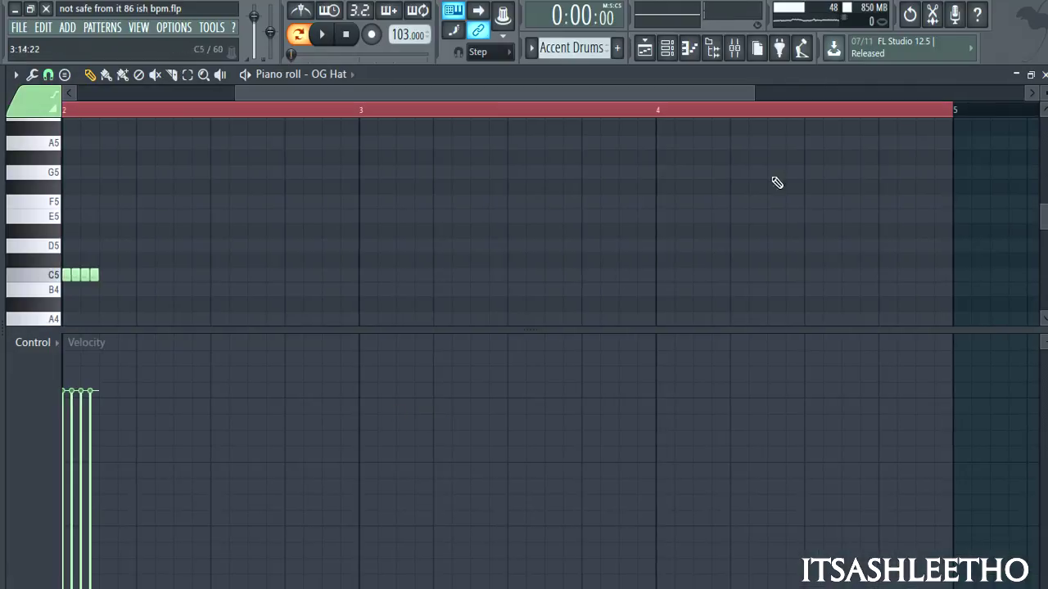
click(645, 48)
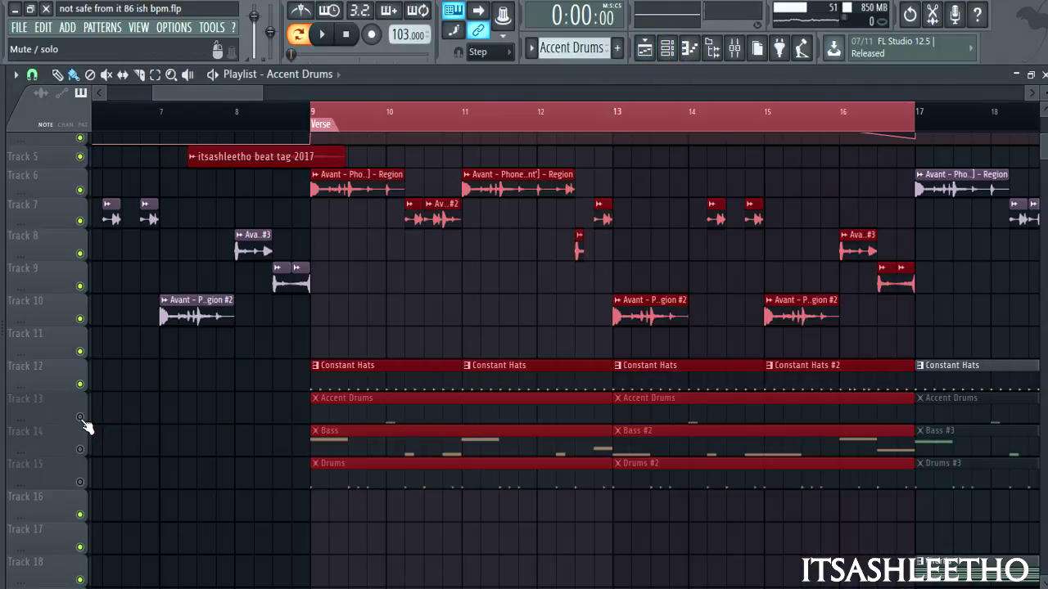
click(80, 417)
- Open the OG Hat notes of Accent Drums in the piano roll and enlarge the note area
click(668, 50)
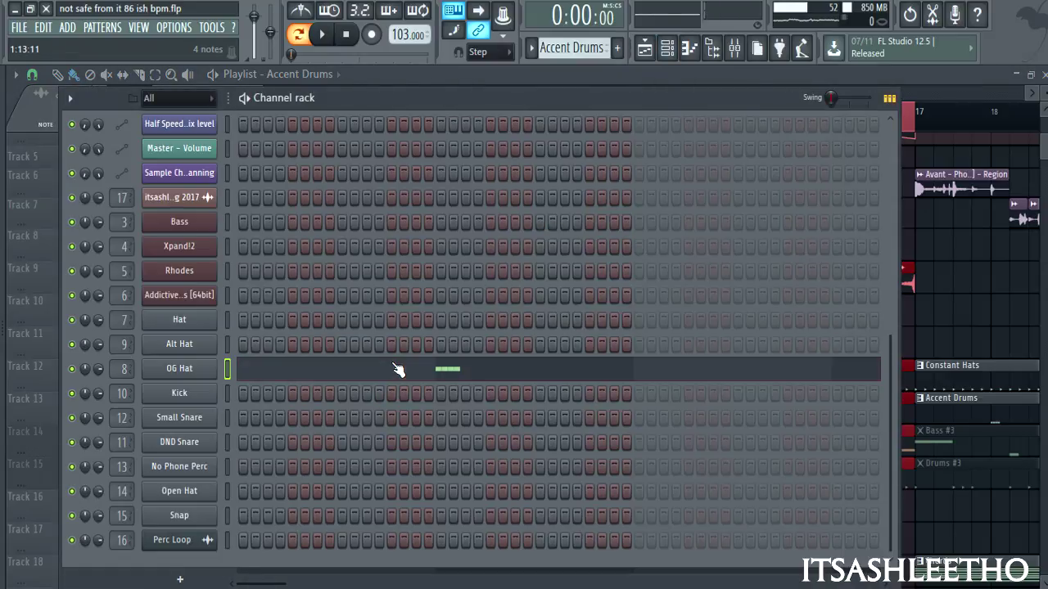
click(397, 369)
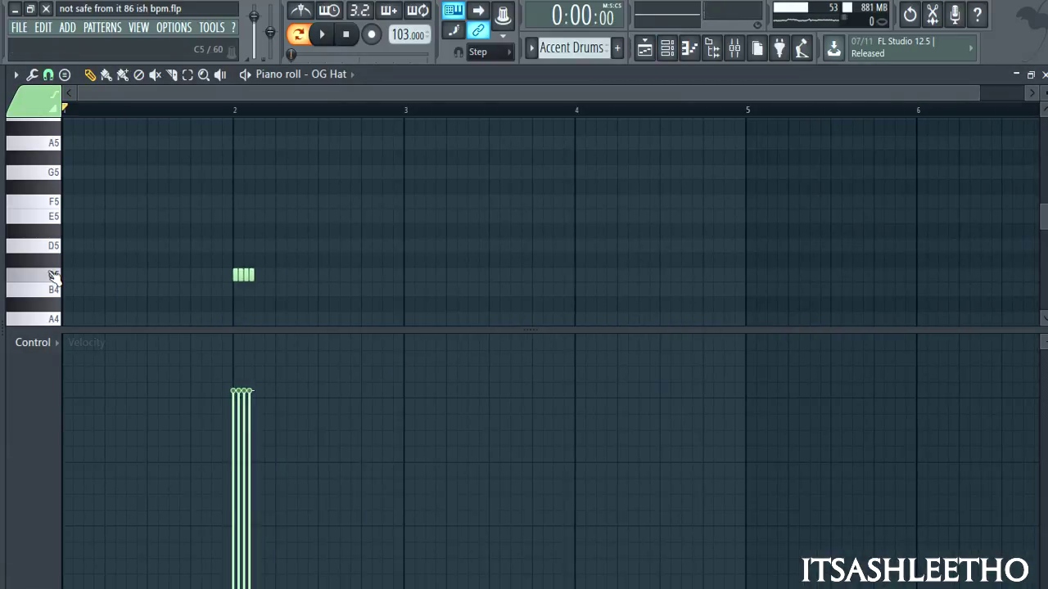
drag(150, 330, 153, 434)
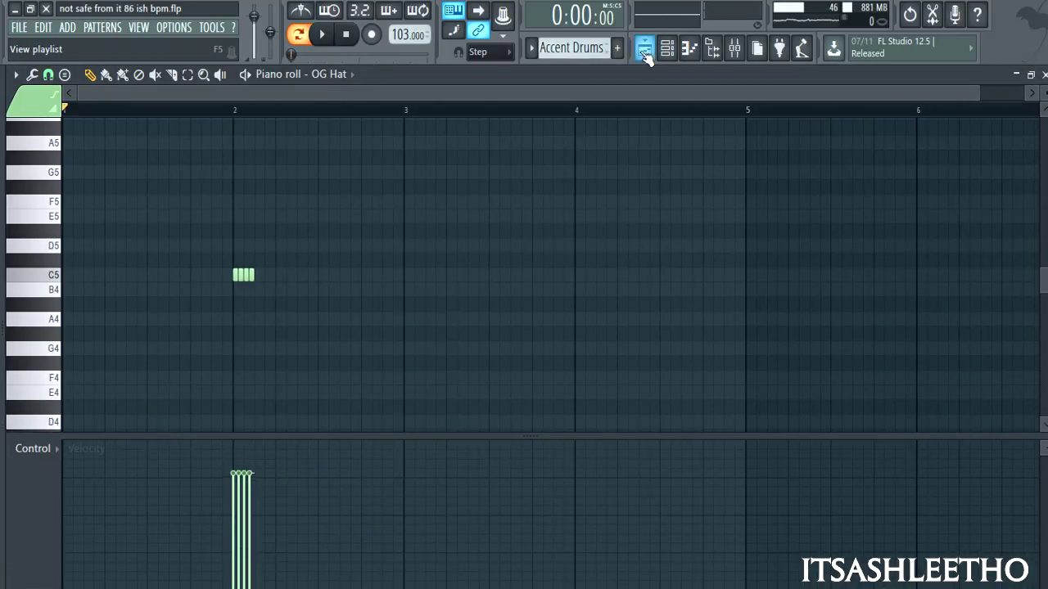
- Select bars 9 to 13 of the Verse, mute the Sample Chops mixer track, and play the selection
click(644, 47)
mouse_move(619, 132)
mouse_down()
mouse_move(434, 200)
mouse_move(312, 213)
mouse_up()
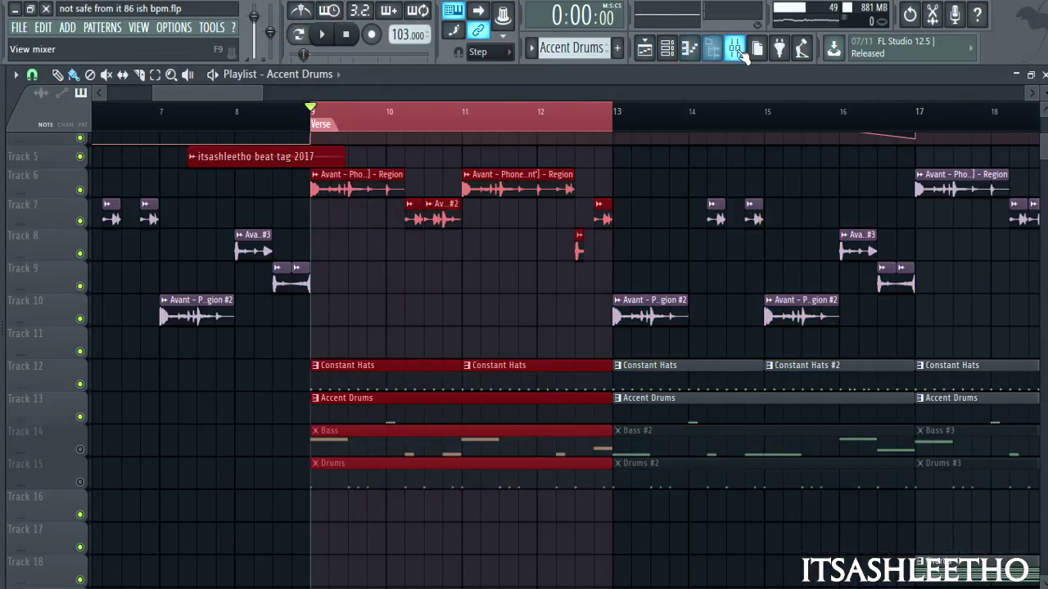
click(734, 47)
click(317, 375)
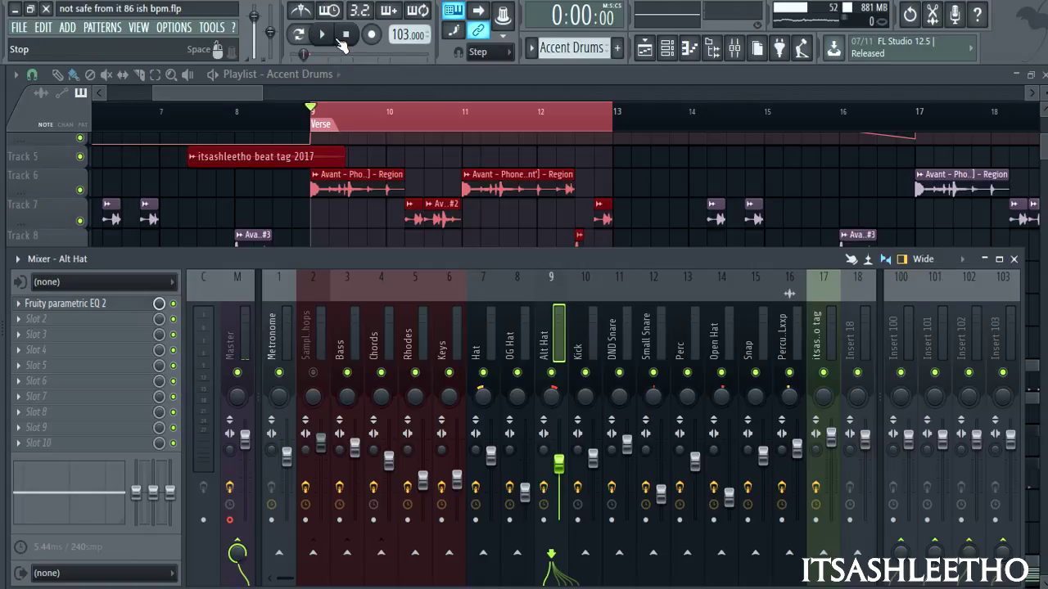
key(space)
key(F9)
- Mute the beat tag on playlist track 5 and unmute the Drums on track 15
scroll(402, 270, up, 3)
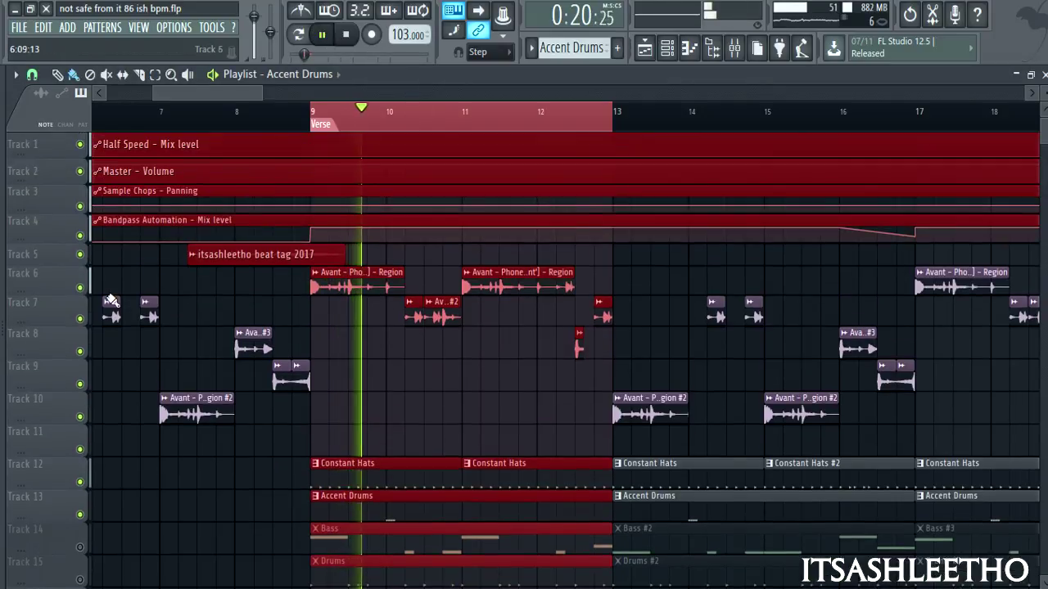
click(79, 254)
scroll(439, 264, down, 2)
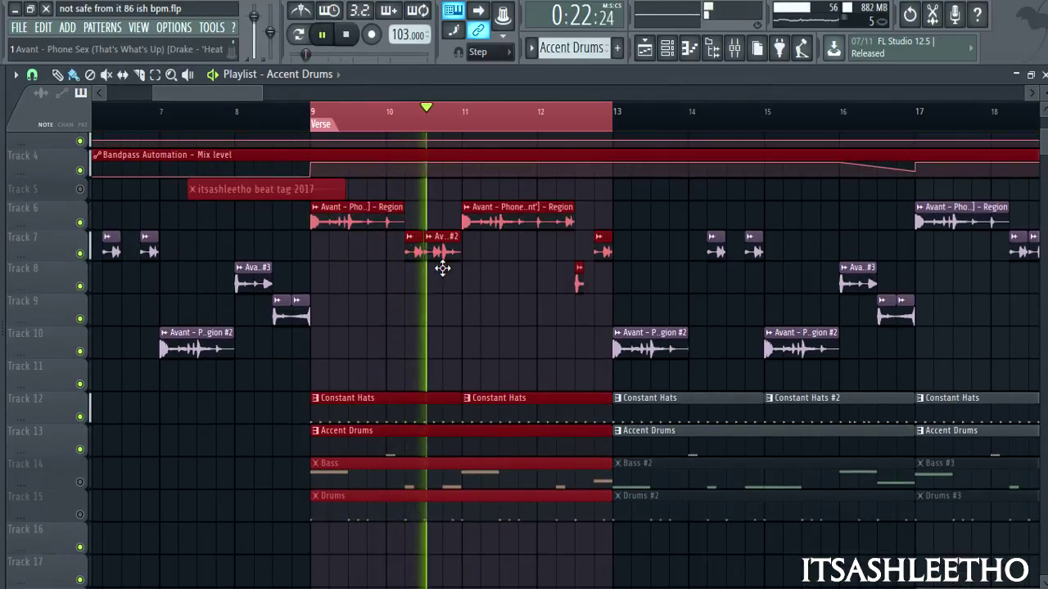
scroll(360, 311, down, 1)
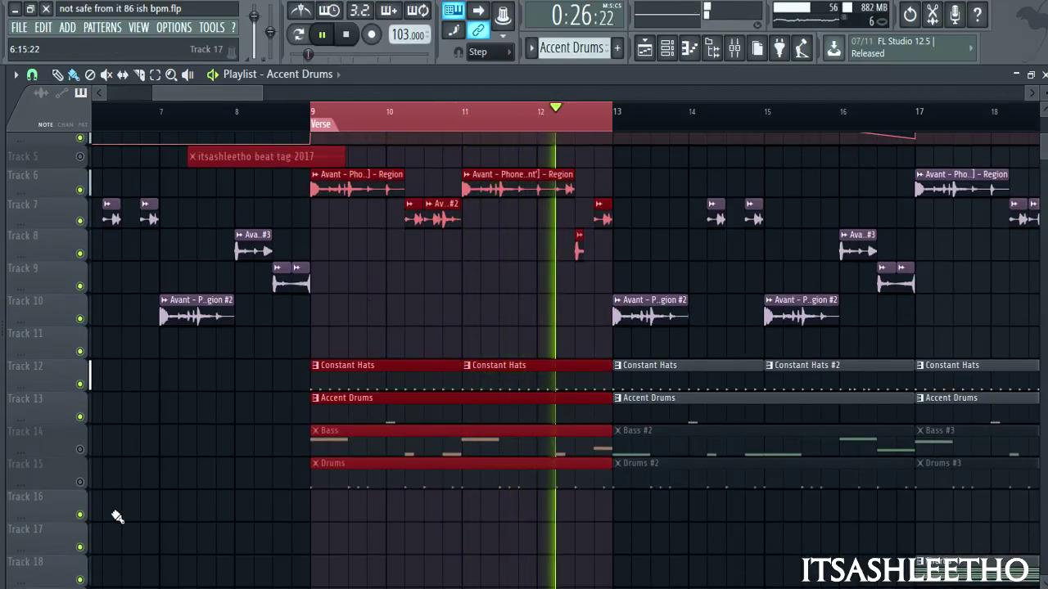
click(80, 482)
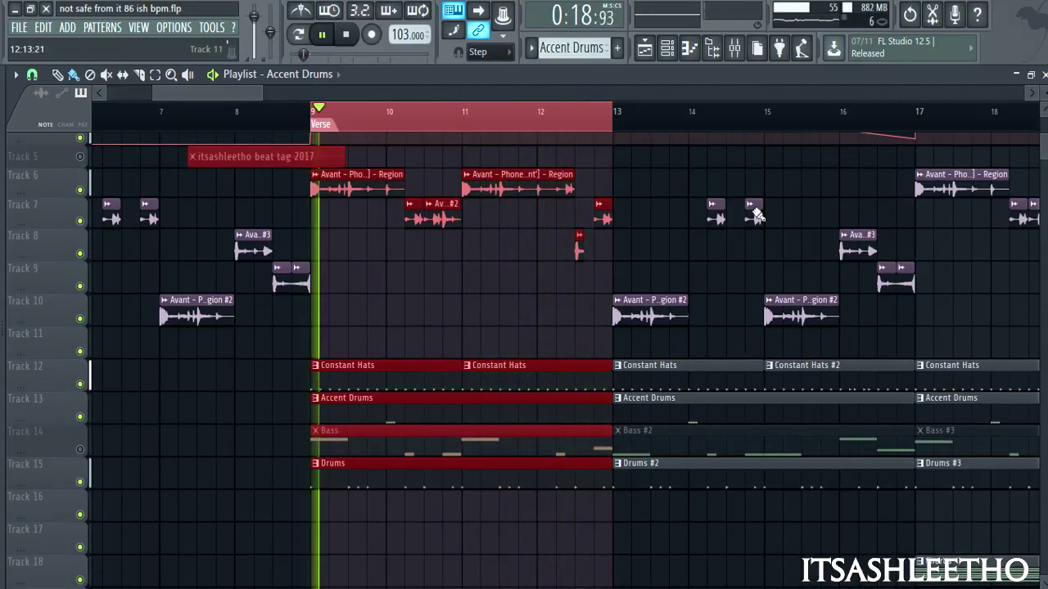
- Show the Drums pattern's steps in the channel rack, switch to pattern mode, and stop playback
click(667, 47)
click(573, 51)
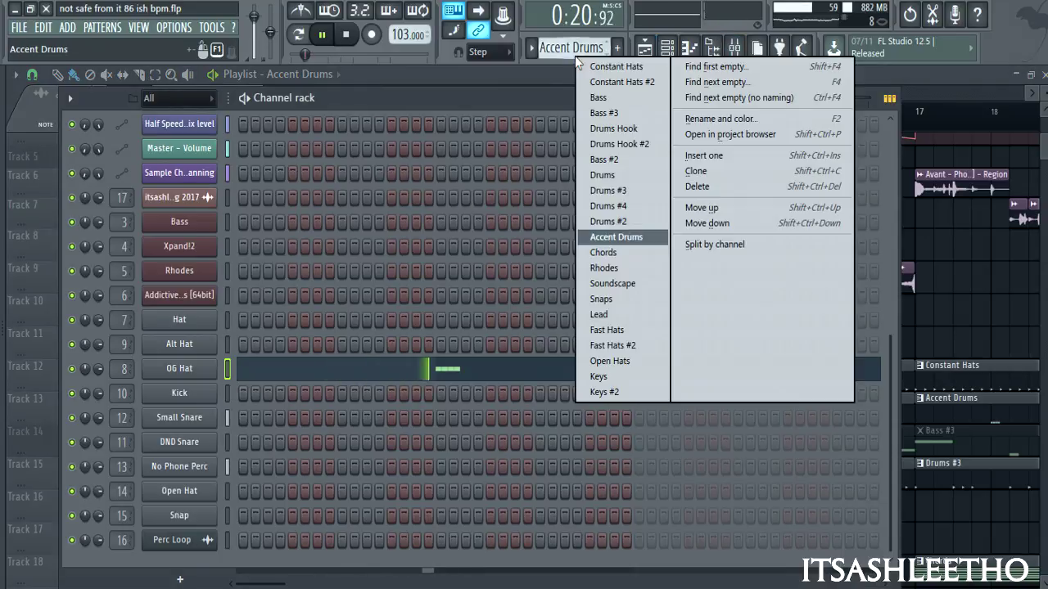
click(617, 179)
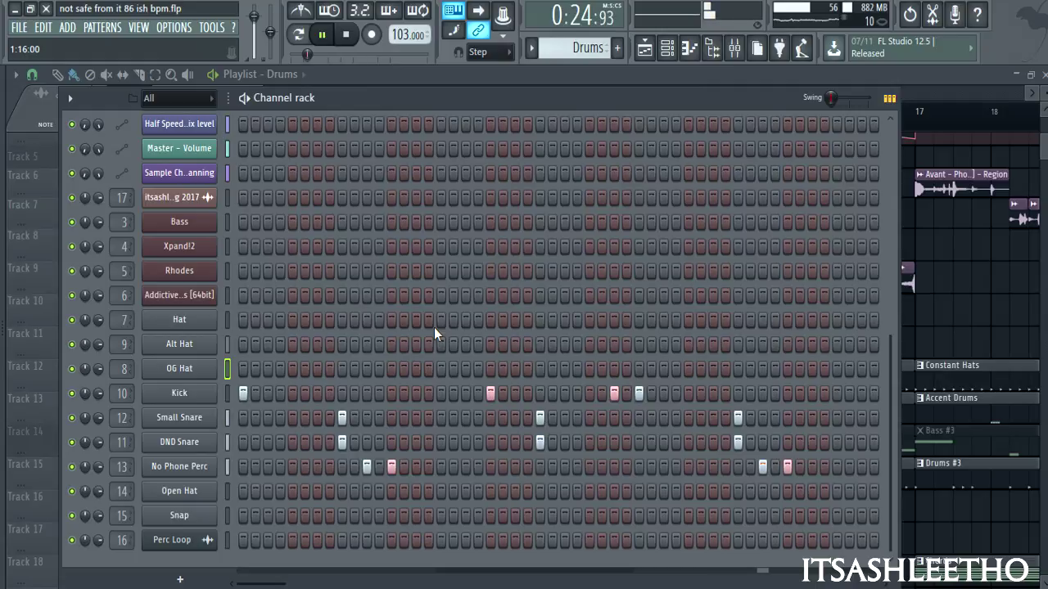
click(300, 37)
key(space)
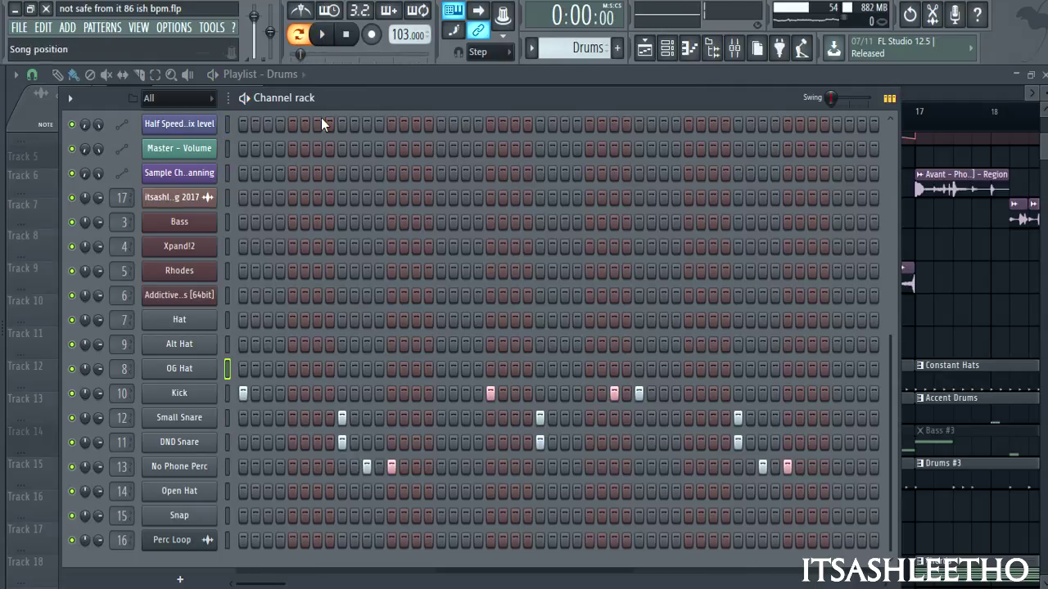
- Inspect the sampler settings and source samples of the Small Snare, DND Snare and No Phone Perc channels
click(216, 417)
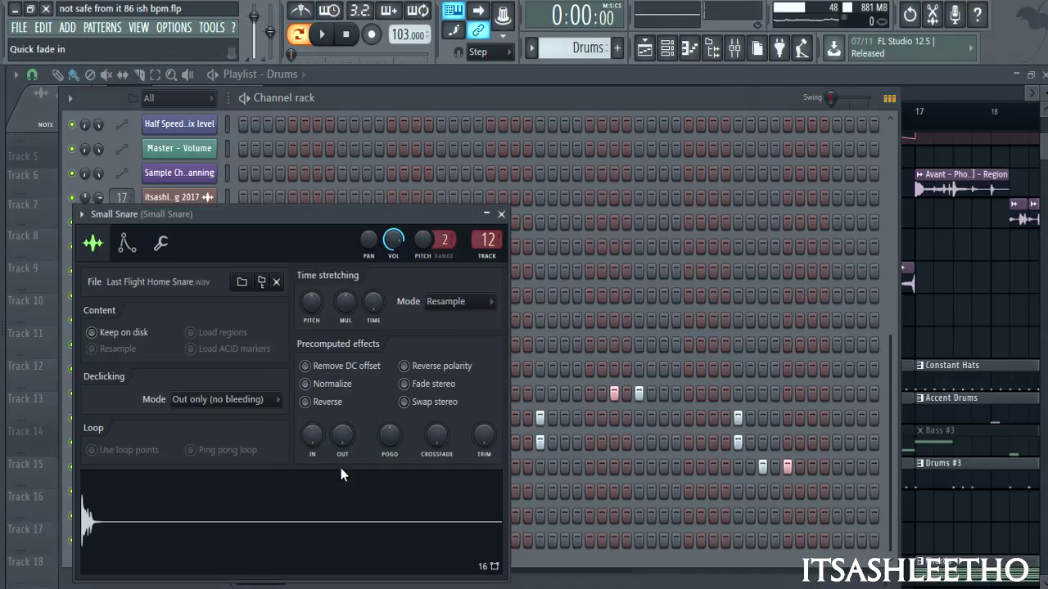
click(500, 215)
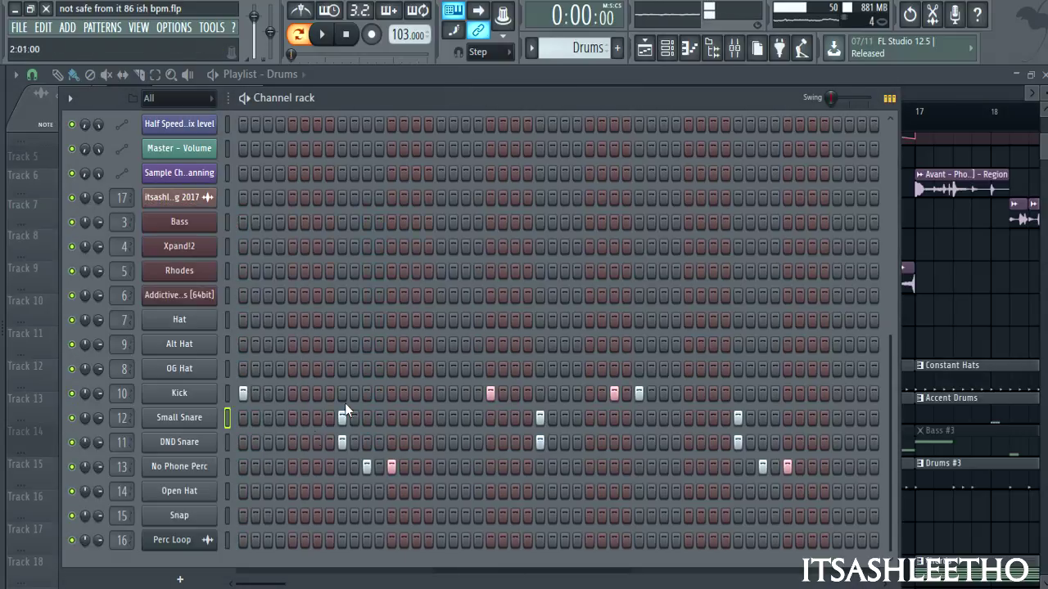
click(193, 448)
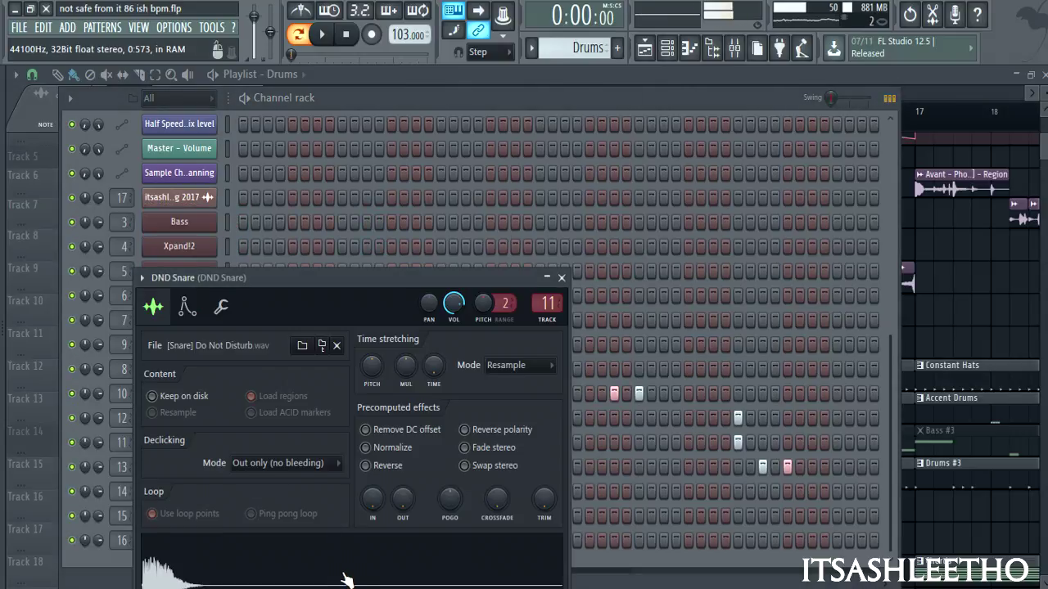
click(561, 277)
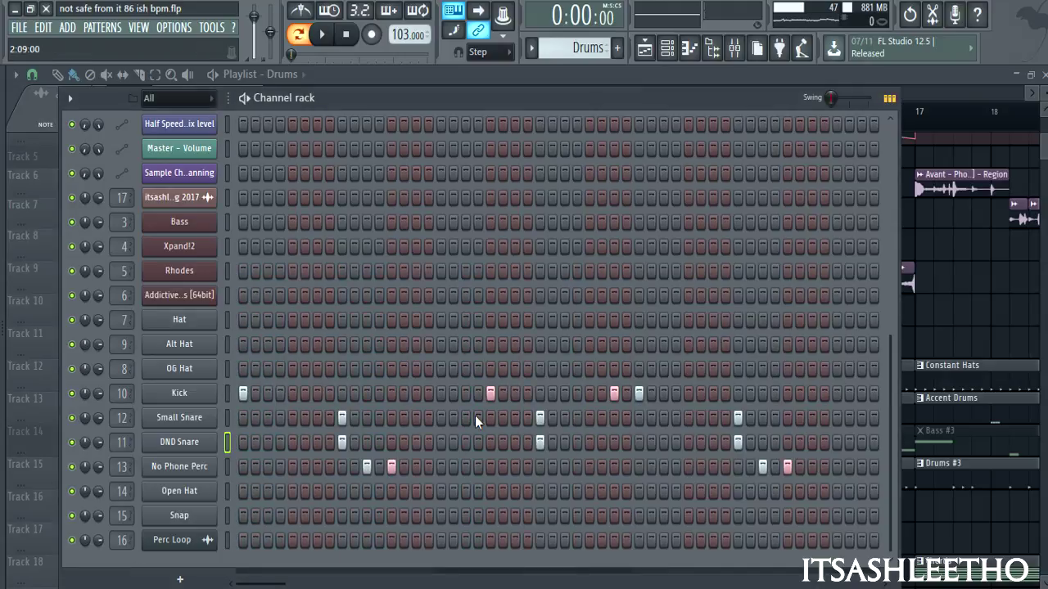
click(215, 469)
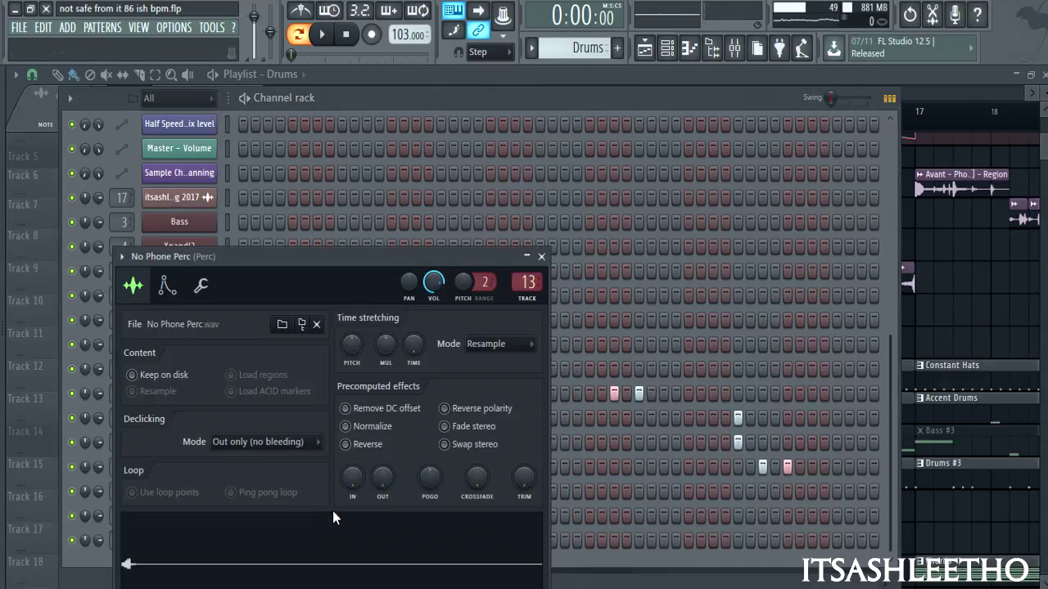
- Audition the Drums pattern on its own with the channel rack in view, and return to the playlist
click(323, 35)
click(358, 105)
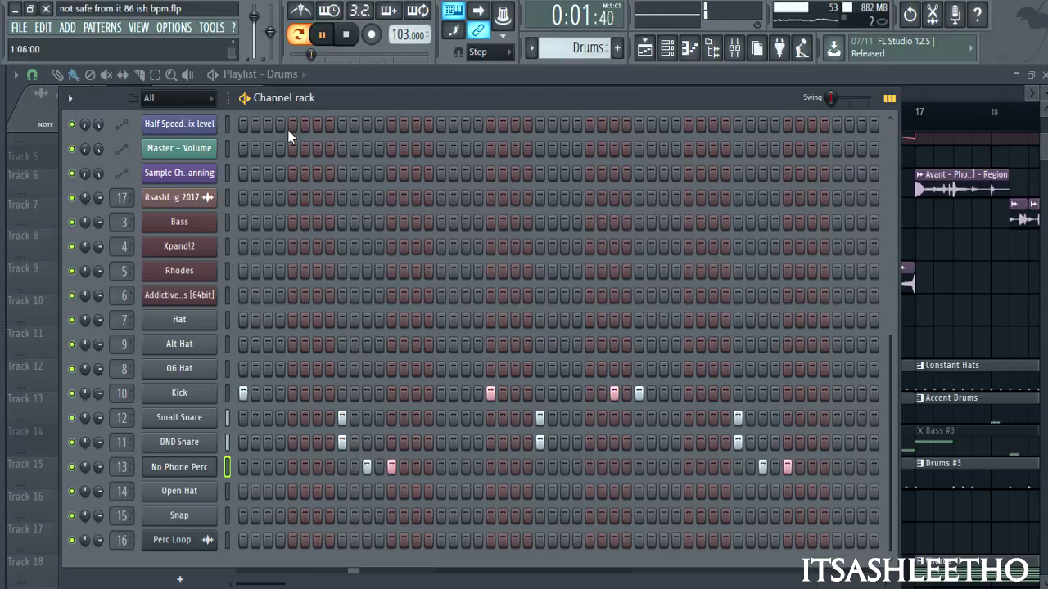
click(599, 79)
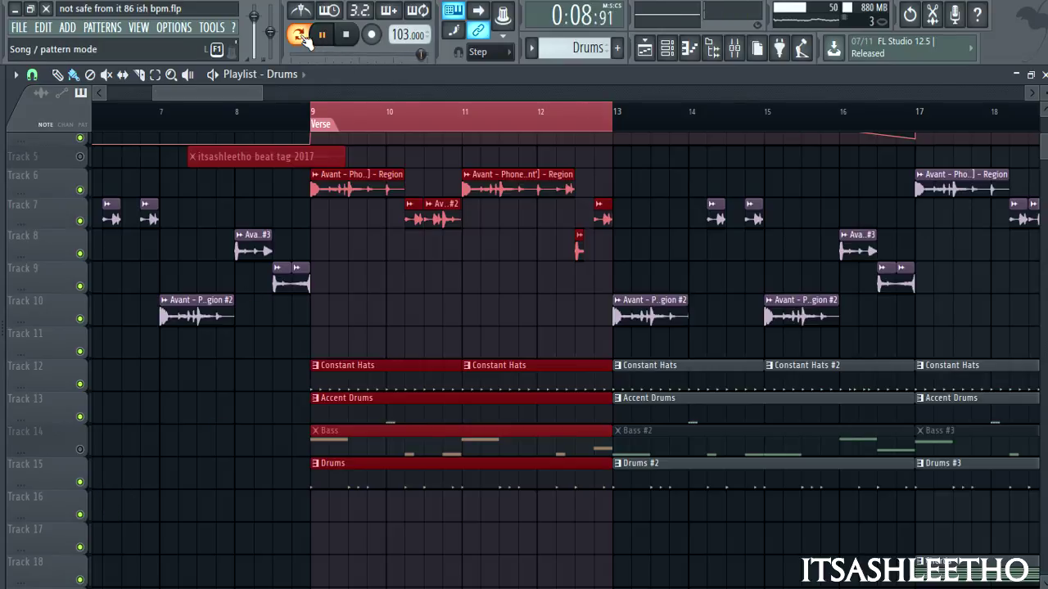
- Play the Verse in song mode with the Bass on track 14 unmuted, and view the Bass channel's Nexus instrument
click(299, 34)
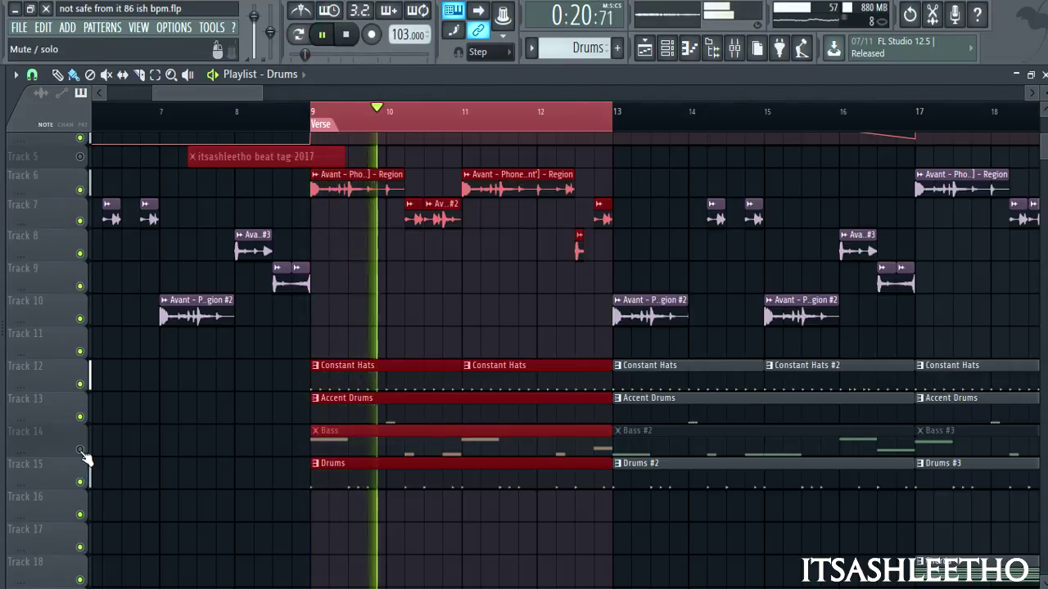
click(667, 47)
scroll(308, 292, up, 3)
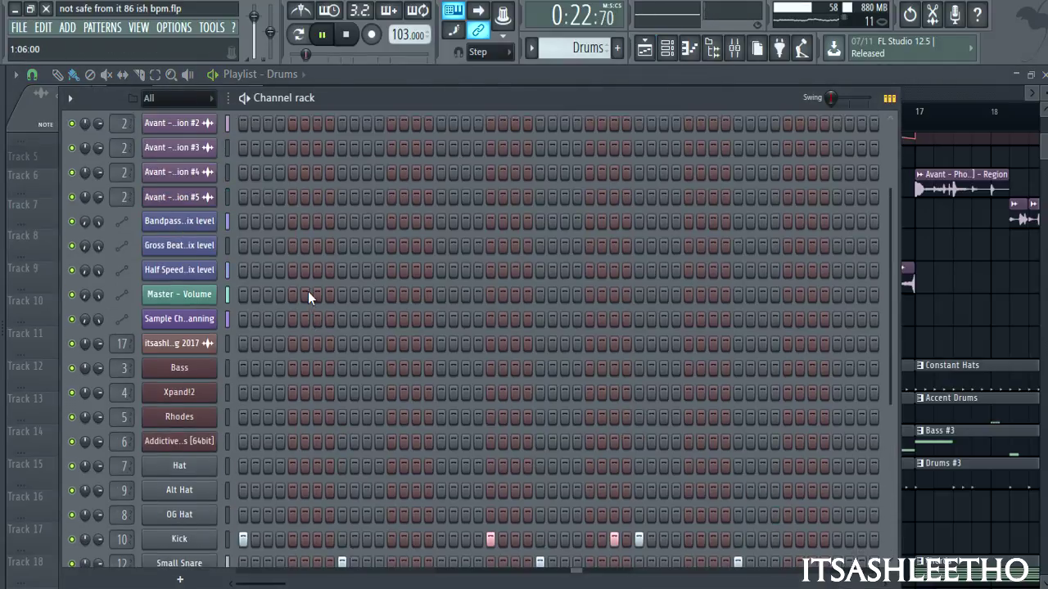
scroll(308, 292, down, 3)
scroll(276, 328, up, 3)
click(227, 369)
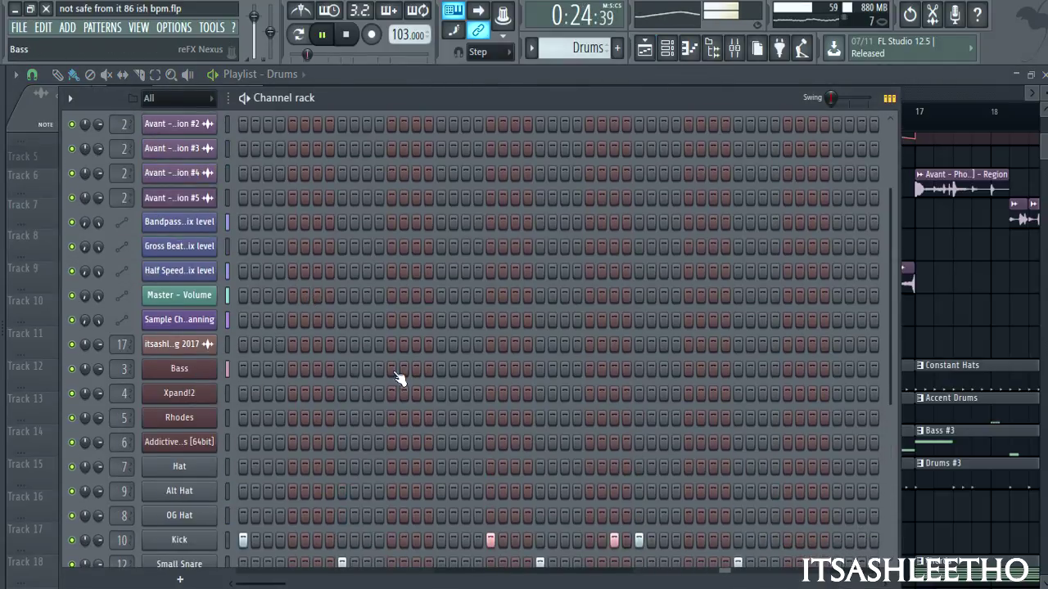
click(179, 368)
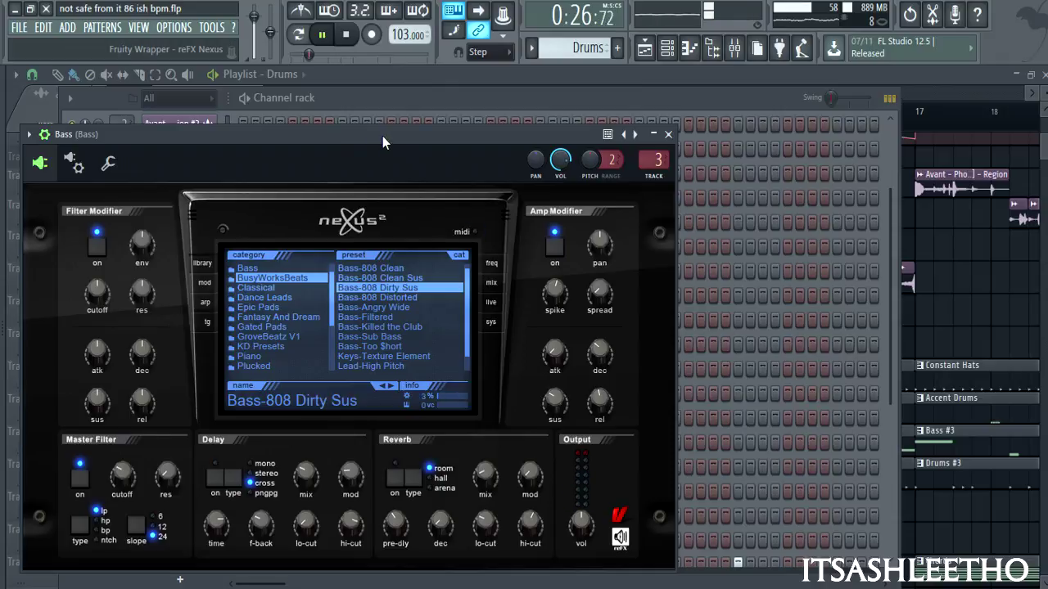
drag(382, 136, 416, 124)
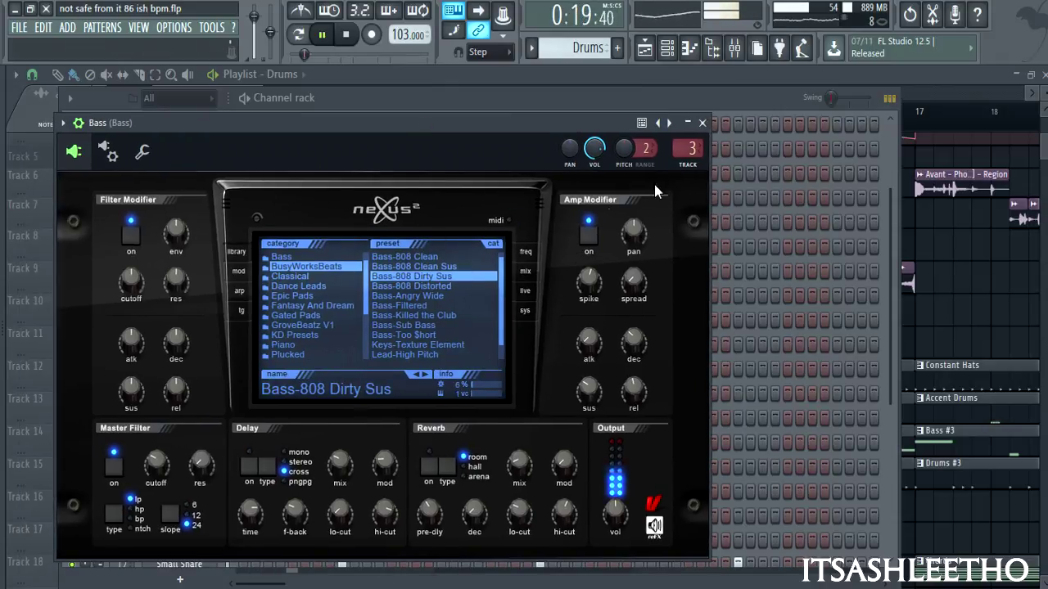
click(704, 82)
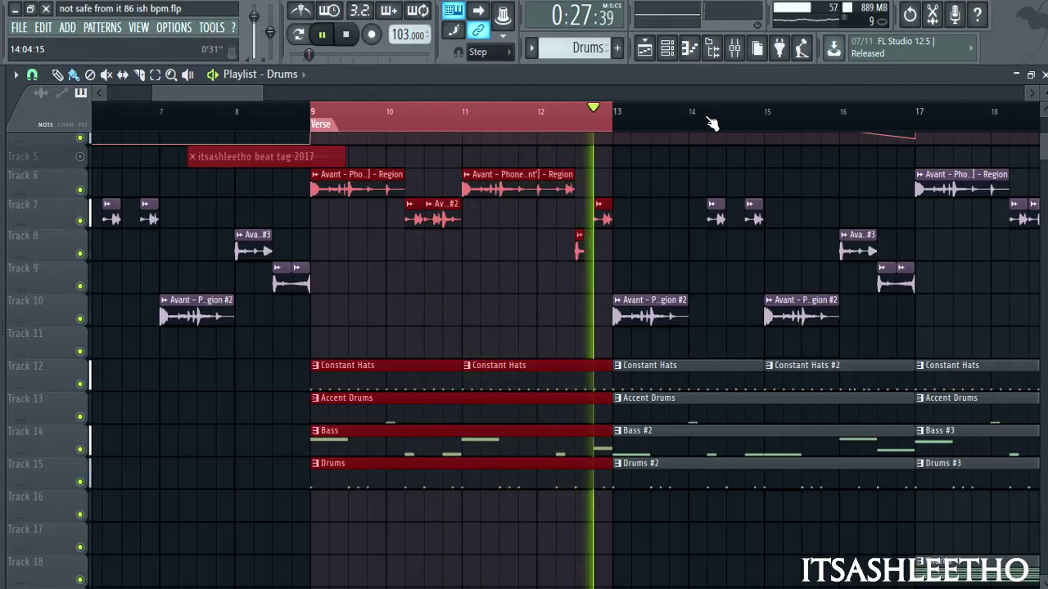
- Stop the song, clear the Verse time selection, and play the Bass pattern on its own in pattern mode
key(space)
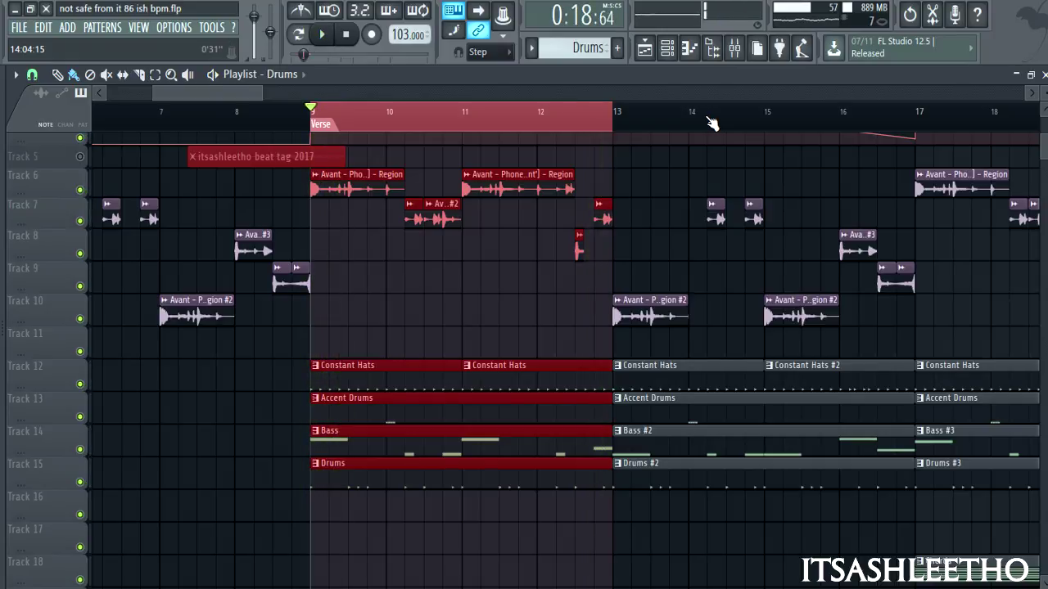
key(ctrl+d)
click(734, 47)
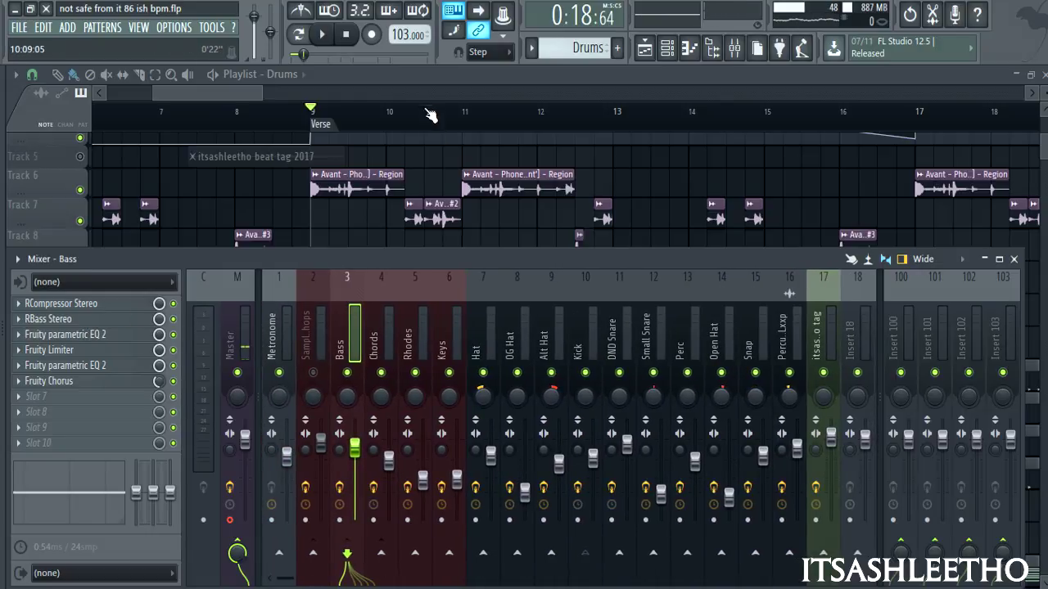
key(F9)
click(428, 448)
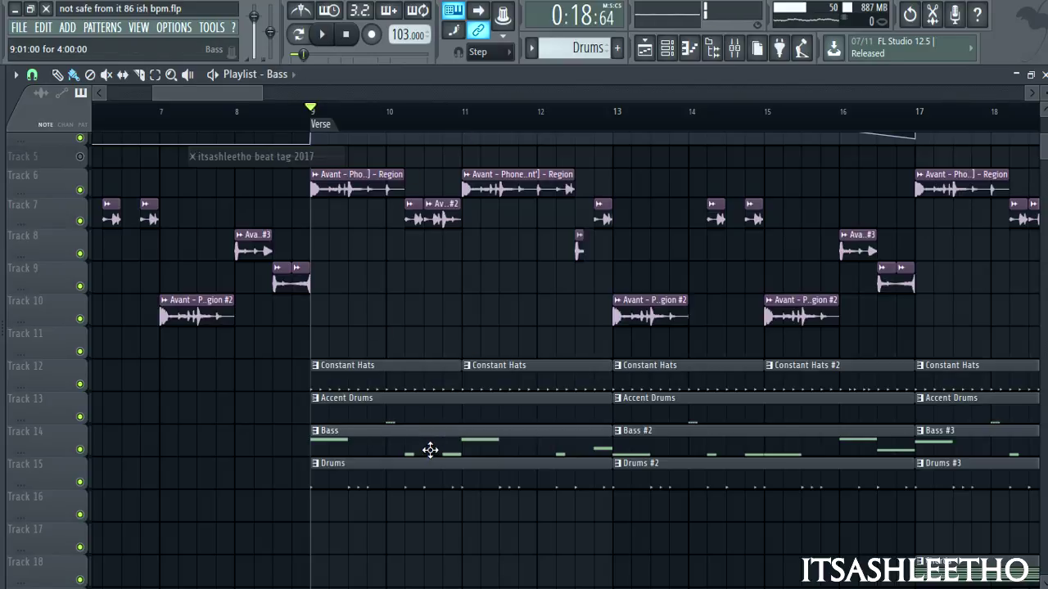
click(299, 33)
click(322, 34)
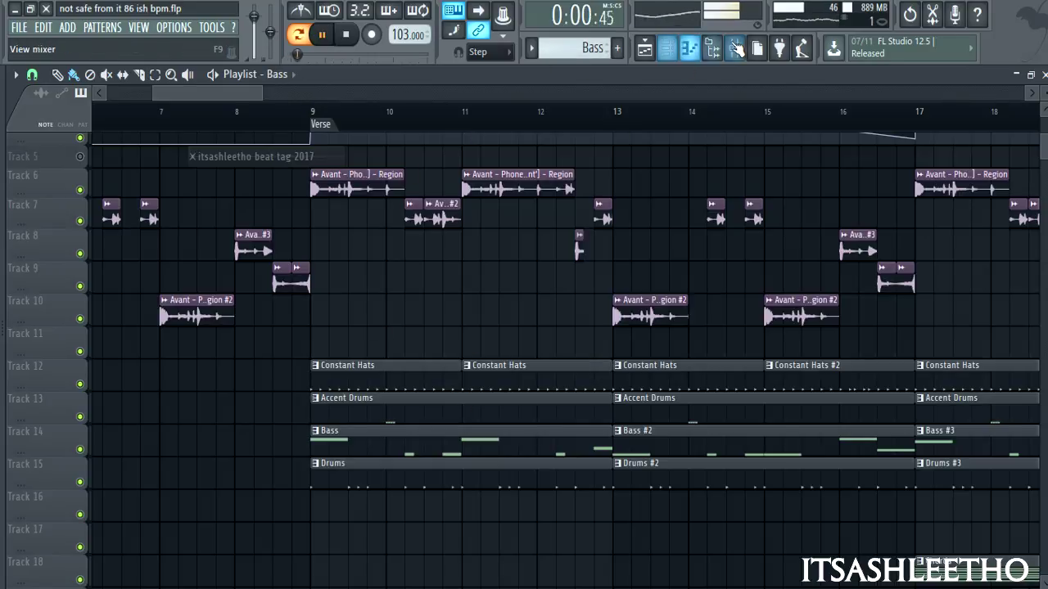
- Inspect the RCompressor Stereo and the first Fruity parametric EQ 2 on the Bass mixer track
click(734, 47)
click(59, 304)
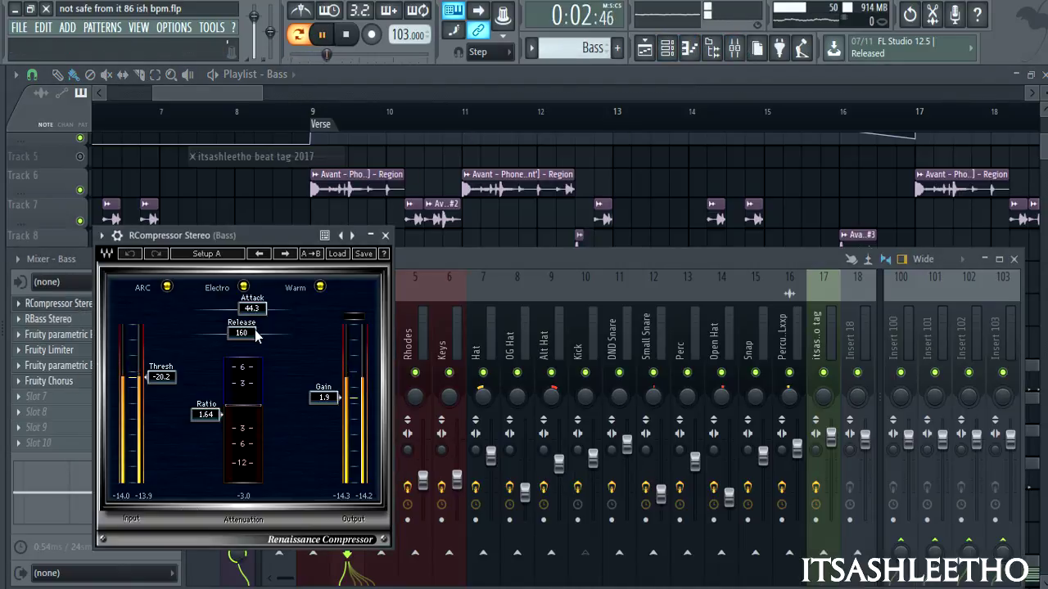
click(385, 235)
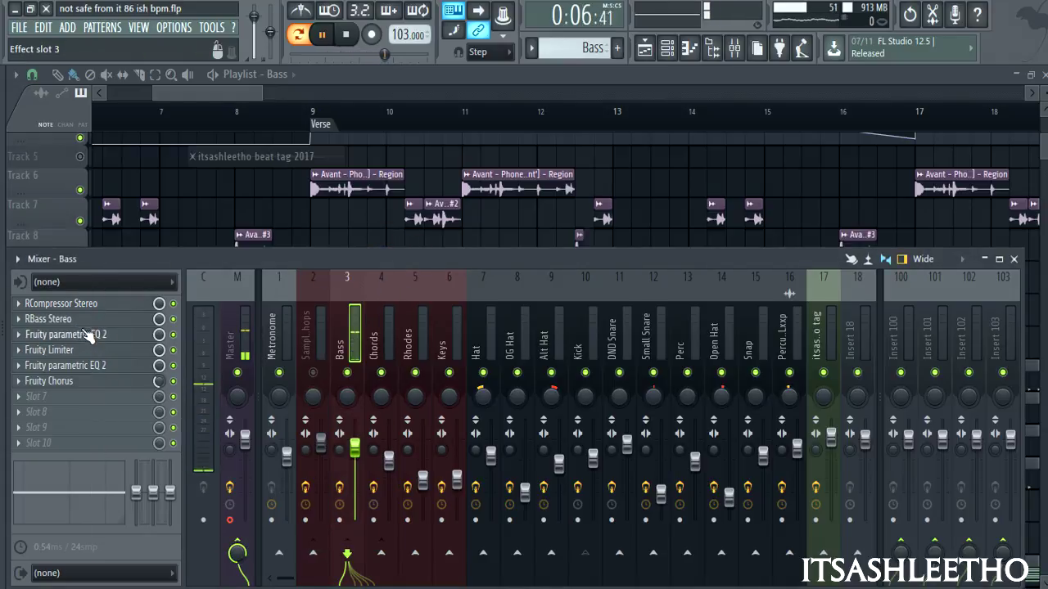
click(77, 334)
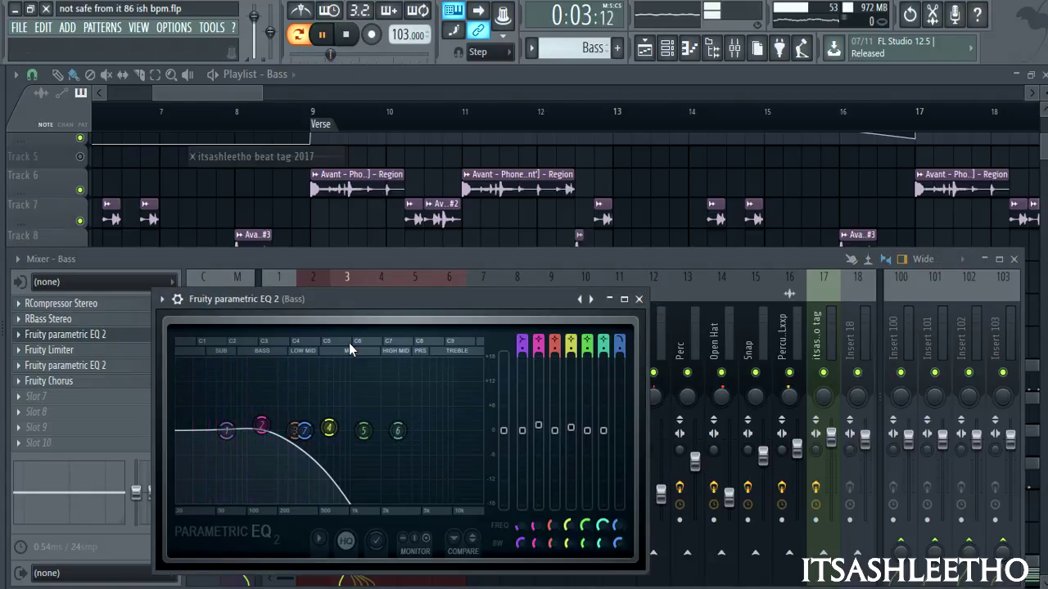
click(639, 299)
- Inspect the Bass track's Fruity Limiter, second parametric EQ 2 and Fruity Chorus, and stop playback
click(49, 350)
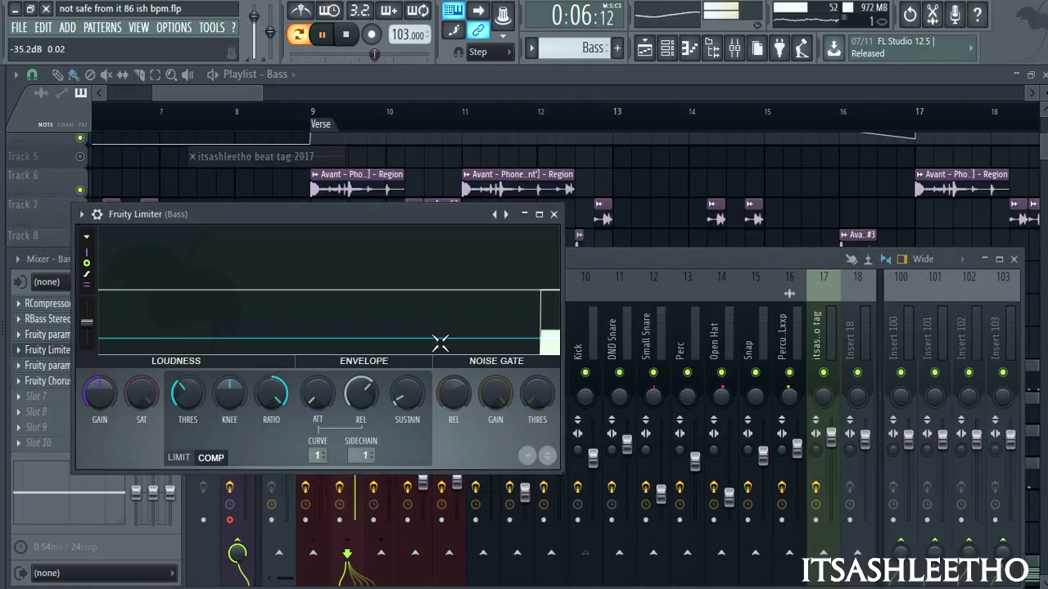
click(553, 213)
click(59, 366)
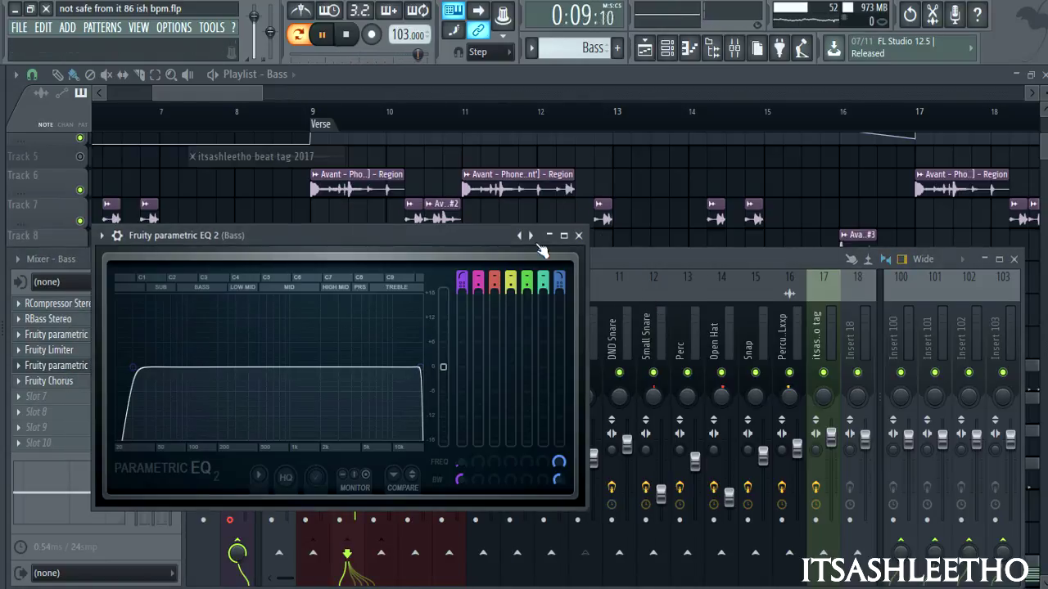
click(578, 235)
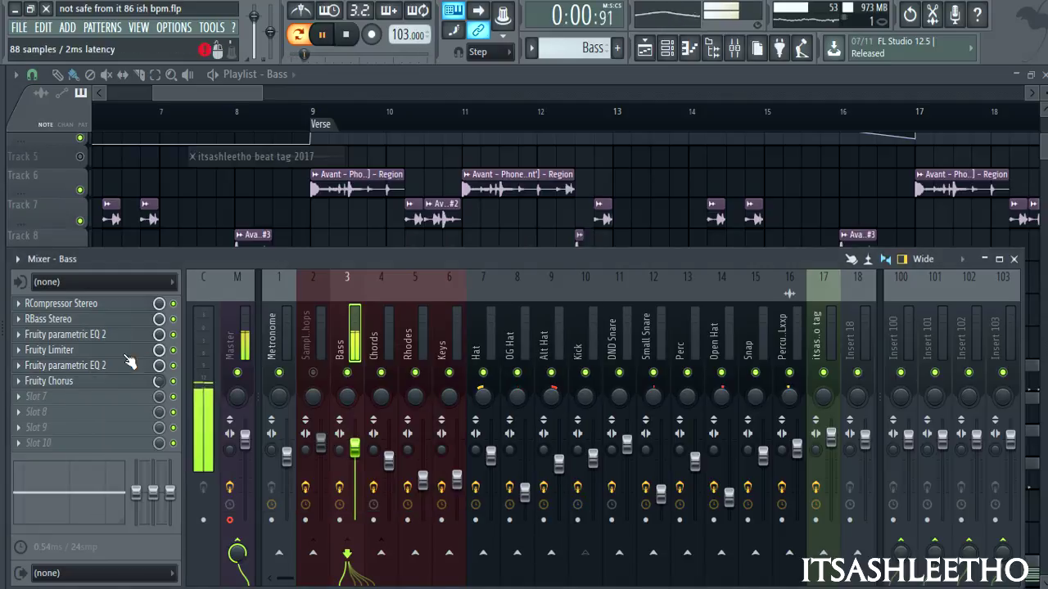
click(74, 383)
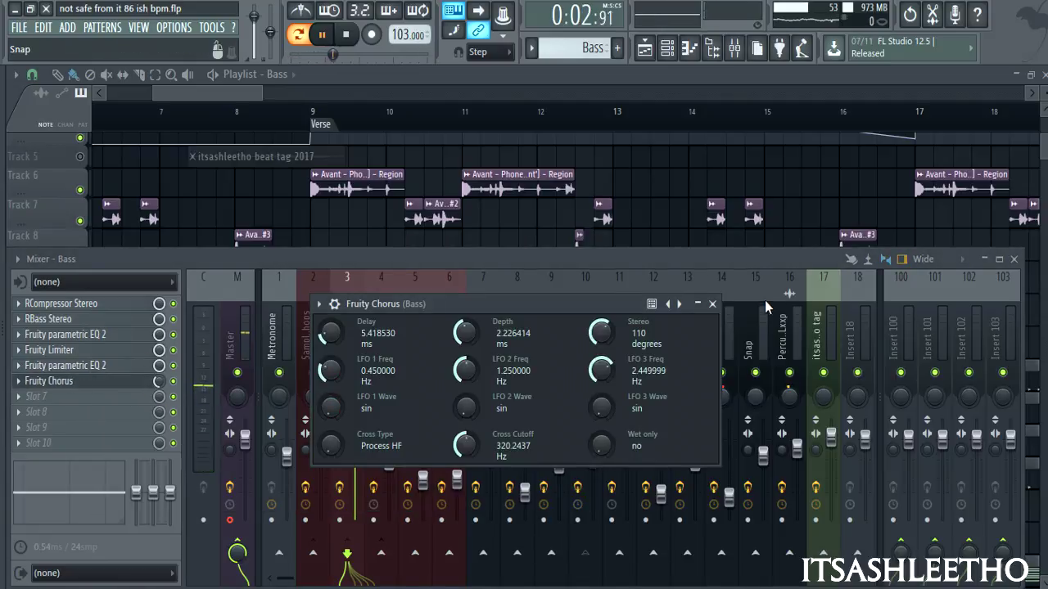
click(711, 304)
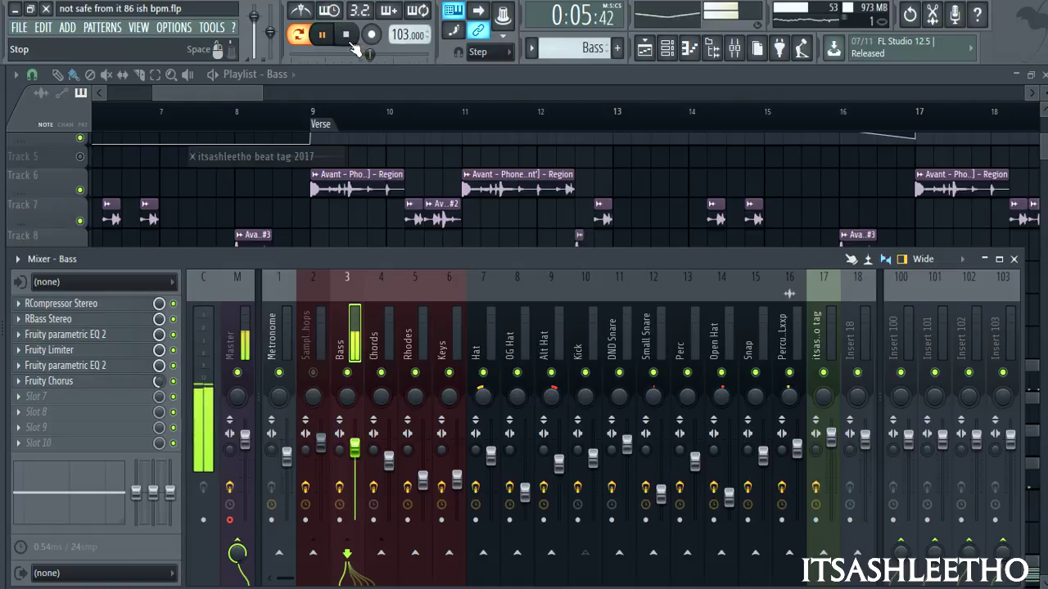
key(space)
key(F9)
- Switch to song mode, place the playhead just after bar 7, and unmute the beat tag on playlist track 5
scroll(400, 345, down, 3)
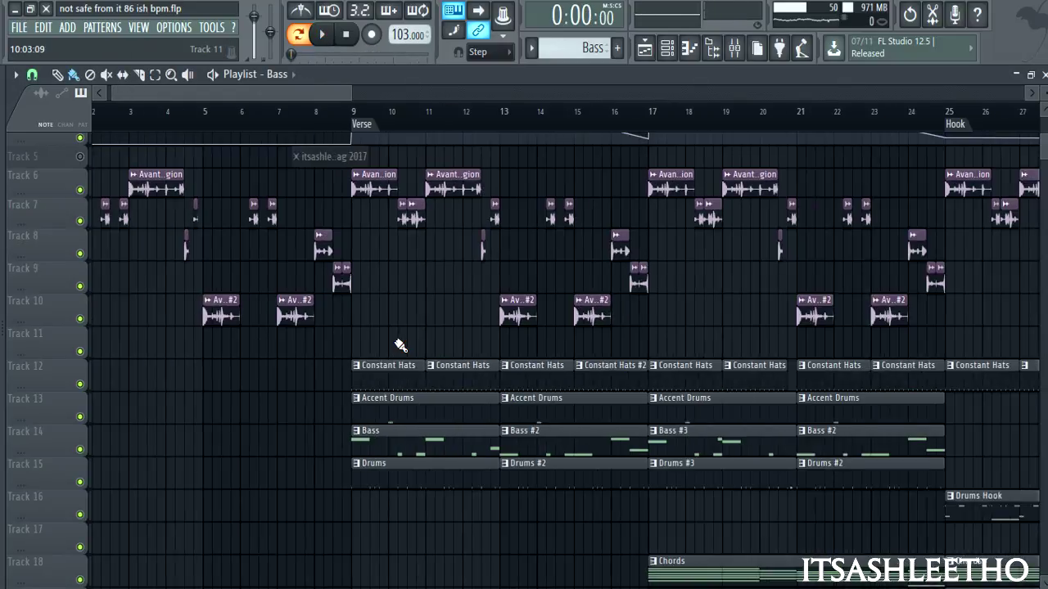
scroll(234, 355, up, 3)
scroll(236, 360, down, 1)
click(320, 123)
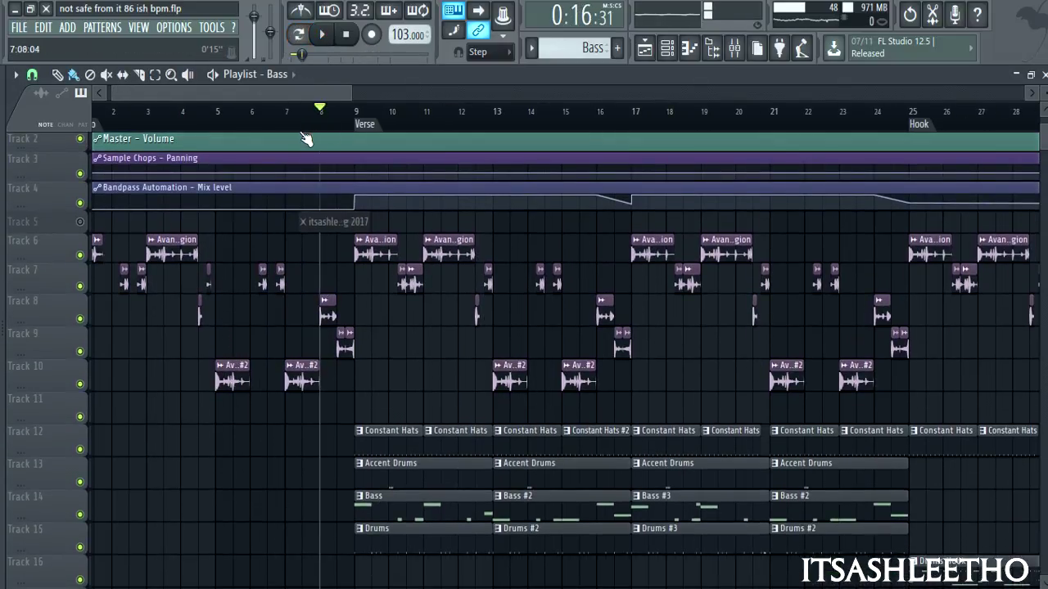
click(293, 123)
click(79, 222)
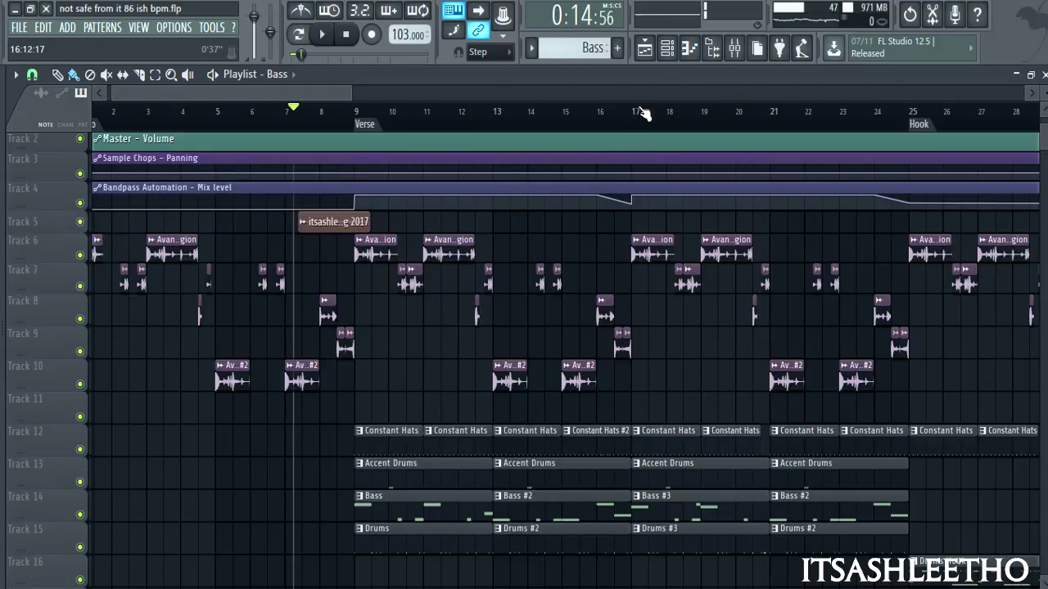
- Play the song from just after bar 7 and look over the playlist arrangement from the Verse through the Hook
click(326, 37)
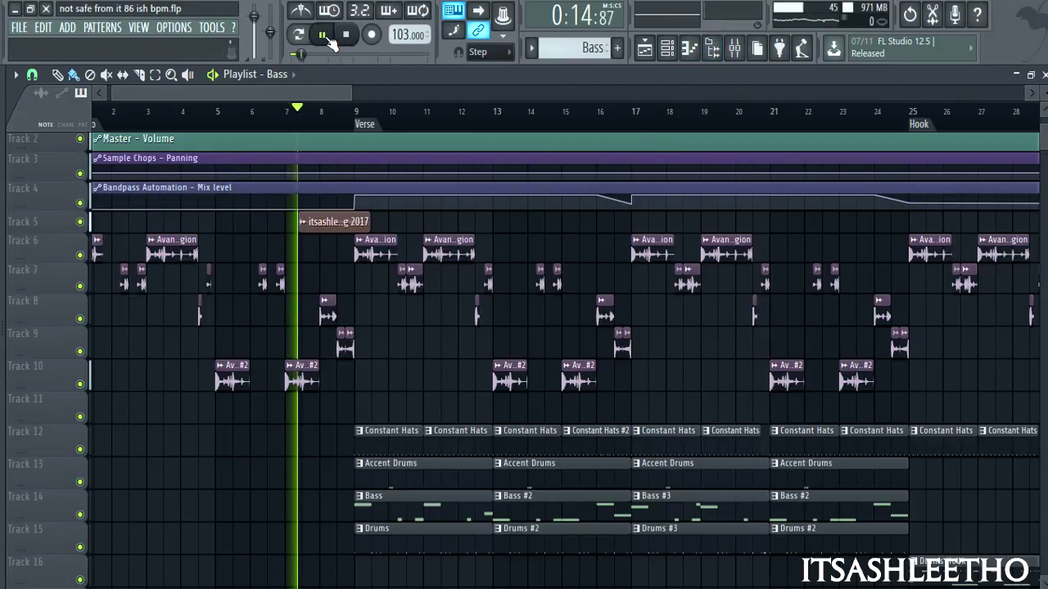
click(348, 35)
click(735, 49)
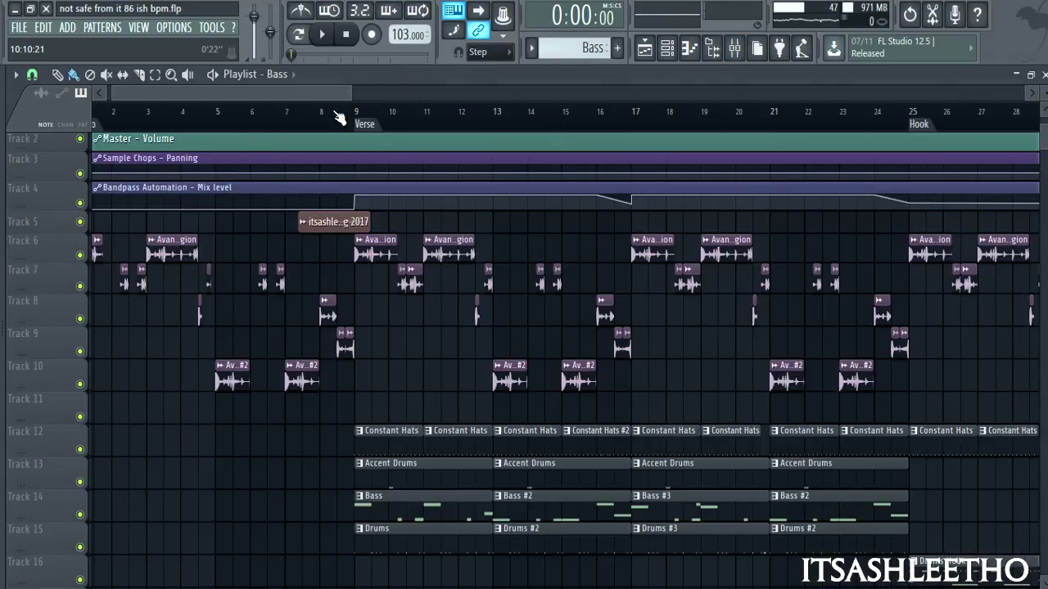
click(295, 123)
key(space)
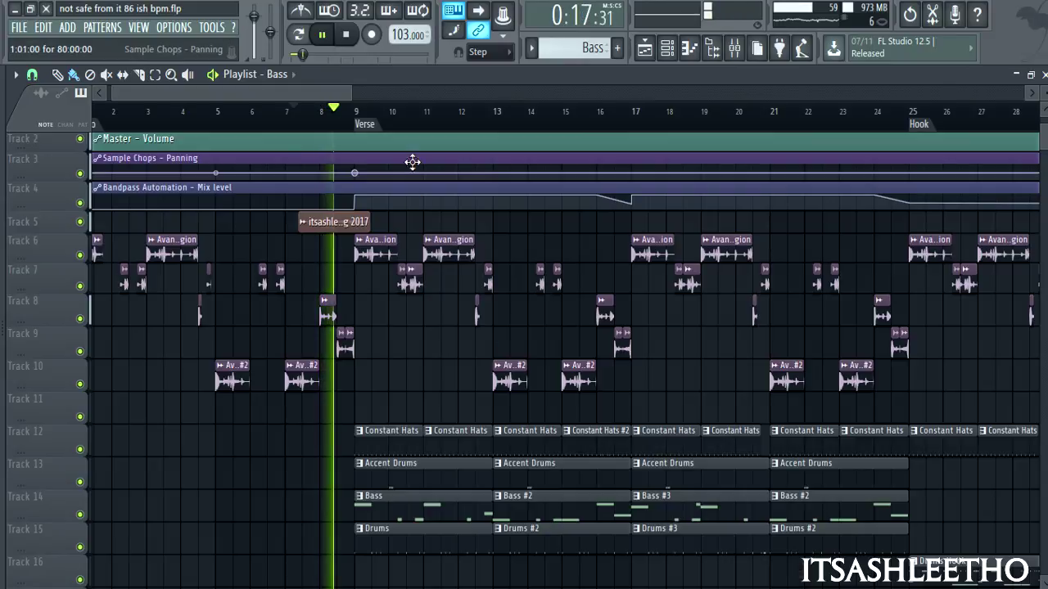
scroll(524, 207, down, 4)
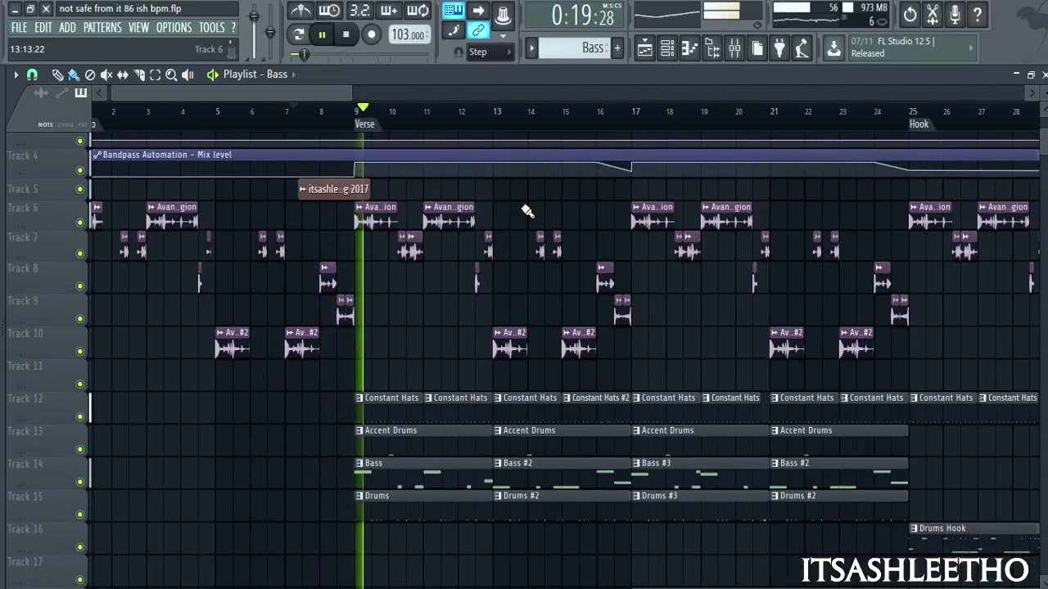
scroll(522, 206, up, 4)
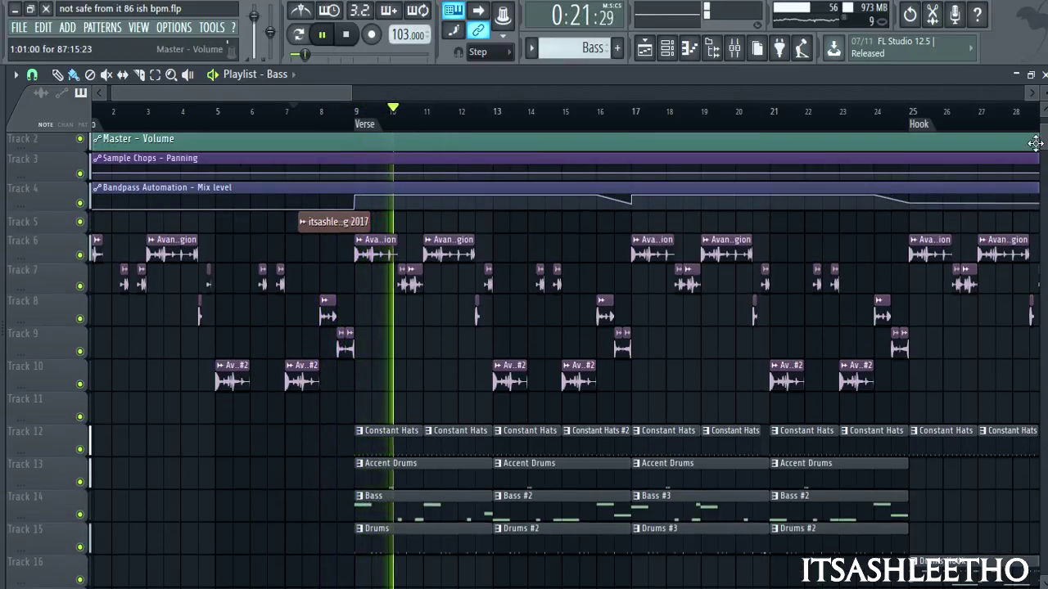
scroll(982, 178, down, 1)
scroll(982, 184, down, 2)
scroll(982, 190, up, 1)
scroll(982, 190, down, 1)
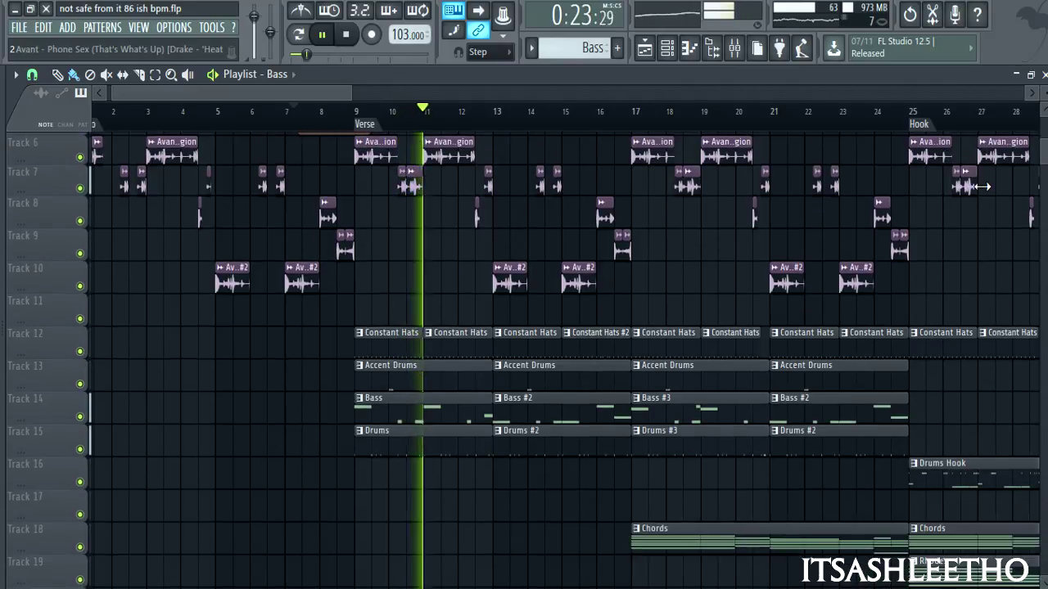
drag(329, 91, 396, 89)
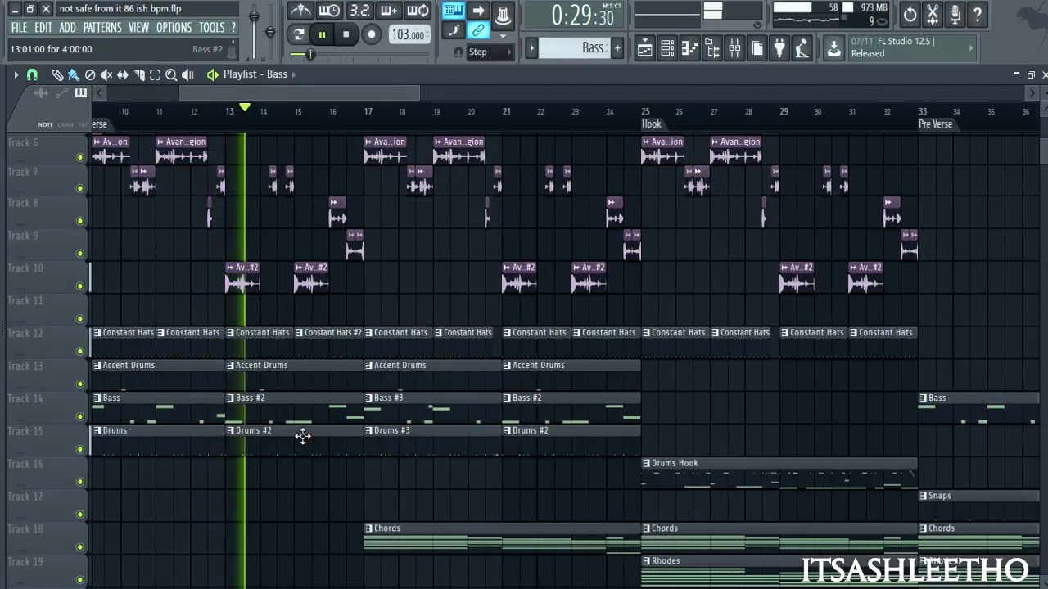
- Examine the Bass #2 pattern's notes in the piano roll, stop playback, and return to the playlist
double_click(306, 423)
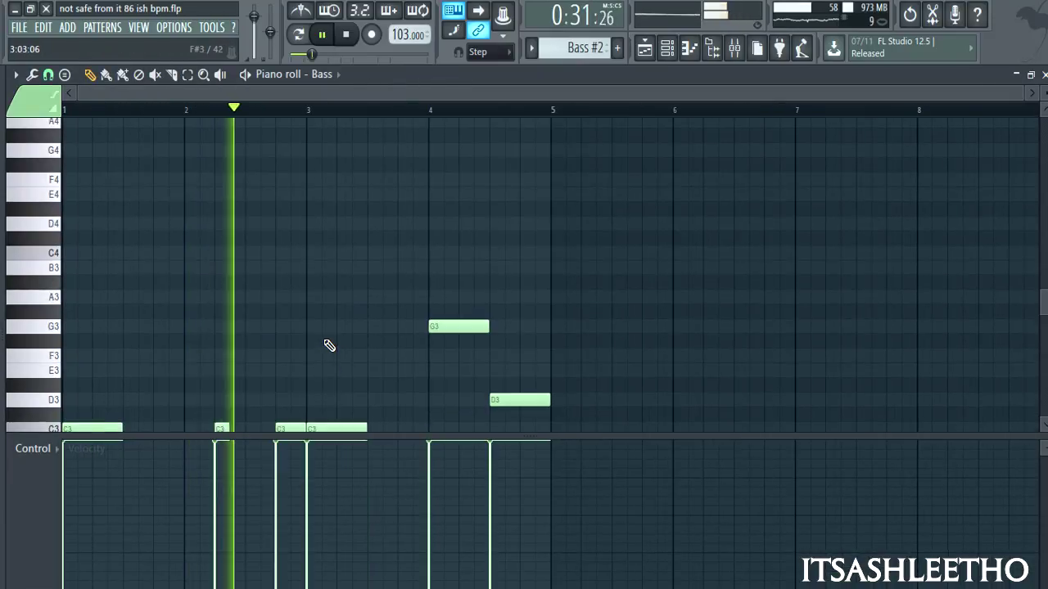
scroll(328, 346, down, 4)
scroll(327, 347, up, 3)
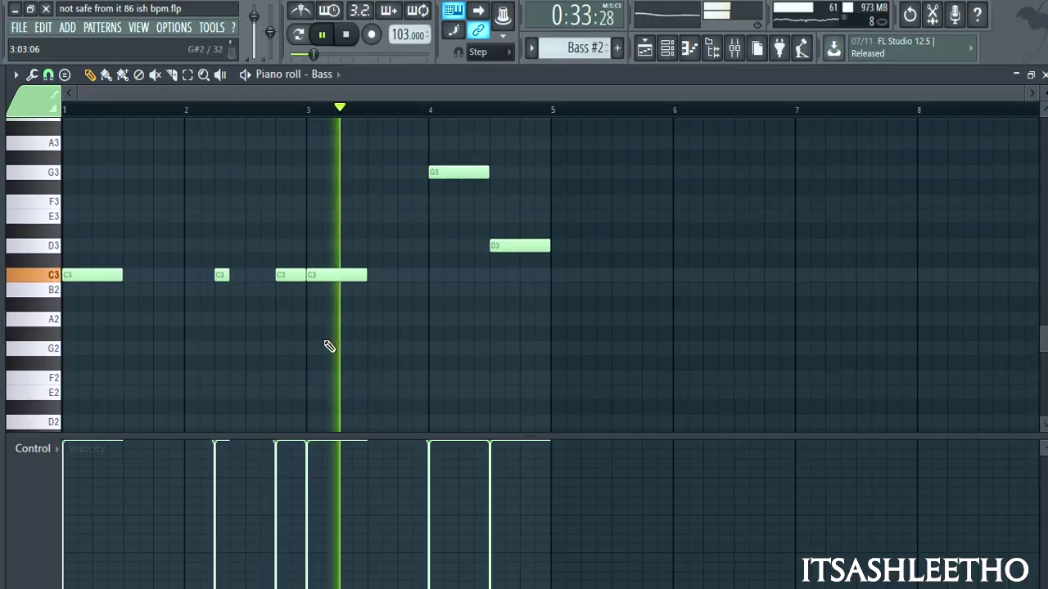
click(348, 37)
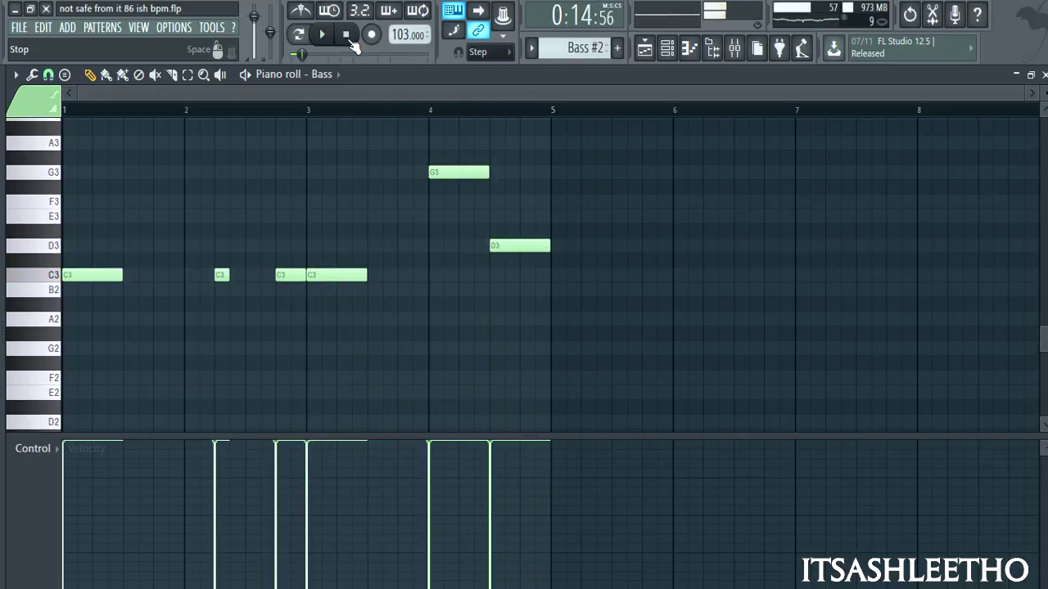
click(644, 48)
- Save the project and select bar 16 of the playlist as the time range
scroll(302, 251, up, 3)
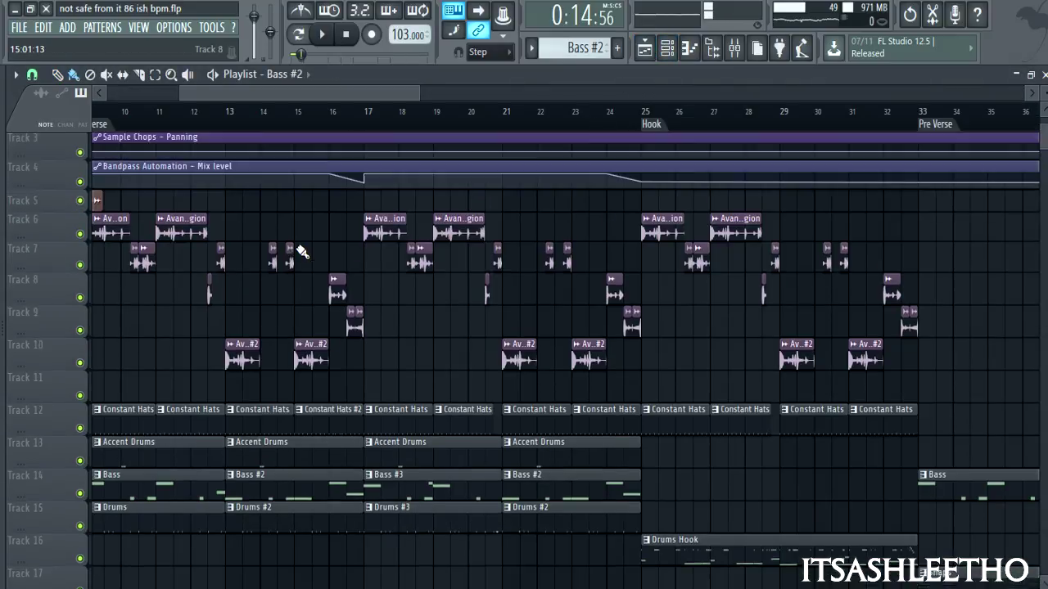
key(ctrl+s)
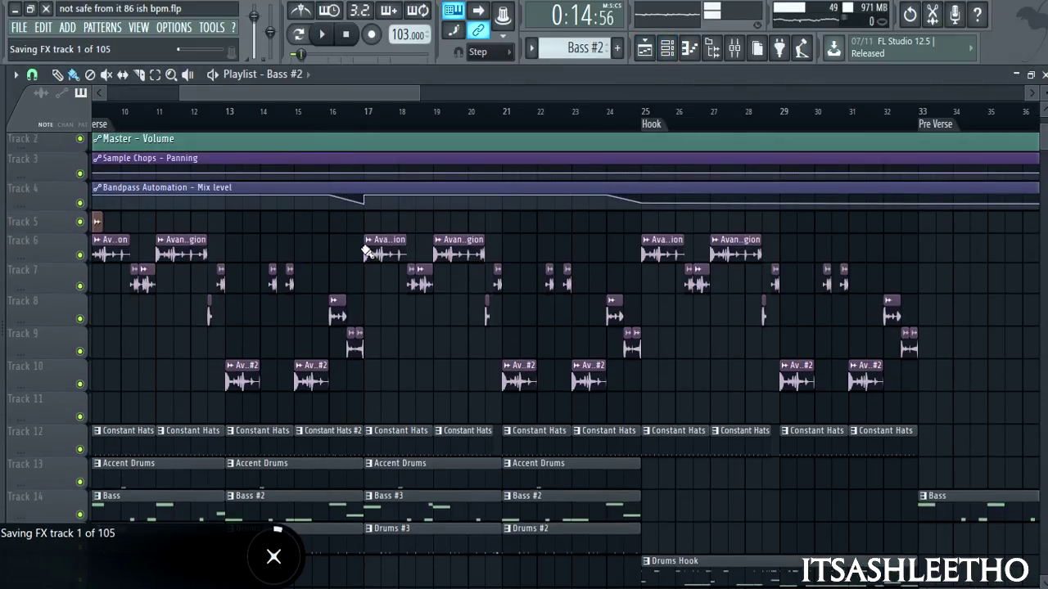
scroll(344, 129, up, 3)
click(368, 127)
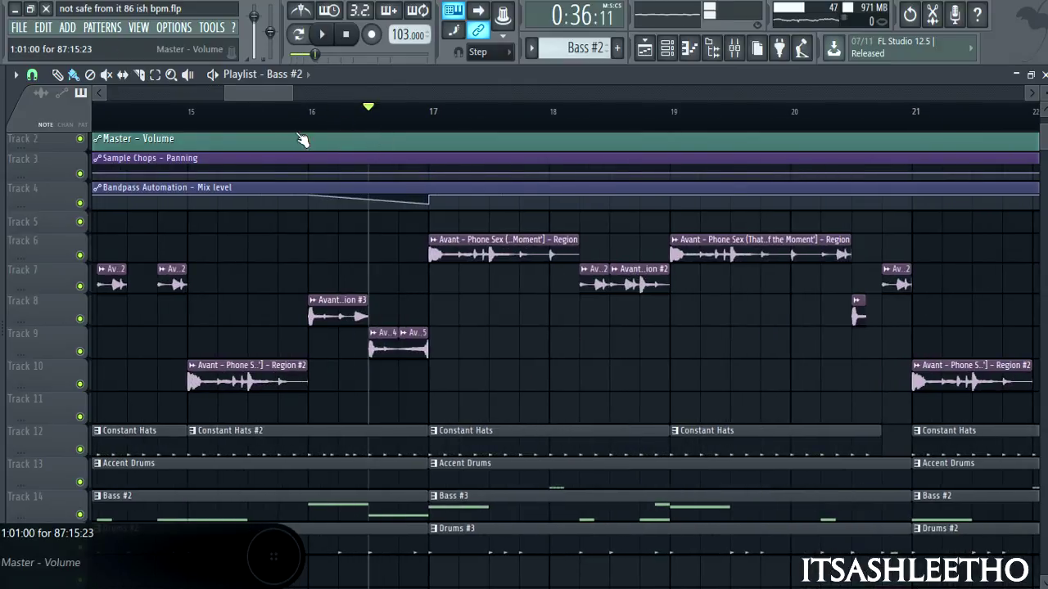
drag(316, 119, 444, 140)
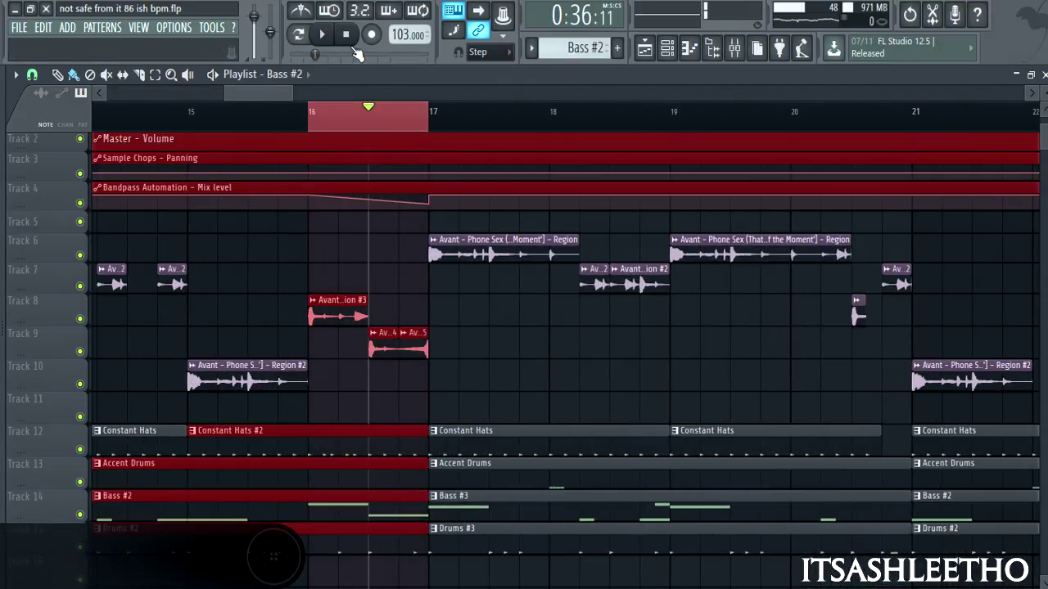
- Select the Chords pattern and examine its Xpand!2 notes in the piano roll
scroll(382, 320, down, 5)
scroll(382, 321, down, 3)
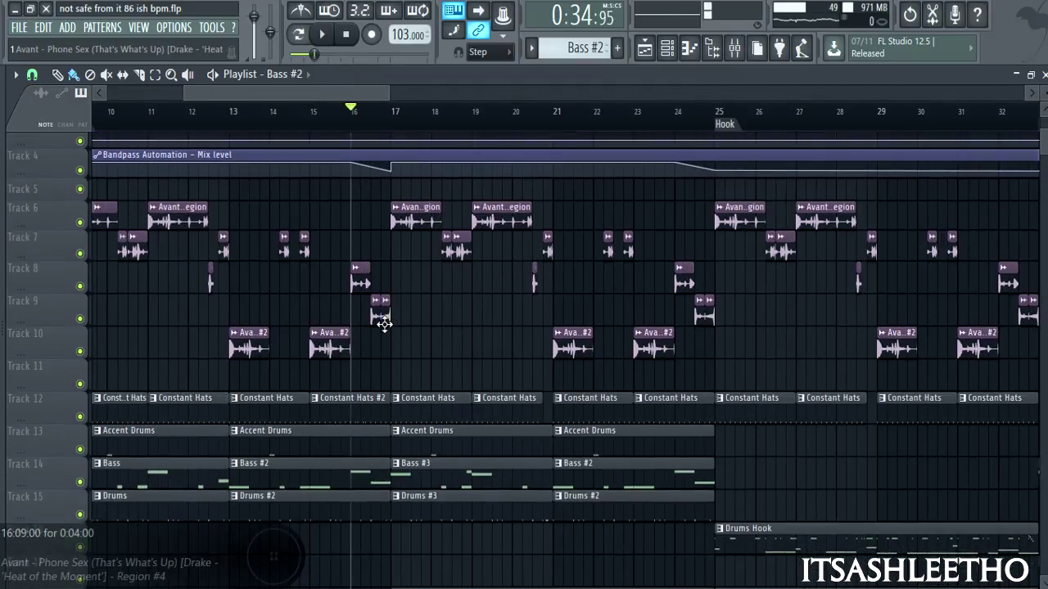
click(602, 47)
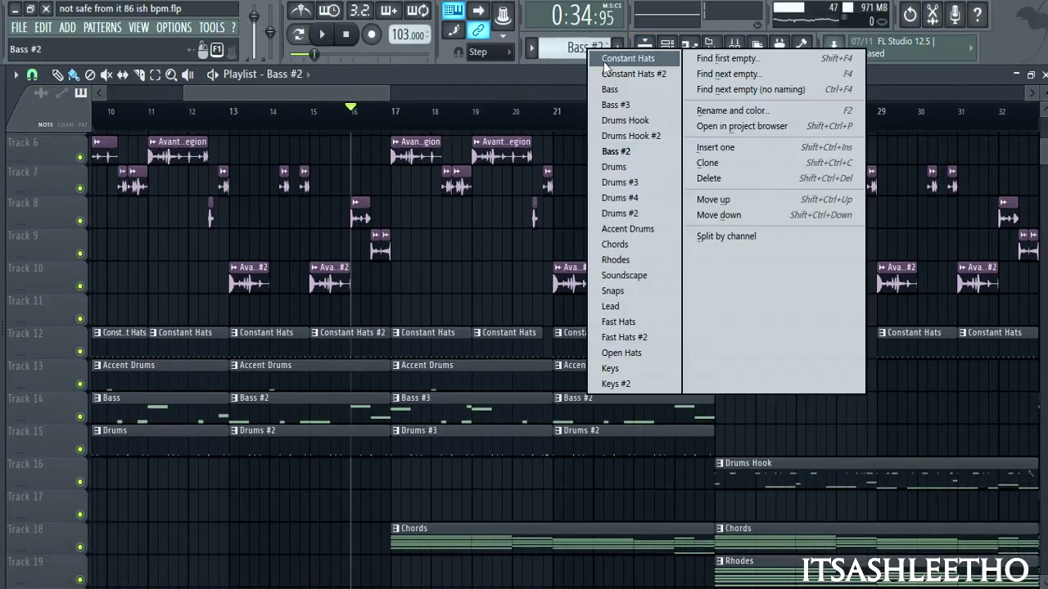
click(616, 244)
click(667, 49)
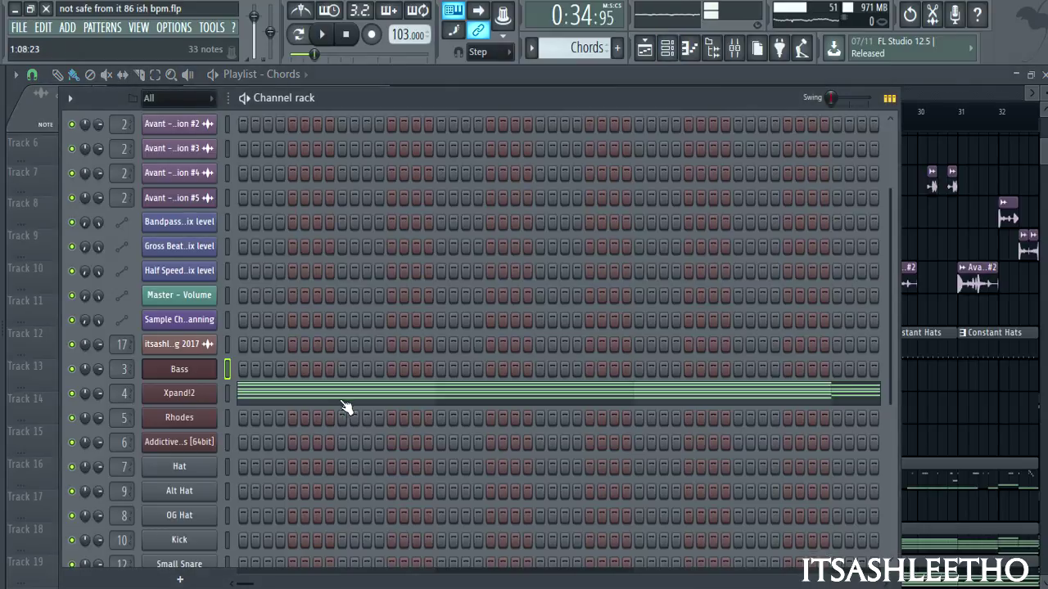
click(263, 399)
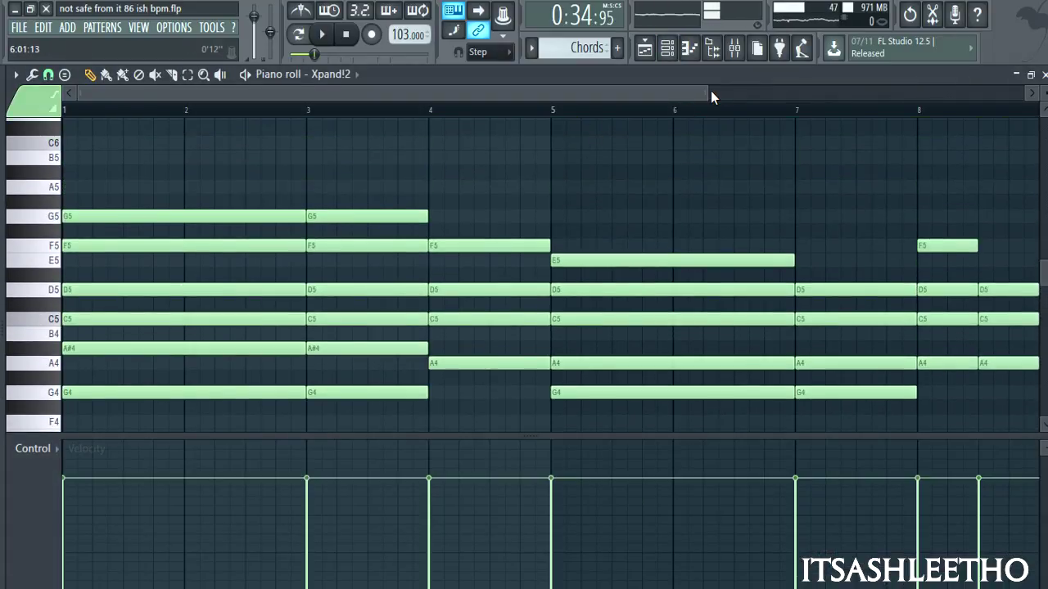
drag(709, 92, 798, 139)
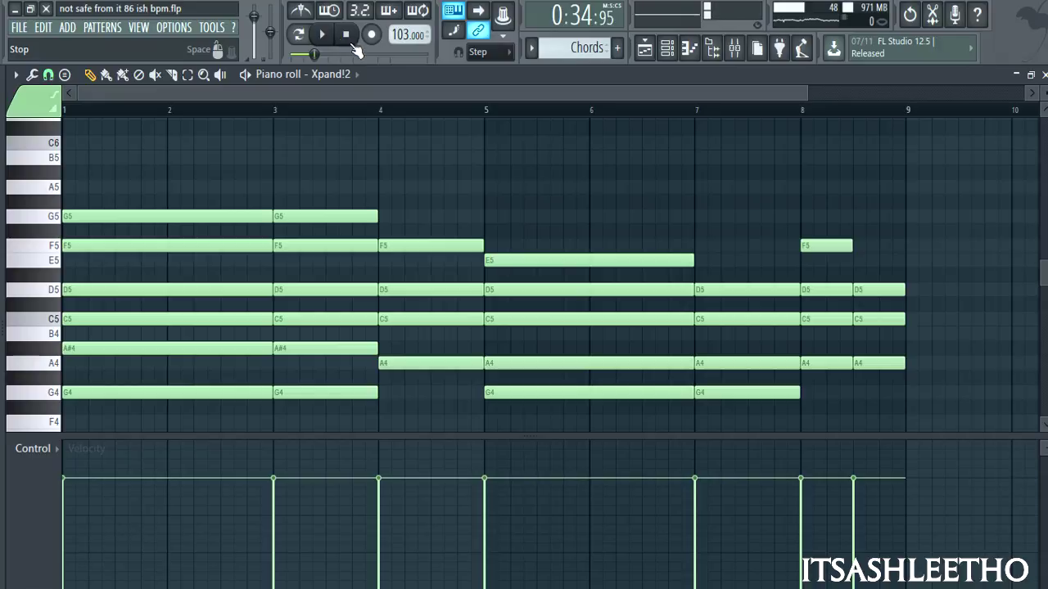
- Switch playback to pattern mode and return to the playlist to view the Chords clips
click(301, 36)
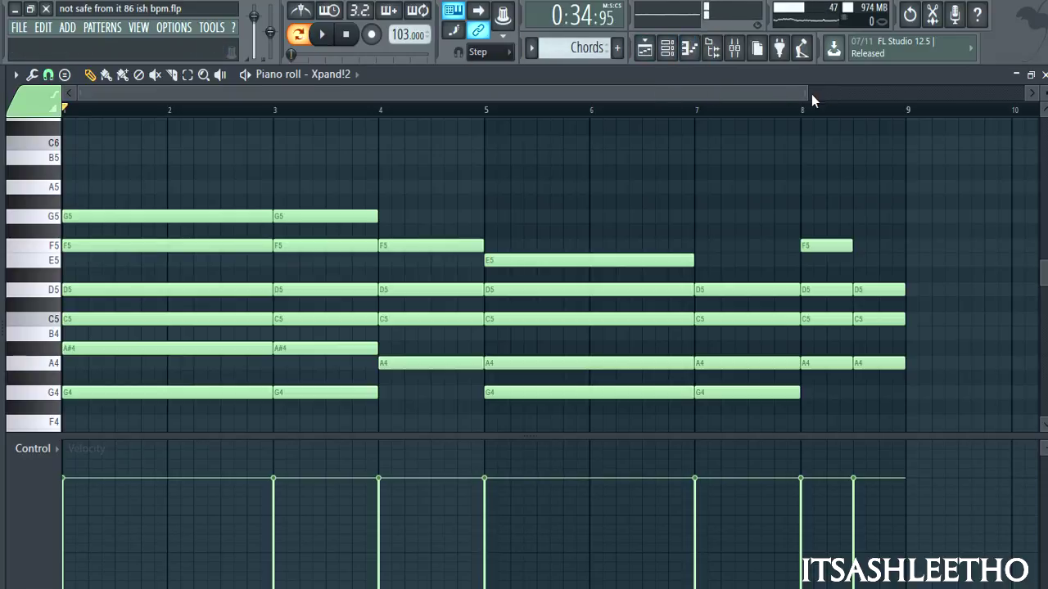
drag(812, 98, 741, 99)
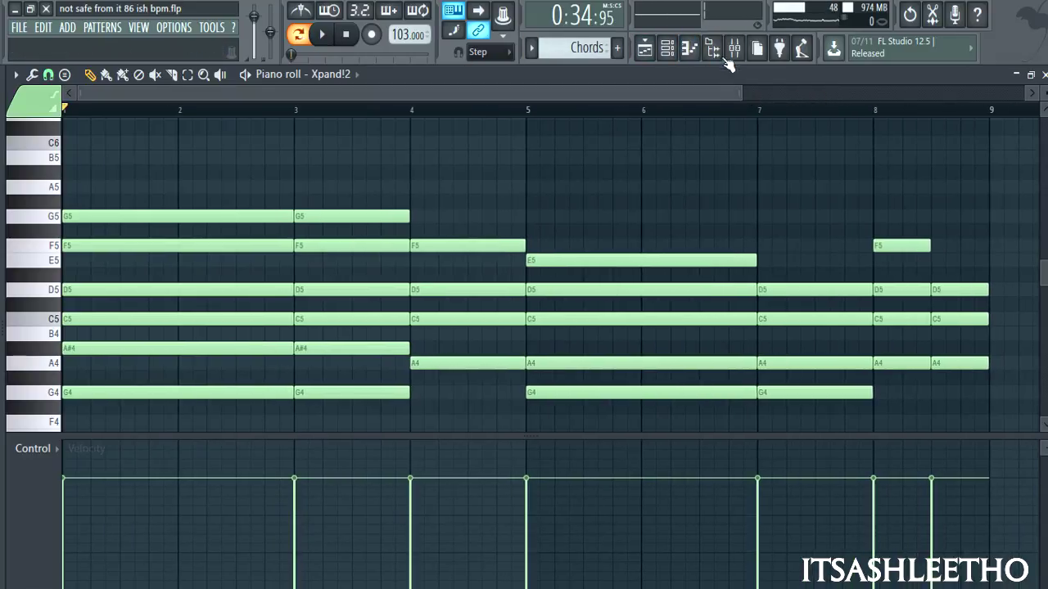
click(668, 51)
click(623, 68)
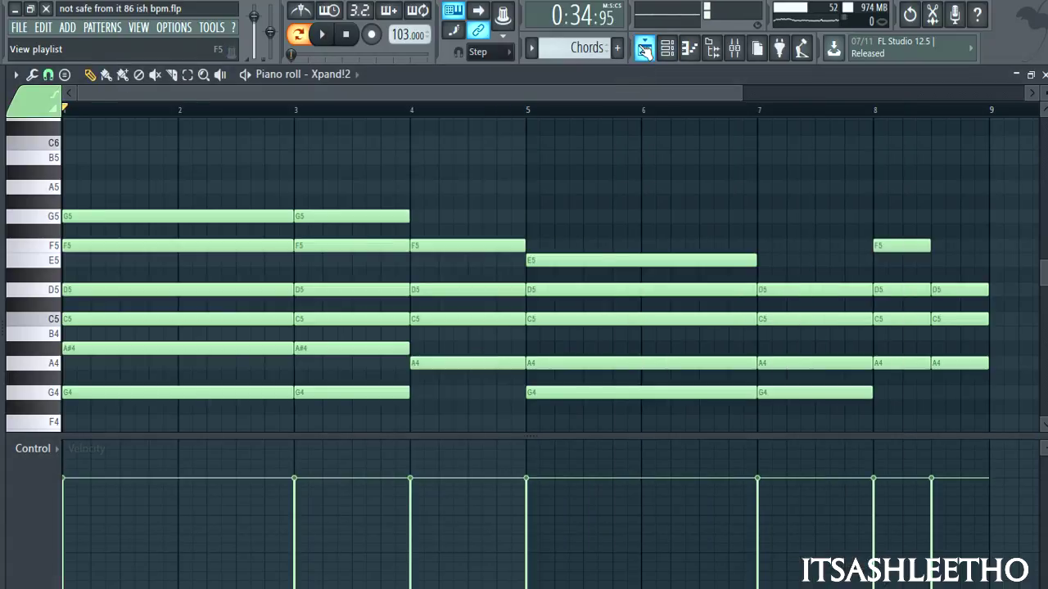
click(644, 48)
scroll(390, 219, down, 1)
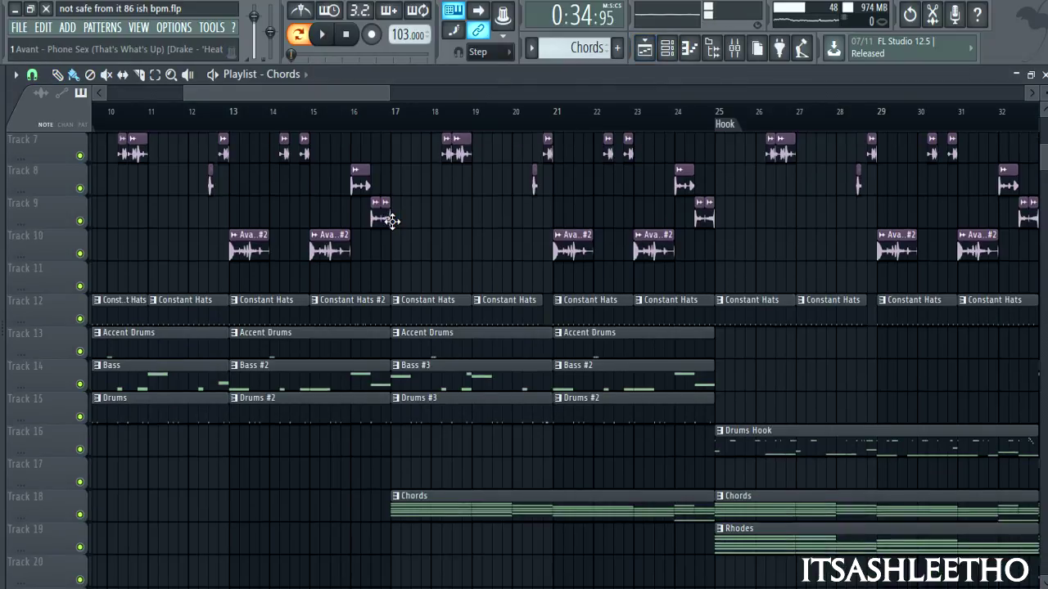
scroll(389, 221, up, 1)
- View the Xpand!2 instrument and its preset used for the chords, then close it
click(667, 48)
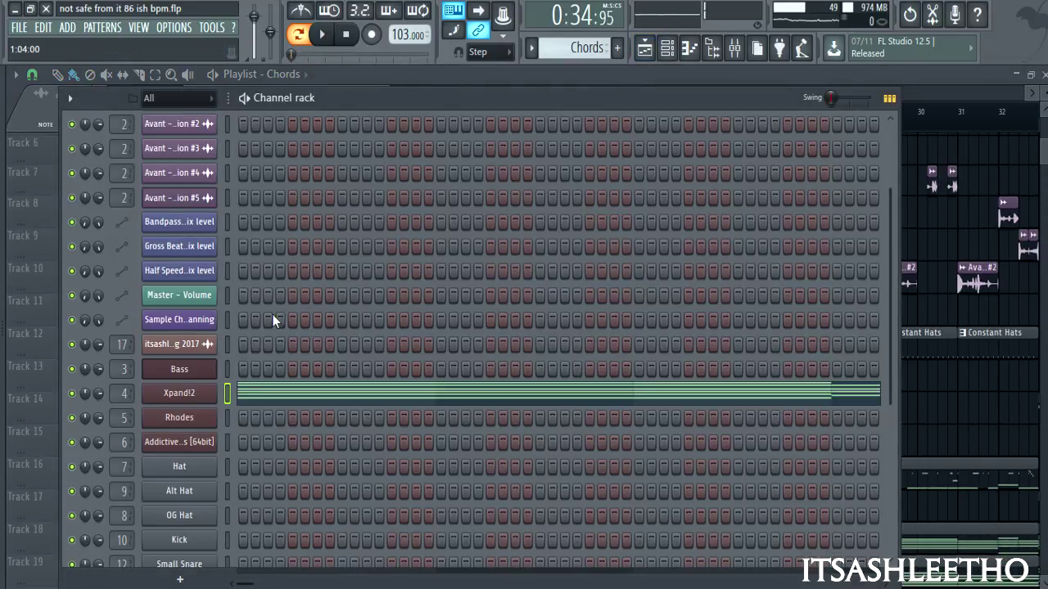
click(209, 399)
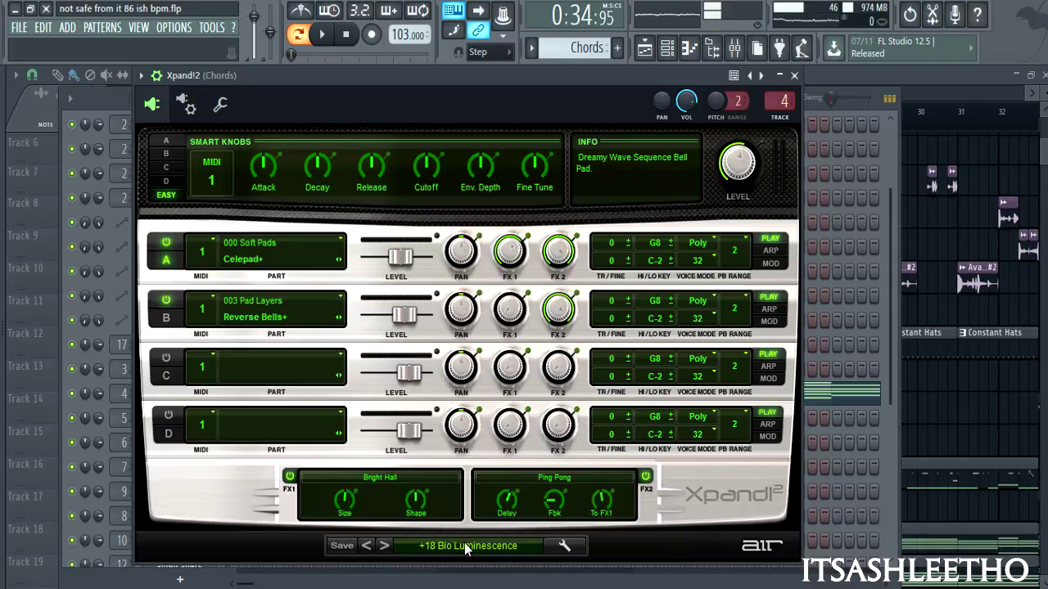
key(Escape)
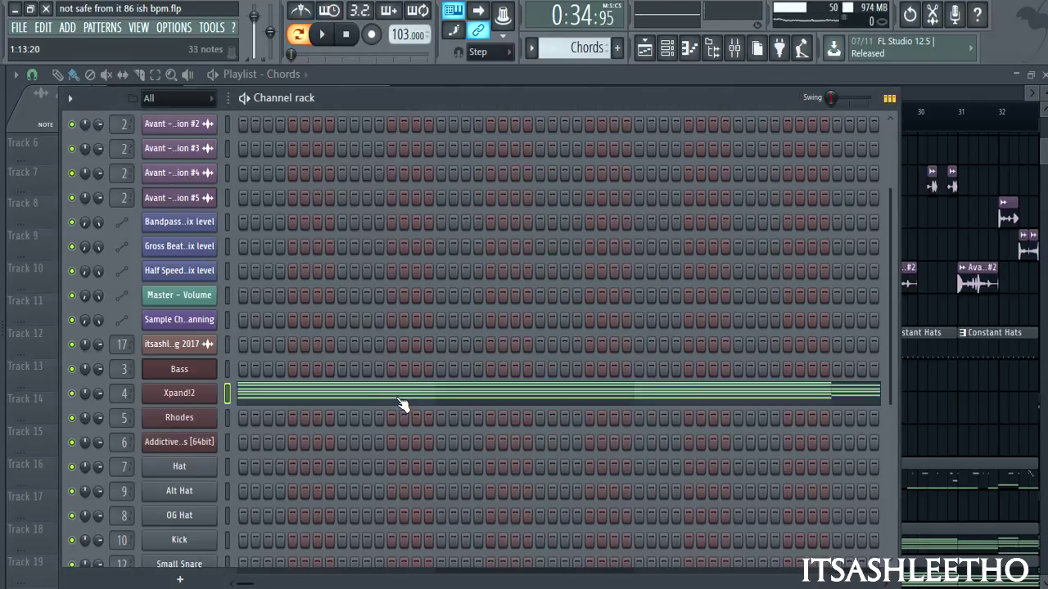
- Play the Chords pattern from its piano roll and inspect the Fruity Limiter on the Chords mixer track
click(401, 400)
click(345, 36)
key(space)
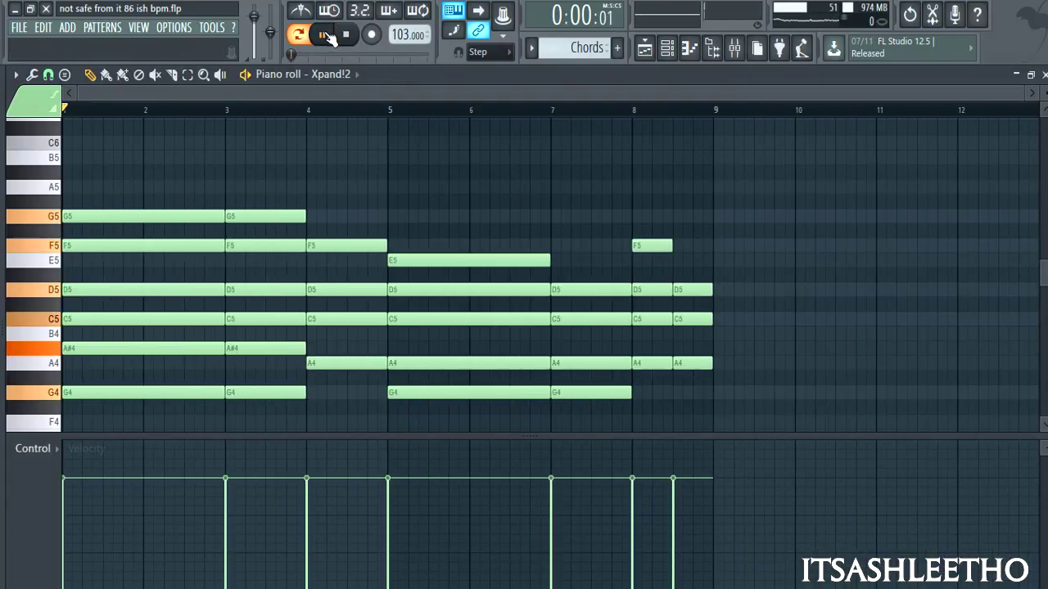
click(736, 54)
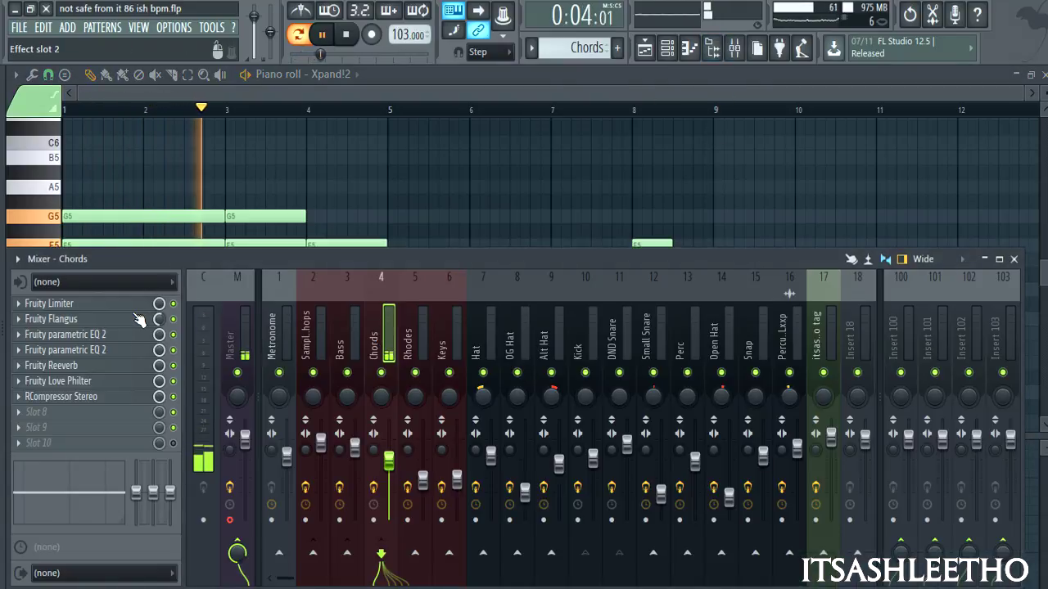
click(49, 303)
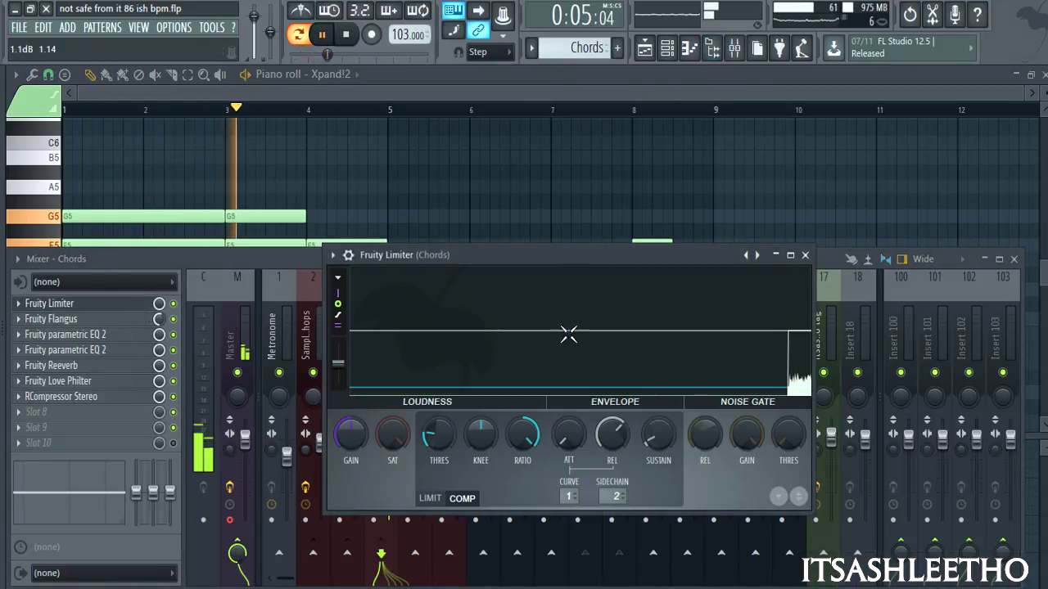
click(805, 256)
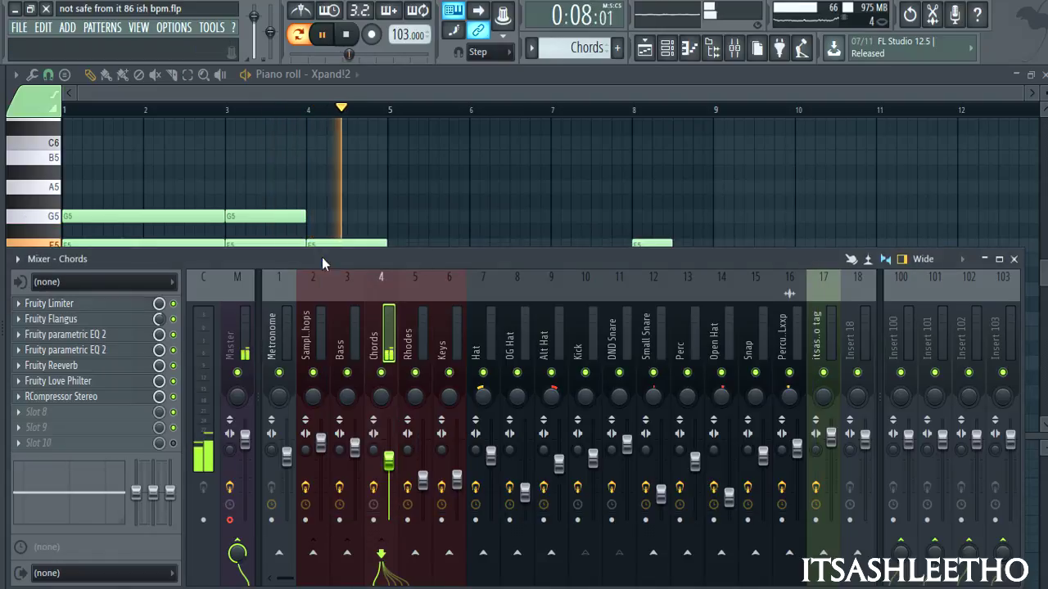
- Inspect the Fruity Flangus and both Fruity parametric EQ 2 effects on the Chords mixer track
click(132, 322)
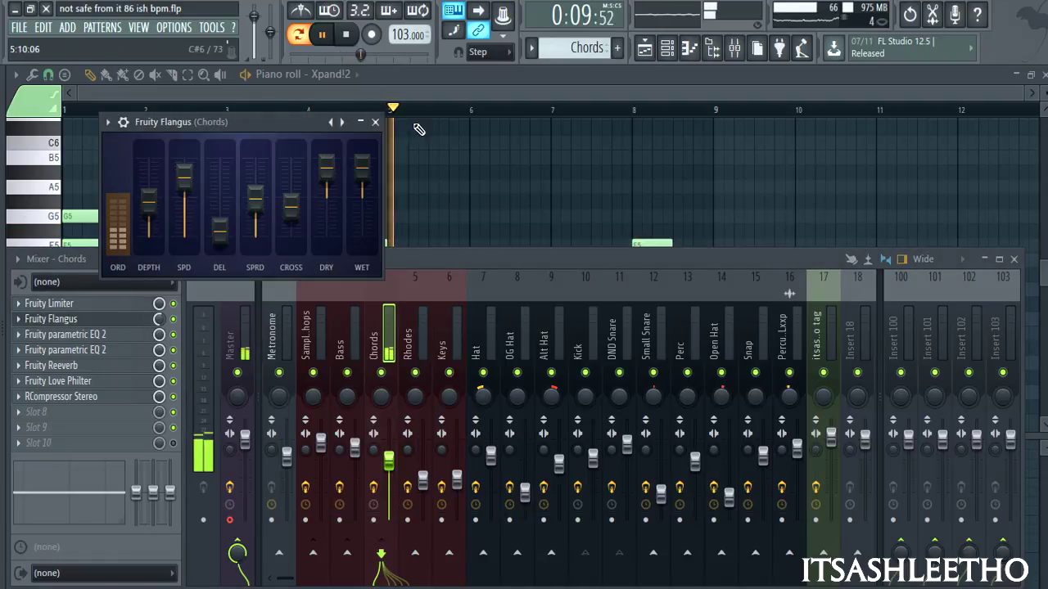
click(375, 122)
click(100, 335)
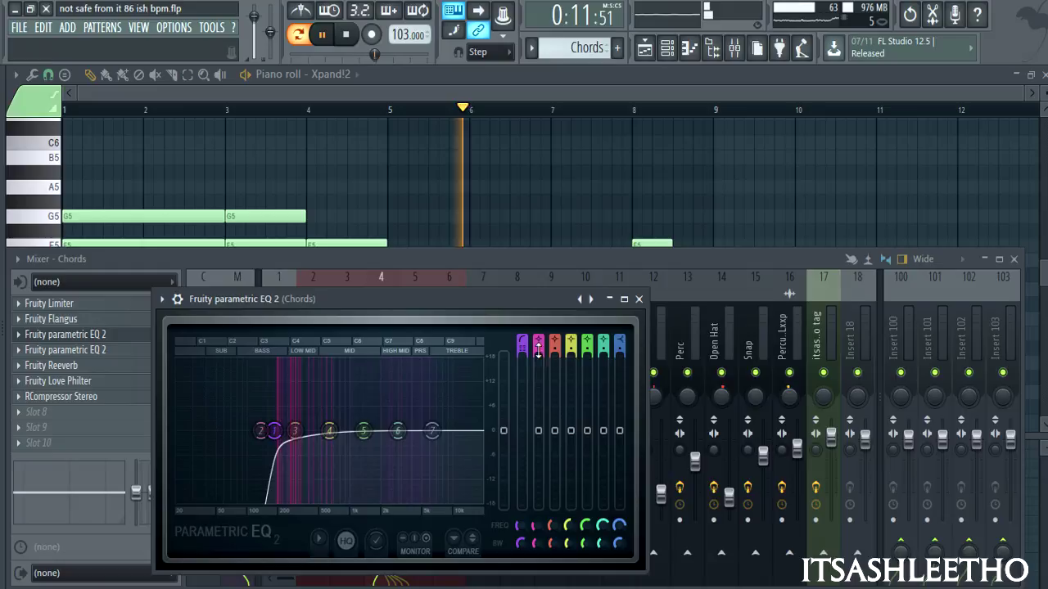
click(640, 299)
click(82, 350)
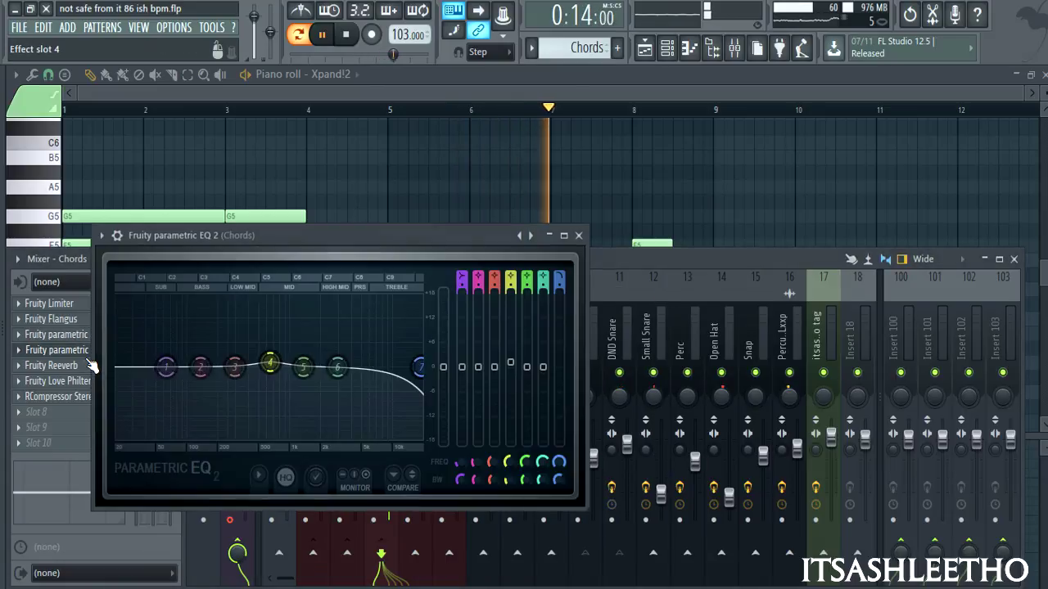
click(578, 236)
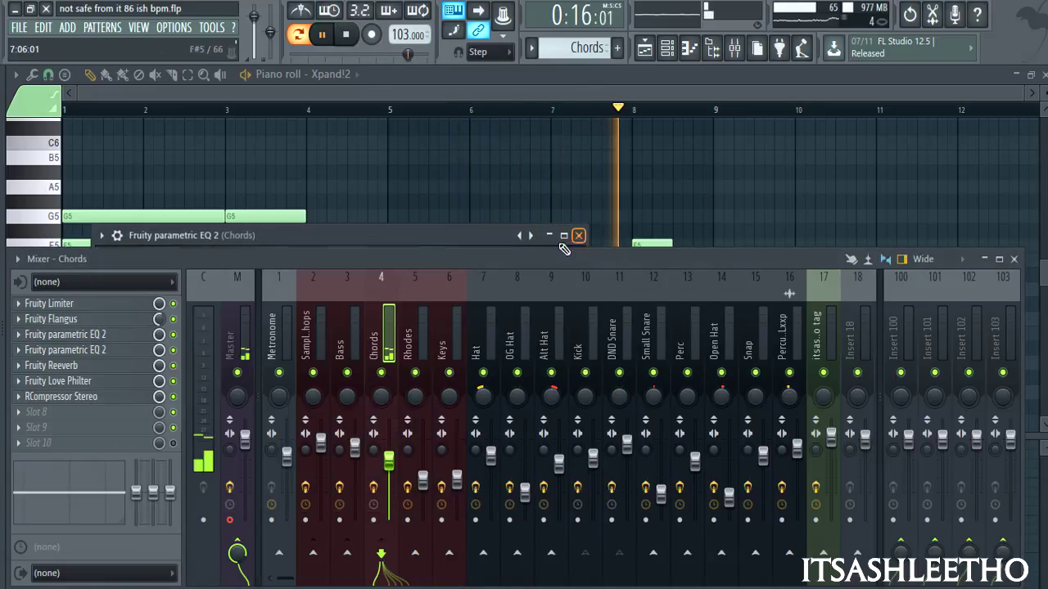
- Inspect the Fruity Love Philter and RCompressor Stereo on the Chords mixer track, and stop playback
click(115, 382)
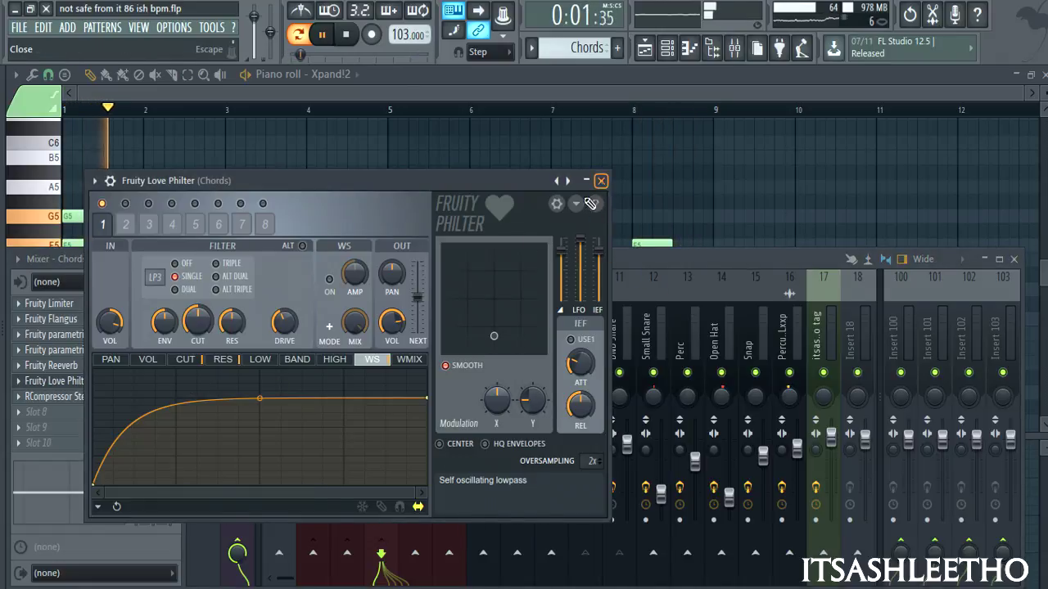
click(601, 180)
click(68, 397)
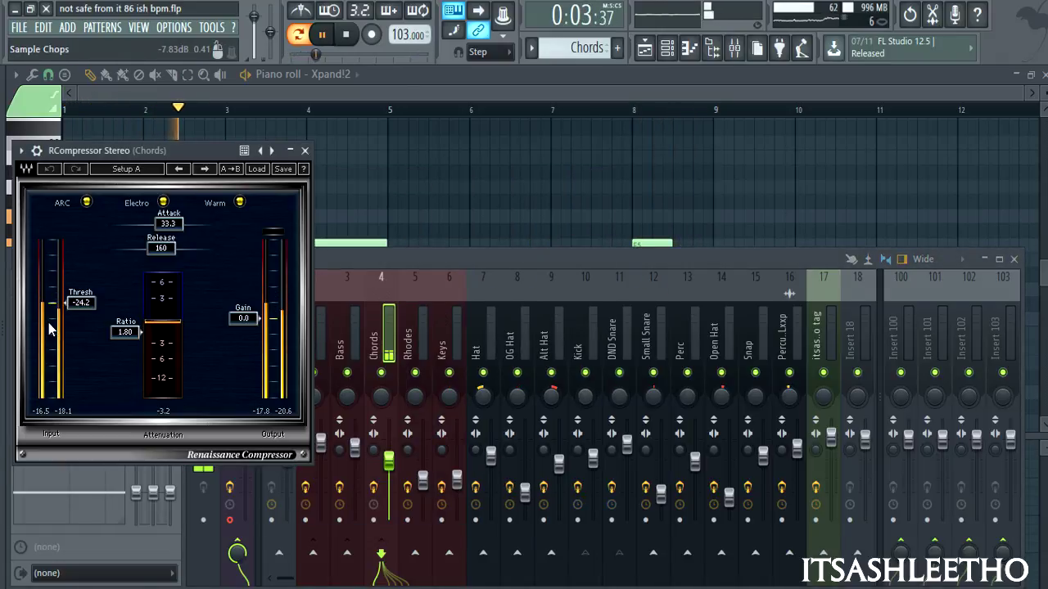
click(449, 119)
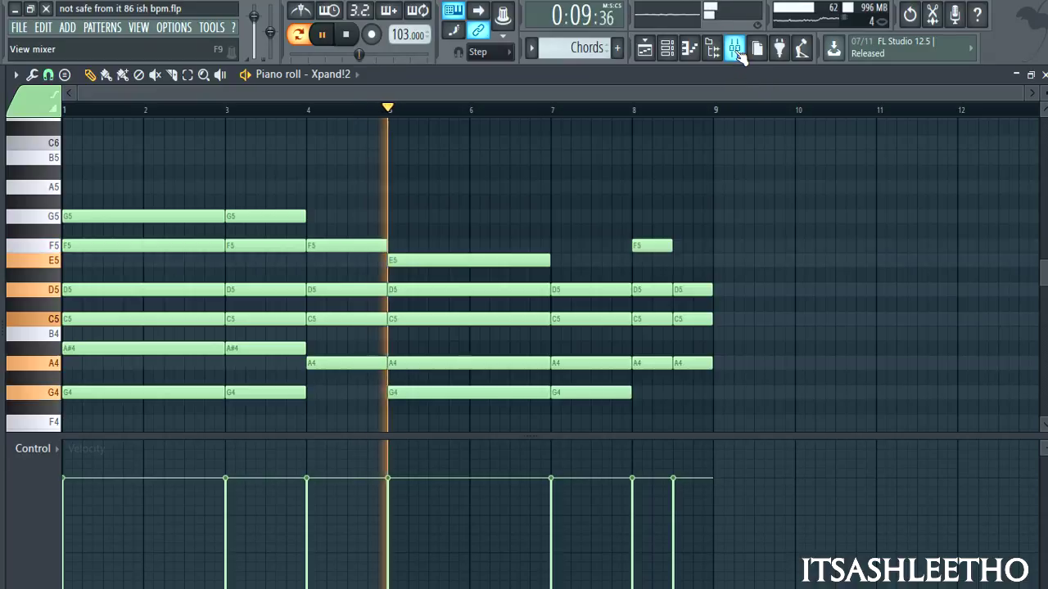
click(345, 38)
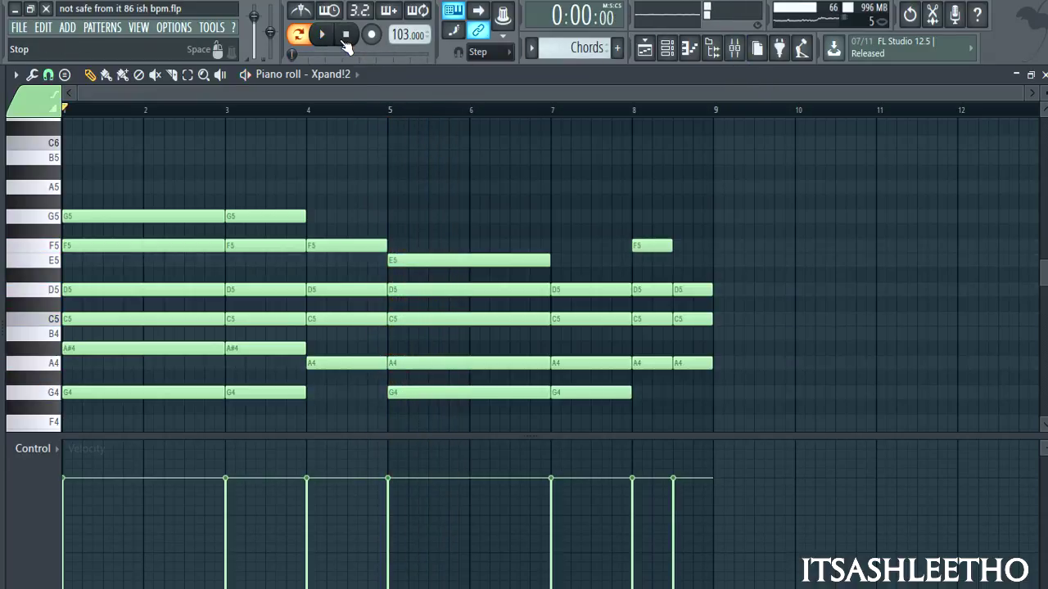
- Return to the playlist and open the Hook's Rhodes pattern to examine its notes in the piano roll
click(1043, 74)
click(606, 91)
scroll(584, 312, down, 1)
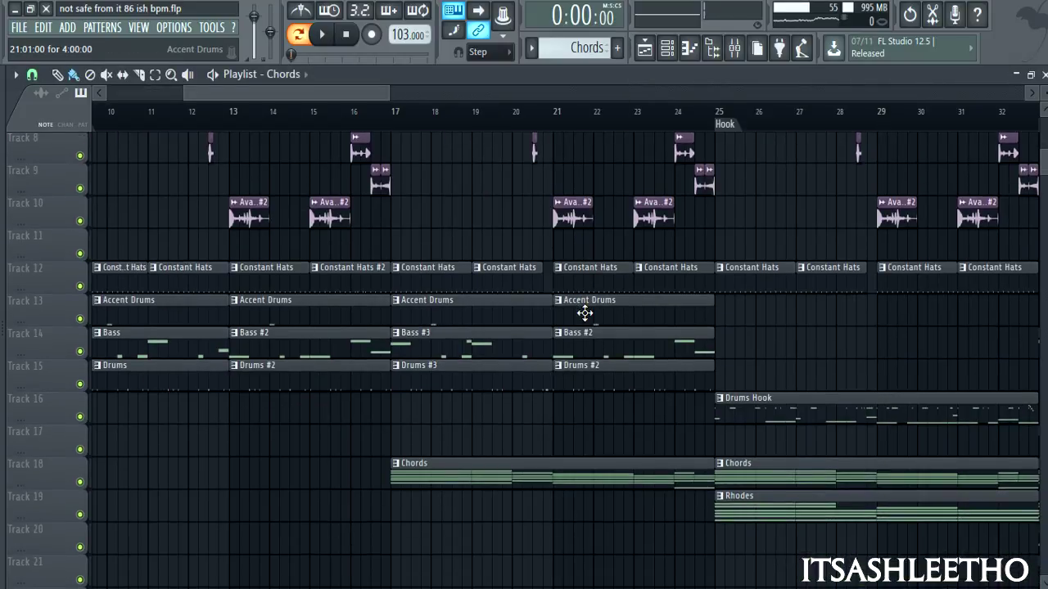
scroll(585, 312, down, 1)
double_click(781, 514)
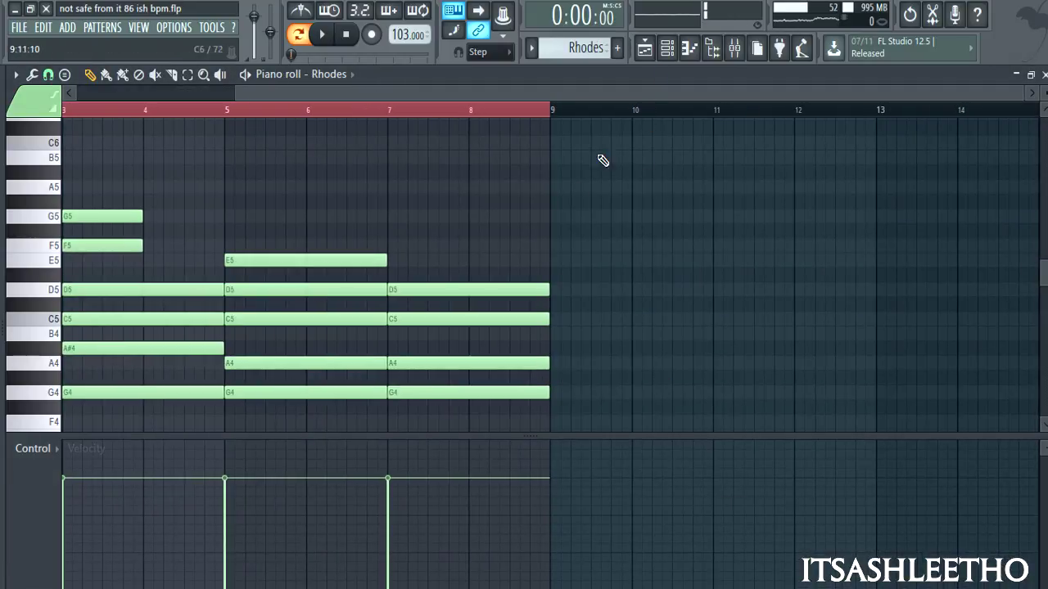
scroll(563, 213, left, 2)
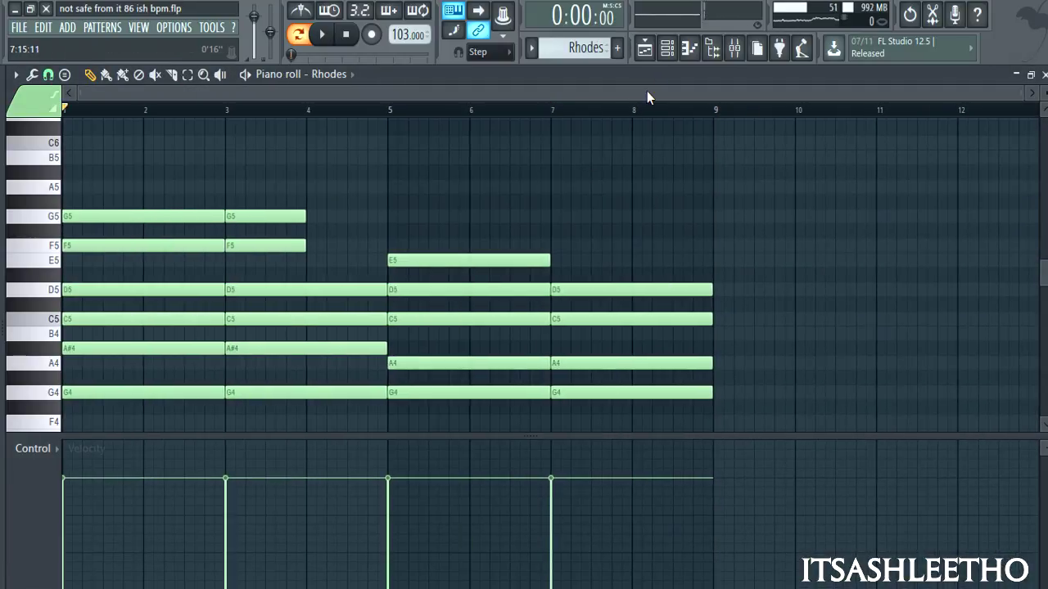
- View the Rhodes channel's Lounge Lizard instrument and its program, and close the plugin
click(667, 49)
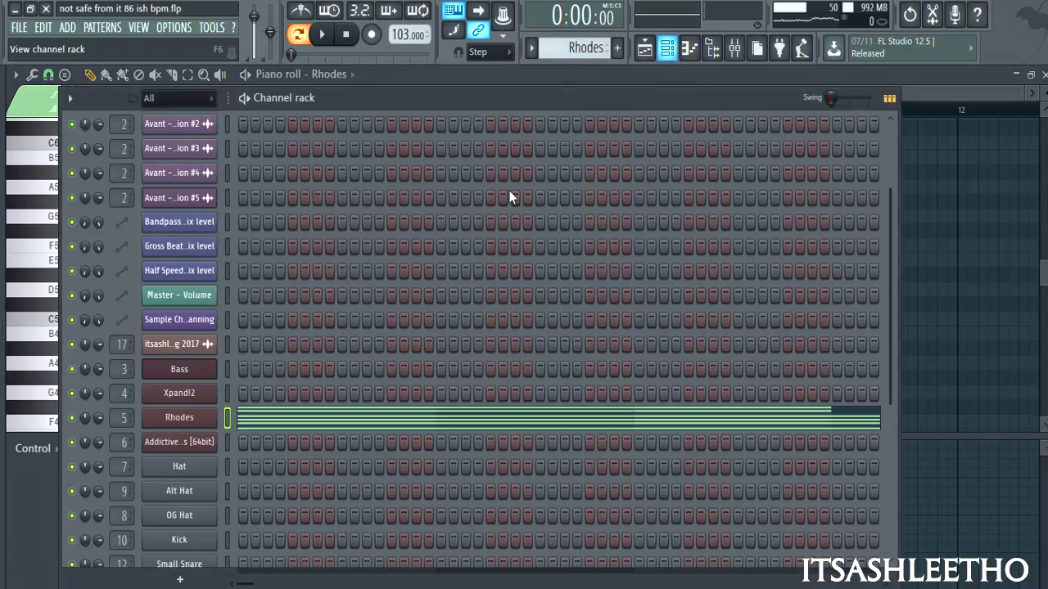
click(180, 417)
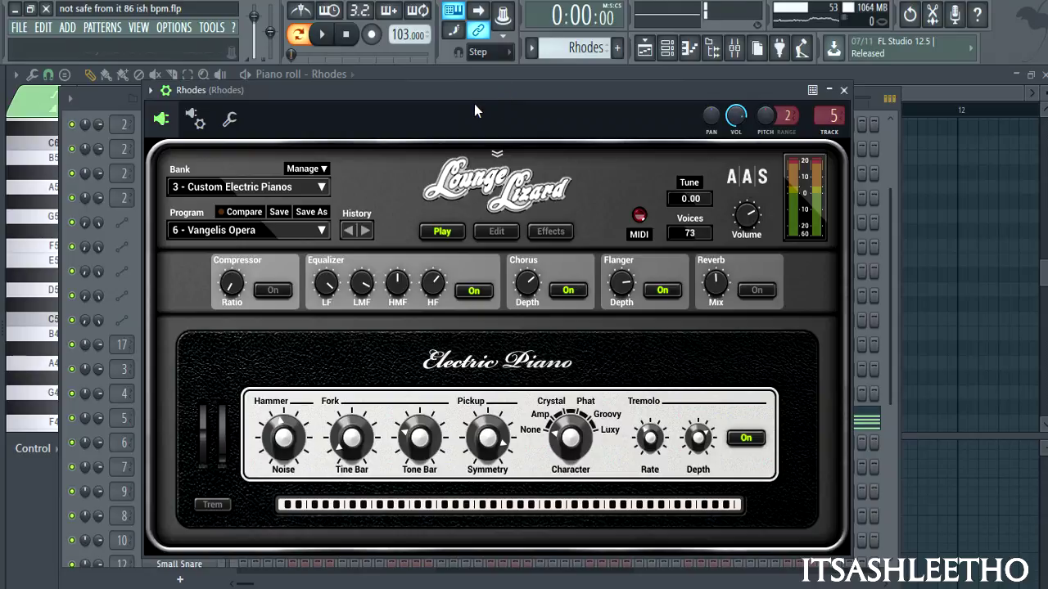
mouse_move(481, 88)
mouse_down()
mouse_move(450, 84)
mouse_move(469, 91)
mouse_up()
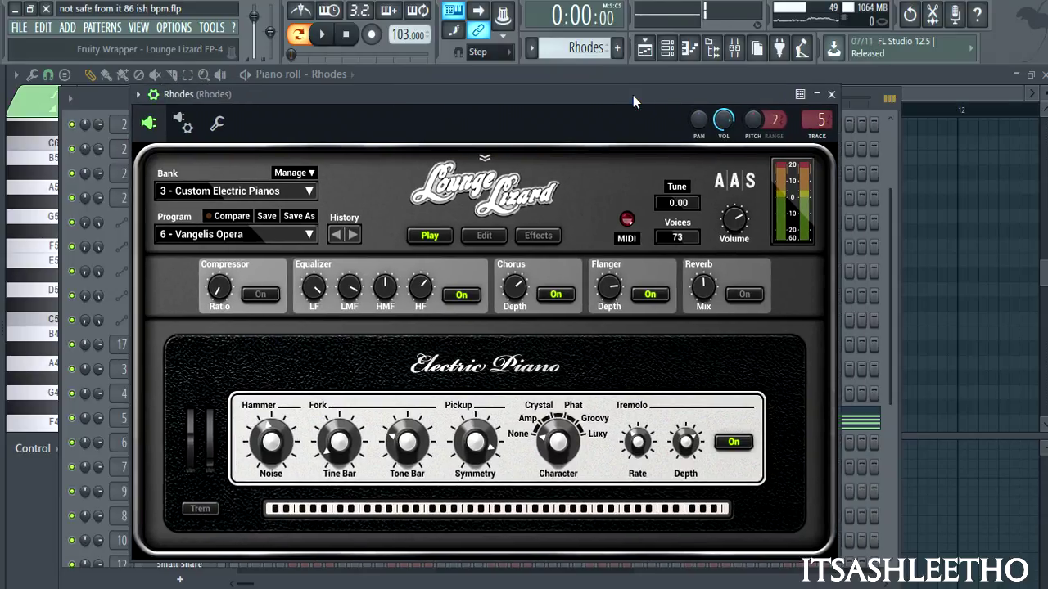
drag(632, 95, 605, 92)
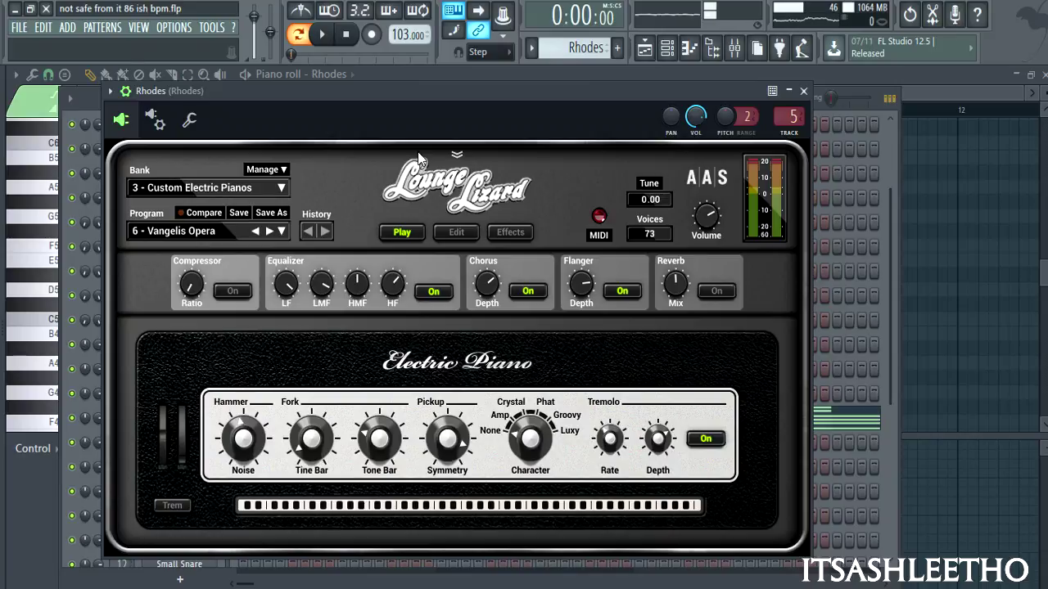
key(Escape)
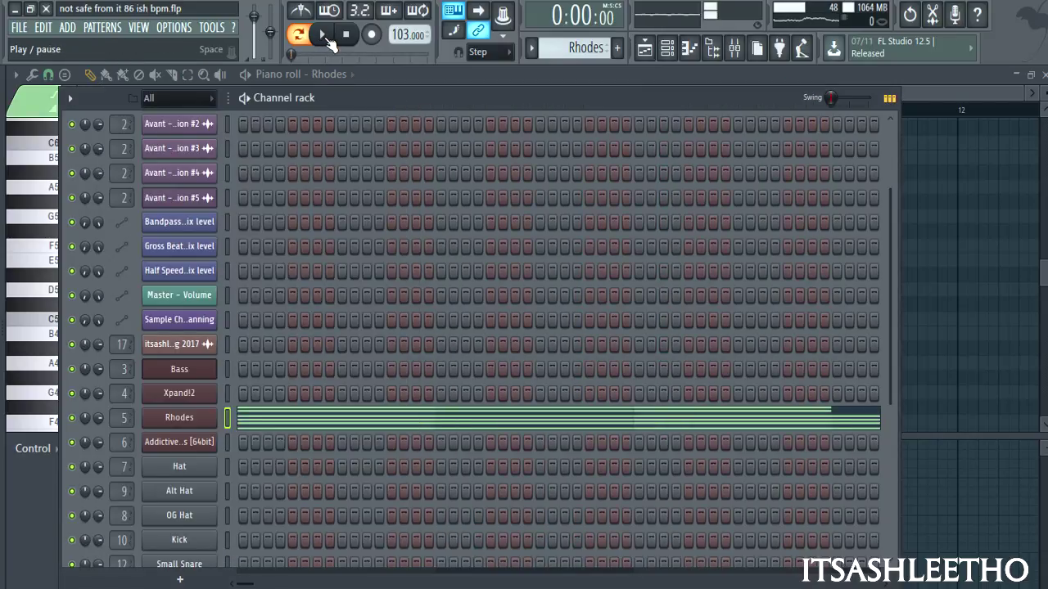
- Play the Rhodes pattern and inspect the Fruity parametric EQ 2 and Fruity Reeverb effects on the Rhodes mixer track
click(323, 35)
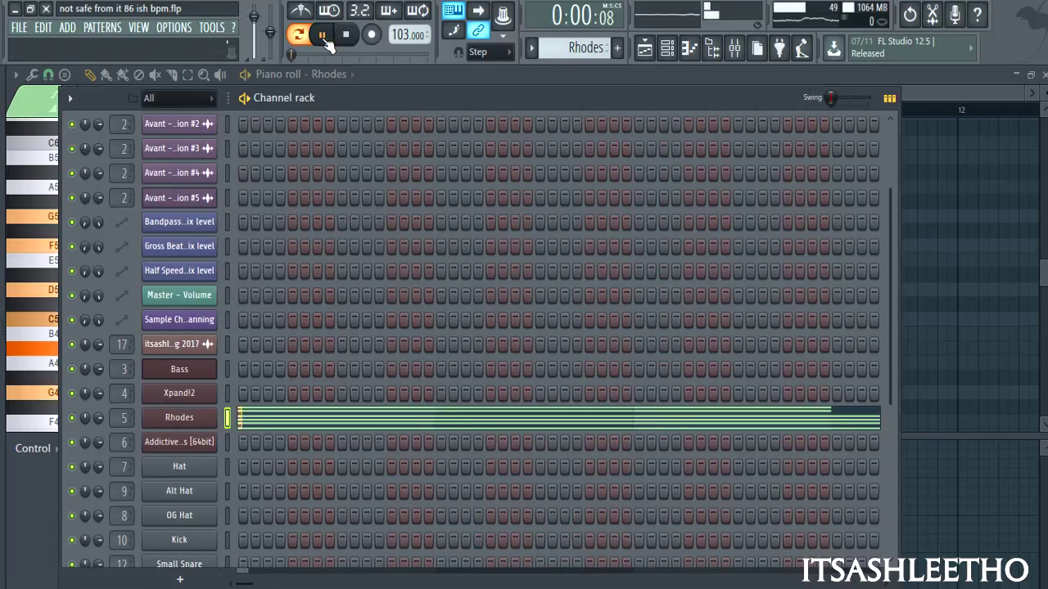
click(734, 49)
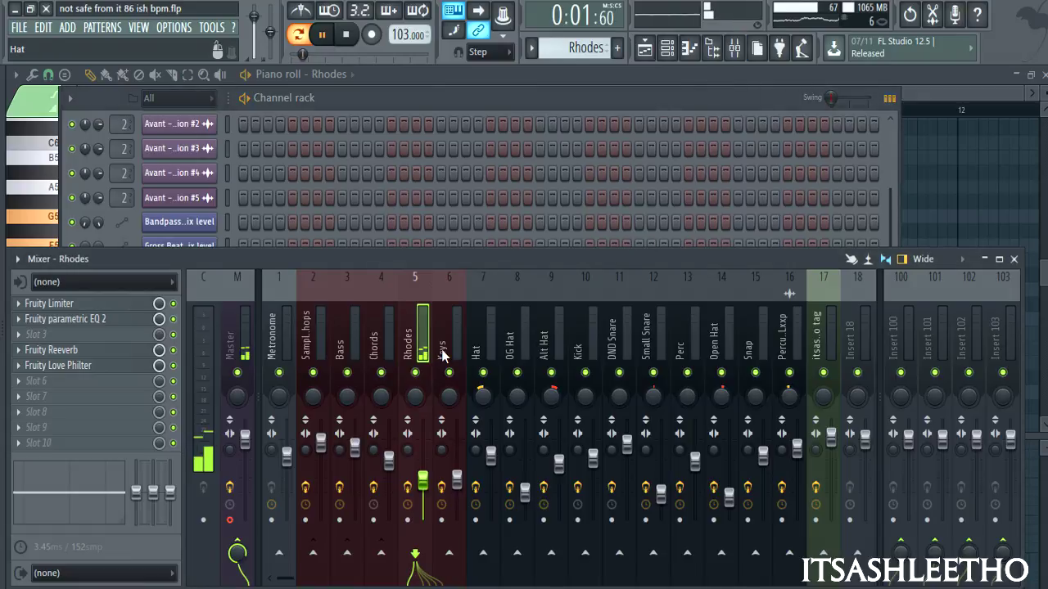
click(71, 322)
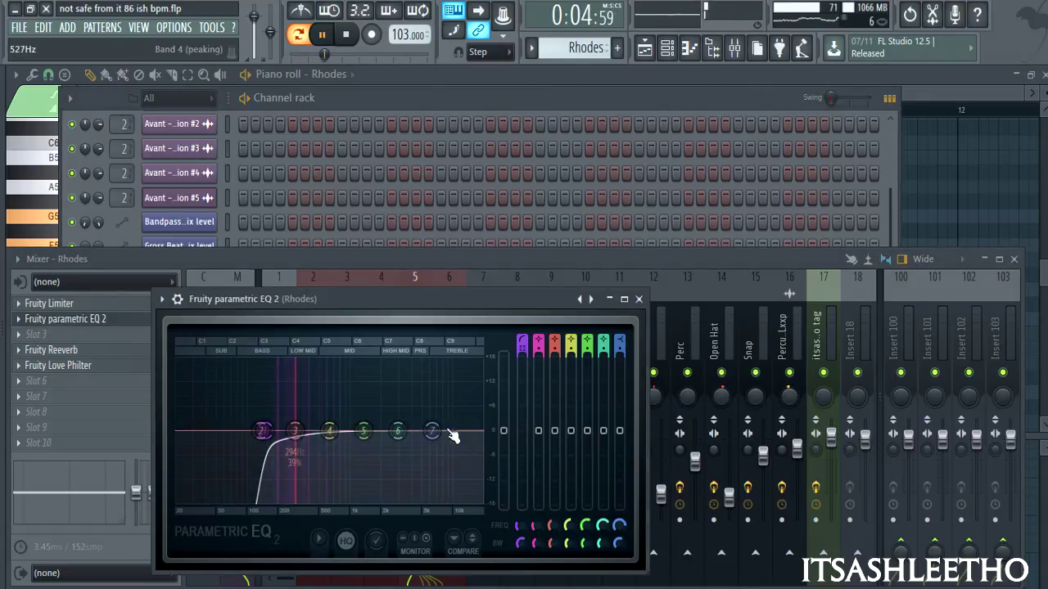
click(638, 298)
click(82, 352)
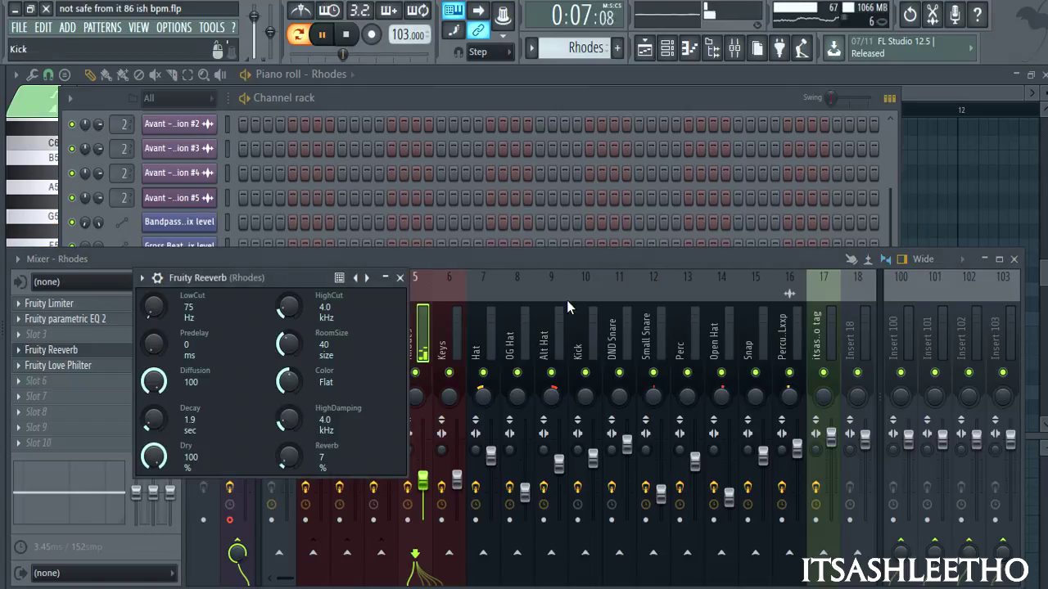
click(400, 278)
- Inspect the Fruity Love Philter on the Rhodes mixer track, bring back the Rhodes notes in the piano roll, and stop playback
click(57, 365)
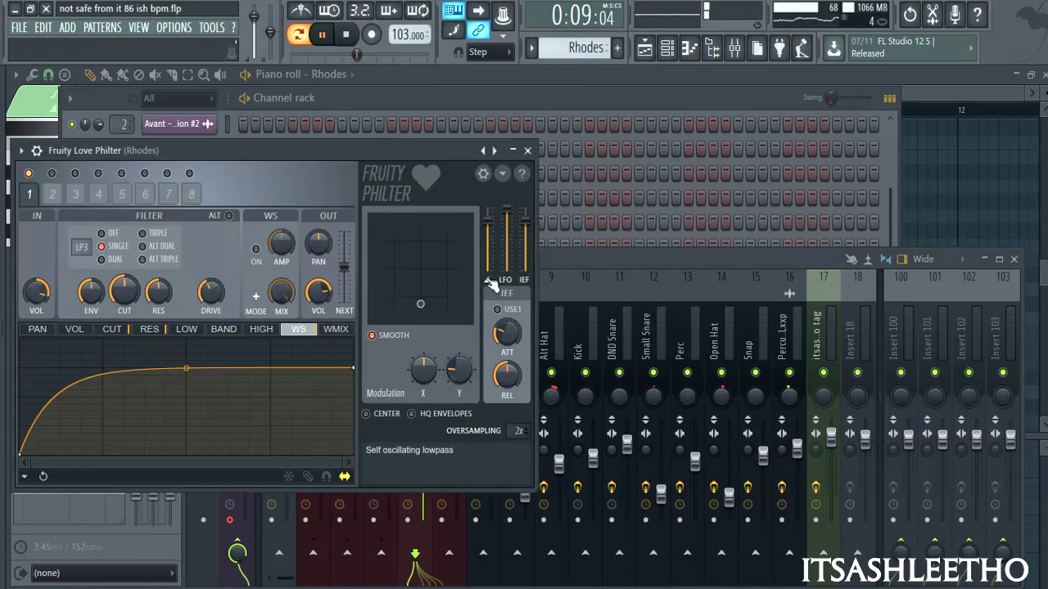
click(528, 152)
key(F7)
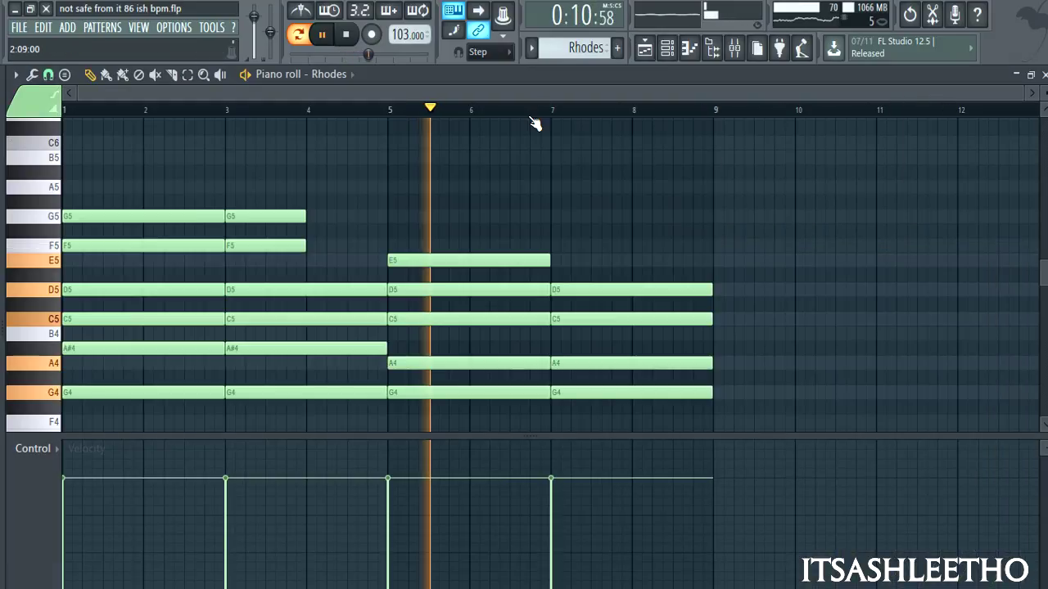
click(346, 34)
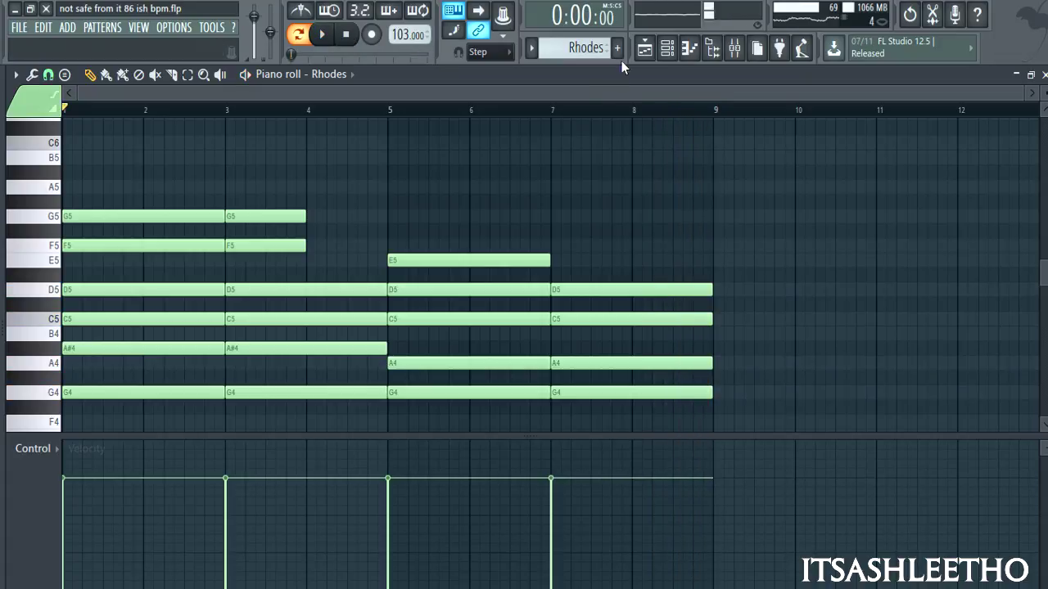
- Play the song arrangement from bar 13 of the Verse to hear the chords come in, and stop playback
click(644, 47)
scroll(507, 235, down, 3)
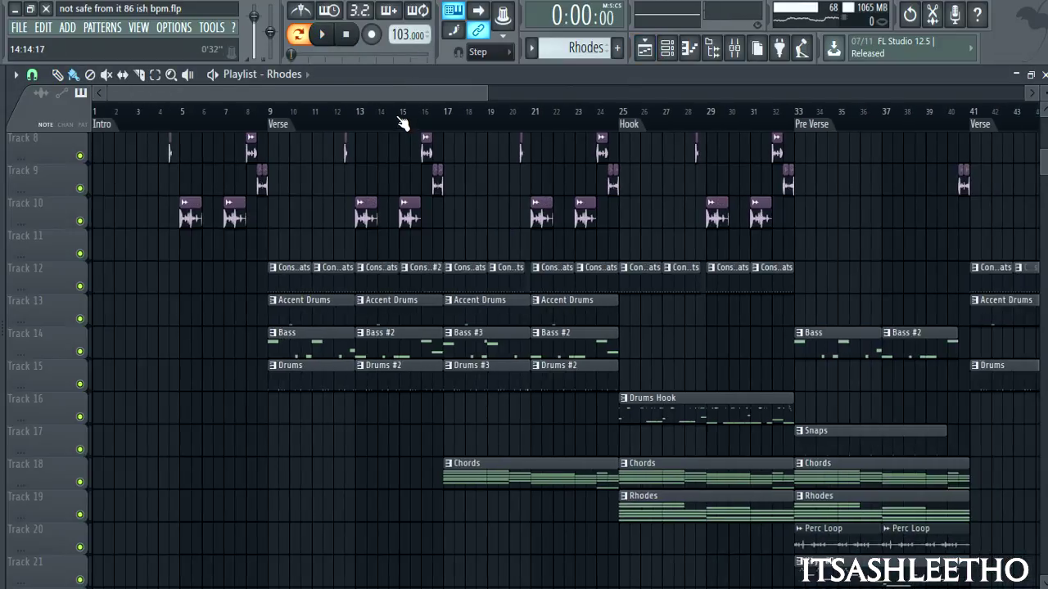
scroll(360, 127, up, 3)
click(345, 114)
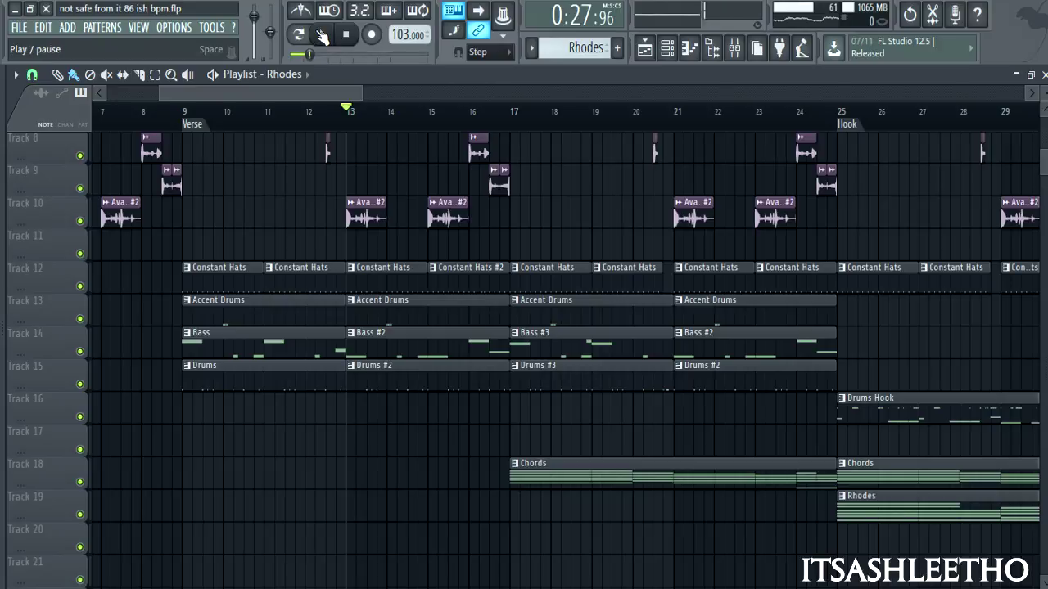
click(323, 35)
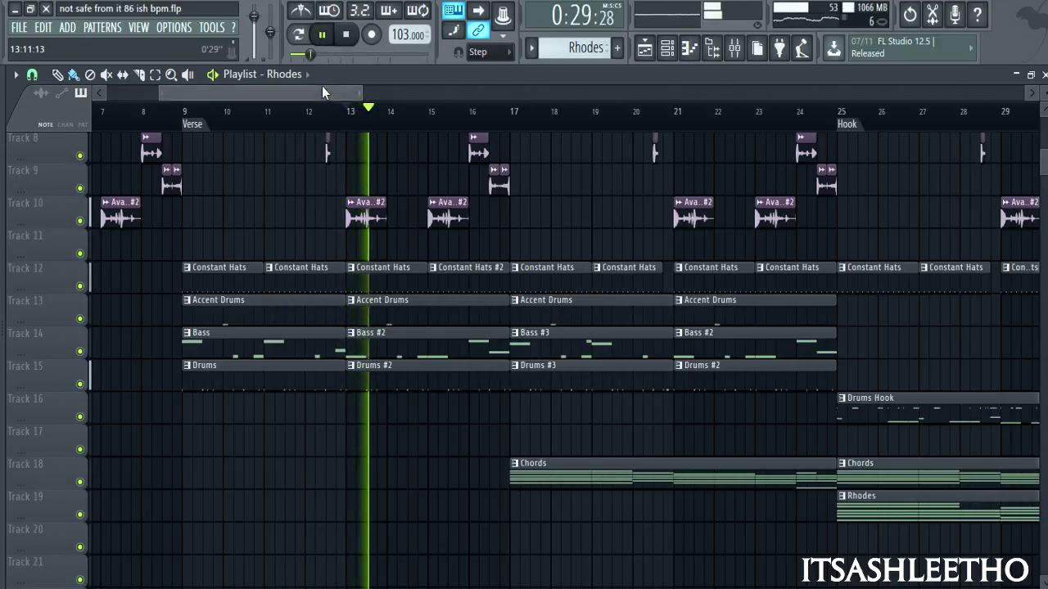
drag(322, 91, 395, 93)
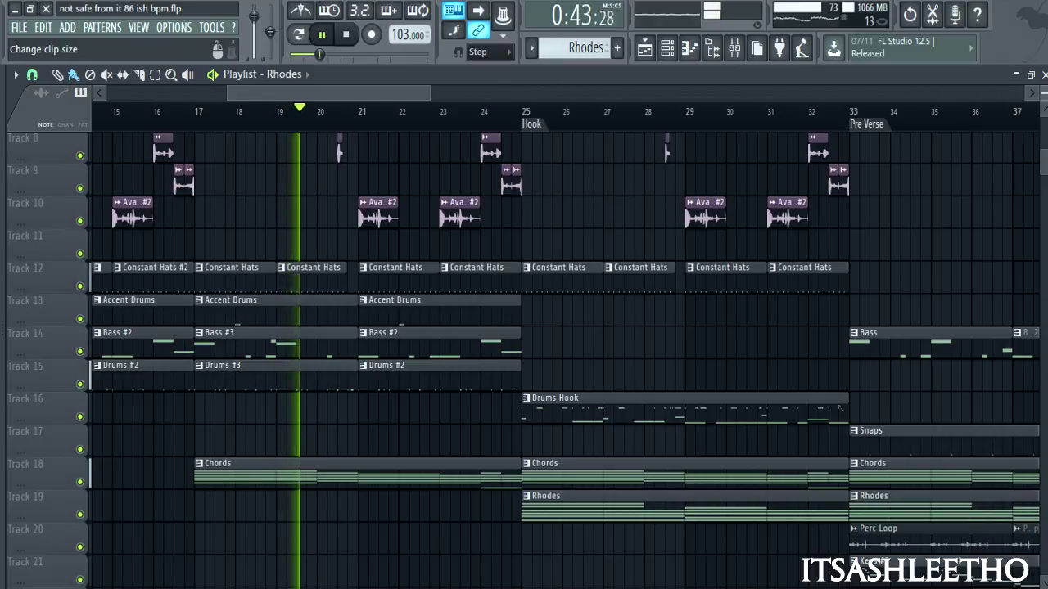
scroll(62, 92, down, 1)
scroll(875, 219, up, 3)
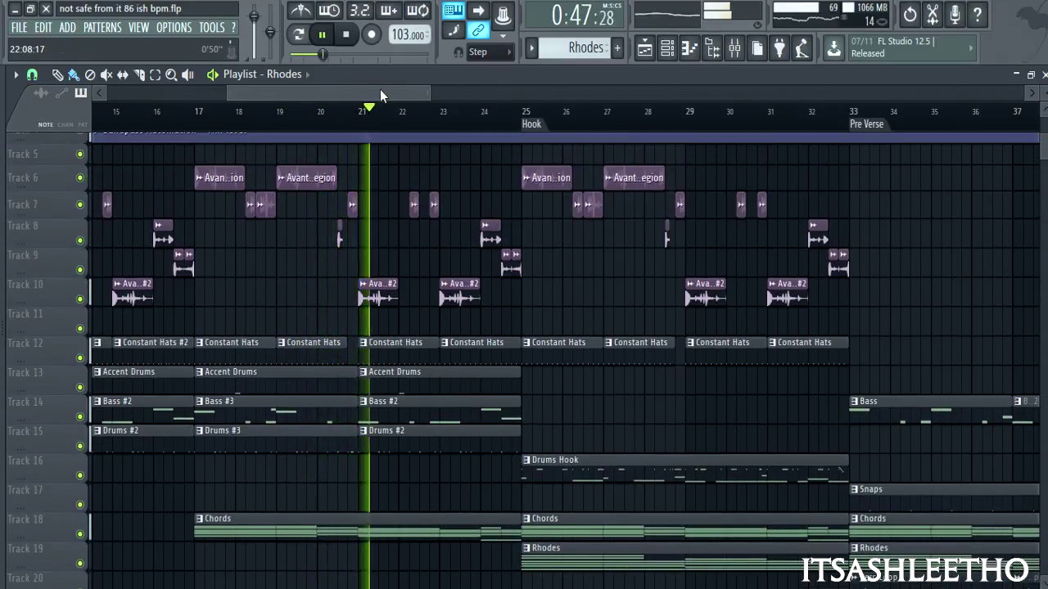
drag(380, 92, 420, 99)
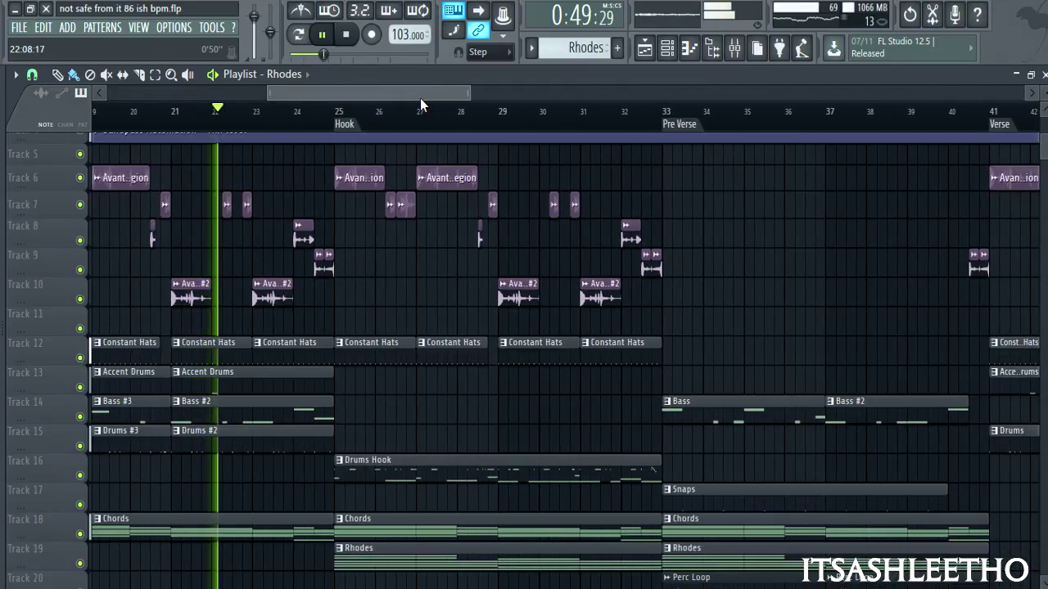
click(348, 35)
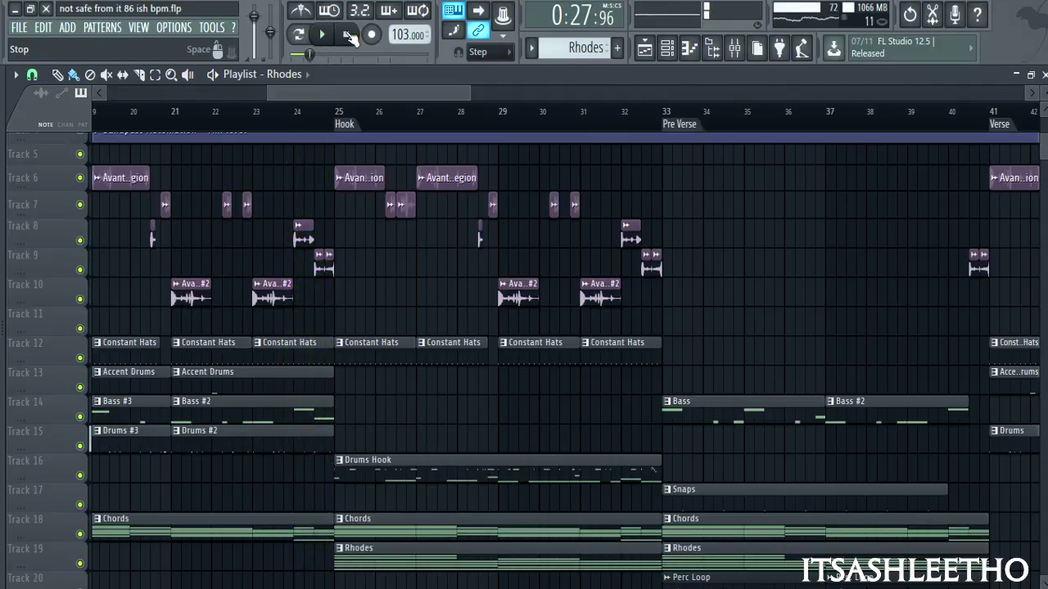
- Select the Hook section in the playlist and open its Drums Hook pattern in the channel rack
click(358, 133)
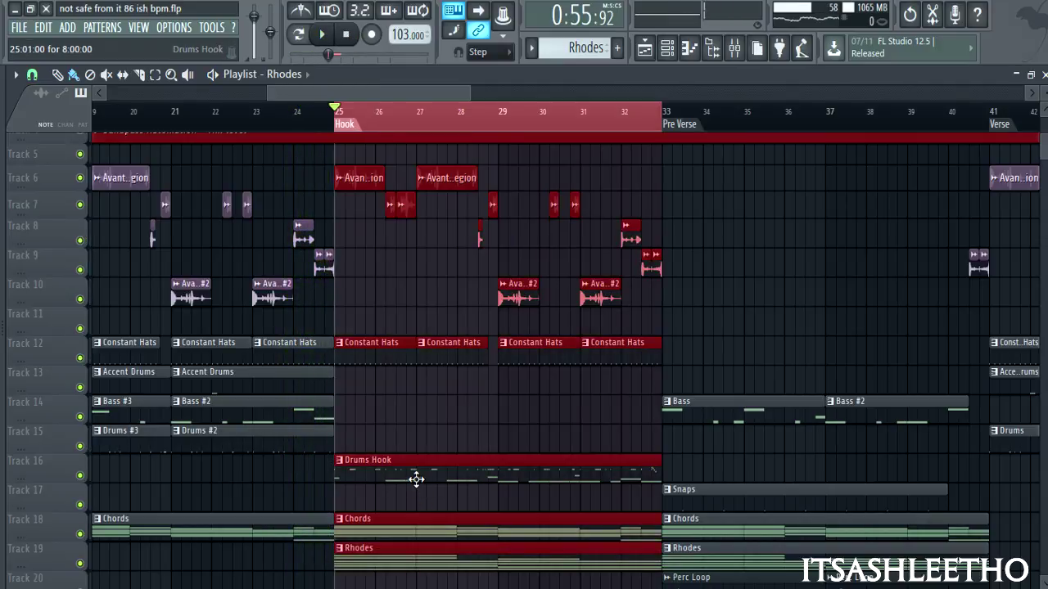
double_click(417, 480)
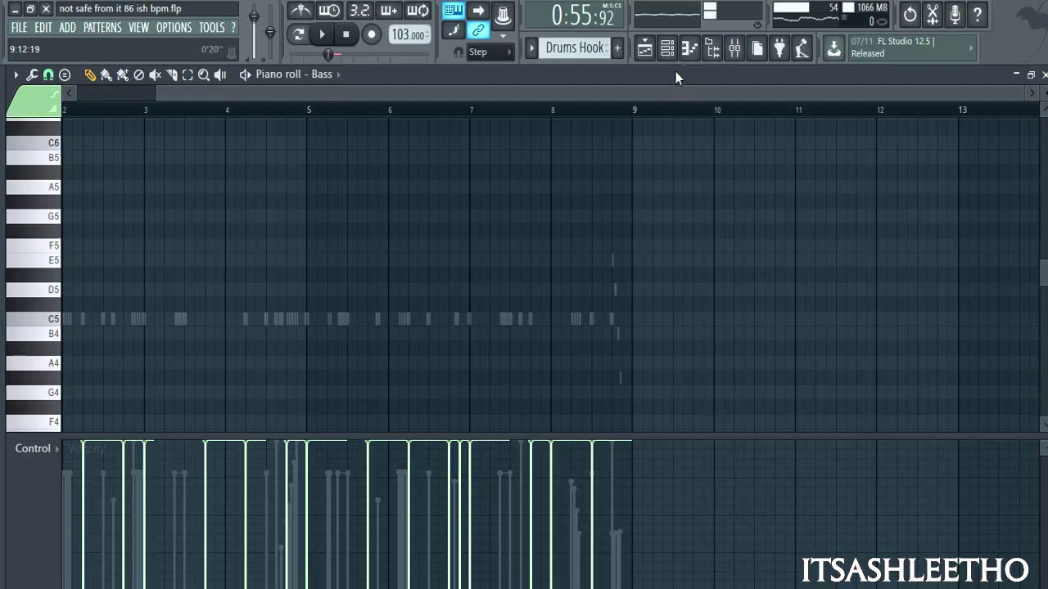
click(667, 47)
scroll(385, 324, down, 5)
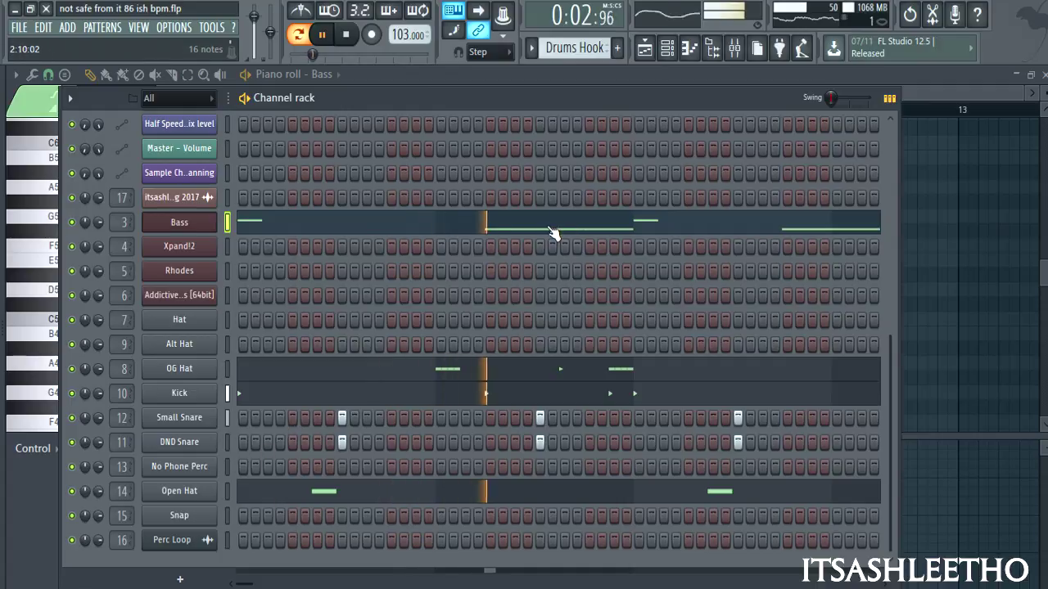
- Move and widen the channel rack to examine the remaining steps of the Drums Hook pattern
drag(529, 99, 471, 102)
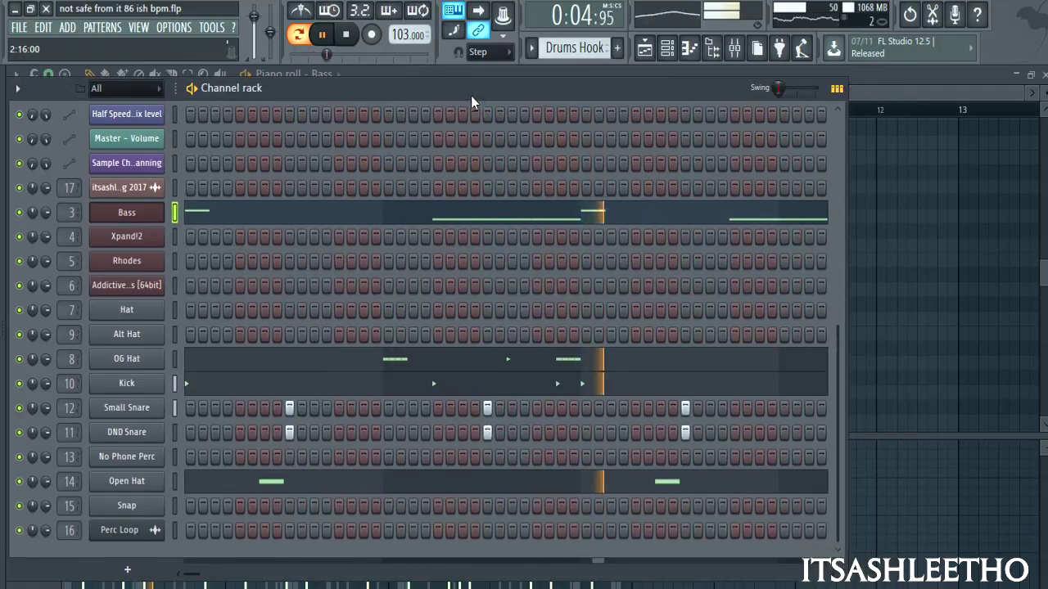
drag(854, 146, 993, 147)
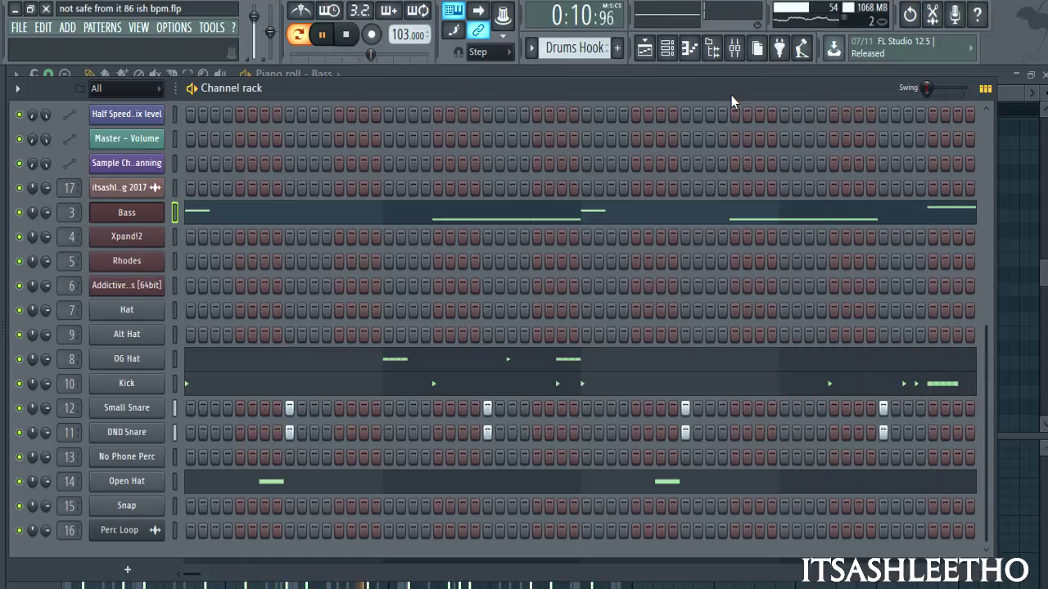
click(644, 49)
scroll(648, 421, down, 2)
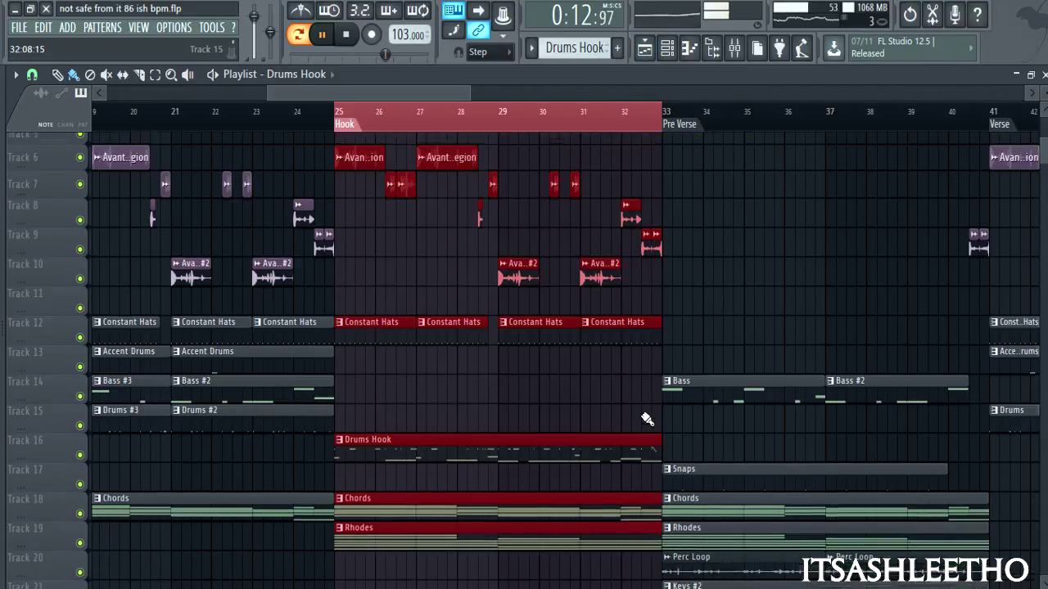
click(689, 48)
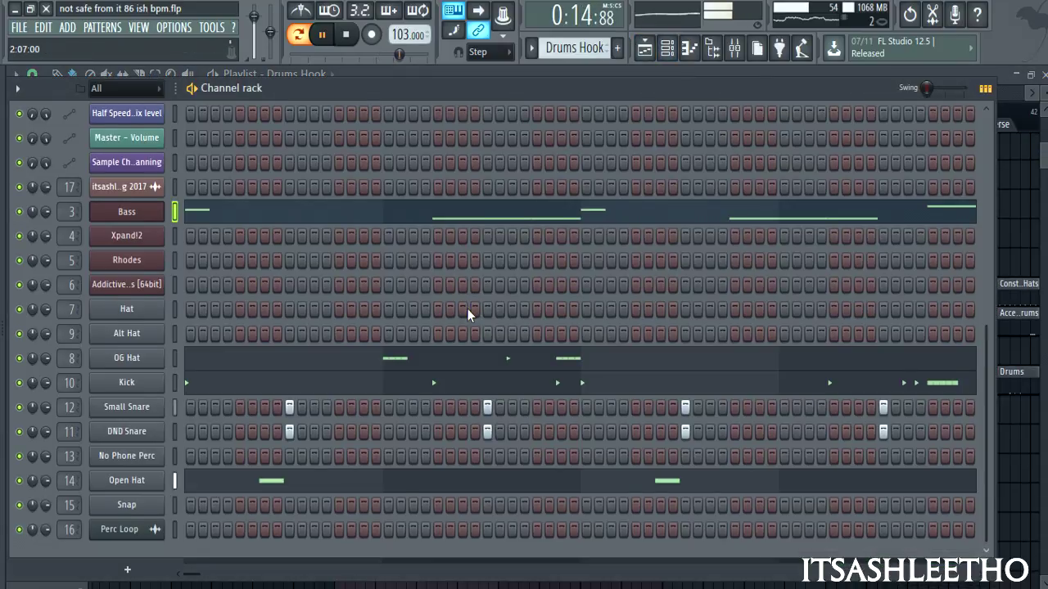
drag(196, 586, 226, 580)
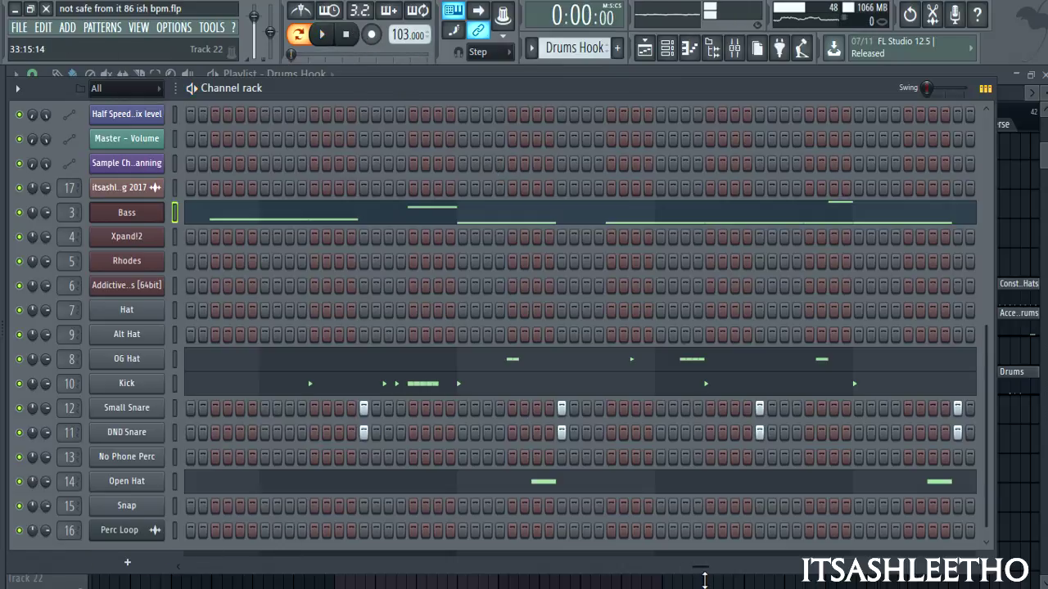
- Examine the velocity and pan of the Drums Hook's Kick notes in the piano roll, and close it
click(407, 389)
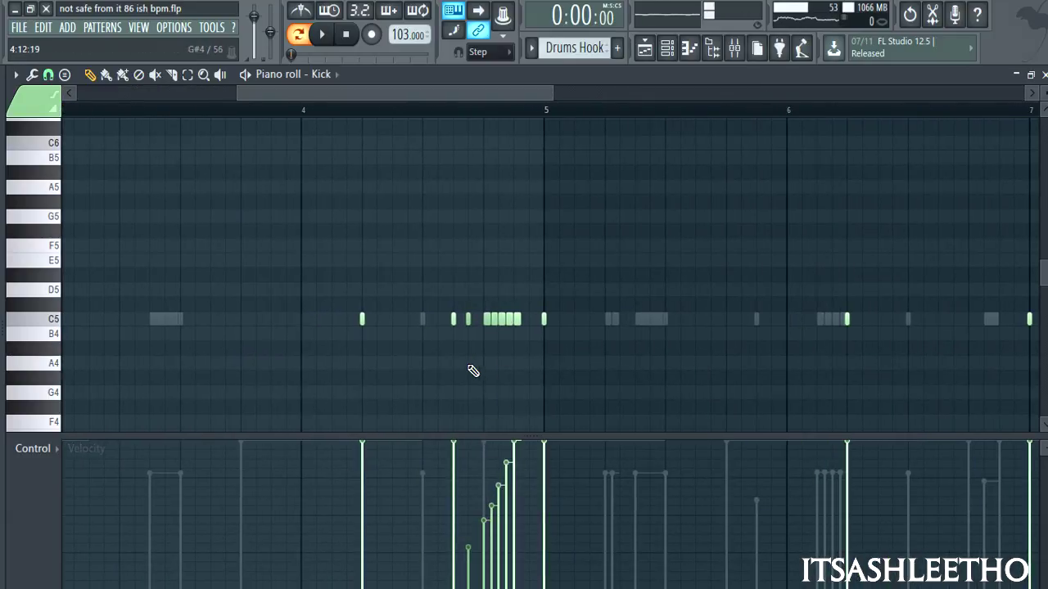
click(86, 448)
click(82, 480)
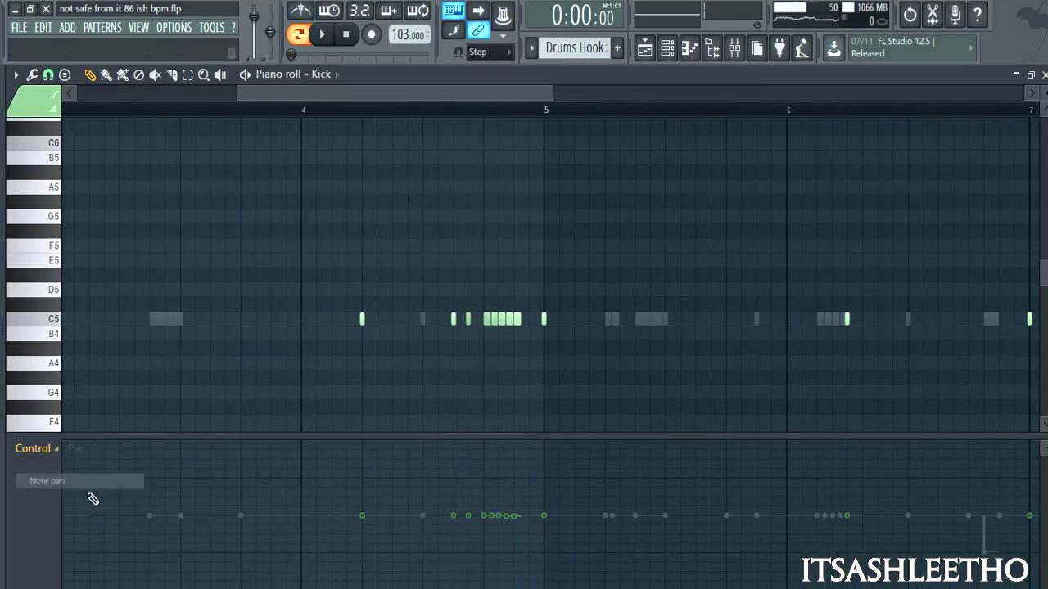
click(73, 449)
click(123, 495)
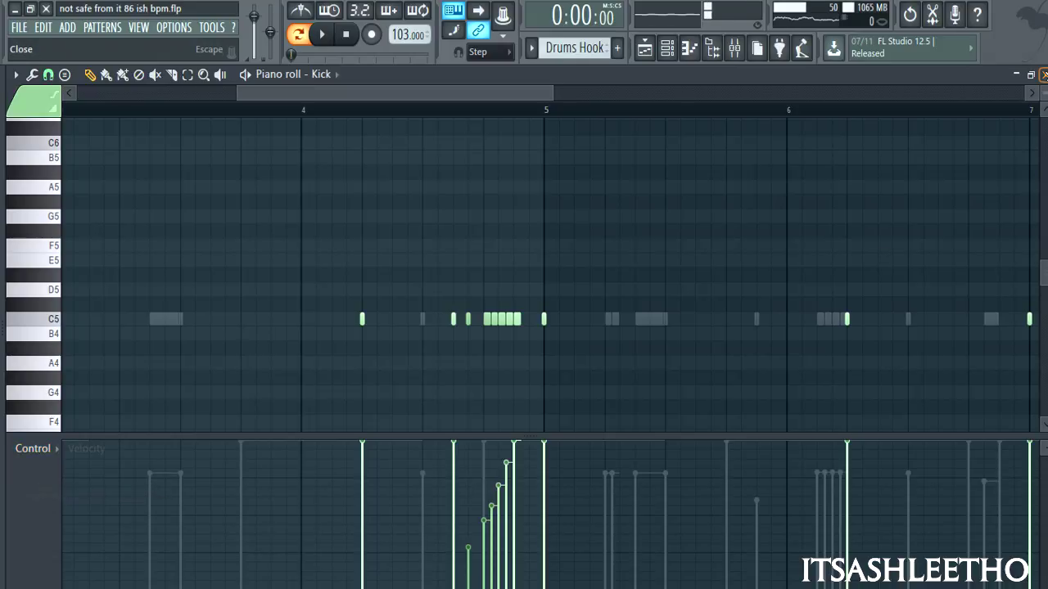
click(1041, 74)
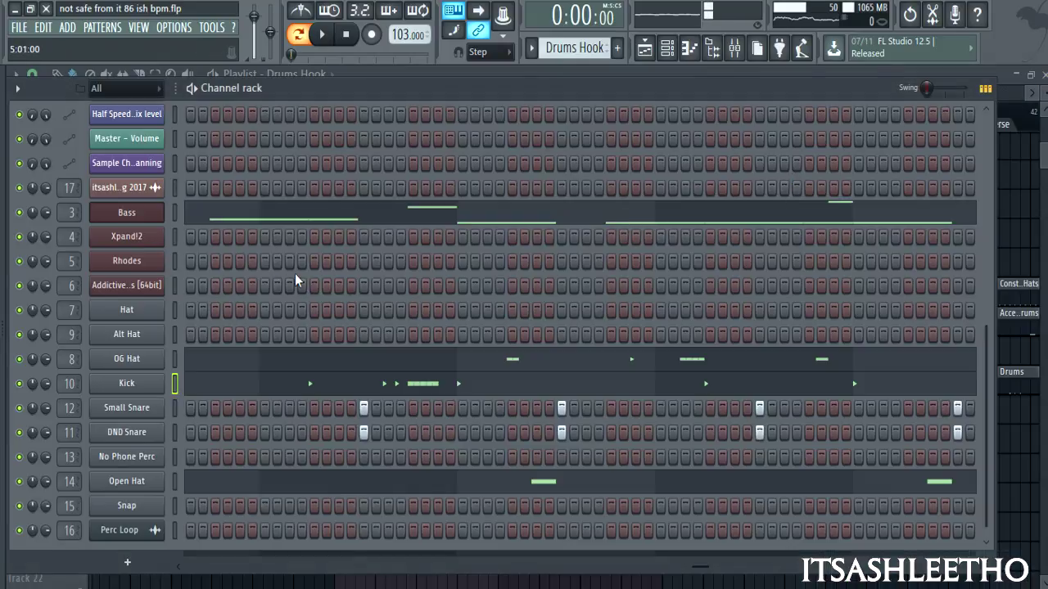
- Examine the note pan of the Drums Hook's OG Hat in the piano roll and play its closing hat roll from bar 8
click(353, 361)
scroll(357, 366, down, 2)
click(39, 448)
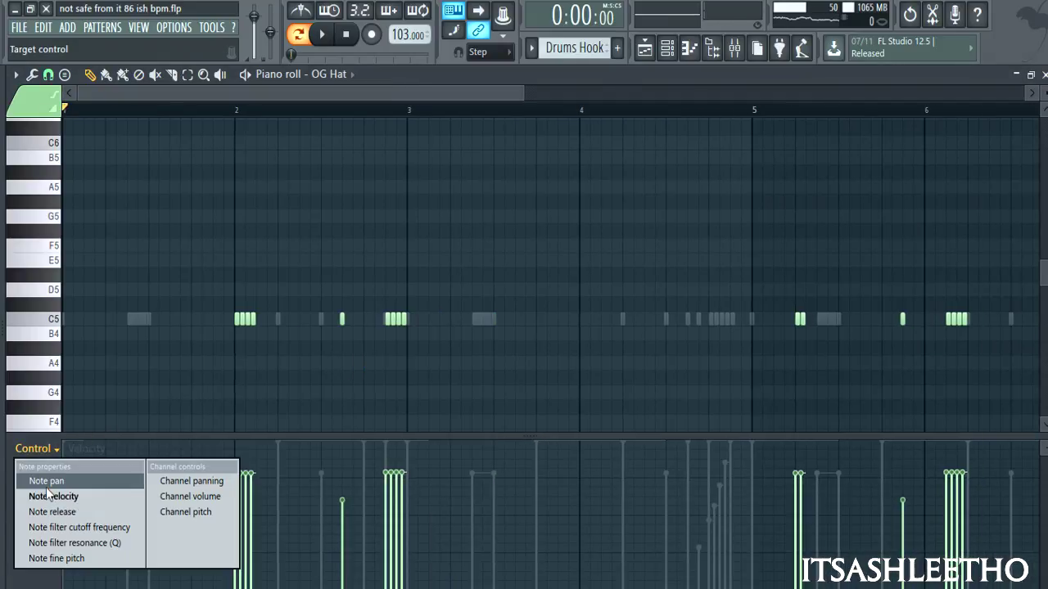
click(49, 482)
scroll(330, 349, right, 5)
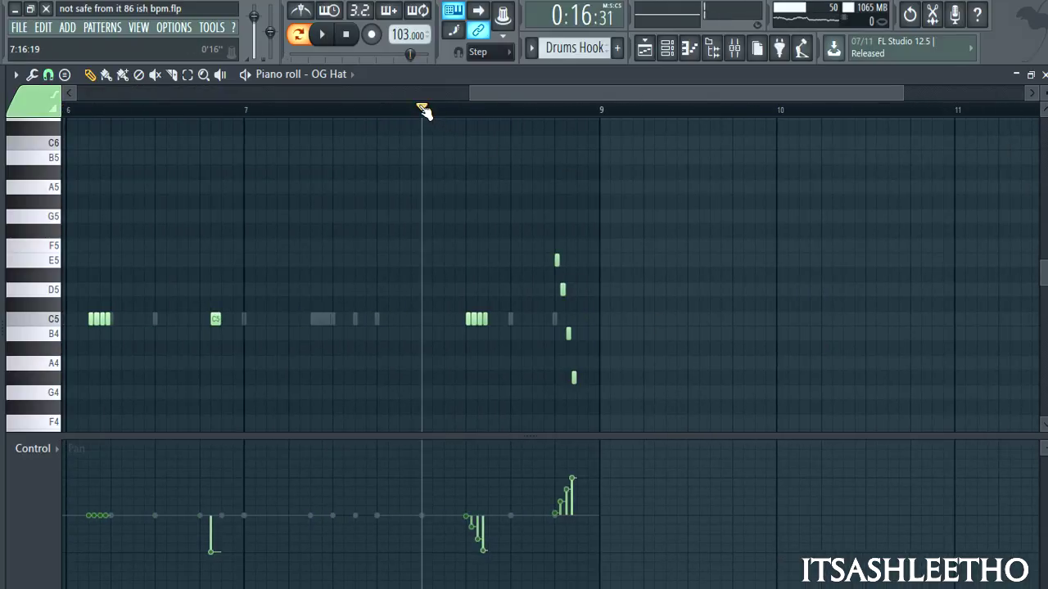
key(space)
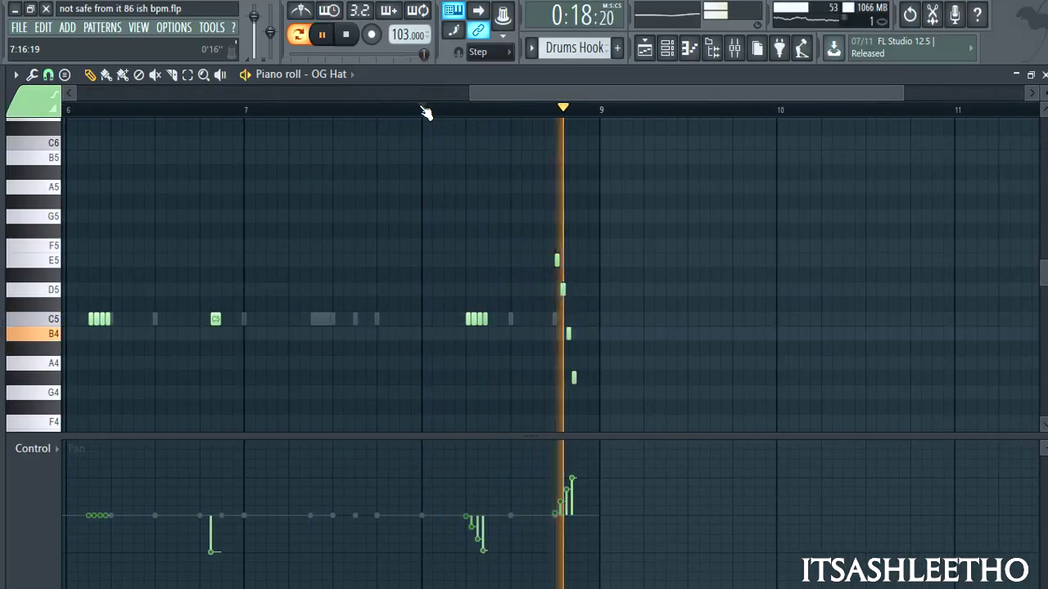
key(space)
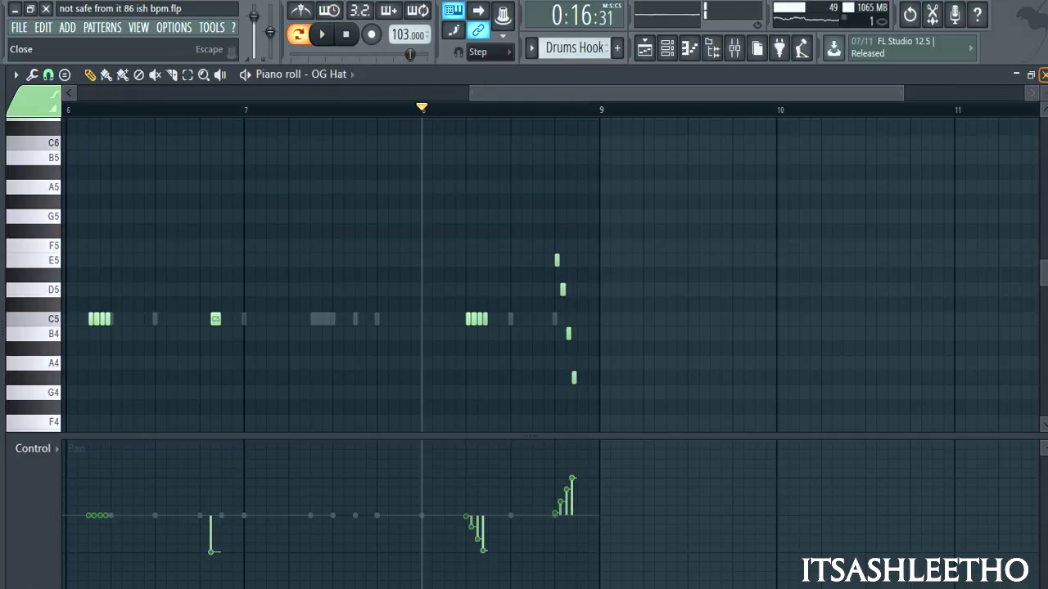
click(1042, 73)
- Return to the playlist, clear the Hook selection, and play the song from bar 23, just before the Hook
click(734, 70)
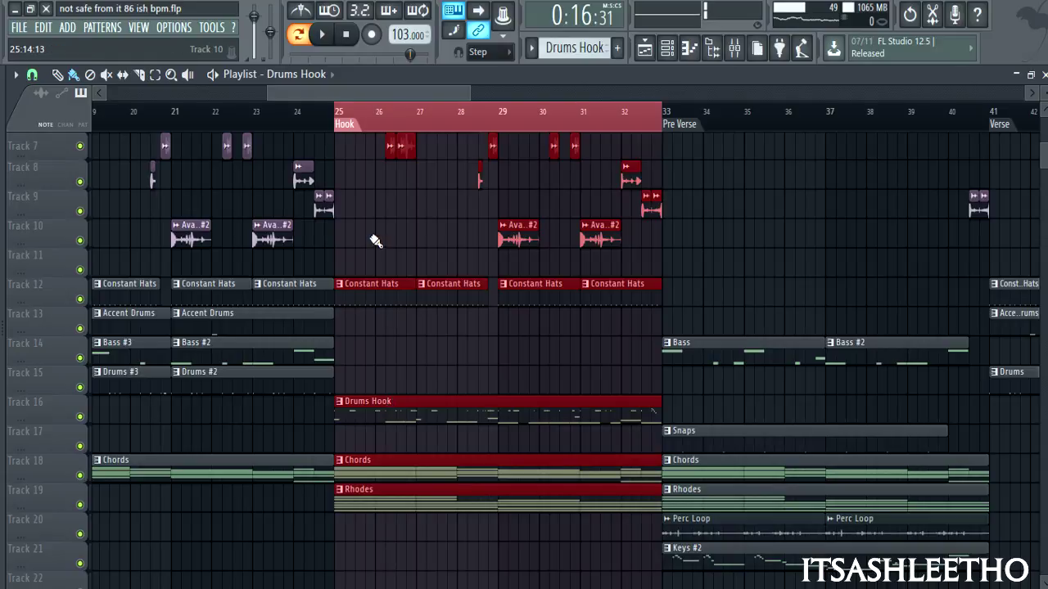
scroll(409, 319, up, 2)
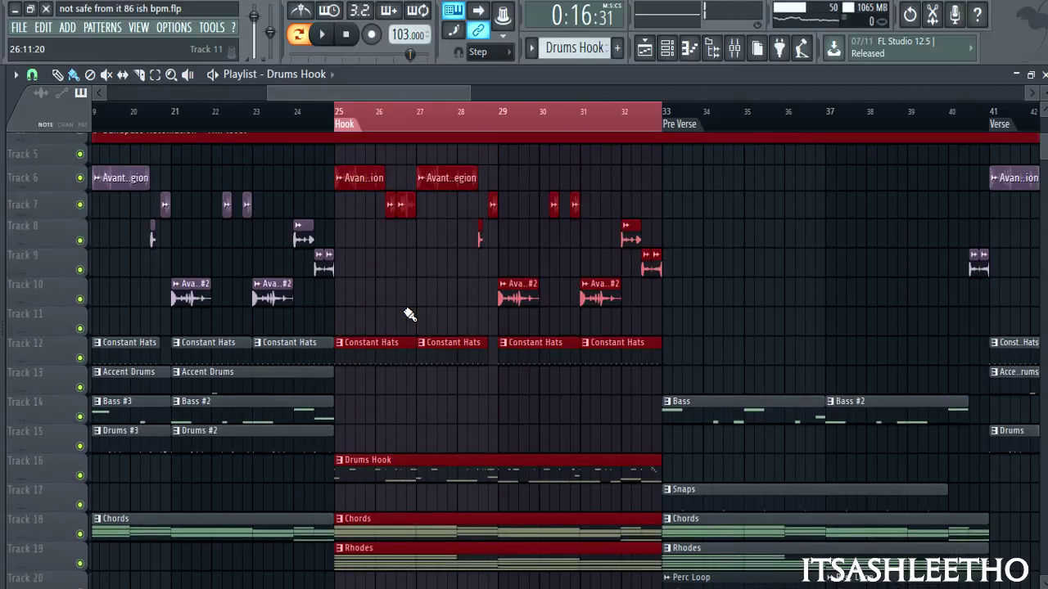
scroll(409, 315, down, 1)
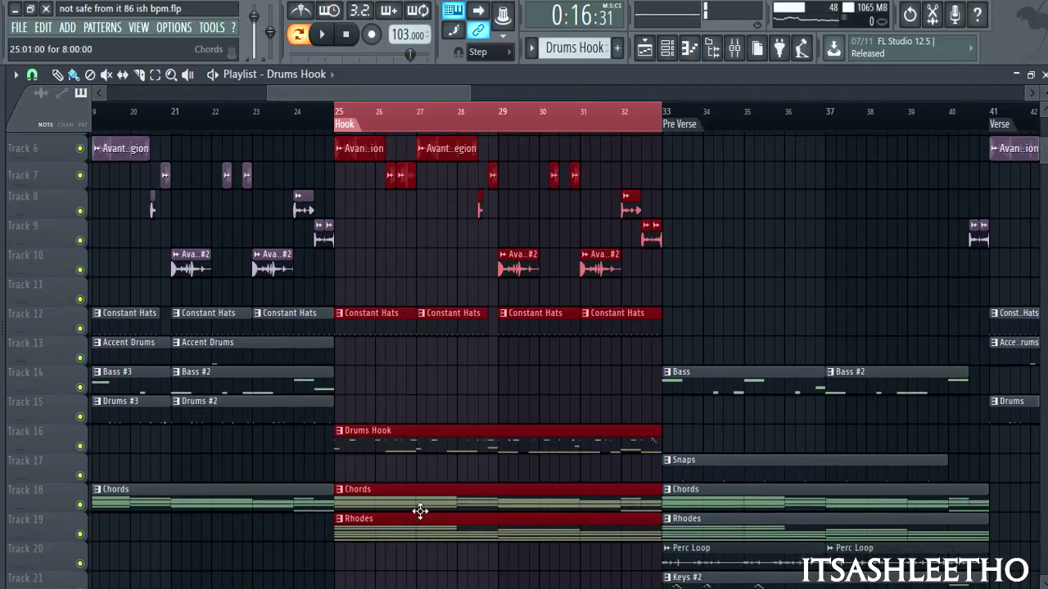
click(305, 146)
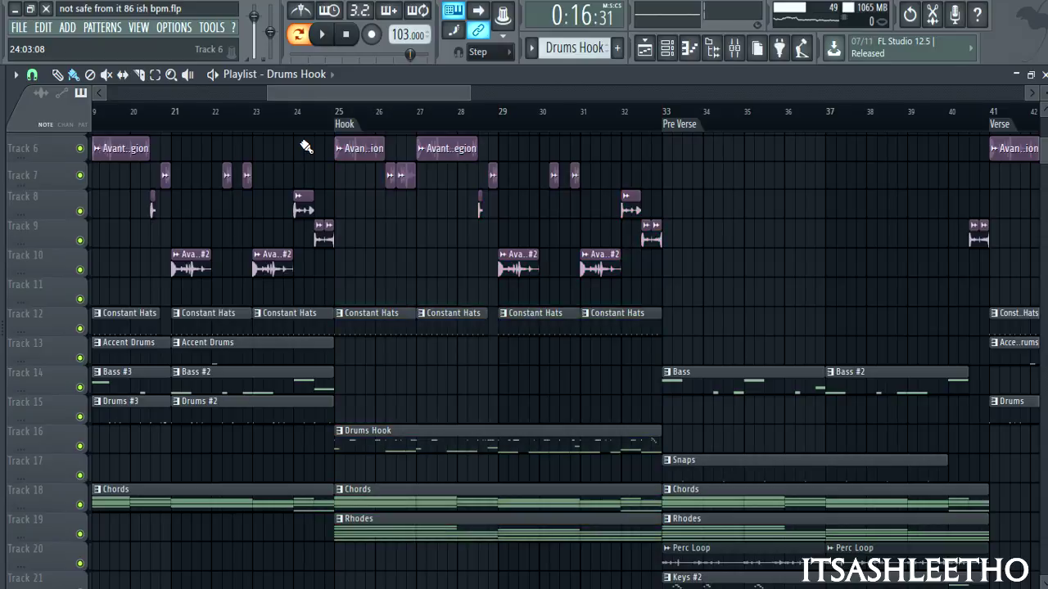
key(space)
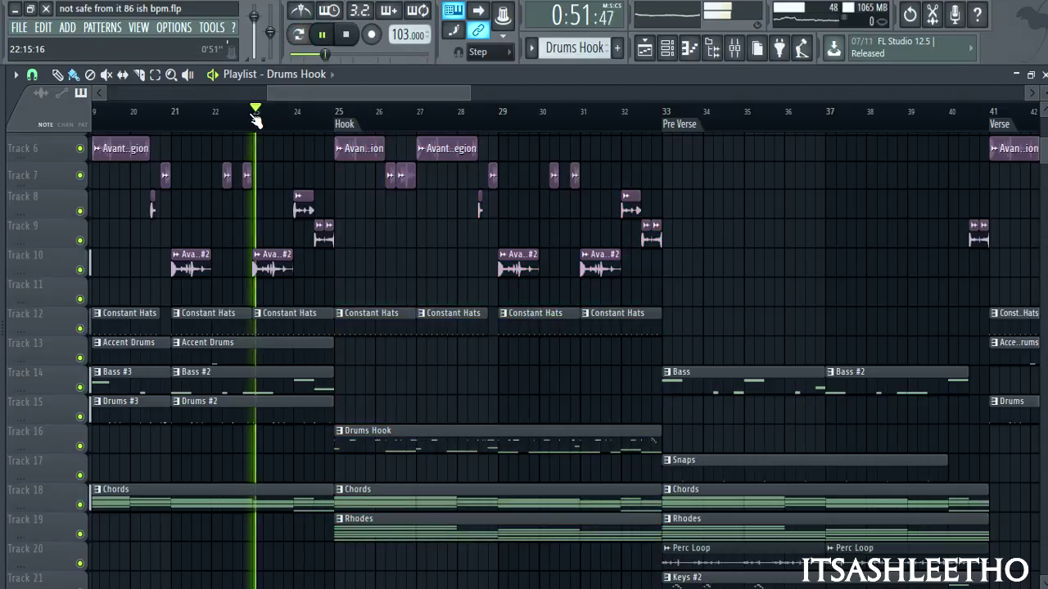
- Follow the Hook playing in the playlist up to the Pre Verse, checking its vocal chops, hats, Drums Hook, Chords and Rhodes clips, and stop playback
drag(417, 94, 456, 98)
scroll(446, 205, up, 1)
scroll(446, 205, up, 3)
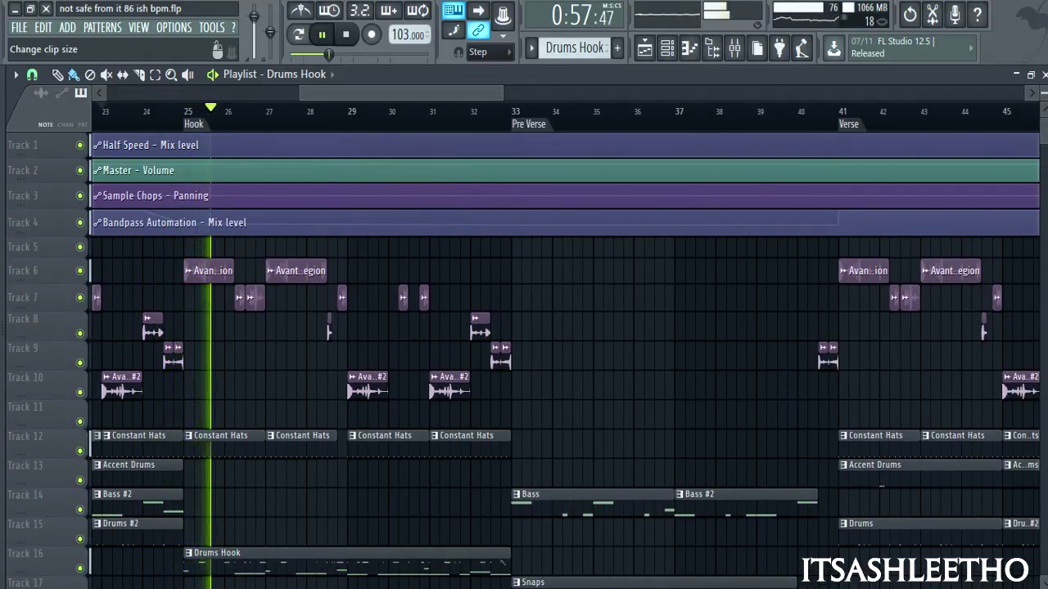
scroll(743, 171, up, 1)
scroll(202, 254, down, 2)
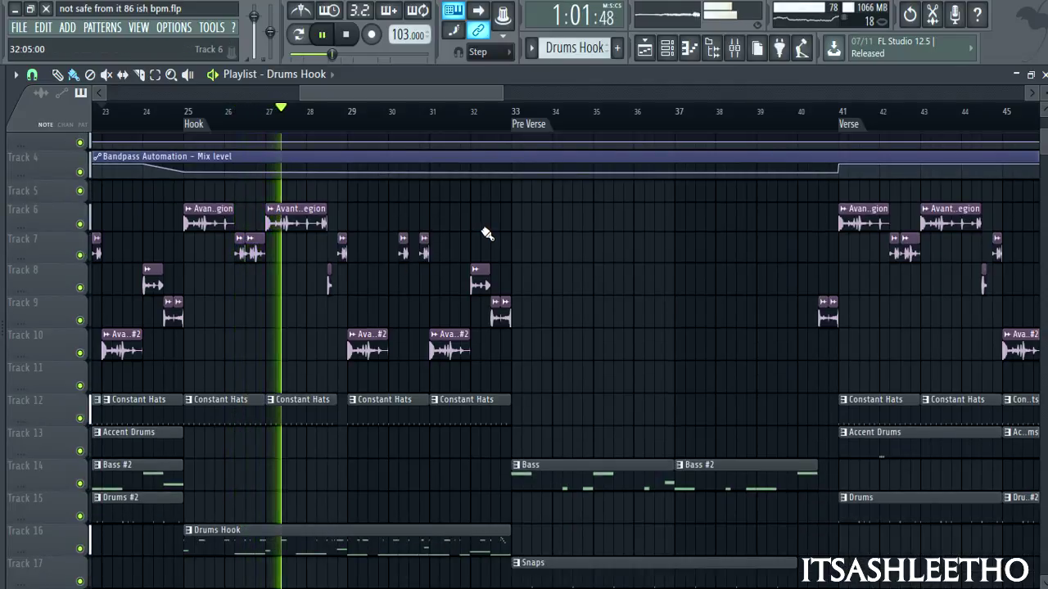
scroll(486, 234, down, 2)
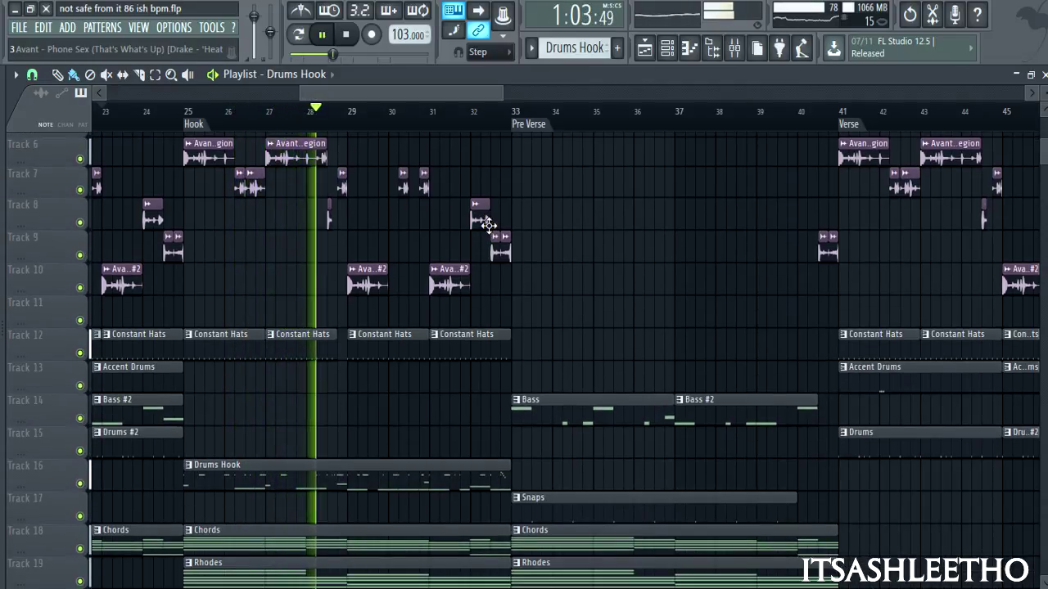
scroll(489, 224, down, 2)
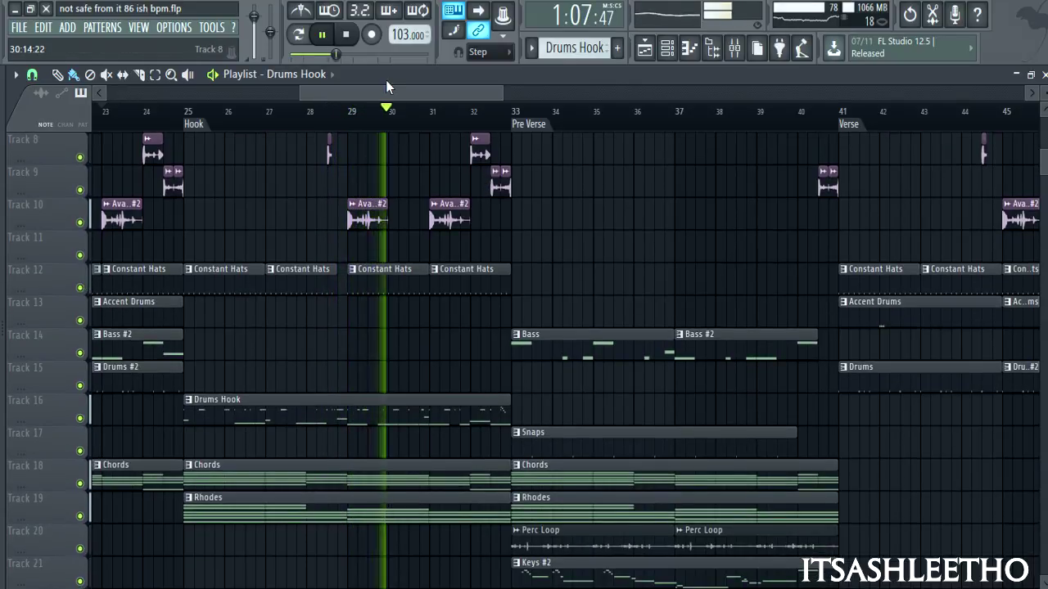
drag(414, 92, 464, 94)
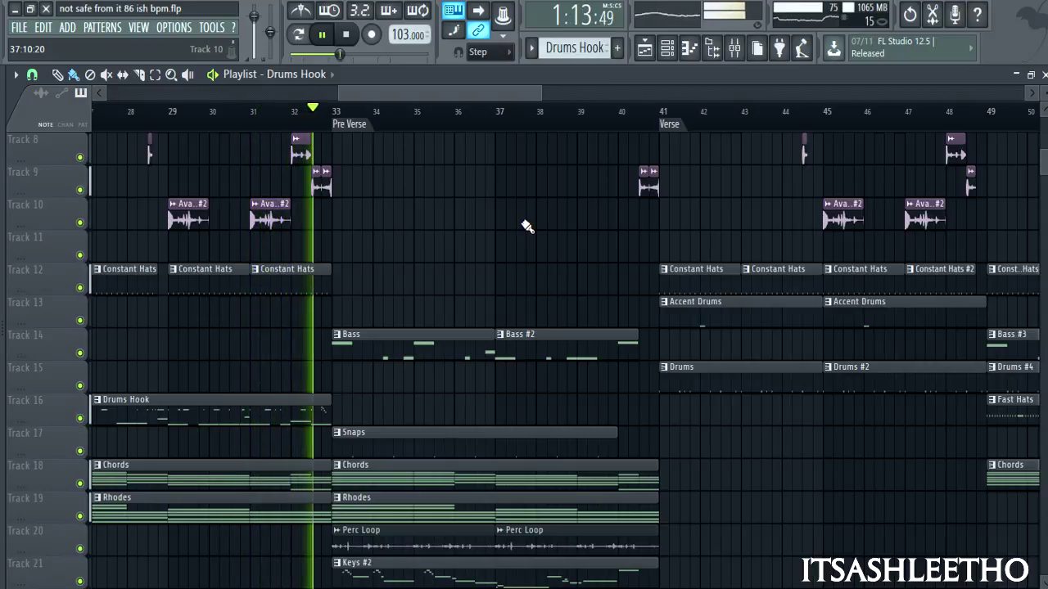
key(space)
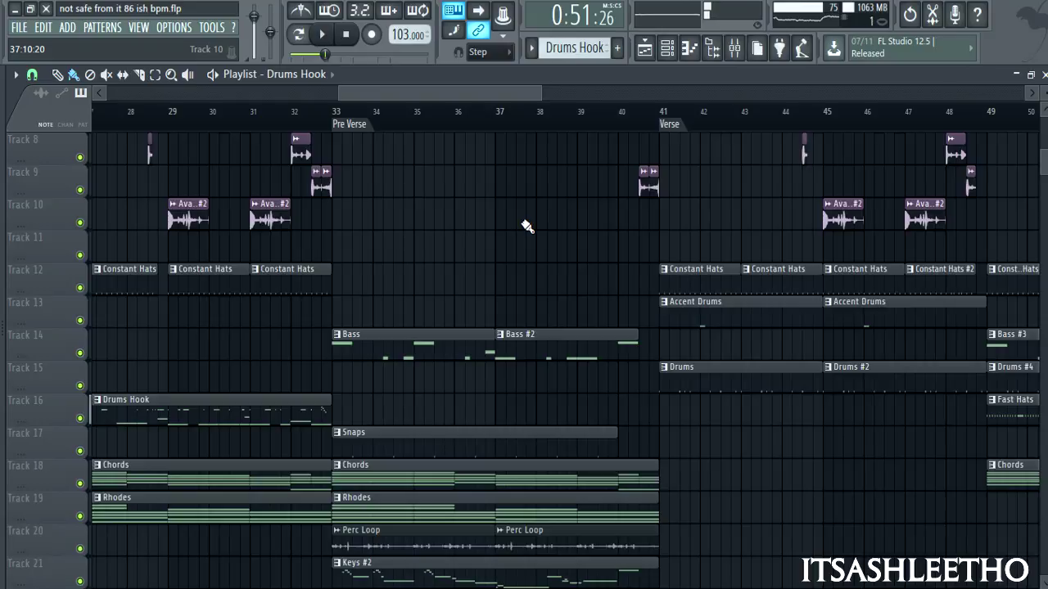
- Select the Pre Verse section in the playlist from bar 33 to bar 41
scroll(707, 147, up, 5)
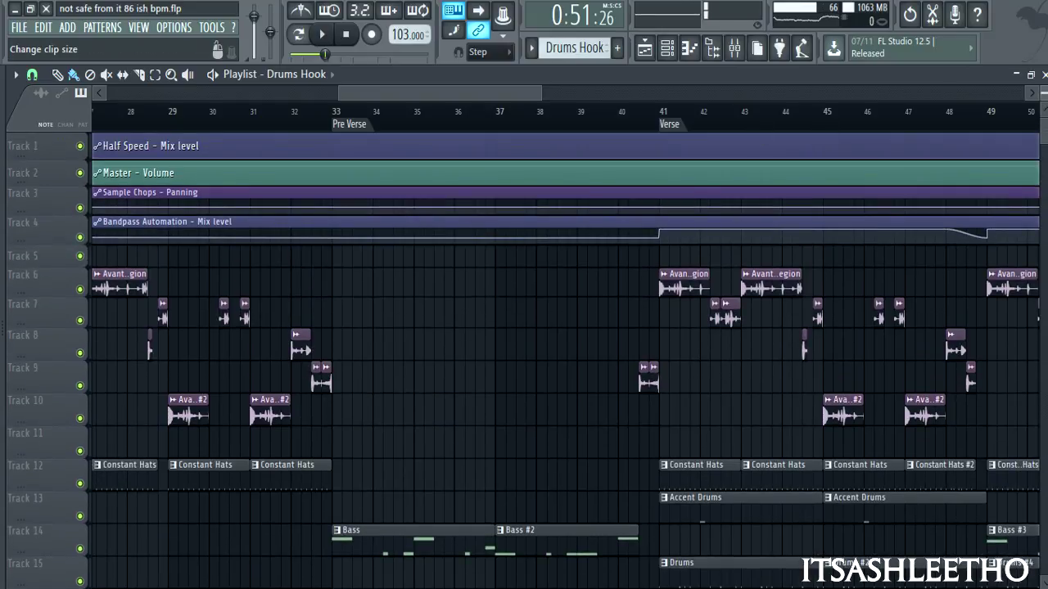
scroll(262, 166, down, 4)
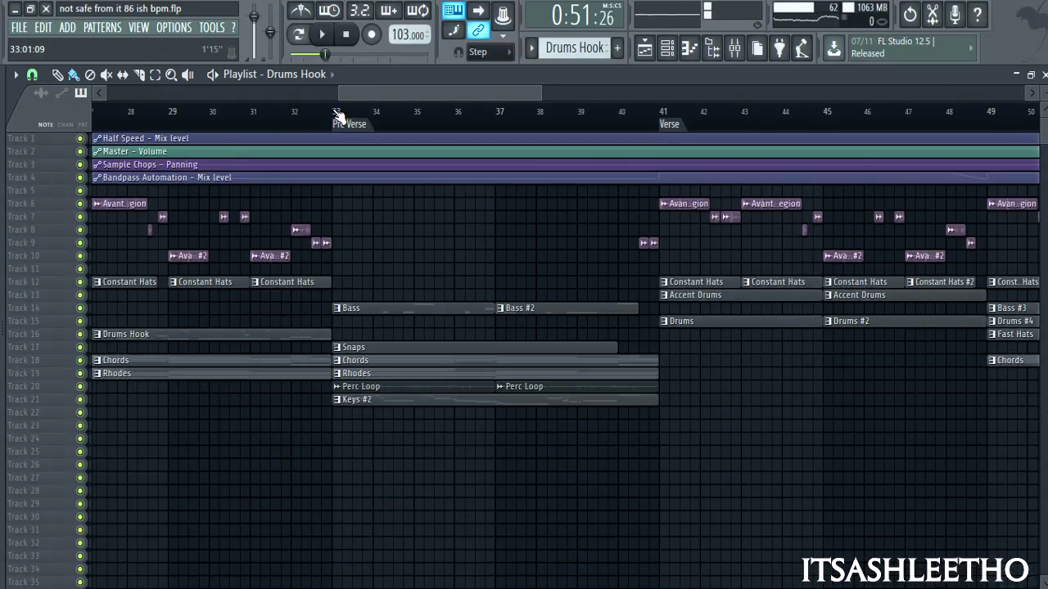
drag(336, 116, 656, 139)
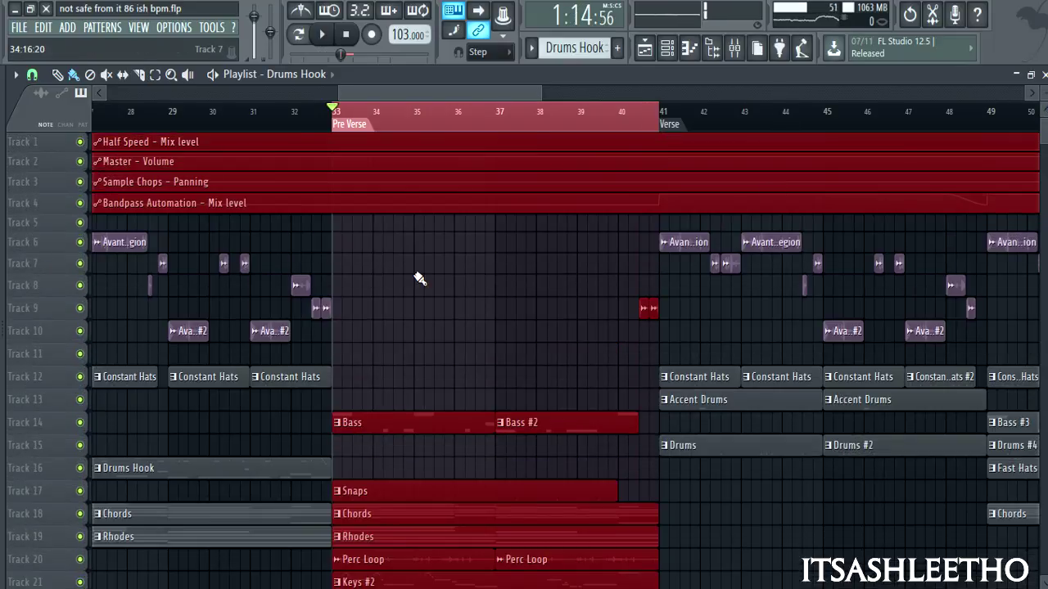
scroll(720, 243, up, 3)
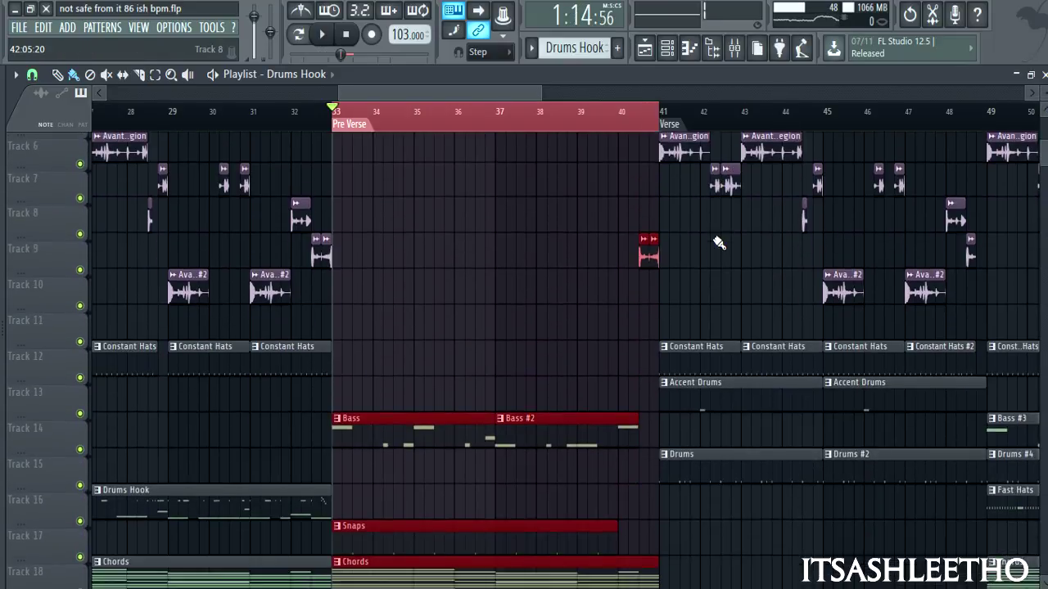
- Open the Snaps pattern to examine its Snap notes and steps, and play the pattern
double_click(390, 484)
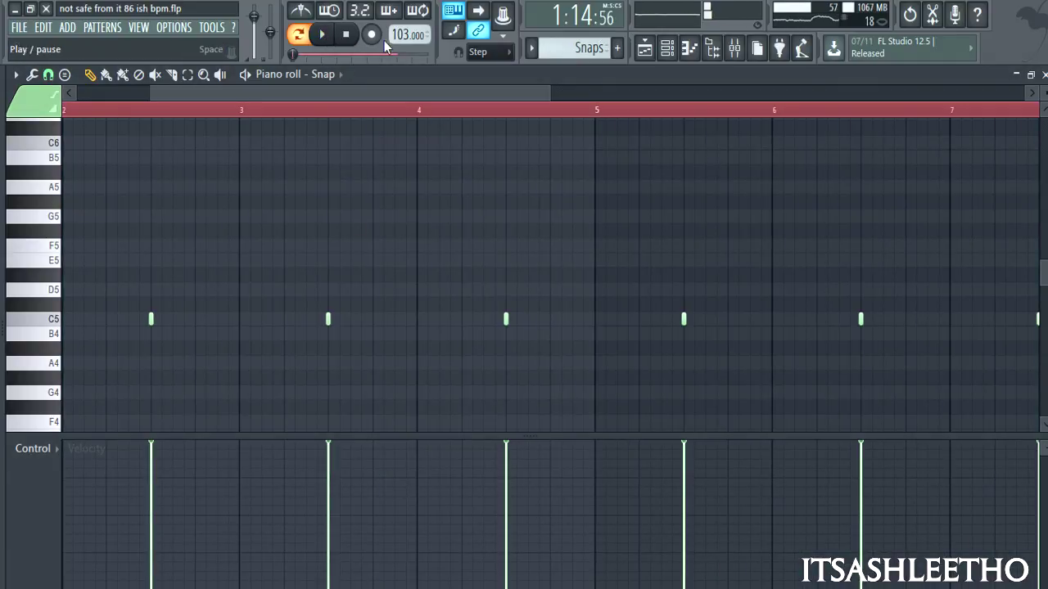
click(667, 50)
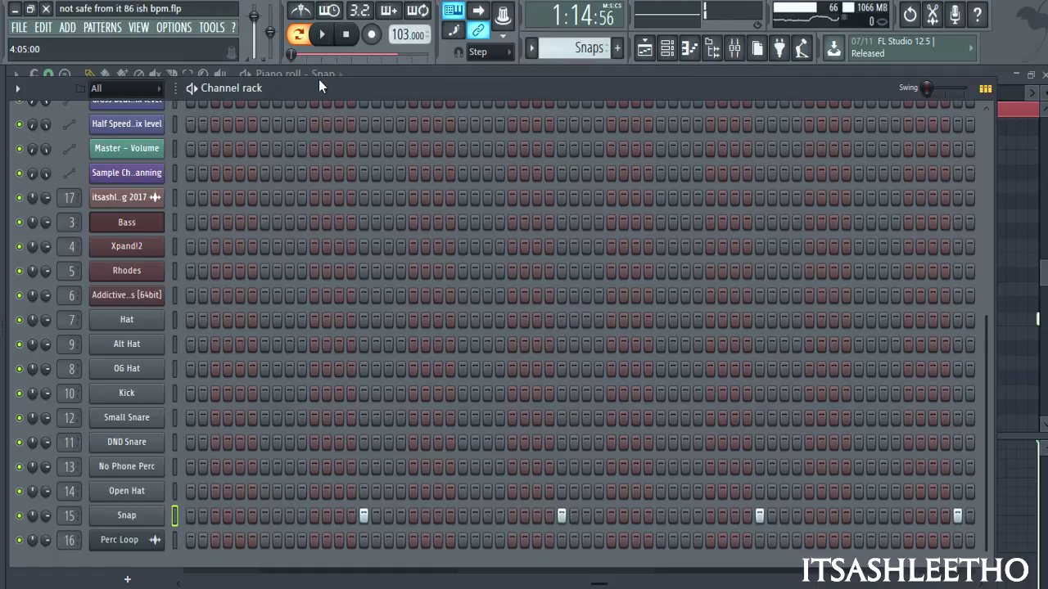
click(322, 37)
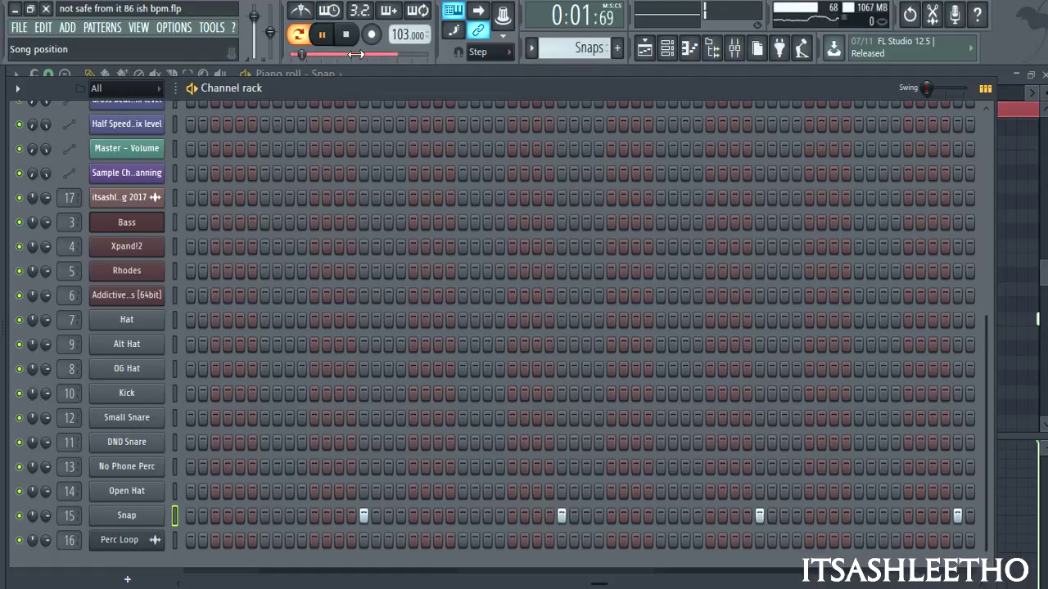
- Examine the Fruity Limiter and Fruity parametric EQ 2 settings on the Snap mixer track, closing each effect
click(738, 49)
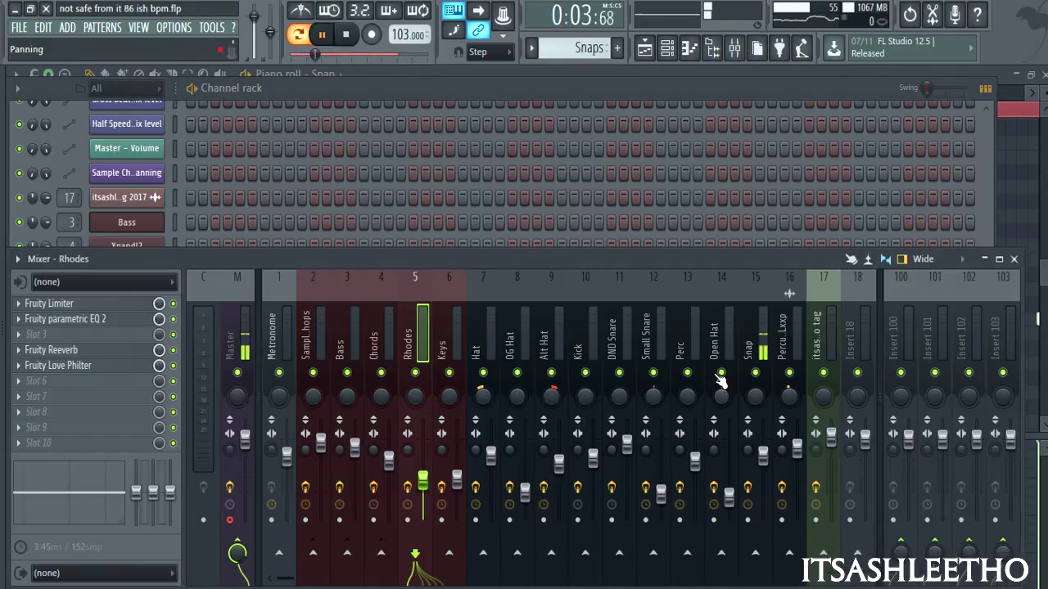
click(739, 345)
click(49, 303)
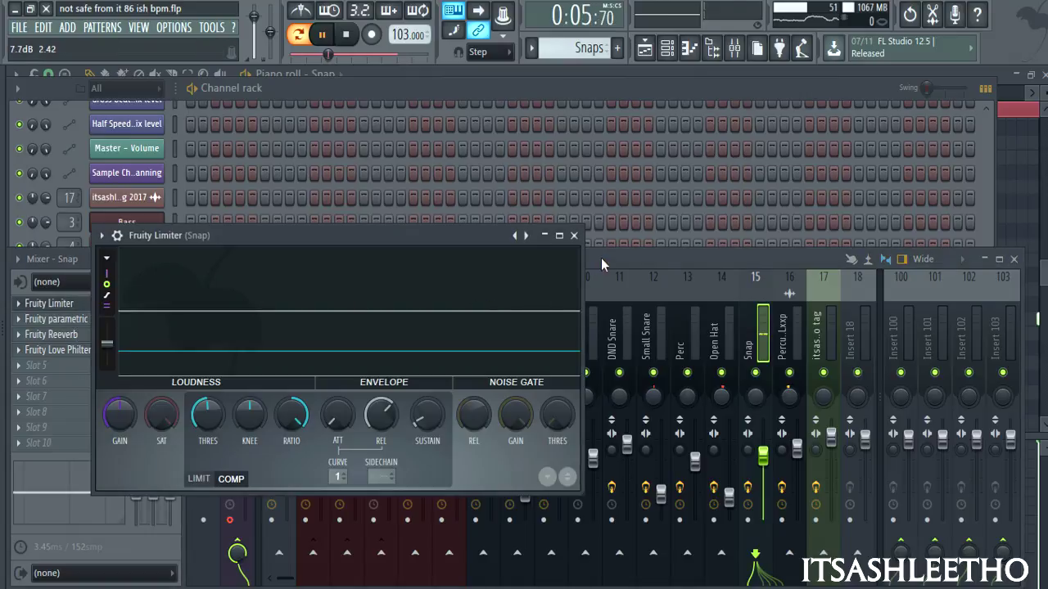
click(574, 236)
click(122, 321)
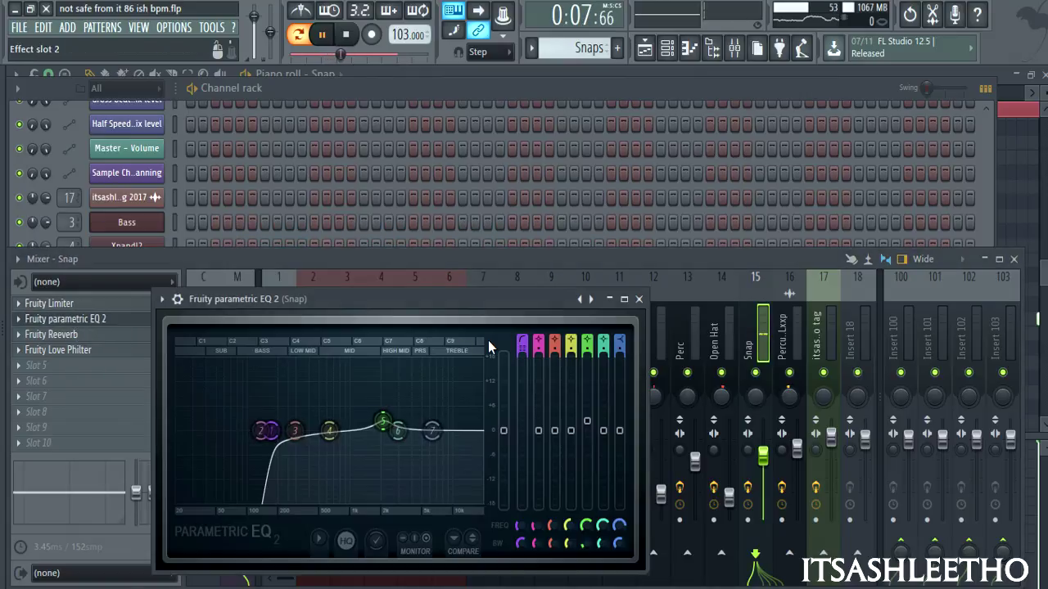
click(638, 299)
- Examine the Fruity Reeverb and Fruity Love Philter settings on the Snap mixer track, closing each effect
click(51, 334)
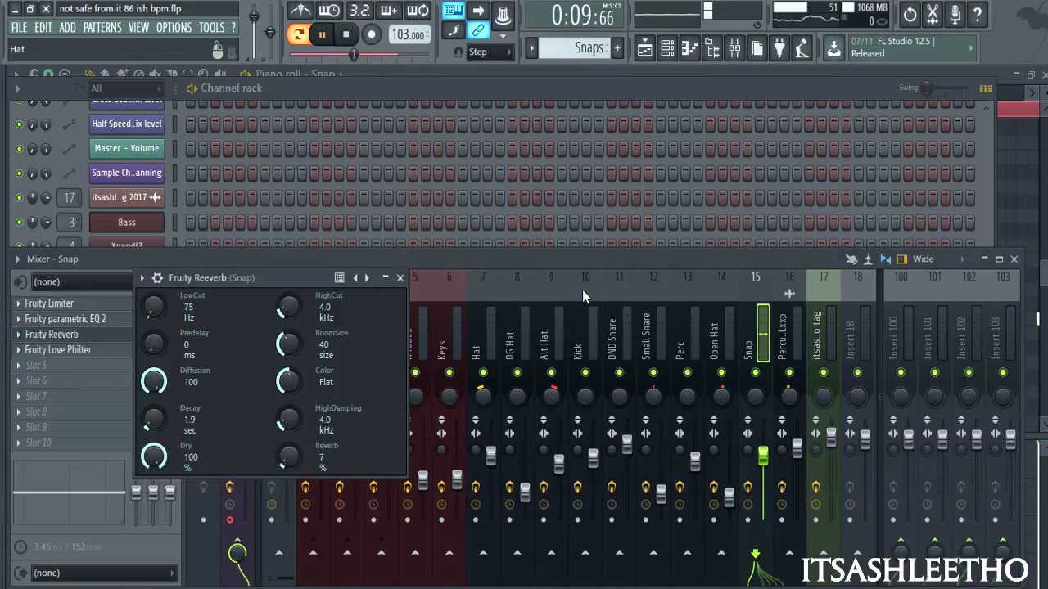
click(398, 279)
click(113, 352)
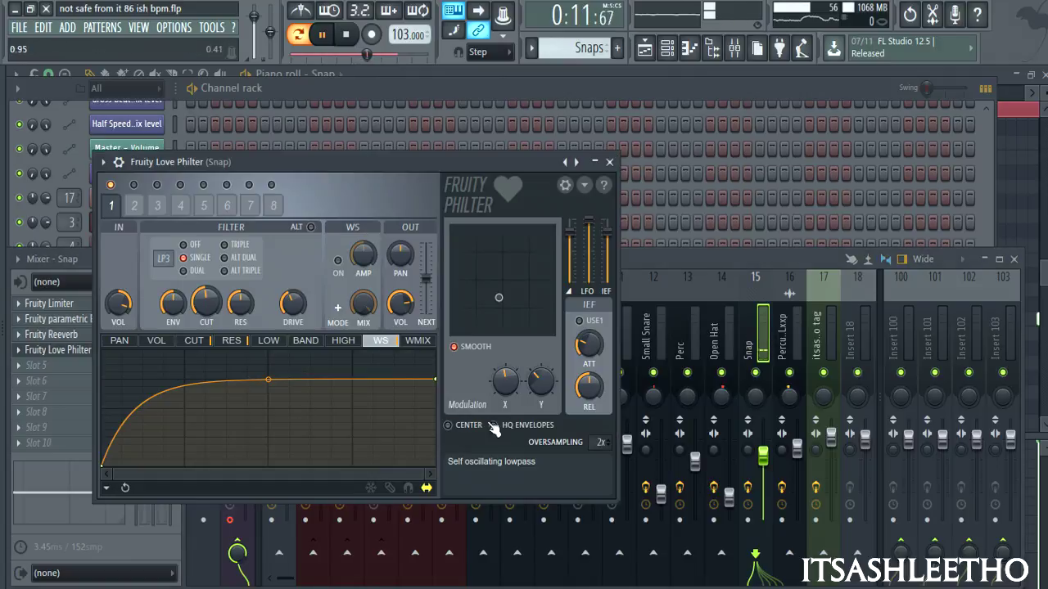
click(611, 163)
- Return to the playlist and stop the Snaps pattern's playback
click(625, 100)
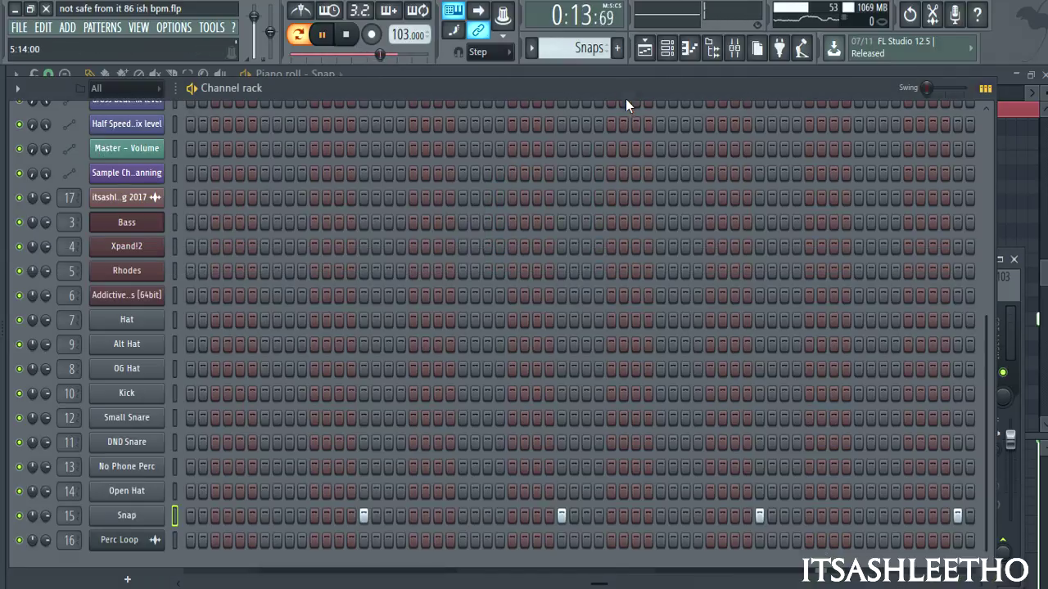
click(580, 74)
click(644, 48)
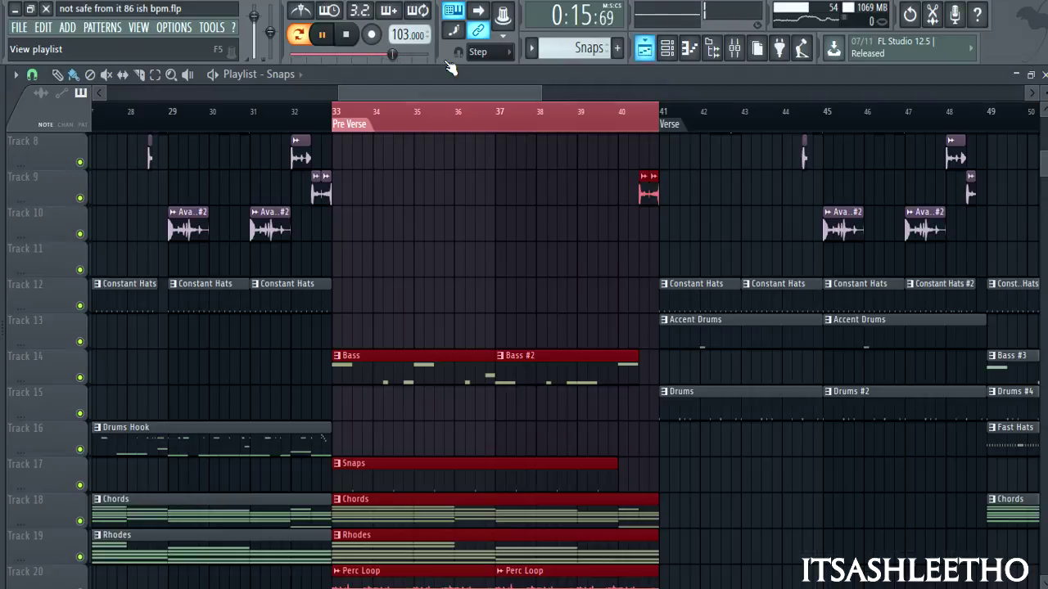
click(347, 34)
- Open the Perc Loop clip's sample settings and its Percussion Lxxp mixer track to examine the effects chain
scroll(437, 304, down, 4)
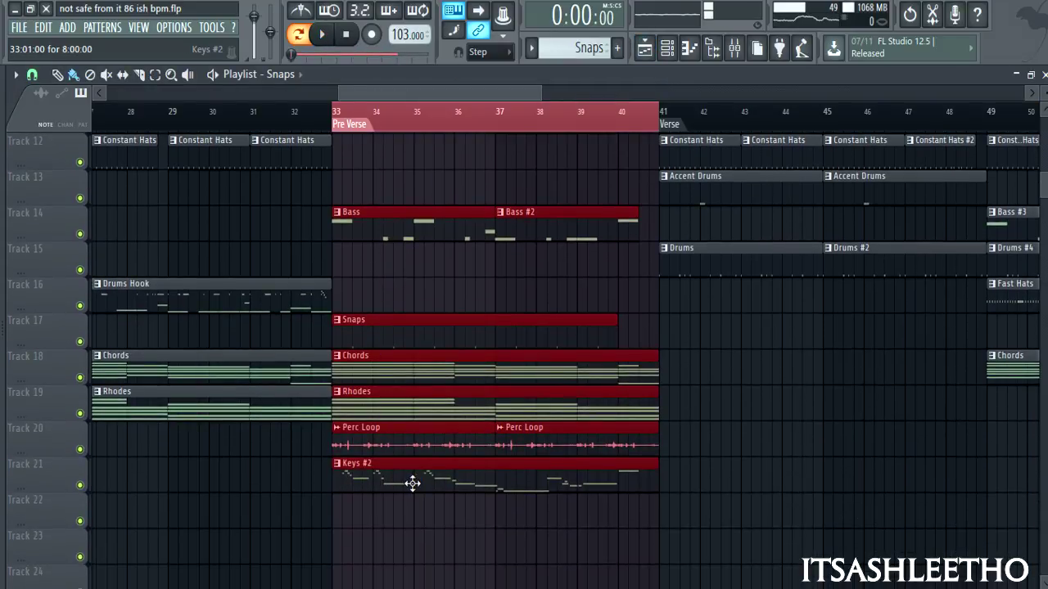
double_click(397, 446)
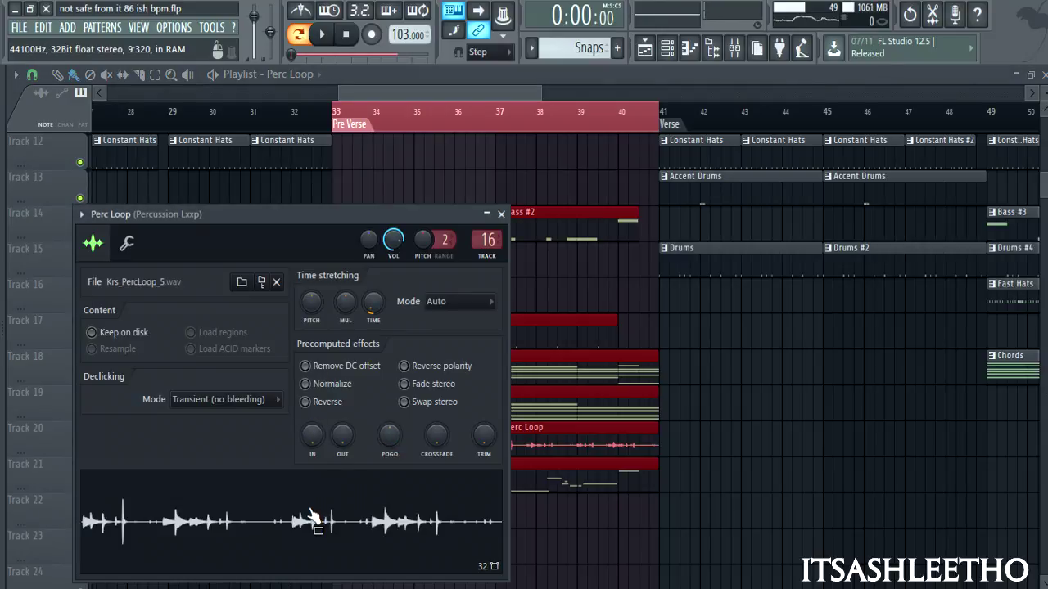
click(734, 48)
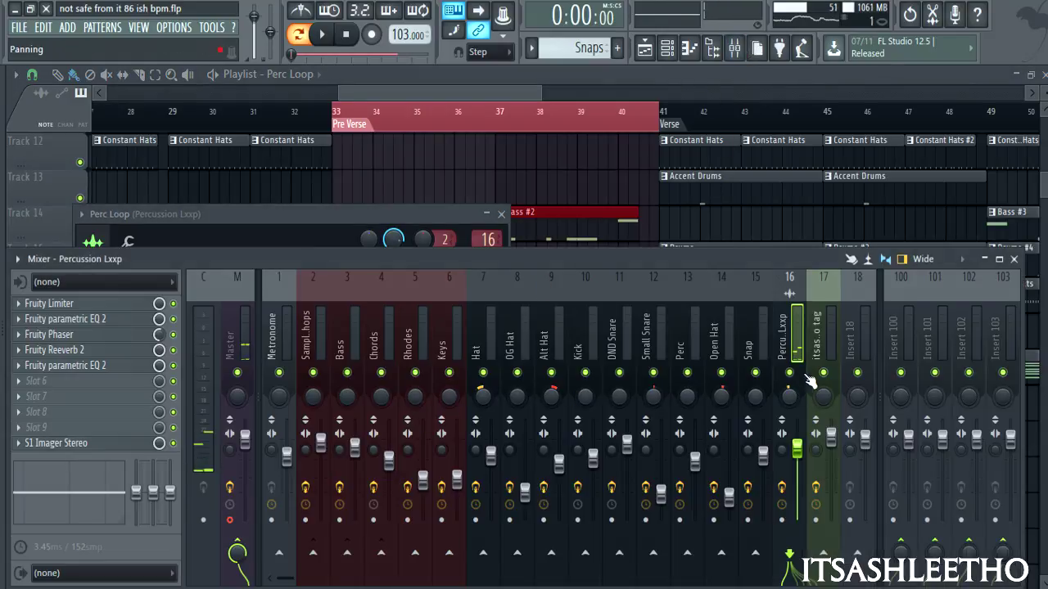
- Examine the Fruity Reeverb 2 and Fruity Limiter on the Percussion Lxxp mixer track, close them, and return to the playlist
click(89, 354)
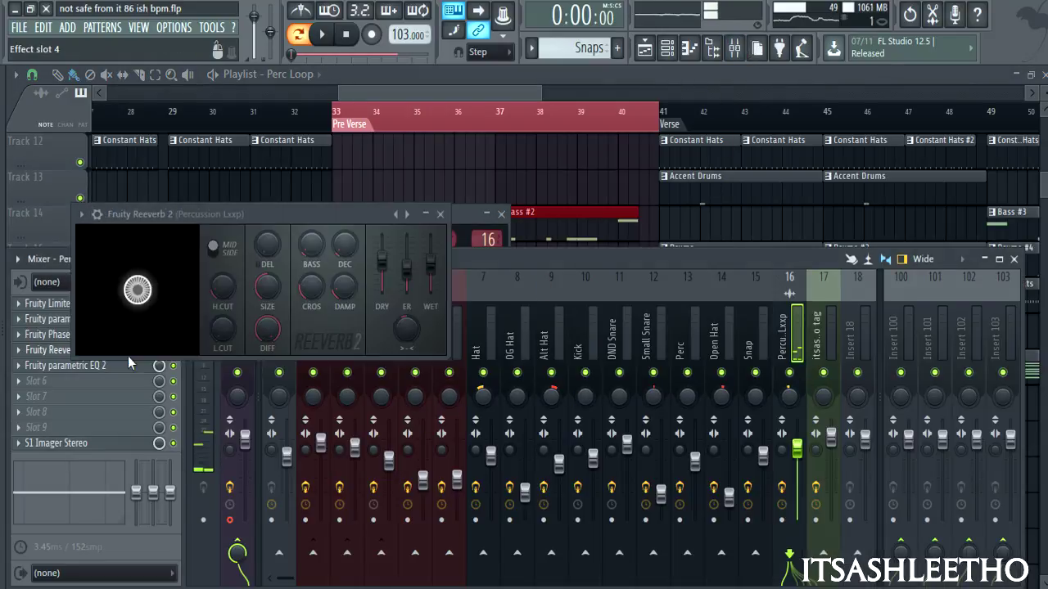
click(440, 214)
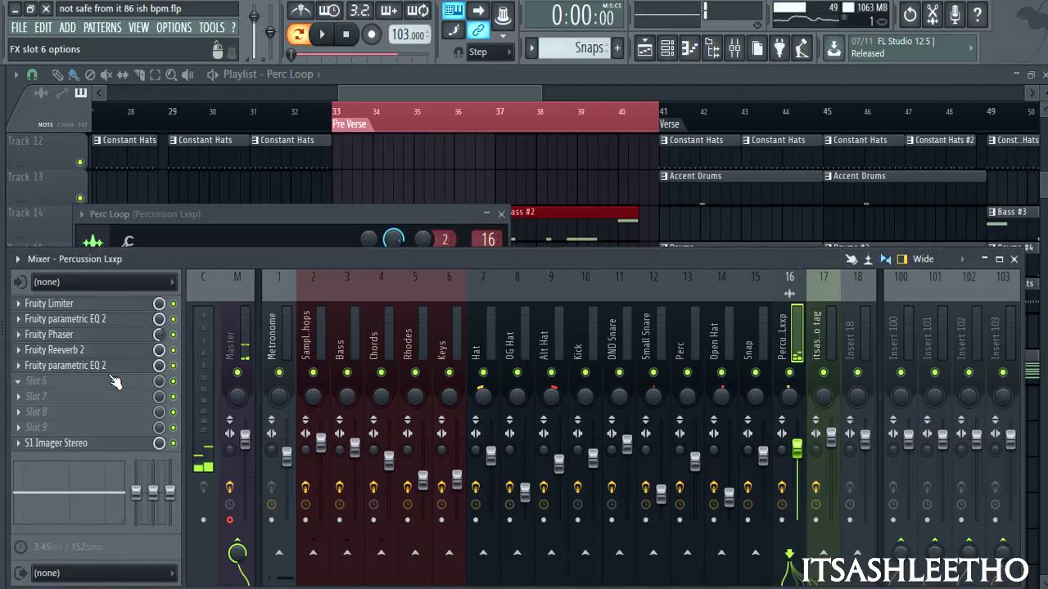
click(135, 304)
click(575, 236)
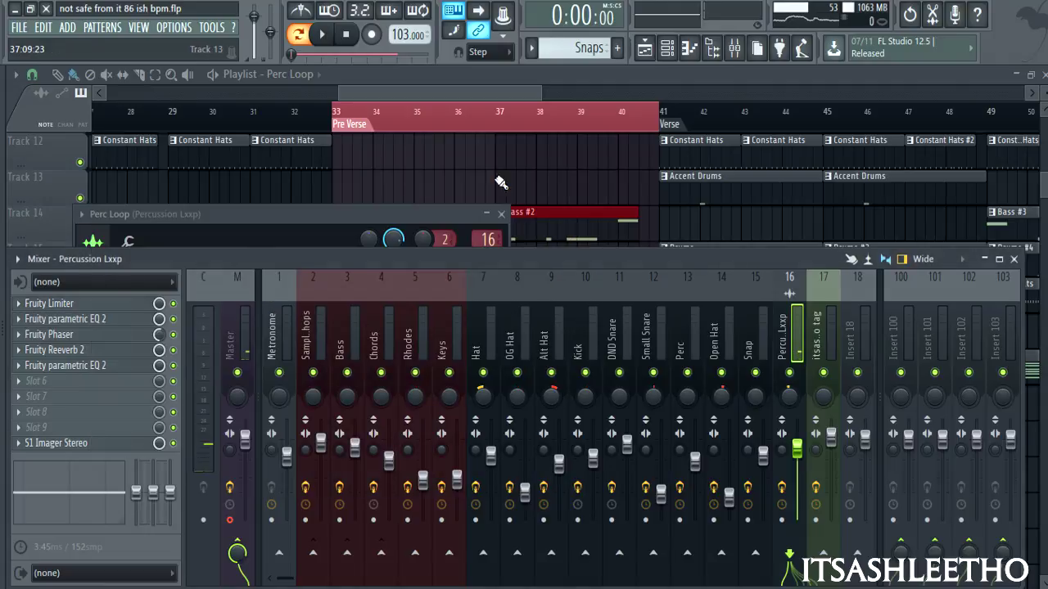
click(370, 213)
click(461, 92)
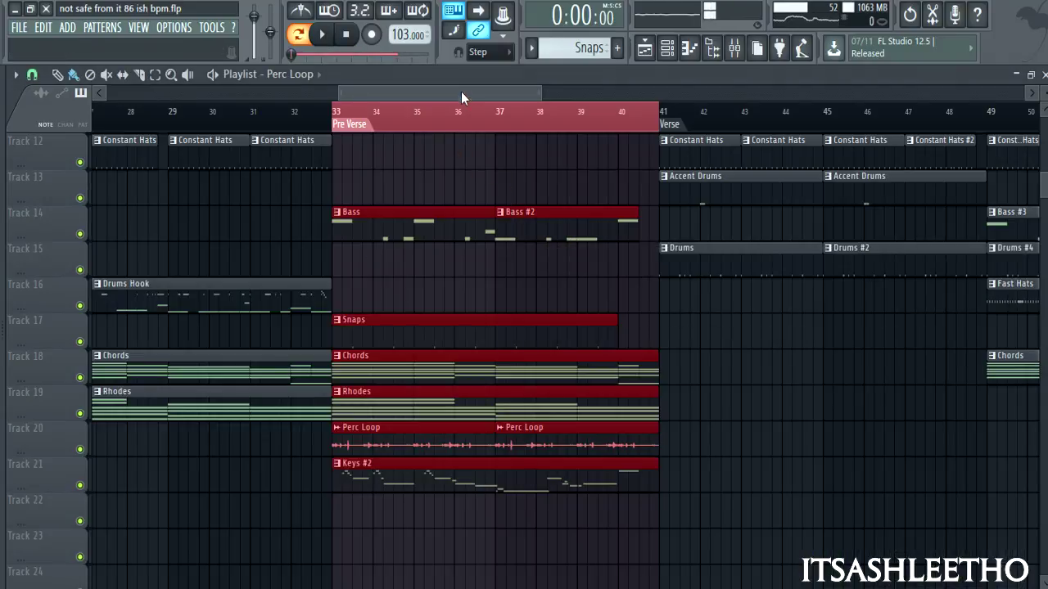
- Switch to the Keys #2 pattern and open its Addictive Keys notes in the piano roll
scroll(467, 402, down, 1)
click(667, 49)
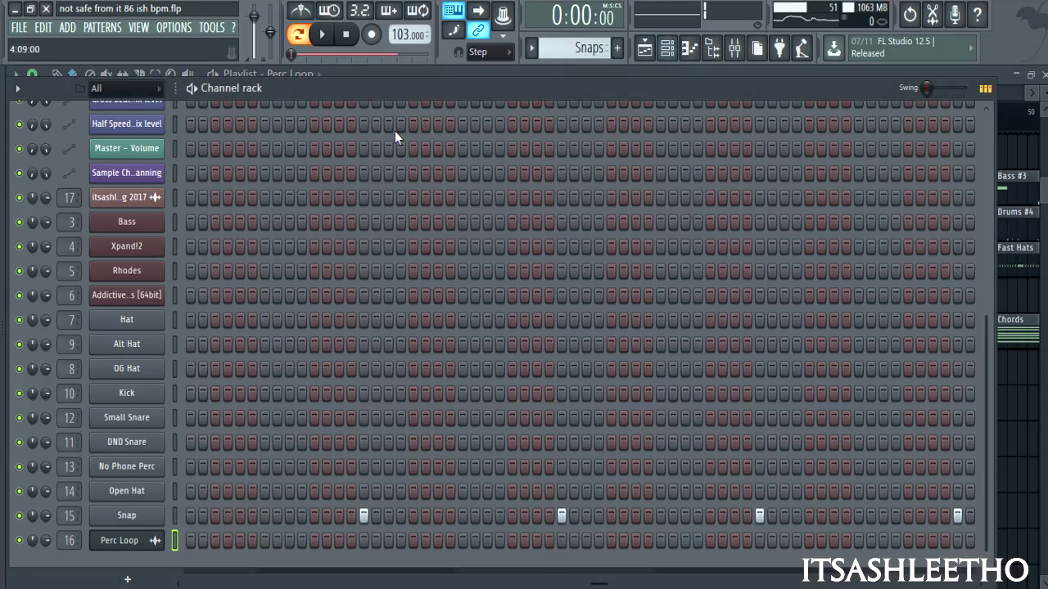
click(586, 49)
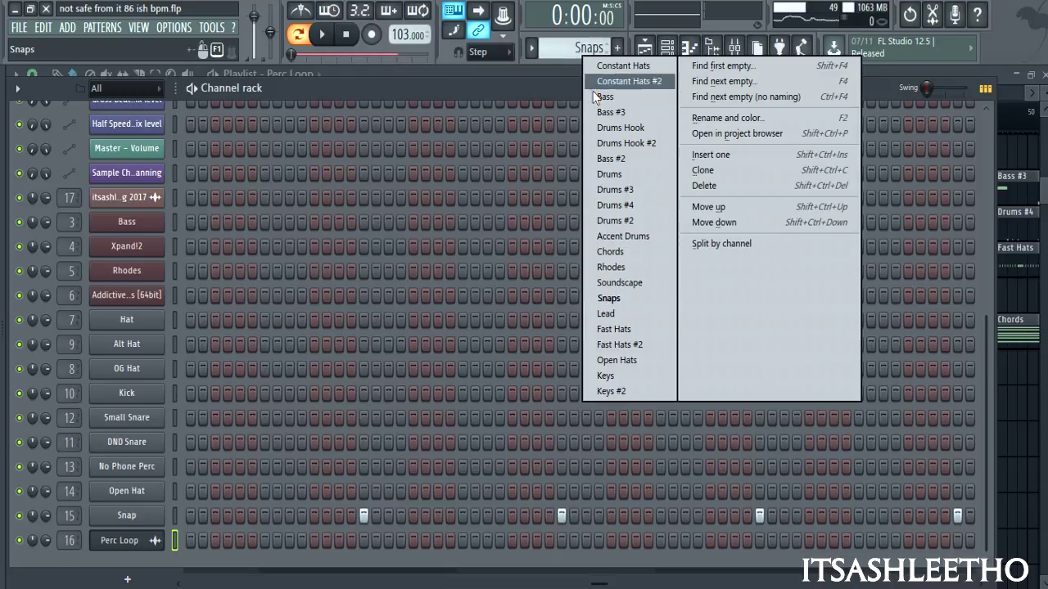
click(612, 390)
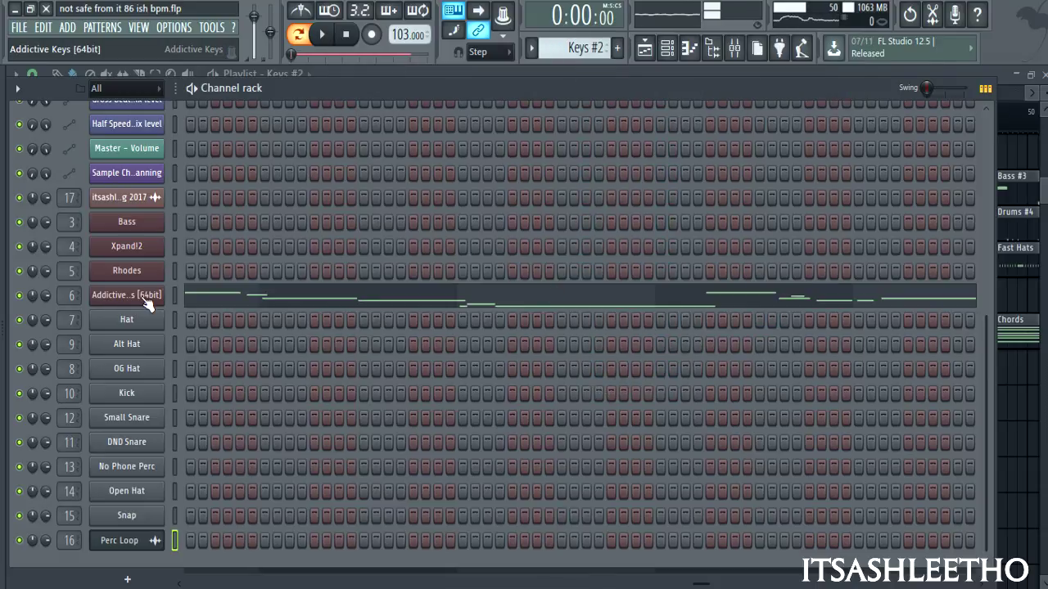
click(213, 295)
scroll(258, 250, up, 3)
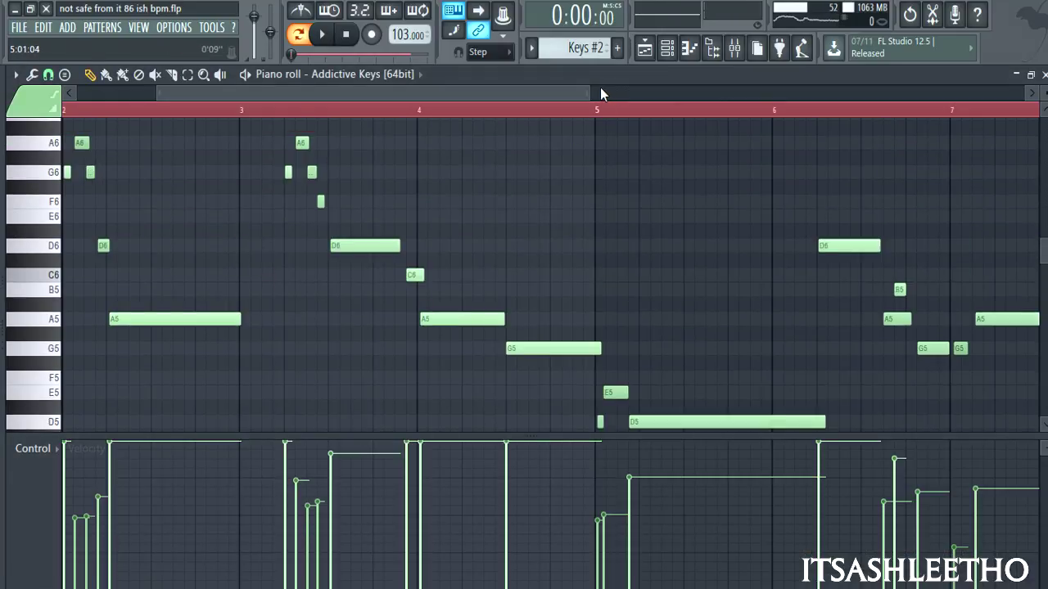
- Enlarge the piano roll's note area and play Keys #2 to examine the whole Addictive Keys melody from bar 1
drag(600, 94, 776, 94)
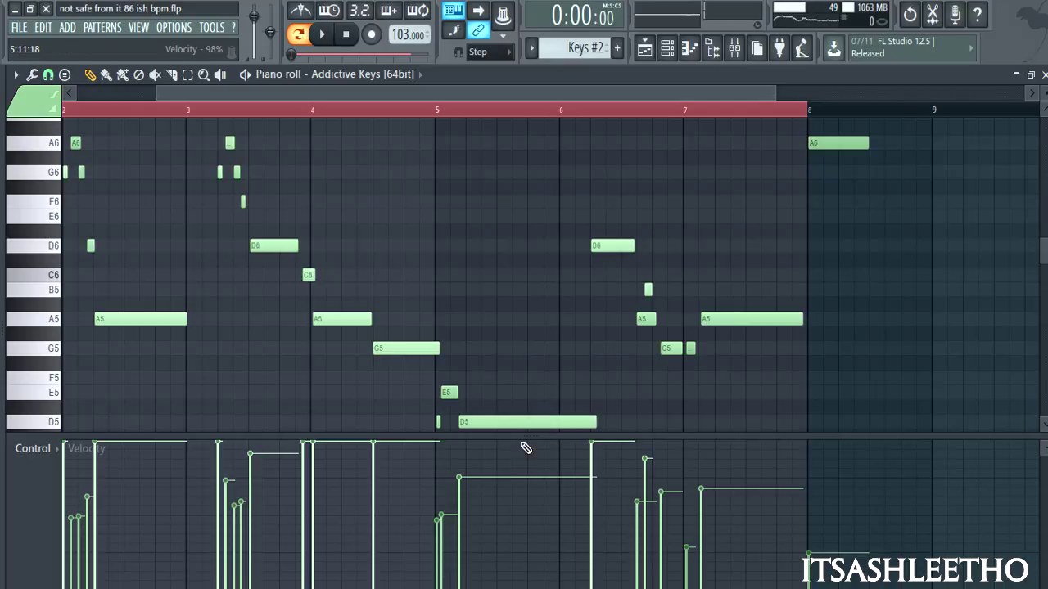
drag(520, 515, 524, 547)
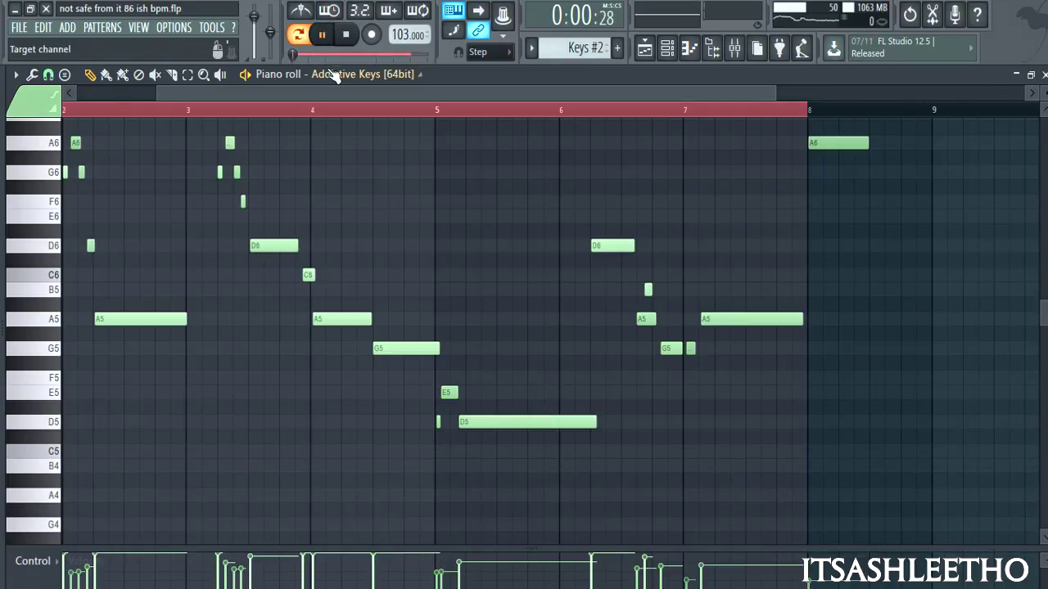
drag(251, 101, 73, 99)
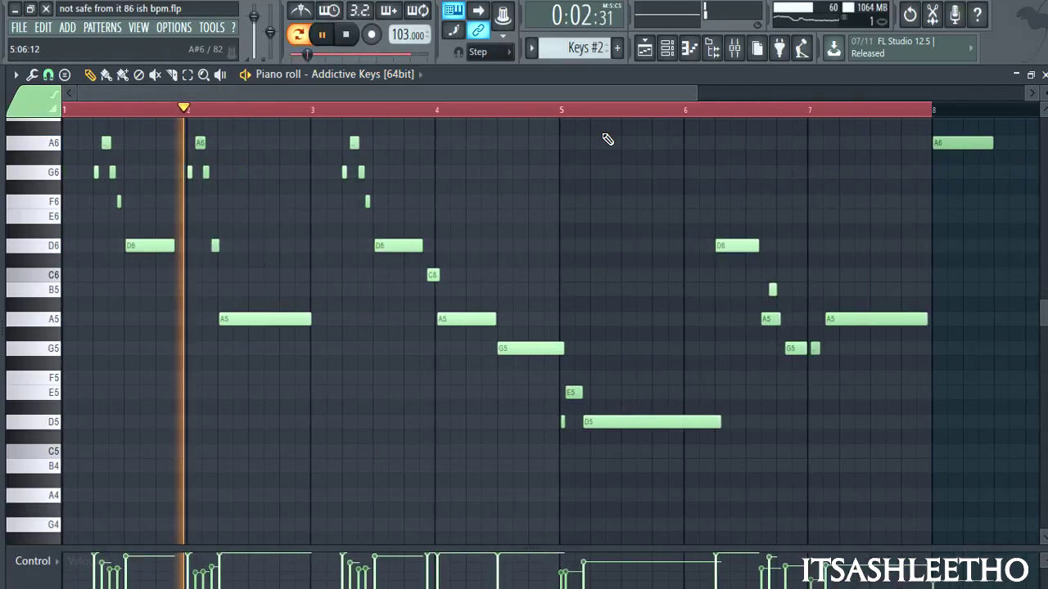
scroll(584, 169, up, 3)
drag(1042, 113, 1028, 110)
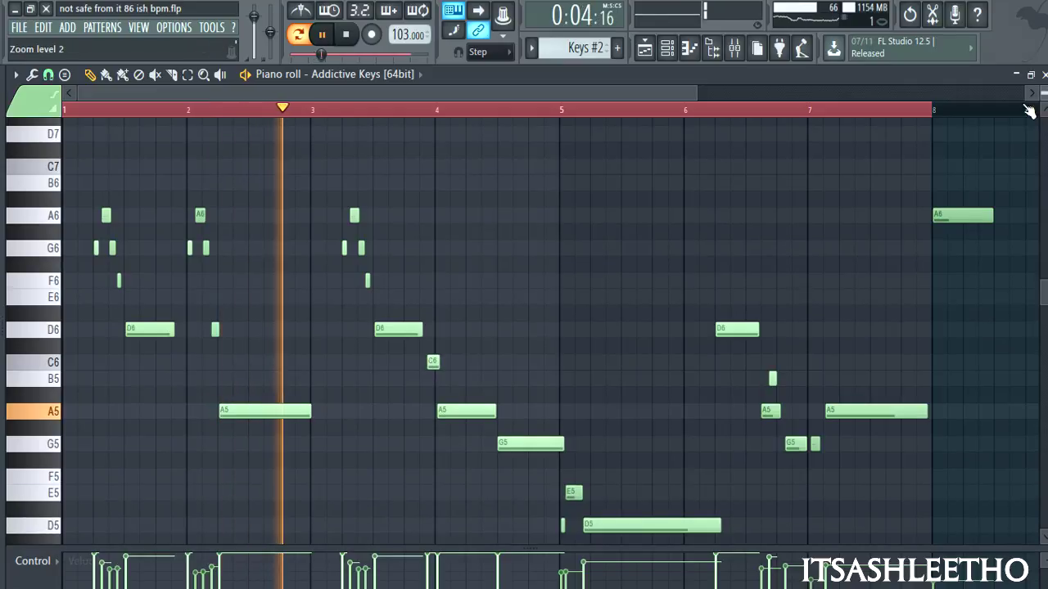
- Follow the Keys #2 playback through bar 7, stop it, and return from the piano roll to the playlist
scroll(457, 213, down, 1)
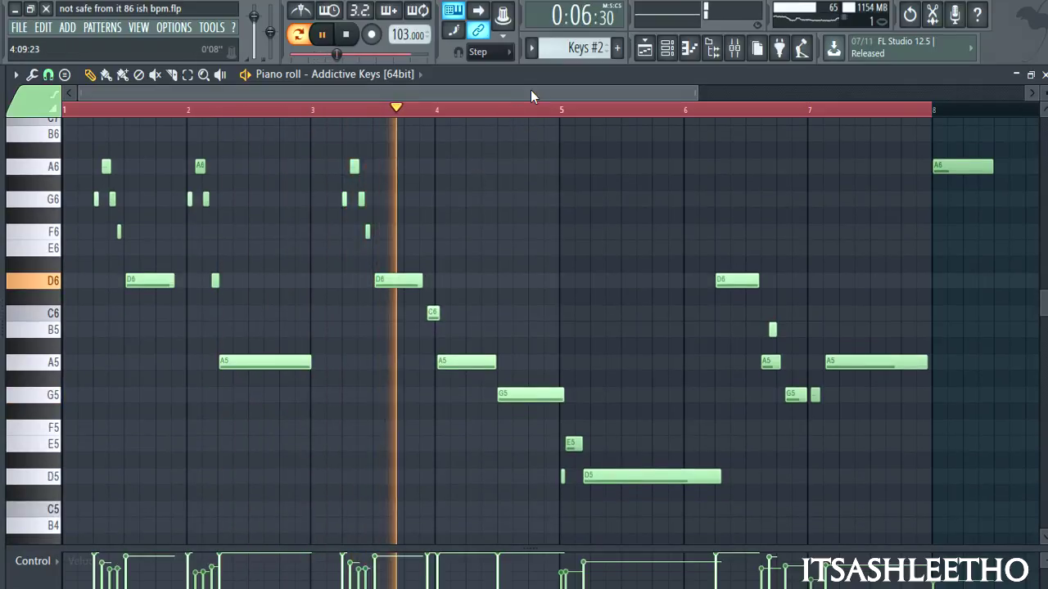
drag(530, 90, 674, 104)
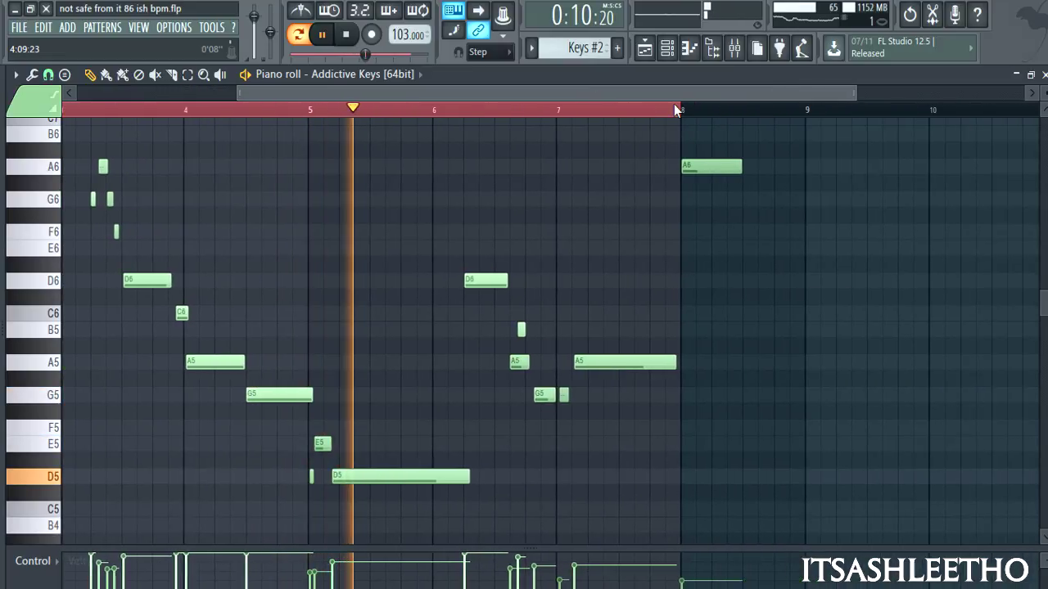
drag(467, 96, 519, 101)
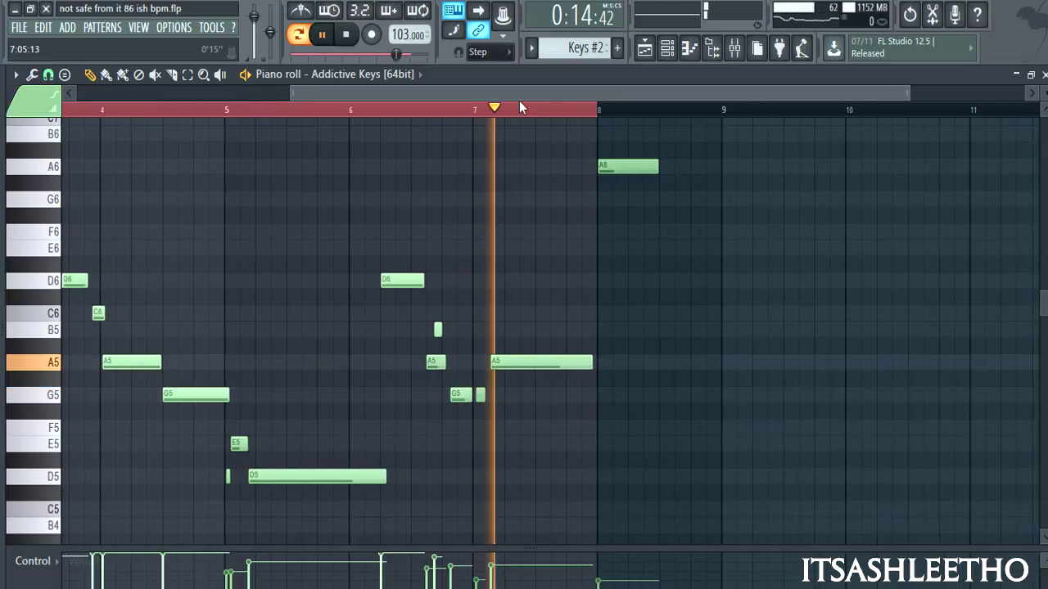
click(351, 37)
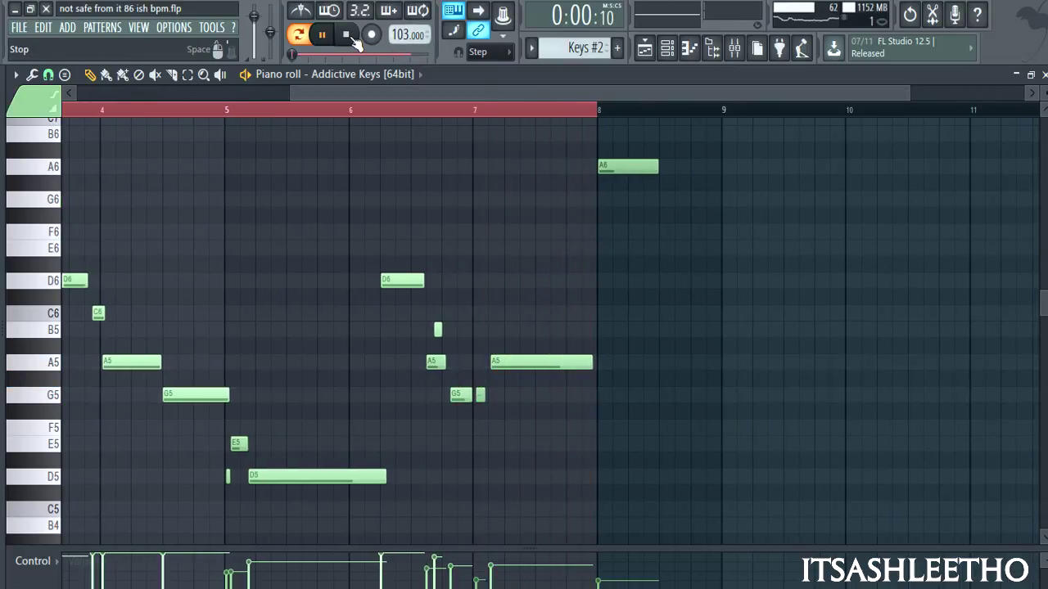
click(1043, 75)
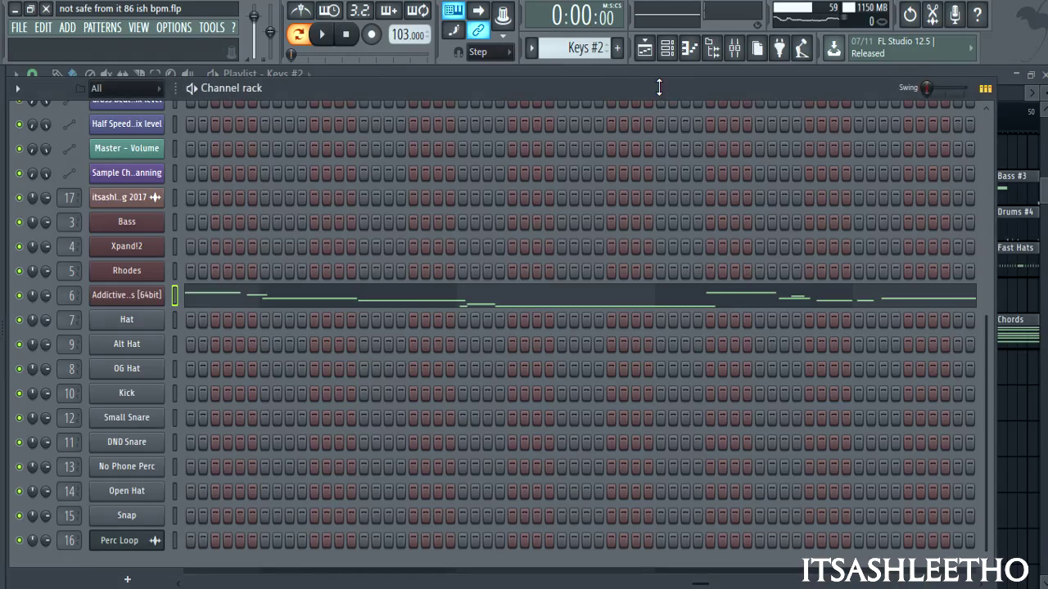
click(680, 70)
- Deselect the Pre Verse clips and examine how that section's tracks compare with the neighbouring Hook and Verse
scroll(568, 245, down, 3)
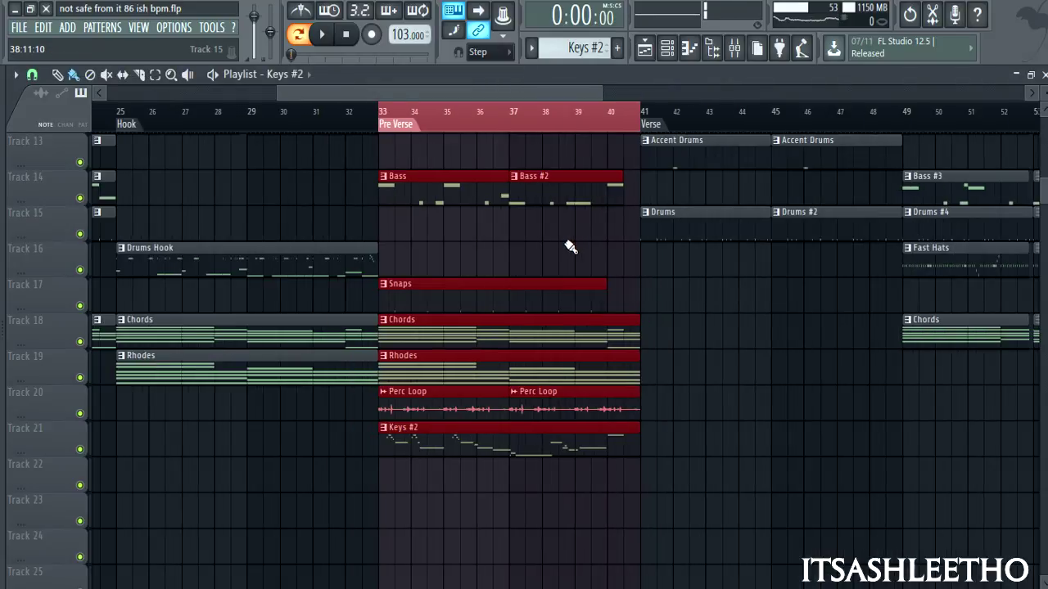
scroll(532, 295, up, 1)
ctrl+click(692, 414)
scroll(678, 415, up, 1)
scroll(673, 417, up, 1)
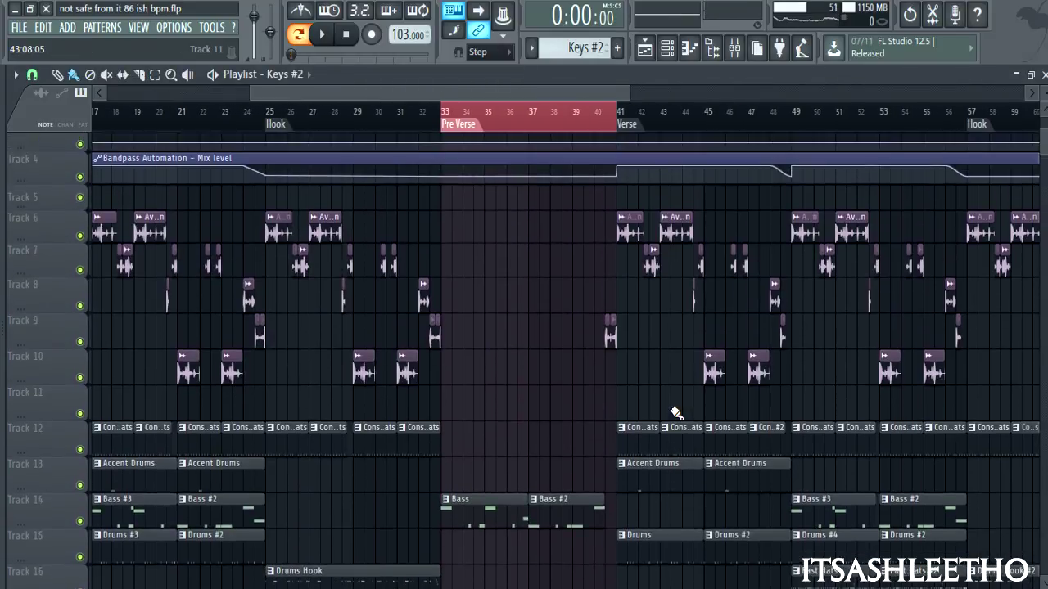
scroll(622, 401, down, 3)
alt+scroll(549, 270, down, 3)
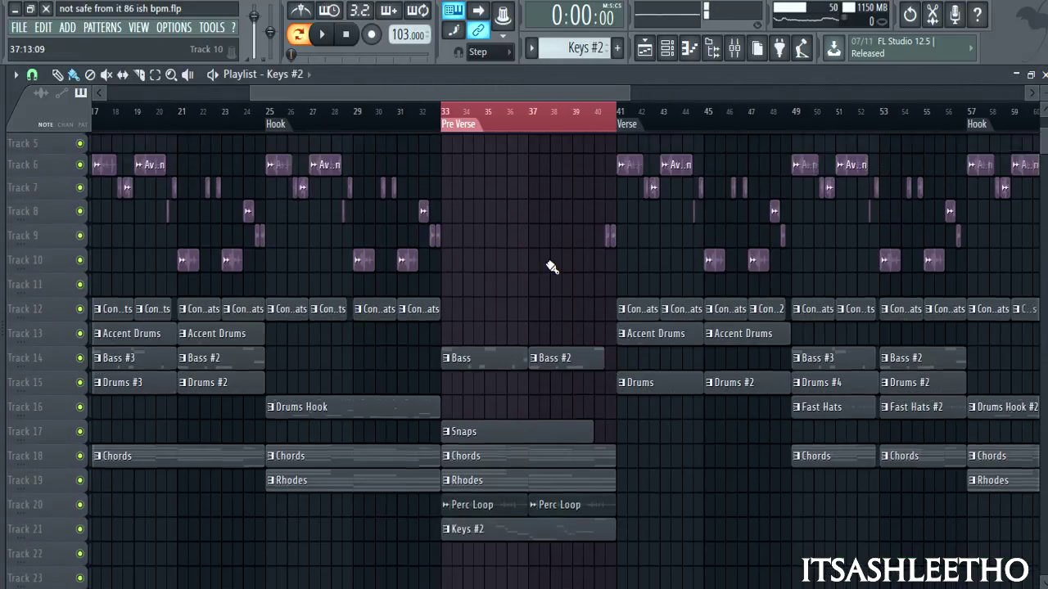
- Examine the two vocal chops on Track 9 that lead from bar 40 into the Verse at bar 41
scroll(651, 289, up, 1)
ctrl+scroll(645, 283, up, 5)
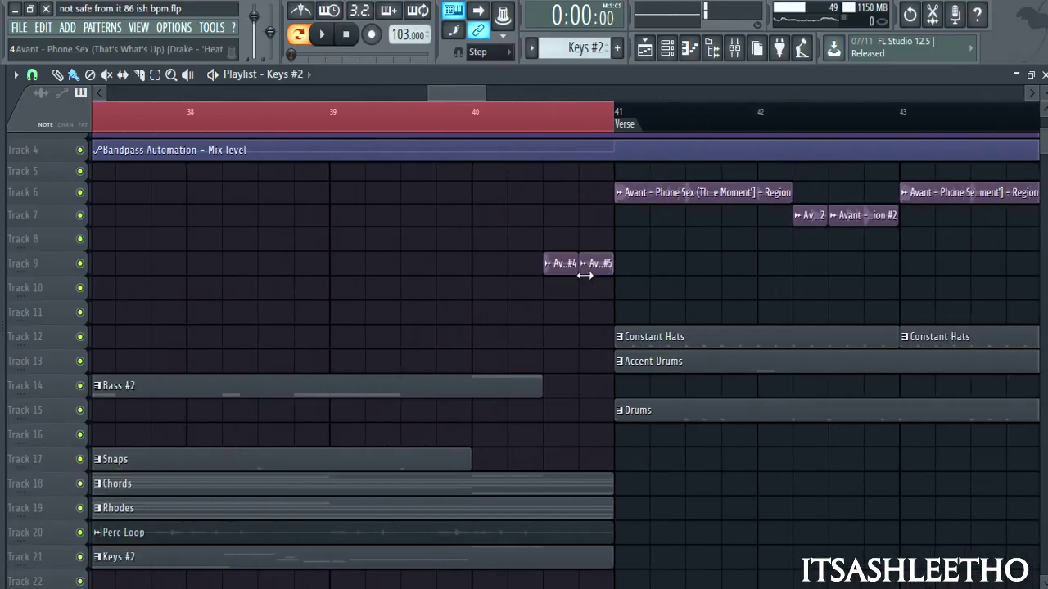
ctrl+scroll(575, 227, up, 2)
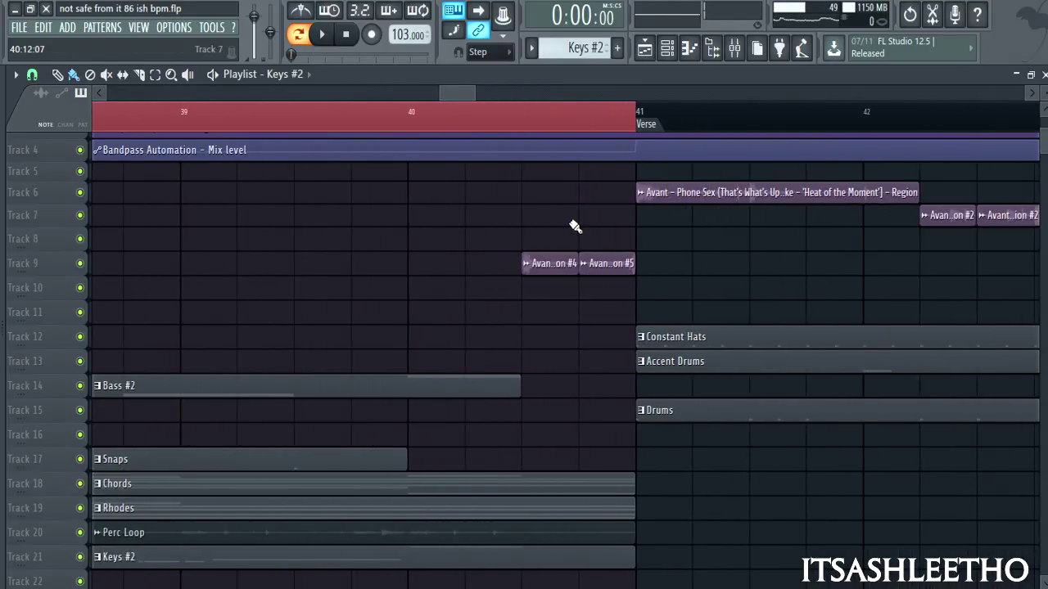
ctrl+scroll(575, 227, down, 2)
ctrl+scroll(540, 194, down, 6)
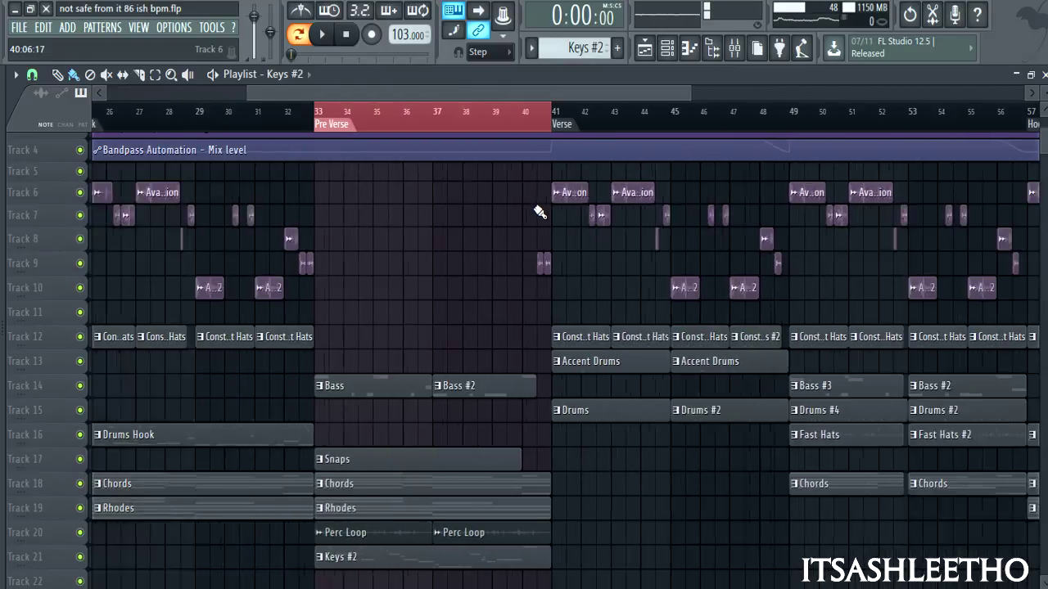
scroll(418, 152, down, 1)
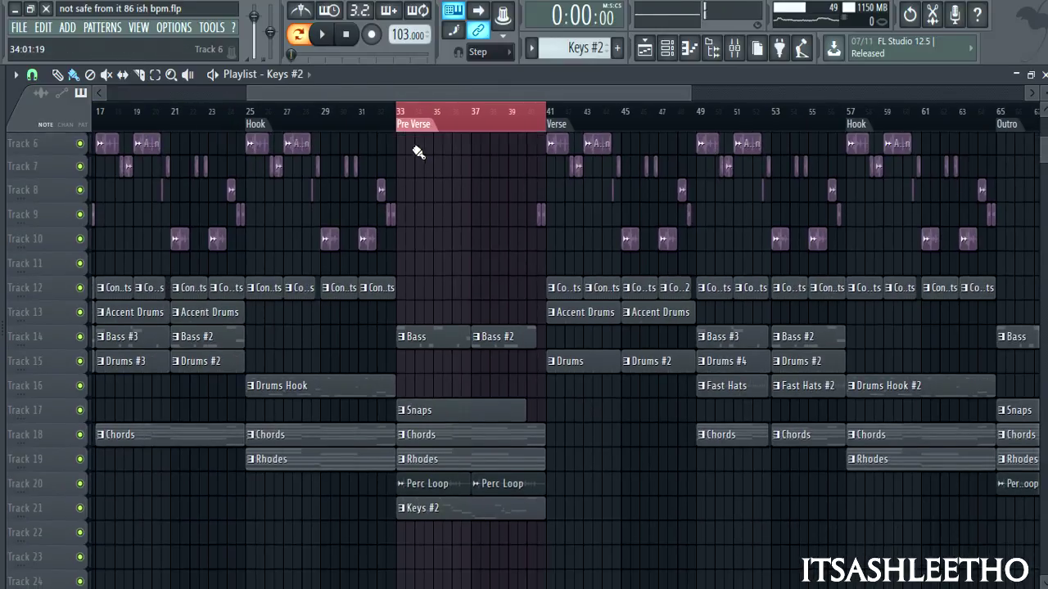
- Clear the Pre Verse time selection and play the song from bar 30 in the Hook through the Pre Verse
click(358, 111)
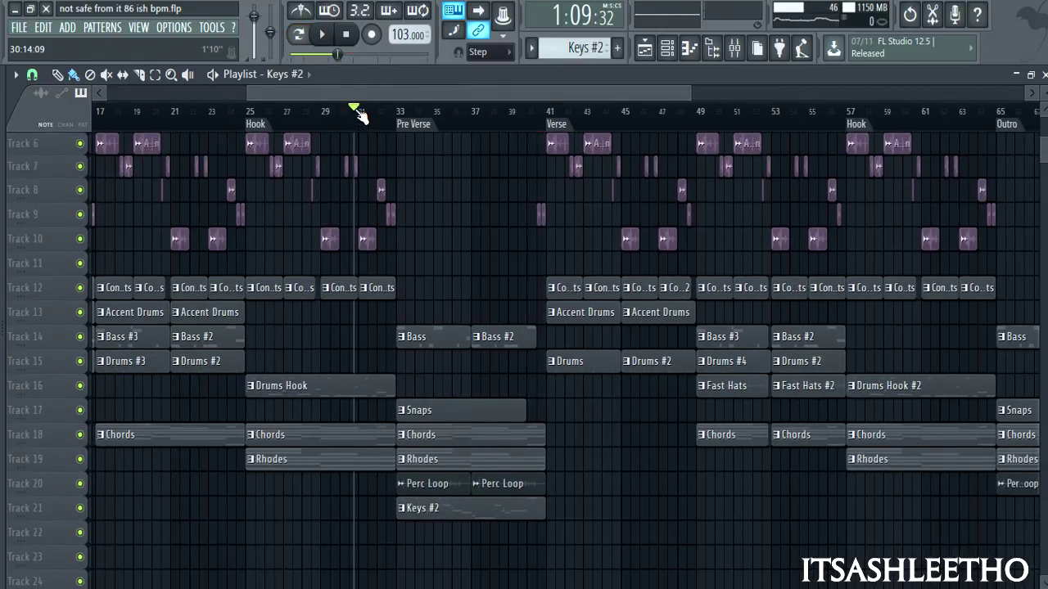
key(space)
drag(433, 90, 491, 92)
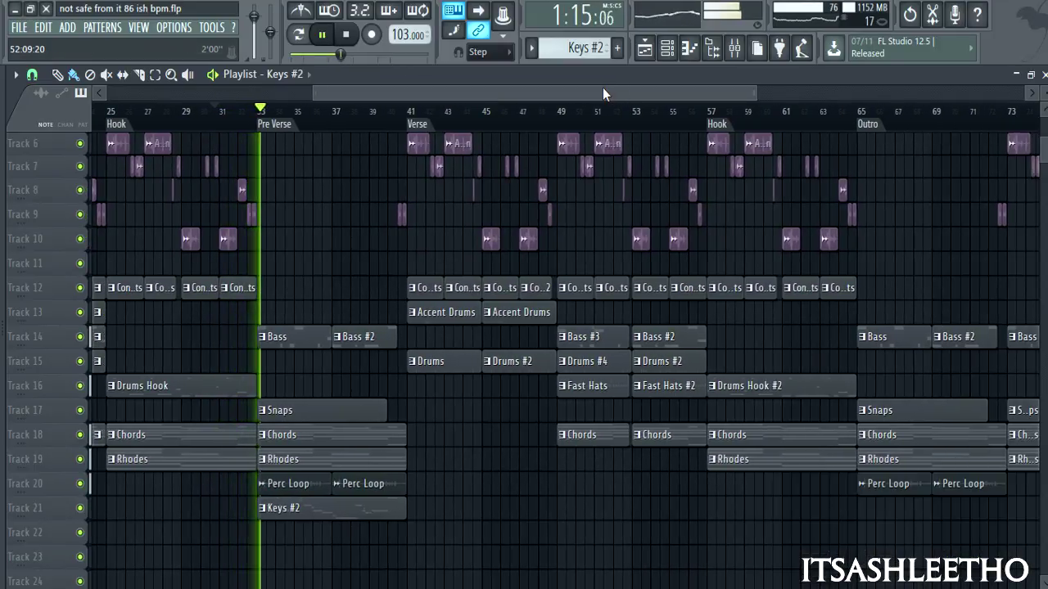
drag(607, 96, 664, 109)
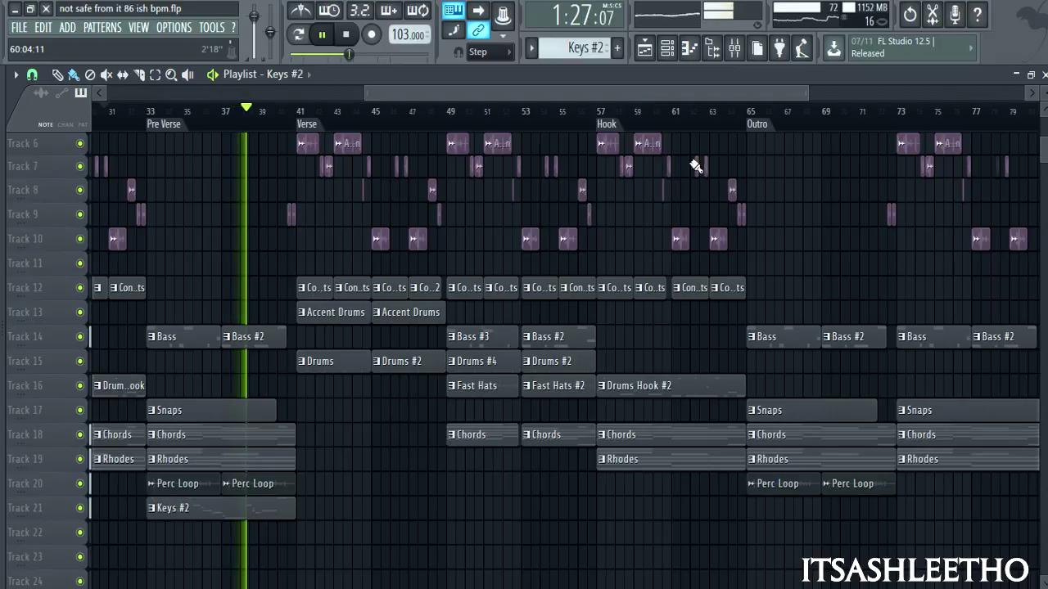
- Follow the playback into the Verse at bar 41 and examine its automation, vocal chops, drums, bass and Fast Hats clips
scroll(608, 357, up, 2)
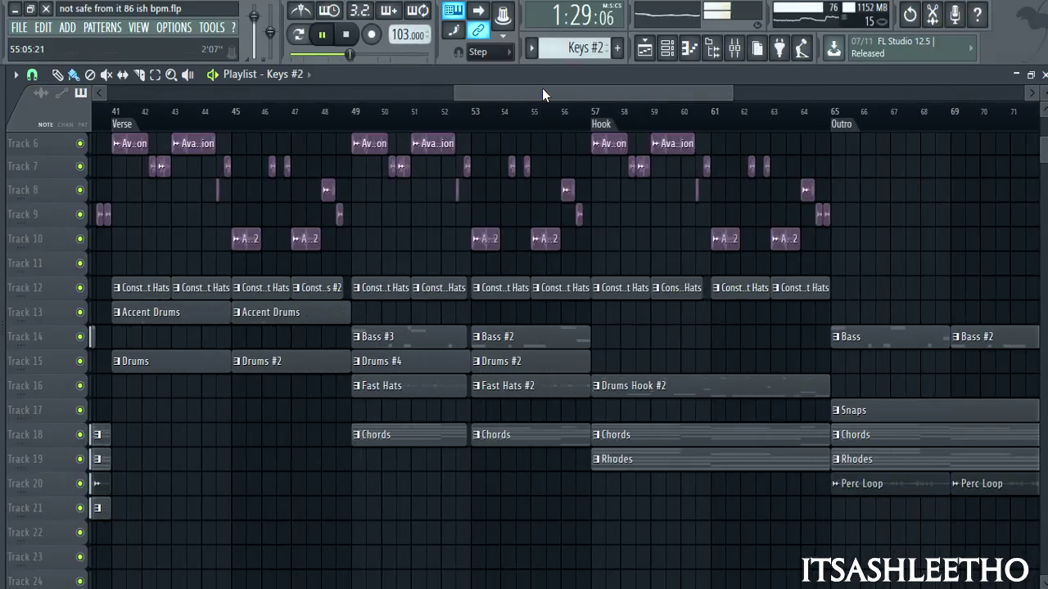
drag(541, 88, 519, 89)
scroll(362, 253, up, 3)
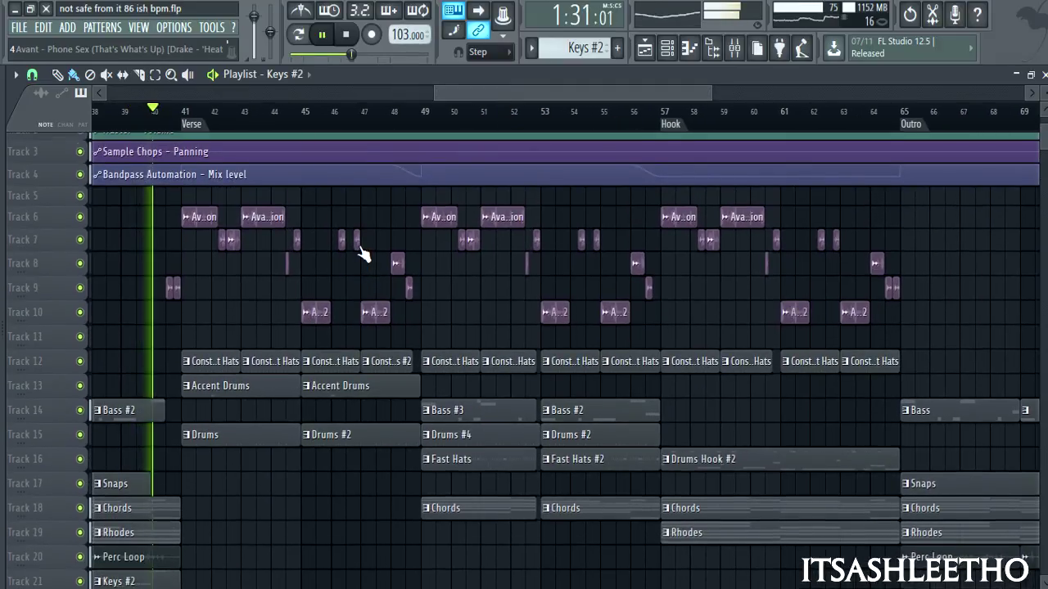
scroll(362, 254, up, 2)
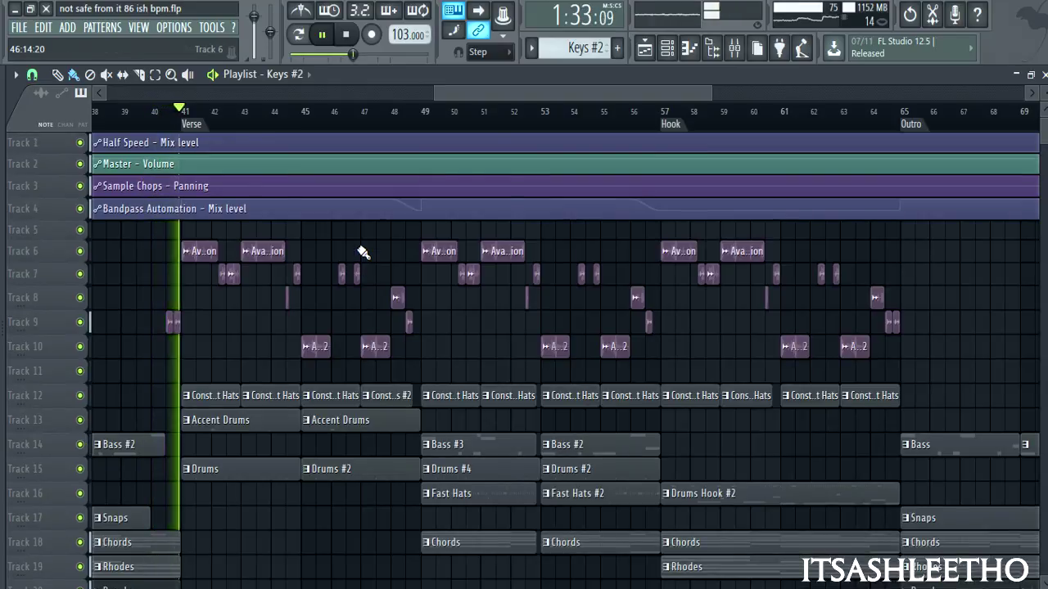
drag(525, 92, 541, 101)
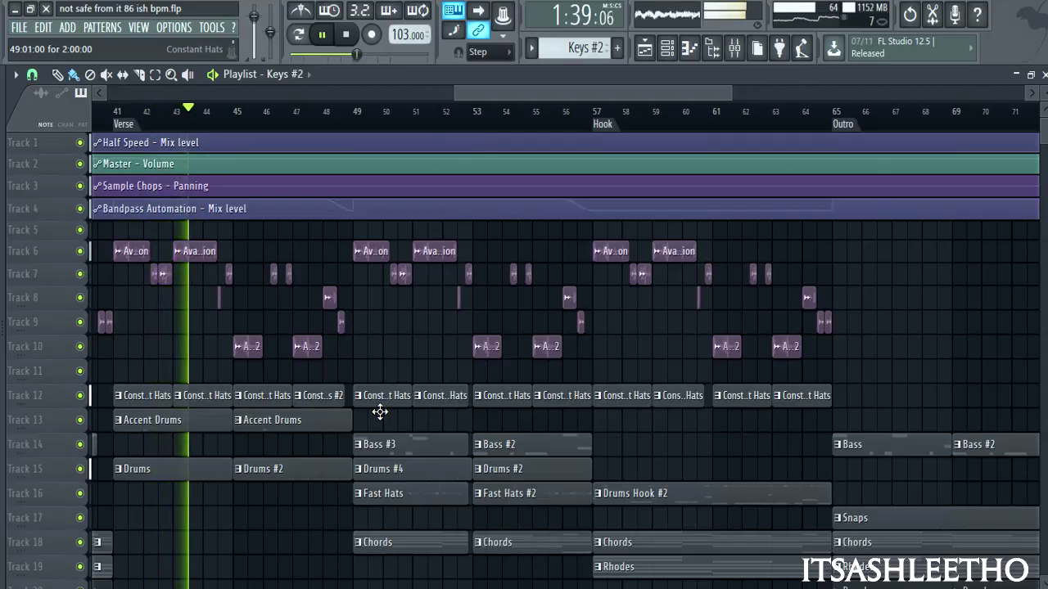
scroll(379, 412, down, 1)
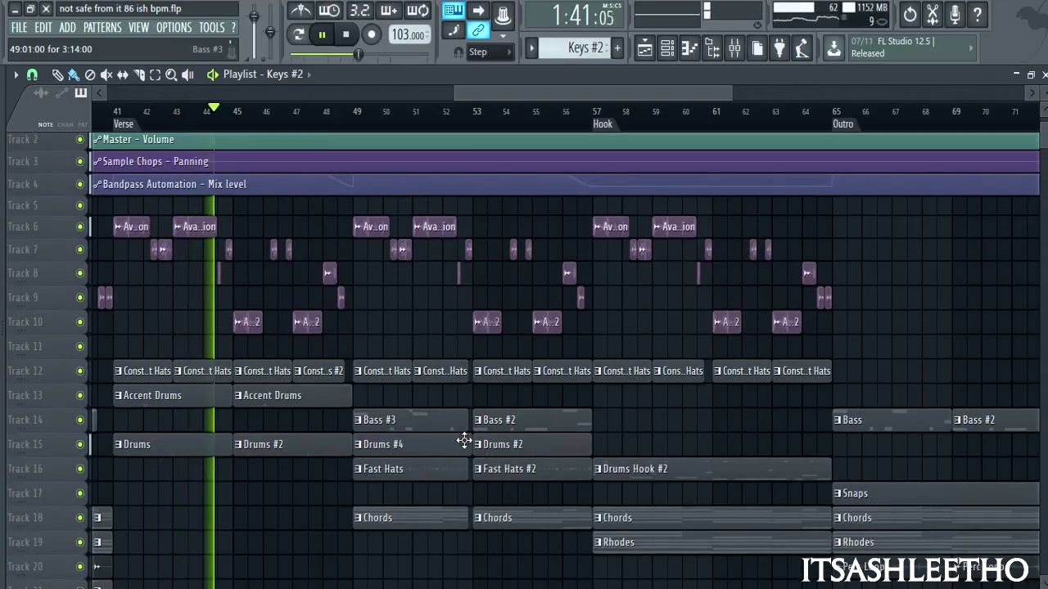
scroll(467, 346, up, 3)
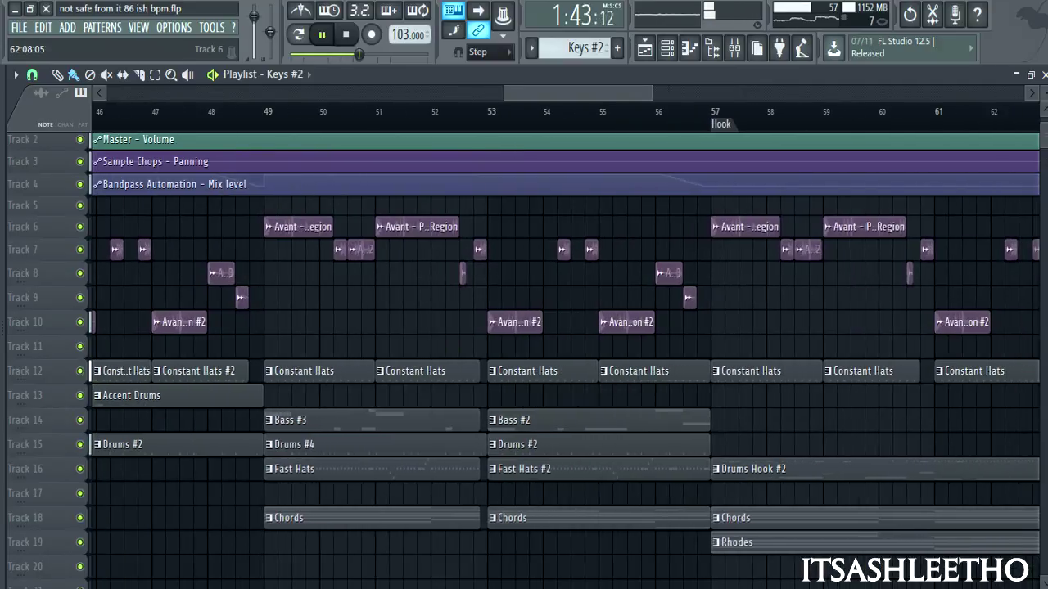
scroll(578, 401, up, 2)
scroll(483, 486, down, 5)
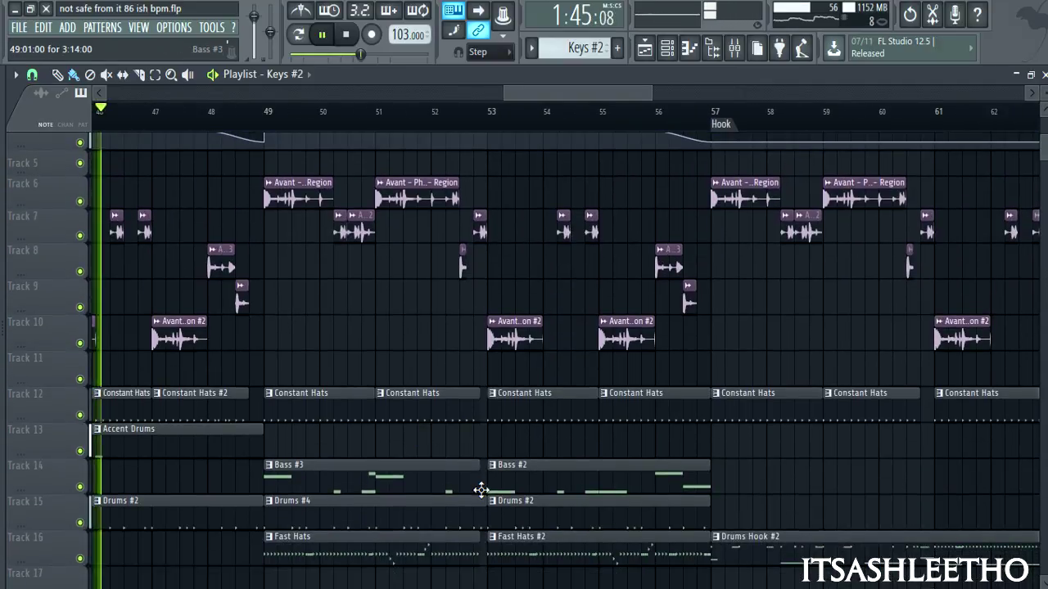
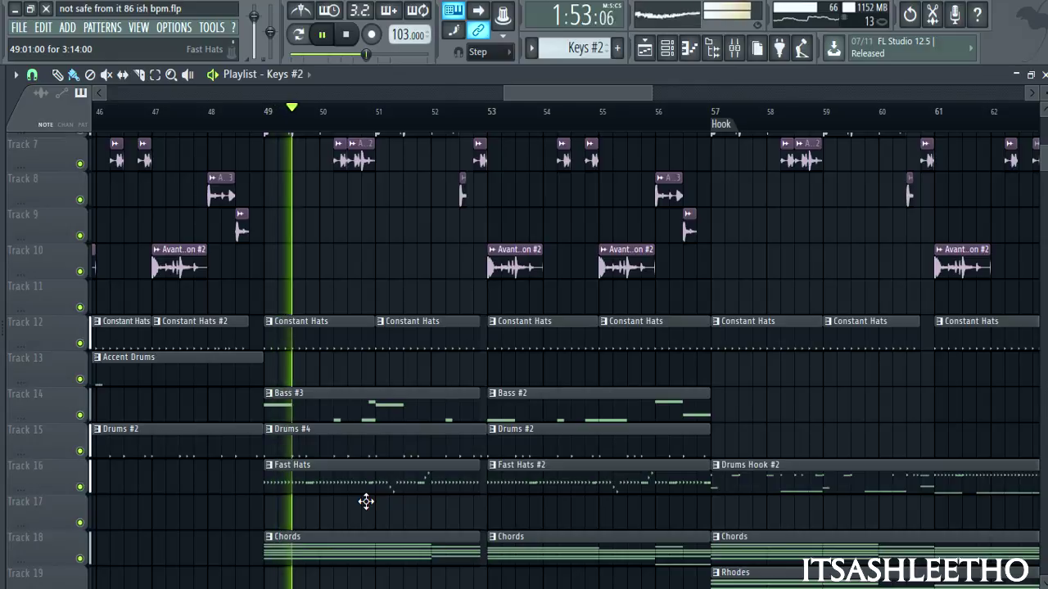
- Open the Fast Hats pattern's OG Hat notes in the piano roll and play the pattern alone to examine its rolls and pitch changes
double_click(366, 493)
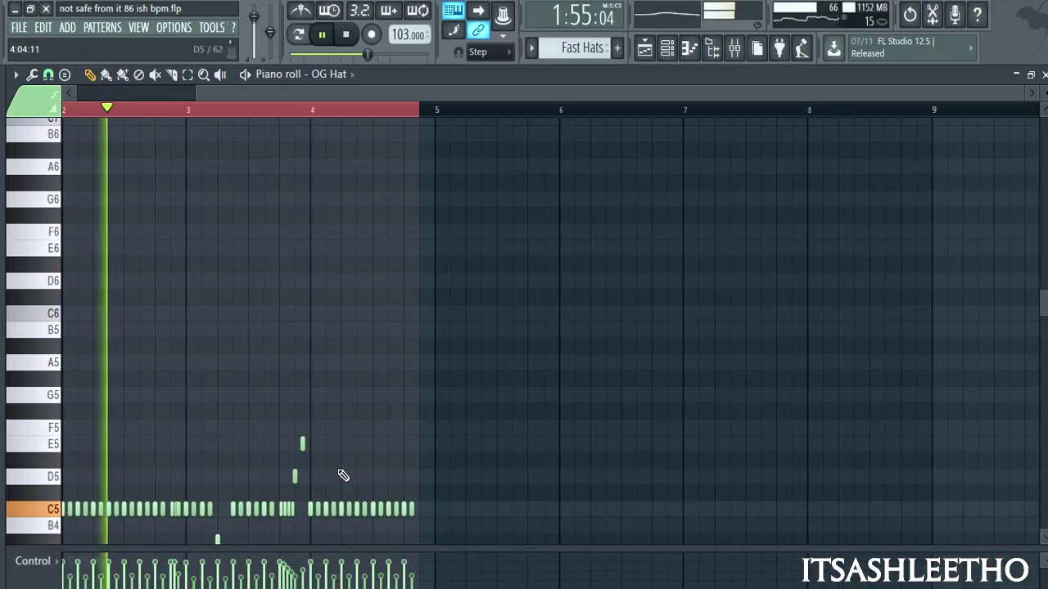
click(299, 34)
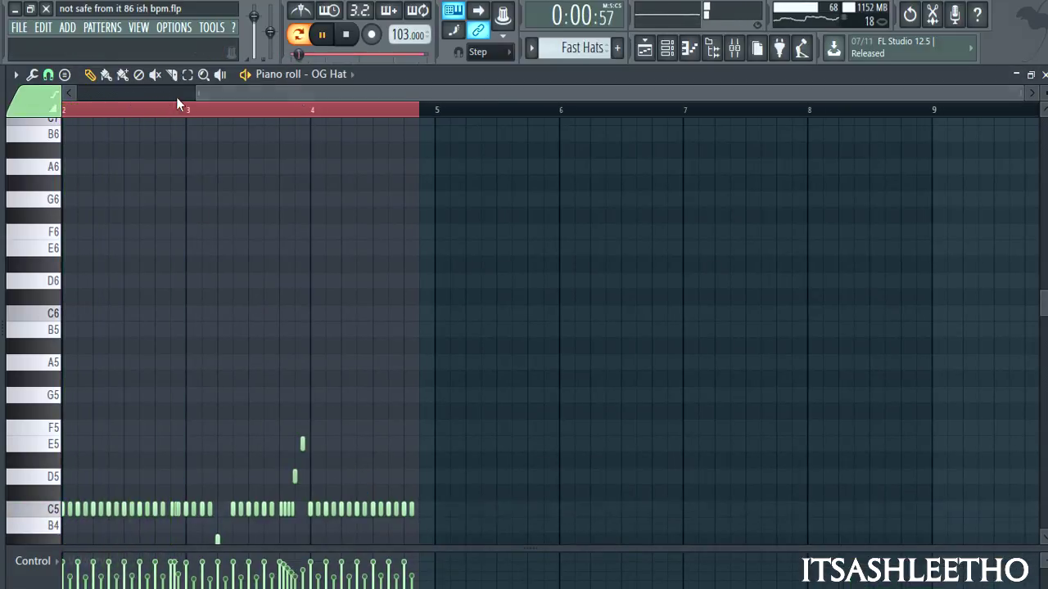
scroll(183, 398, down, 2)
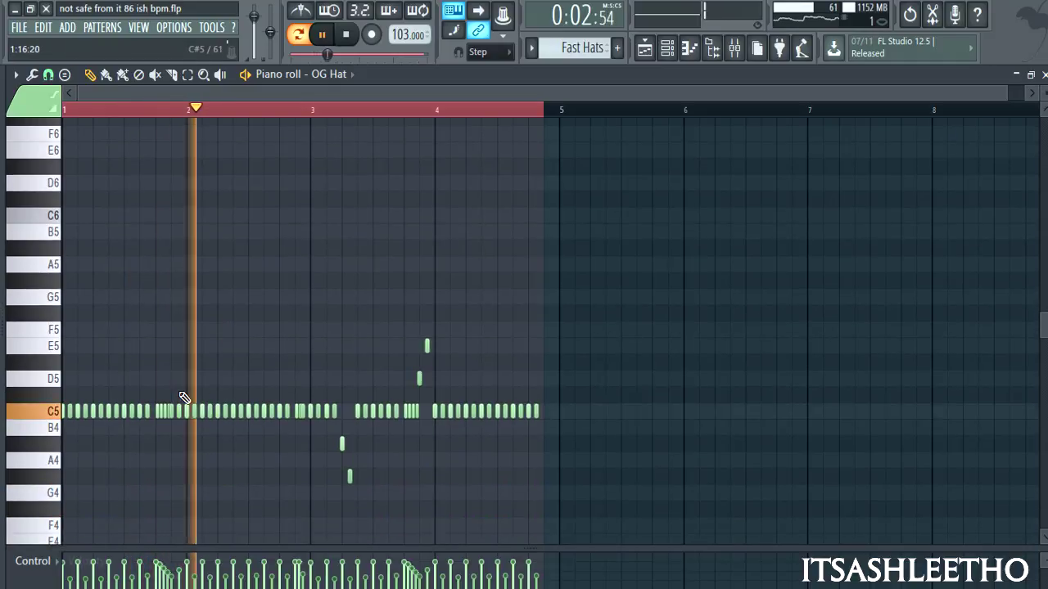
ctrl+scroll(183, 397, up, 2)
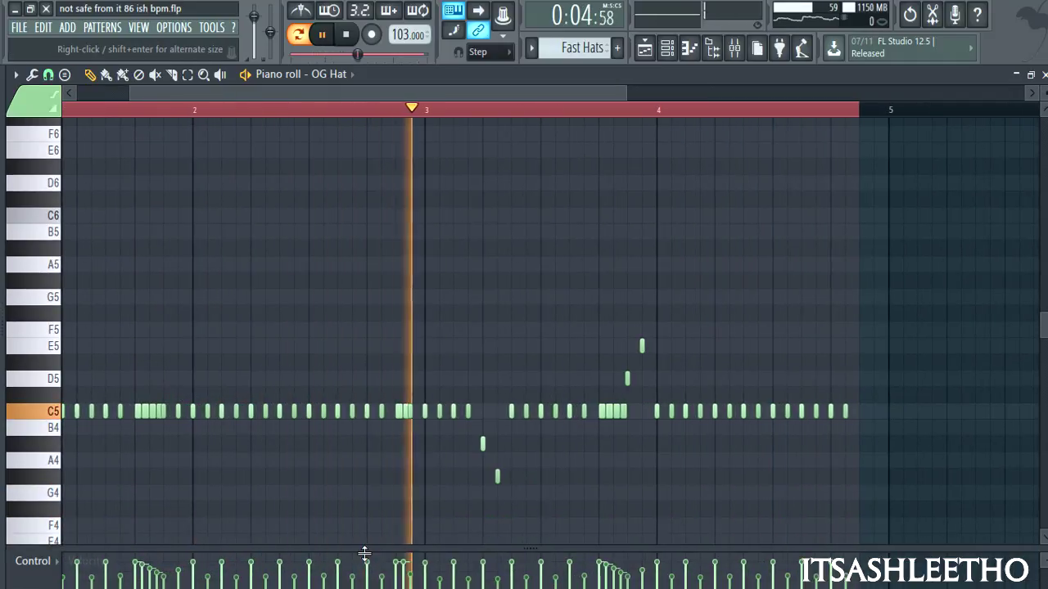
scroll(363, 537, down, 2)
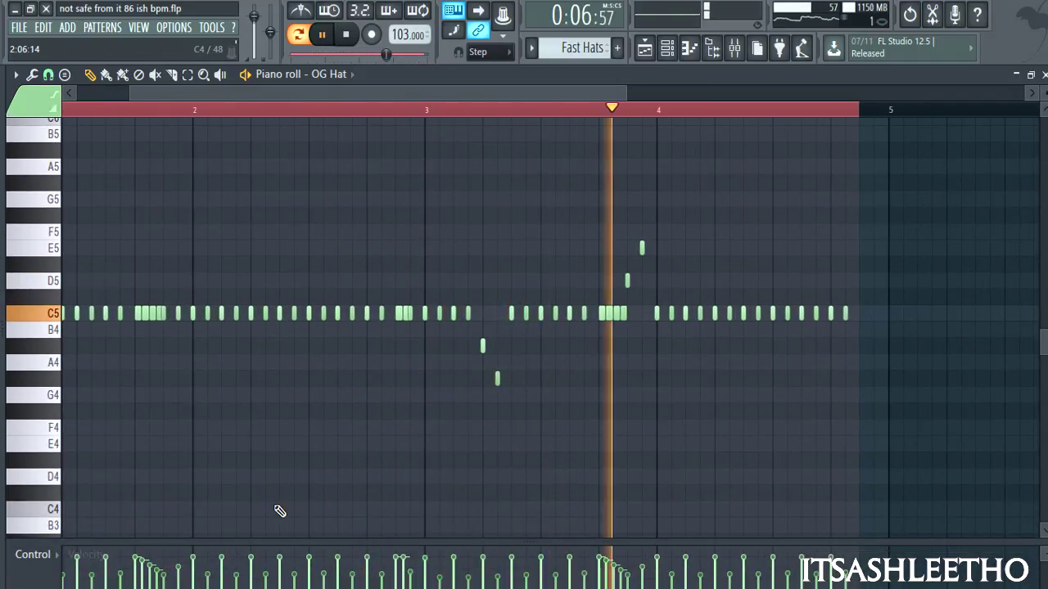
- Show the note pan values for the OG Hat notes in the control lane, and switch it back to note velocity
click(24, 556)
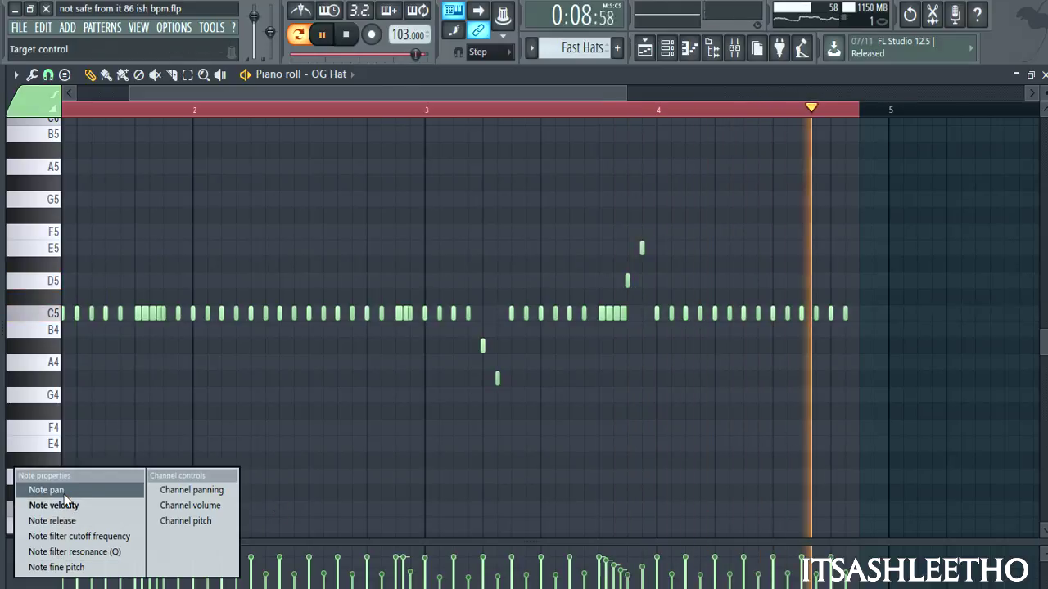
click(33, 489)
scroll(478, 440, down, 2)
scroll(477, 440, up, 2)
click(33, 554)
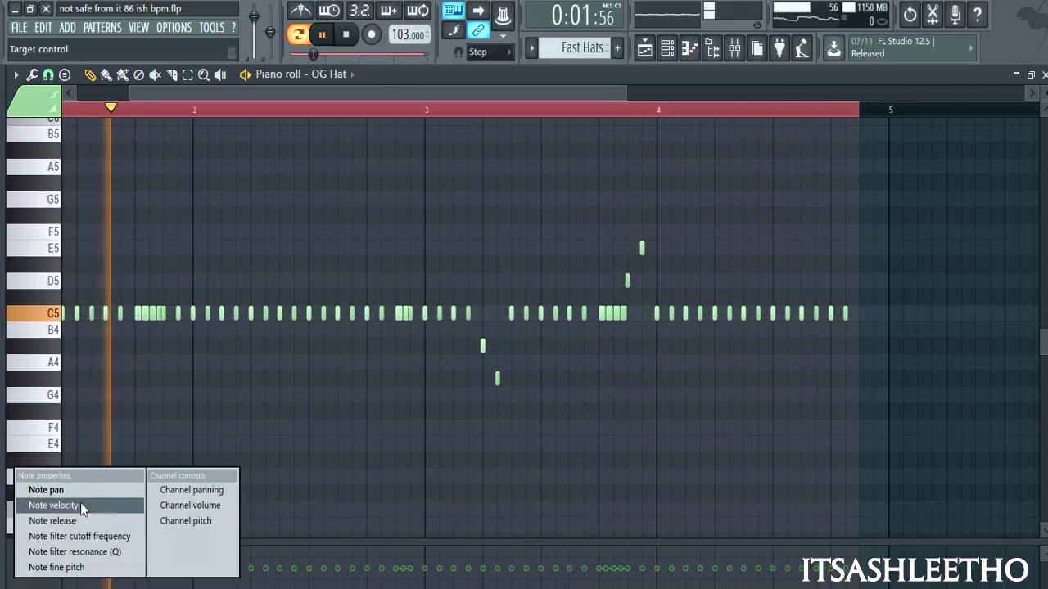
click(80, 503)
scroll(491, 323, up, 3)
- Leave the OG Hat piano roll for the playlist and stop the Fast Hats playback
key(F6)
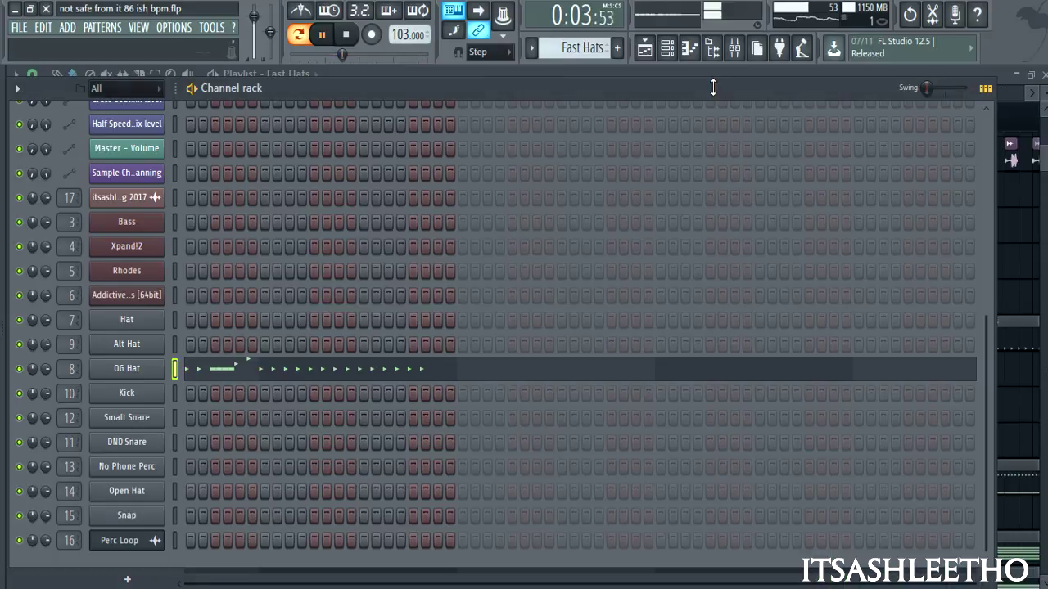
key(F5)
key(space)
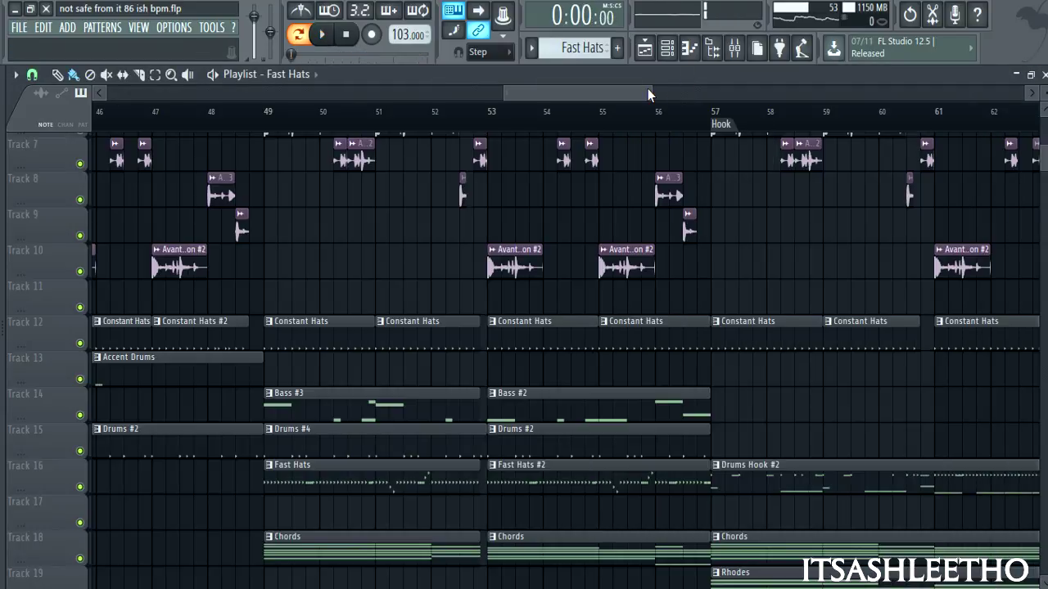
- Place the song position at bar 45 and examine the Bandpass automation and the clip endings leading into bar 49
drag(510, 103, 470, 101)
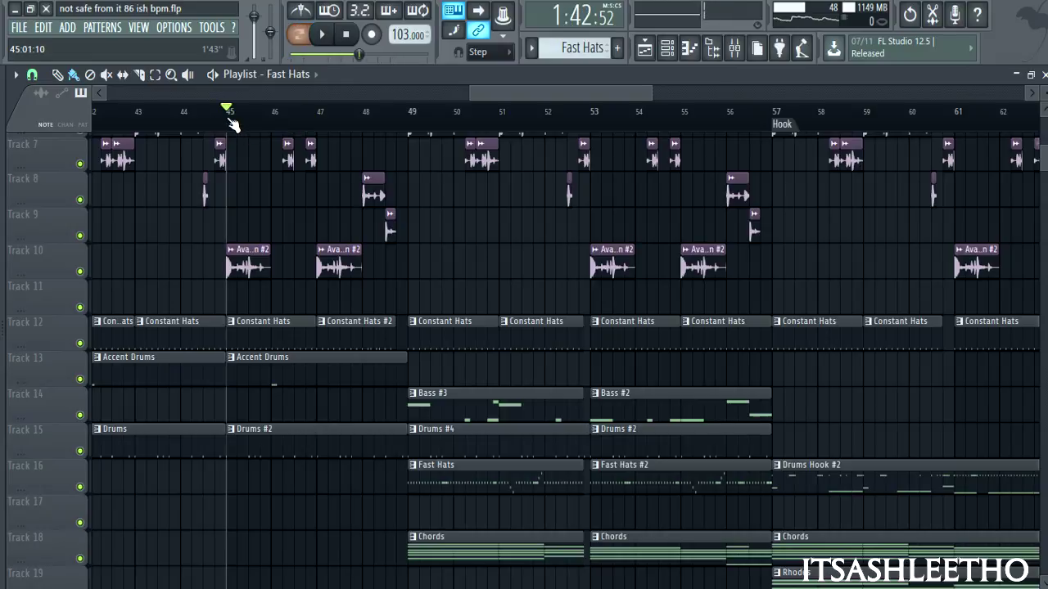
scroll(420, 221, up, 4)
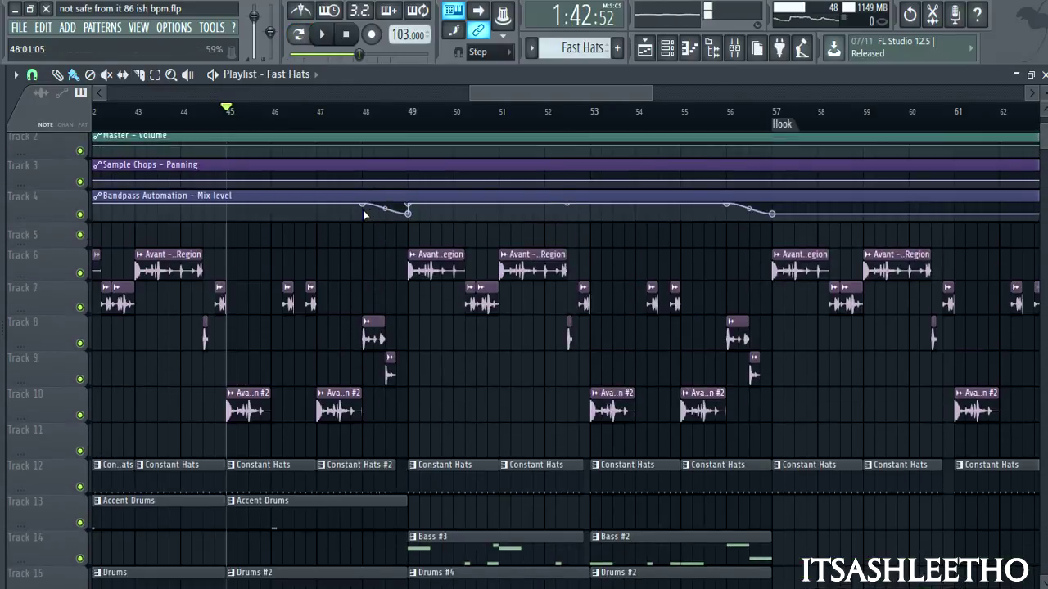
scroll(366, 216, up, 4)
scroll(457, 448, down, 2)
scroll(457, 449, up, 3)
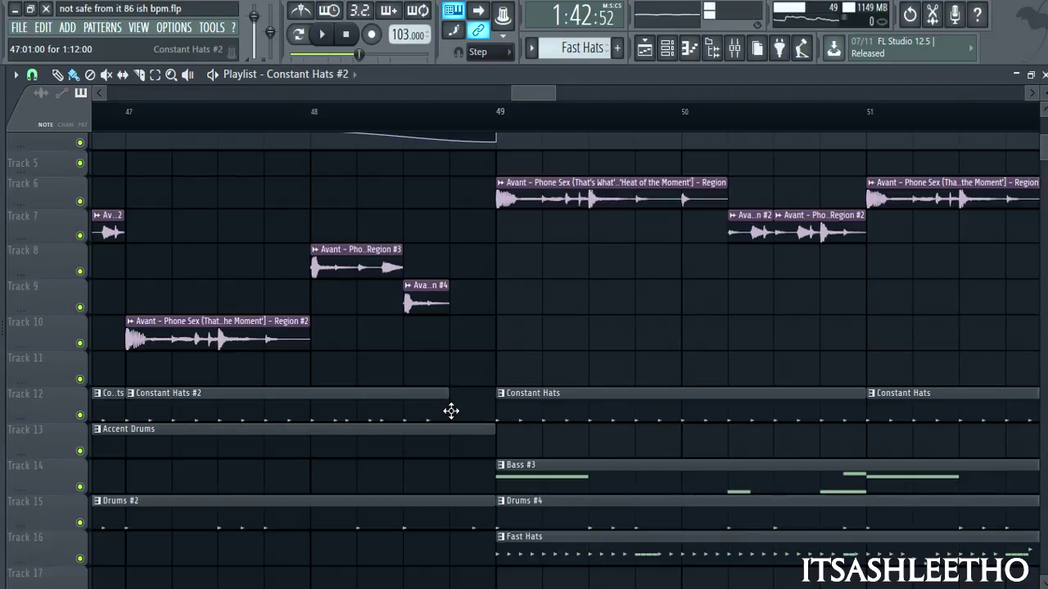
- Play the song from bar 45 and follow the second Verse's clips and transitions in the playlist toward the Hook at bar 57
drag(522, 96, 483, 96)
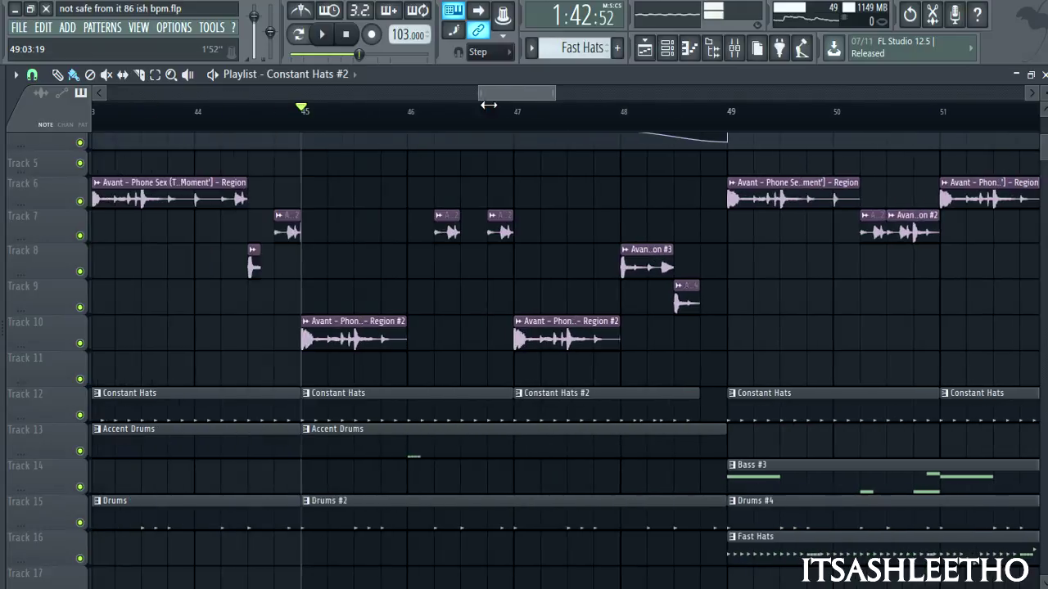
drag(556, 95, 658, 95)
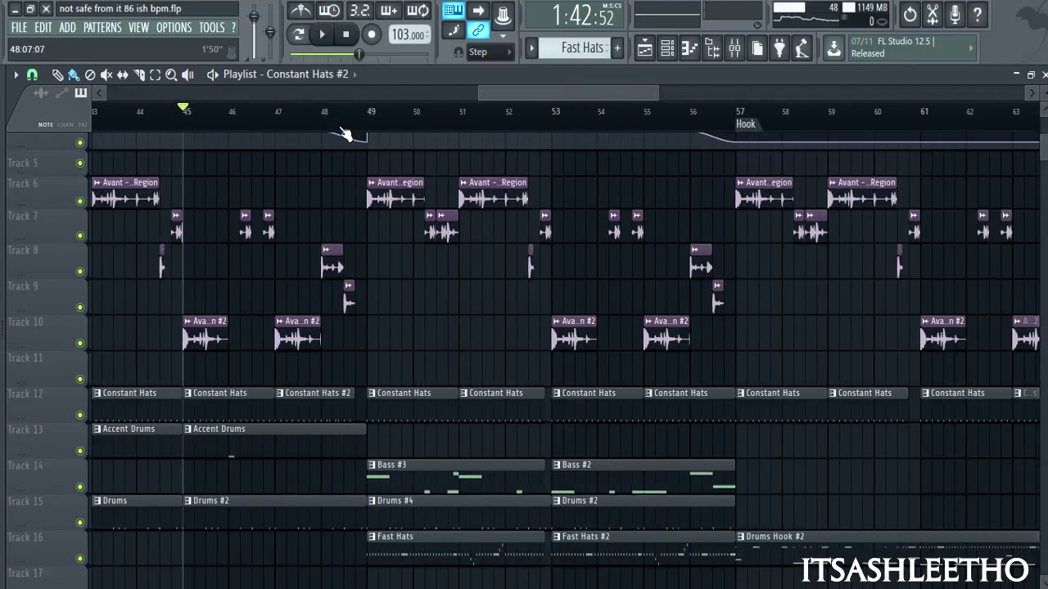
key(space)
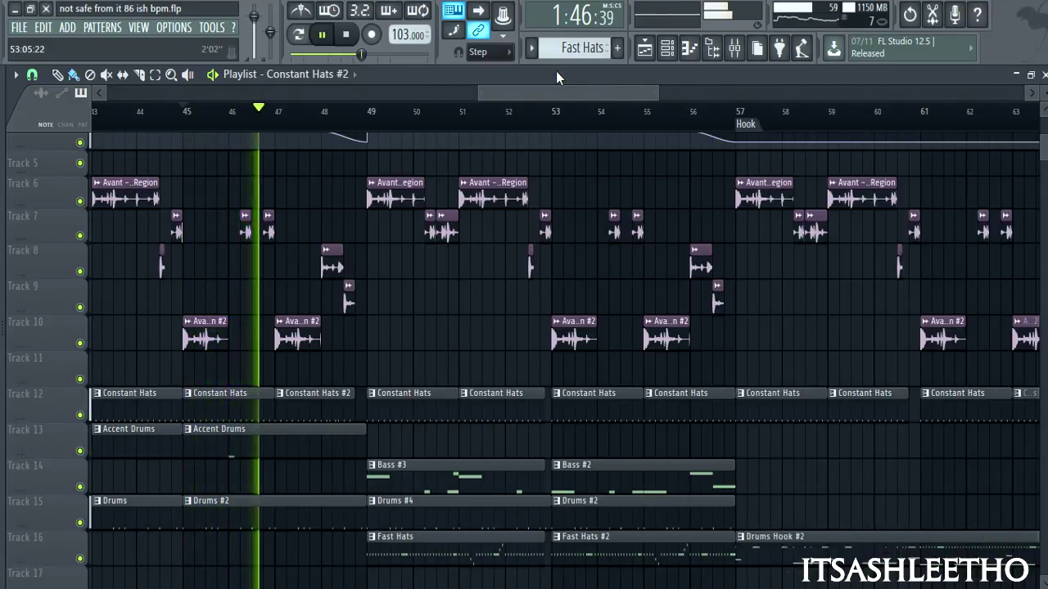
drag(600, 93, 615, 95)
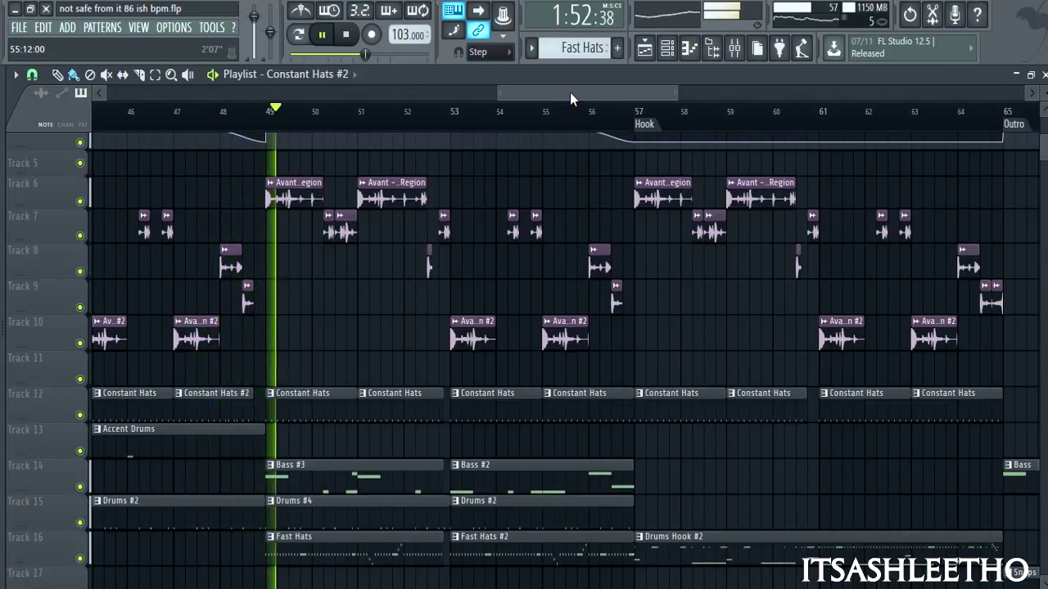
drag(570, 92, 586, 93)
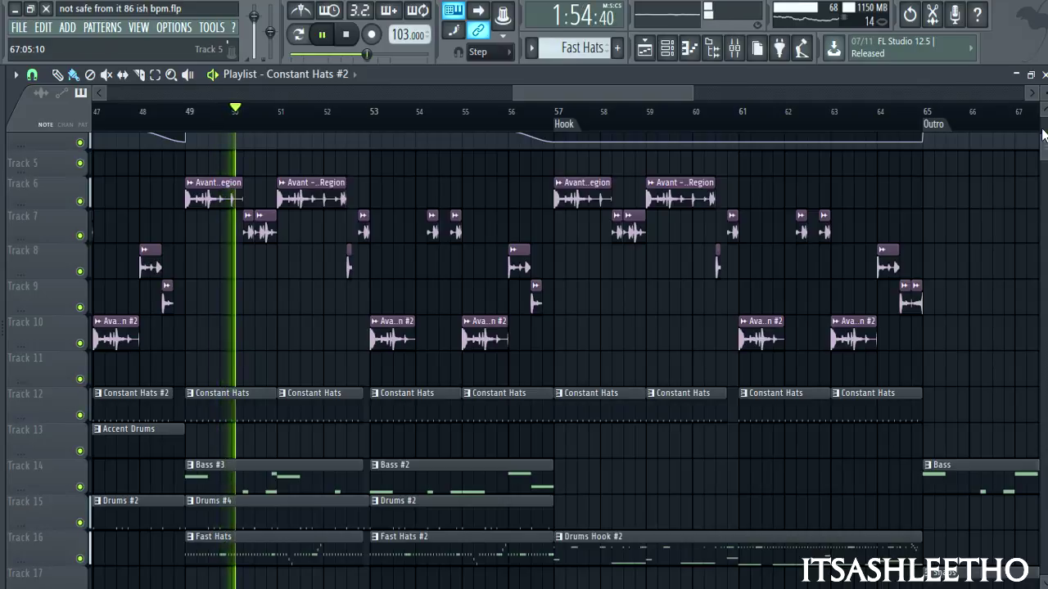
scroll(1042, 135, down, 1)
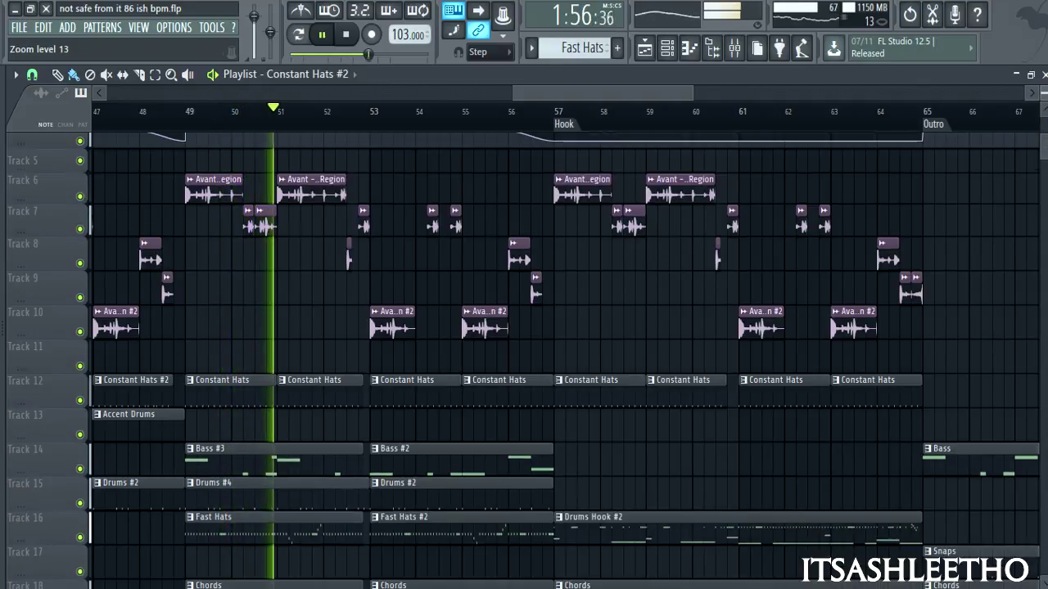
scroll(647, 245, down, 1)
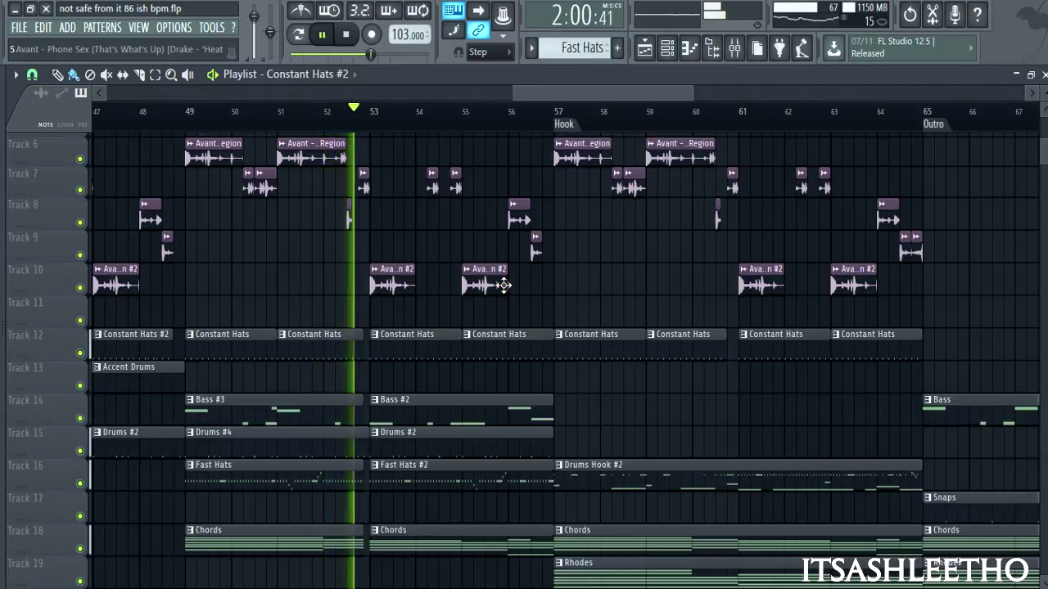
drag(561, 98, 589, 99)
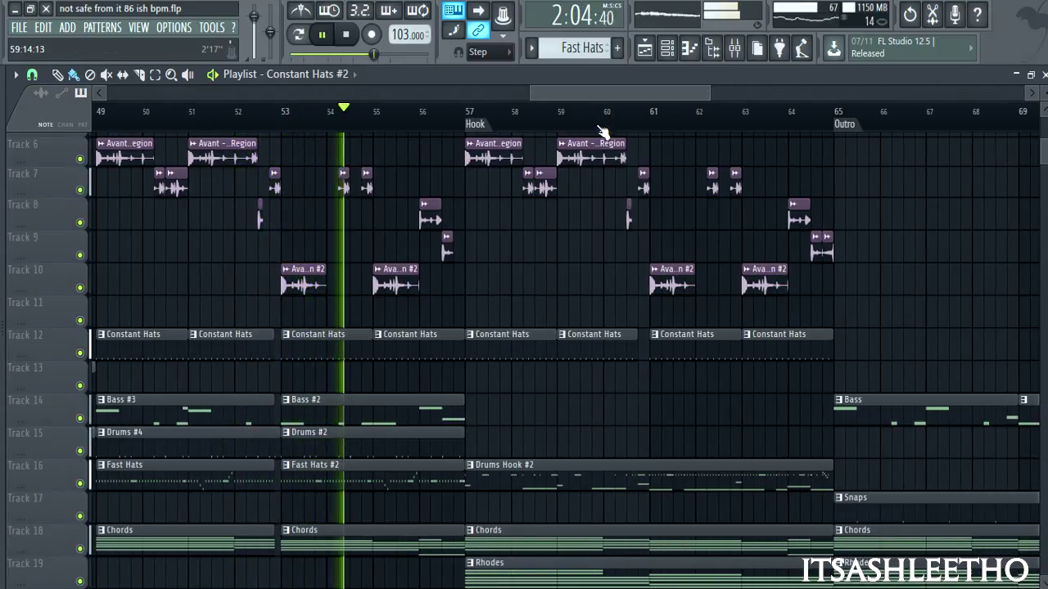
drag(618, 96, 640, 96)
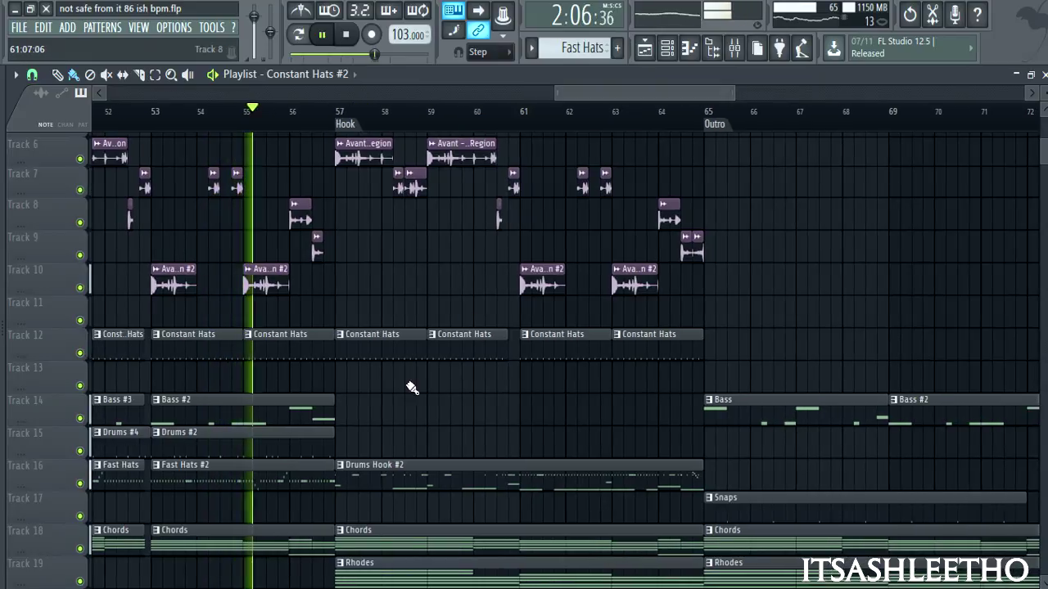
- Open the Drums Hook #2 pattern and examine its bass, hat, kick, snare and open hat channels in the channel rack
double_click(397, 477)
click(667, 49)
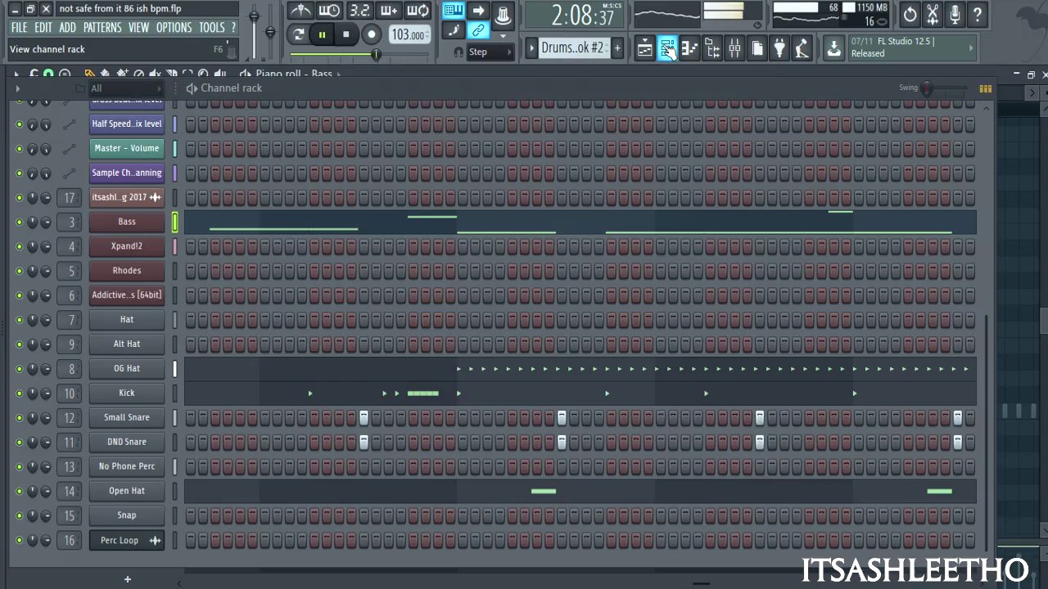
scroll(282, 188, up, 3)
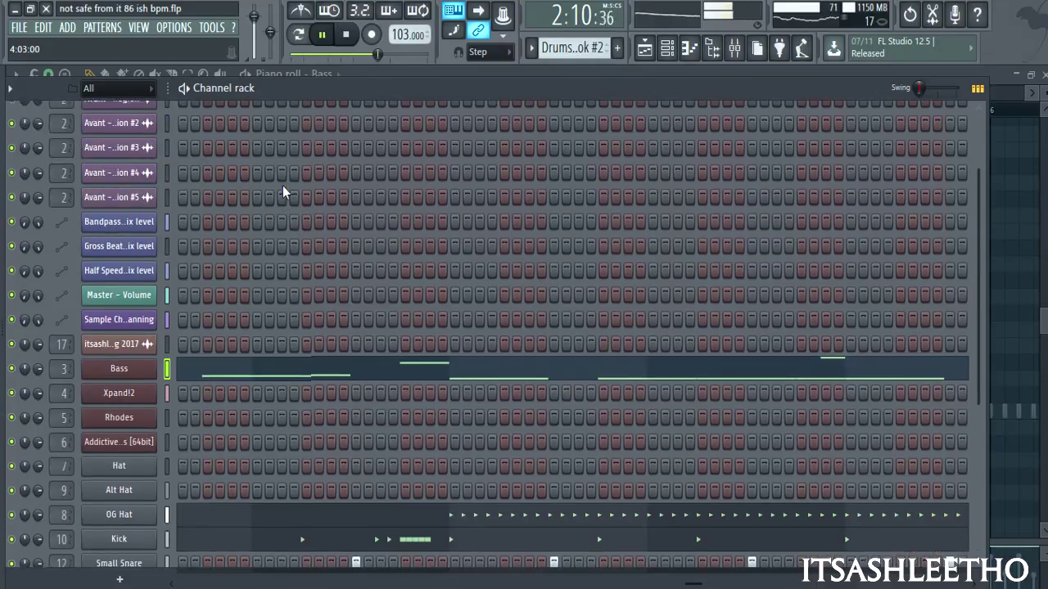
scroll(288, 194, down, 3)
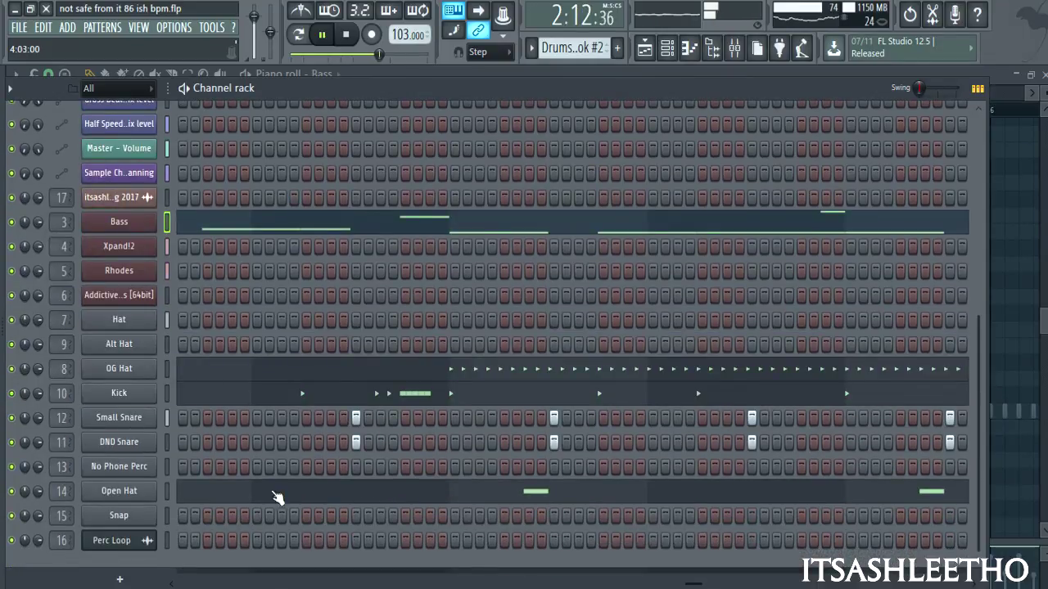
- Examine the Drums Hook #2 pattern's OG Hat notes in the piano roll through the closing roll before bar 9, and close it
drag(681, 585, 683, 510)
click(638, 368)
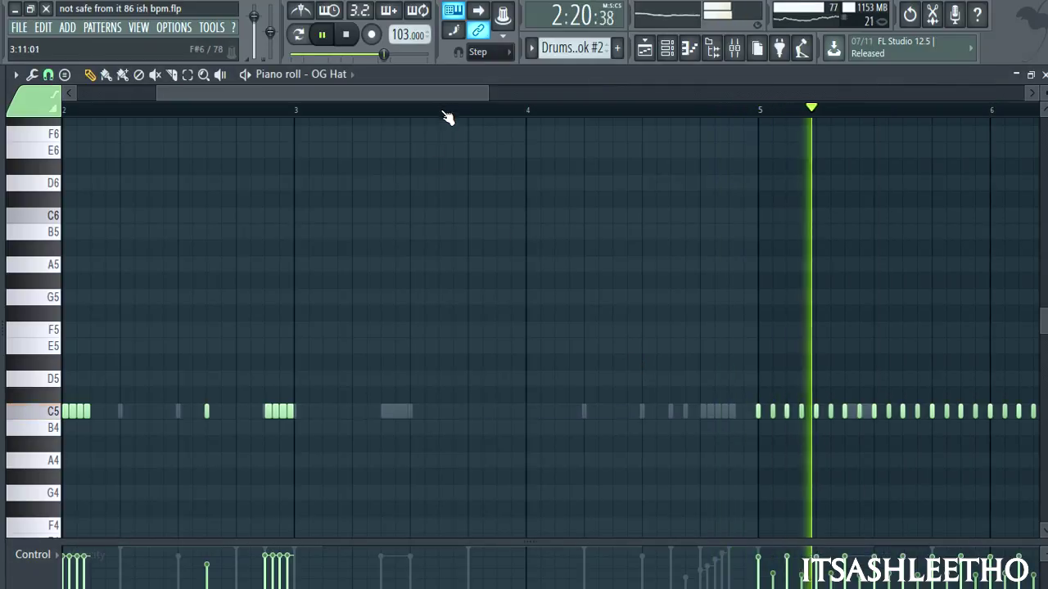
drag(445, 106, 725, 135)
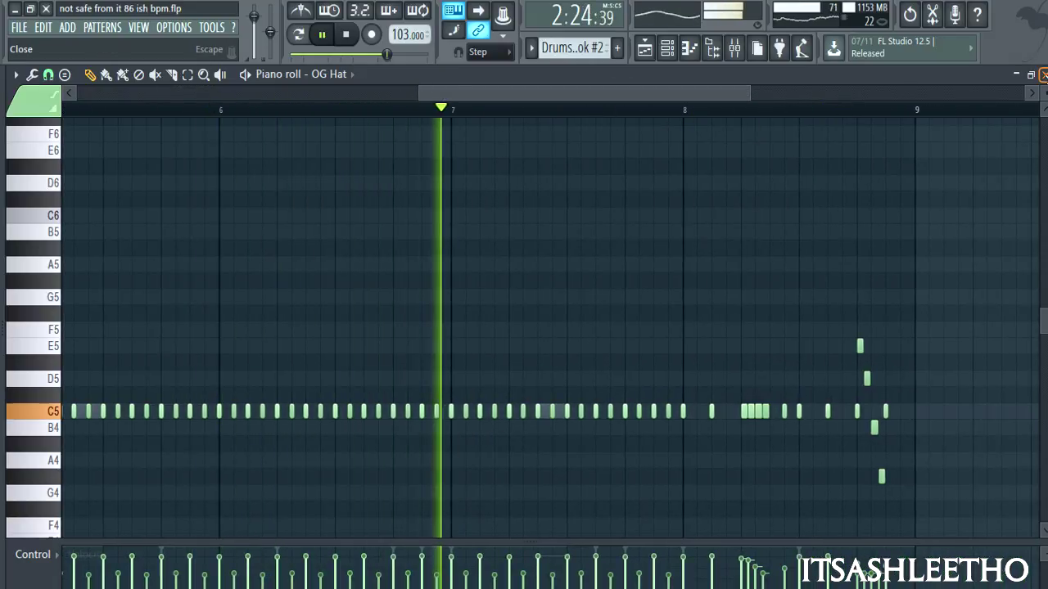
click(1043, 74)
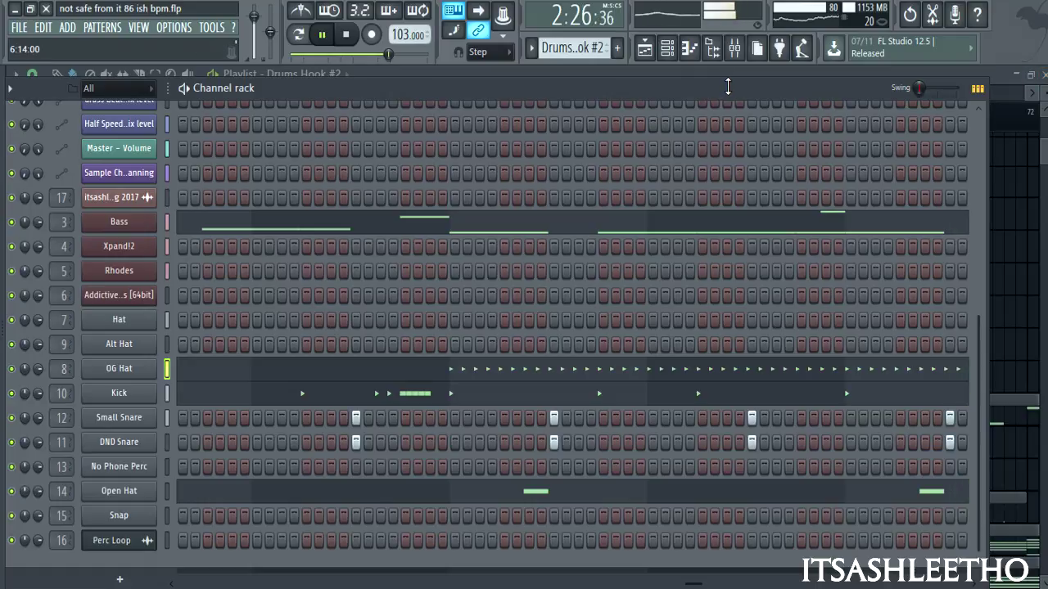
- Return to the playlist and follow the Outro's bass, snaps, chords, Rhodes and Perc Loop clips up to the chops at bar 73
click(597, 71)
drag(619, 95, 696, 95)
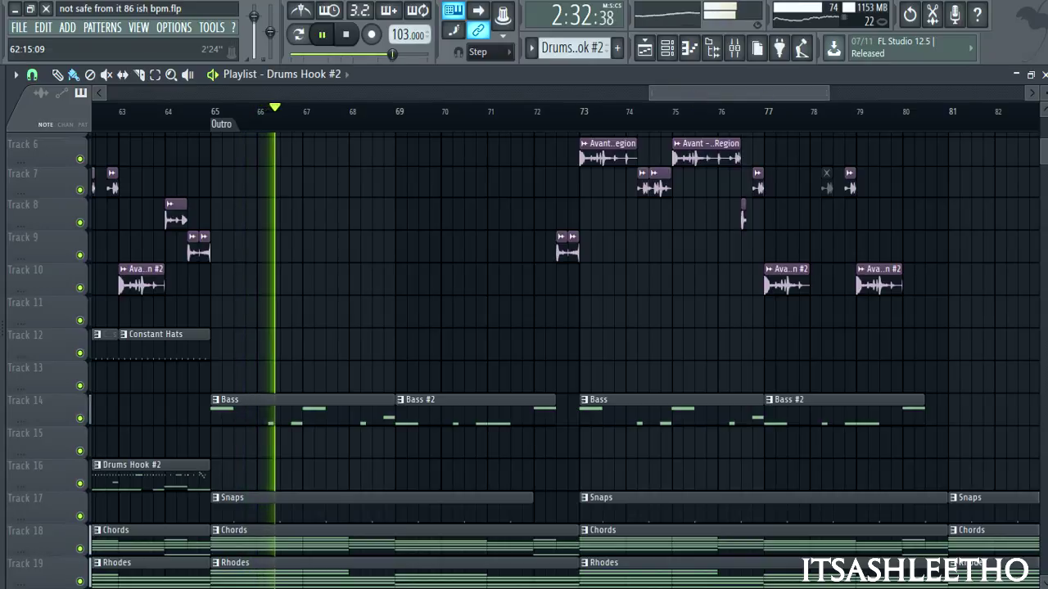
scroll(355, 253, down, 2)
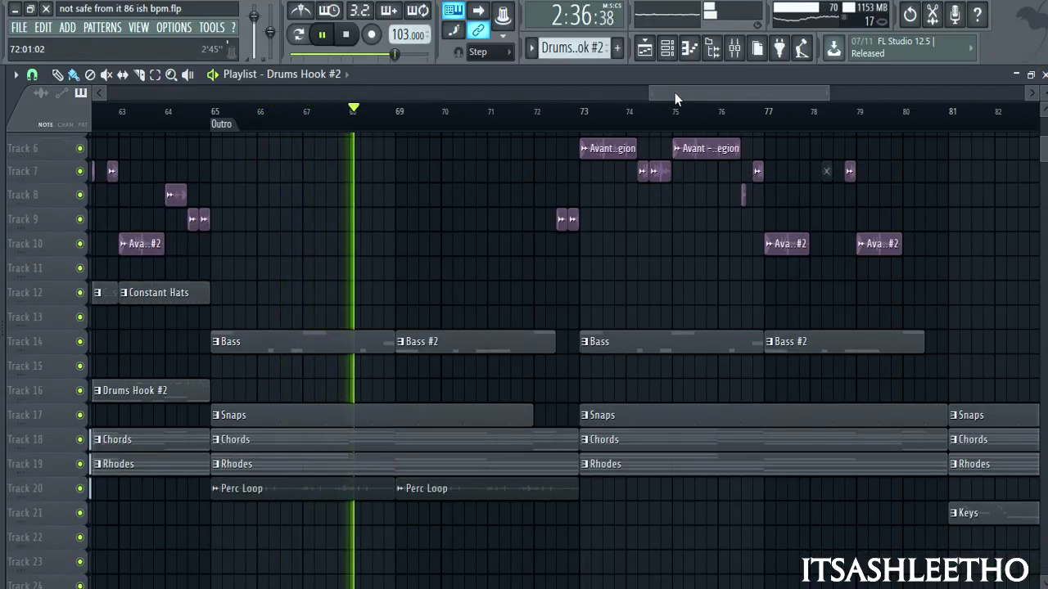
scroll(653, 204, up, 2)
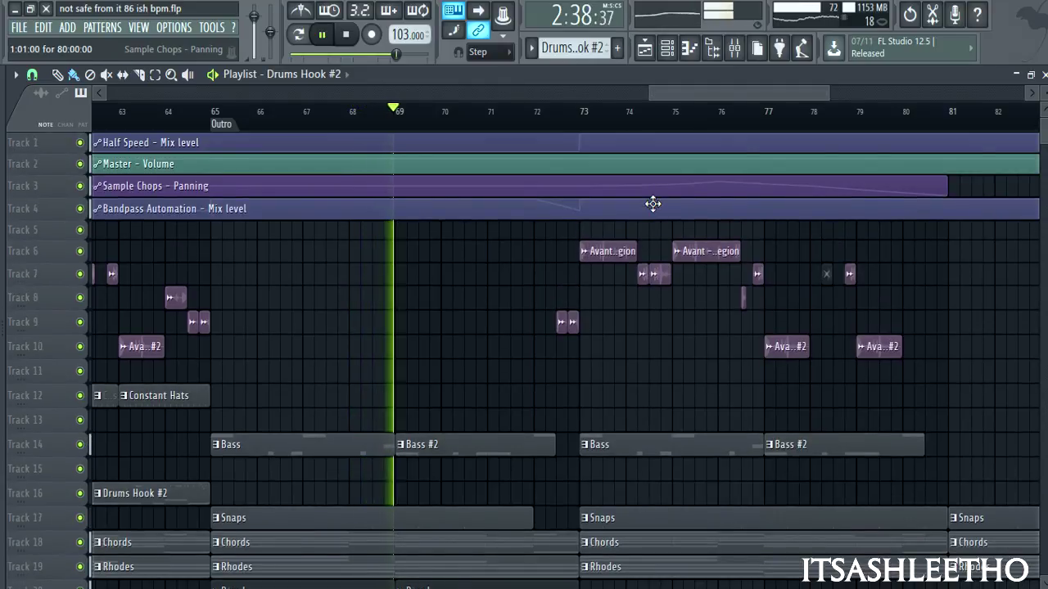
scroll(652, 204, down, 2)
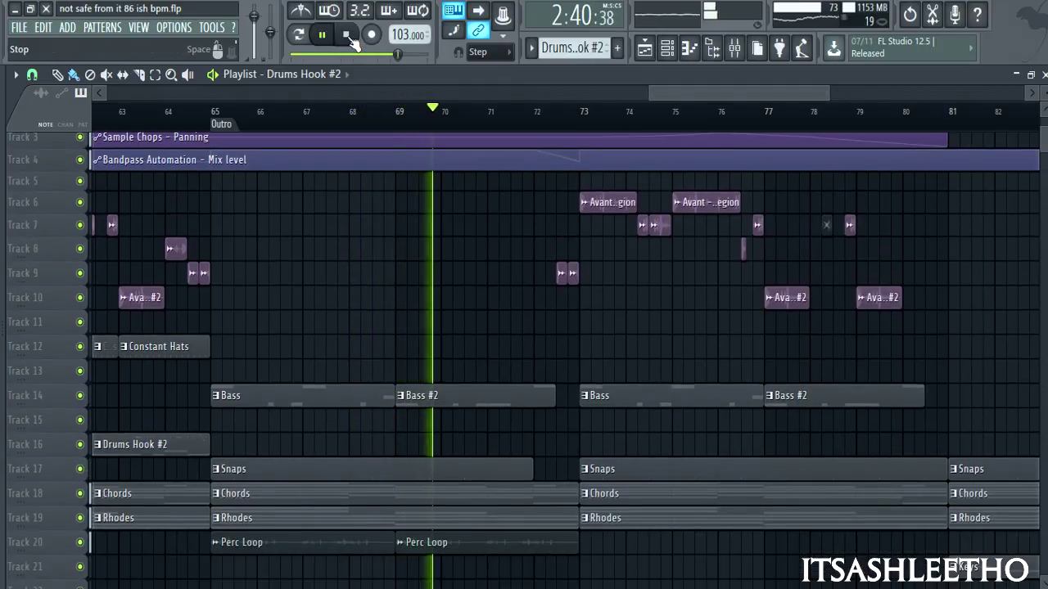
scroll(745, 93, right, 3)
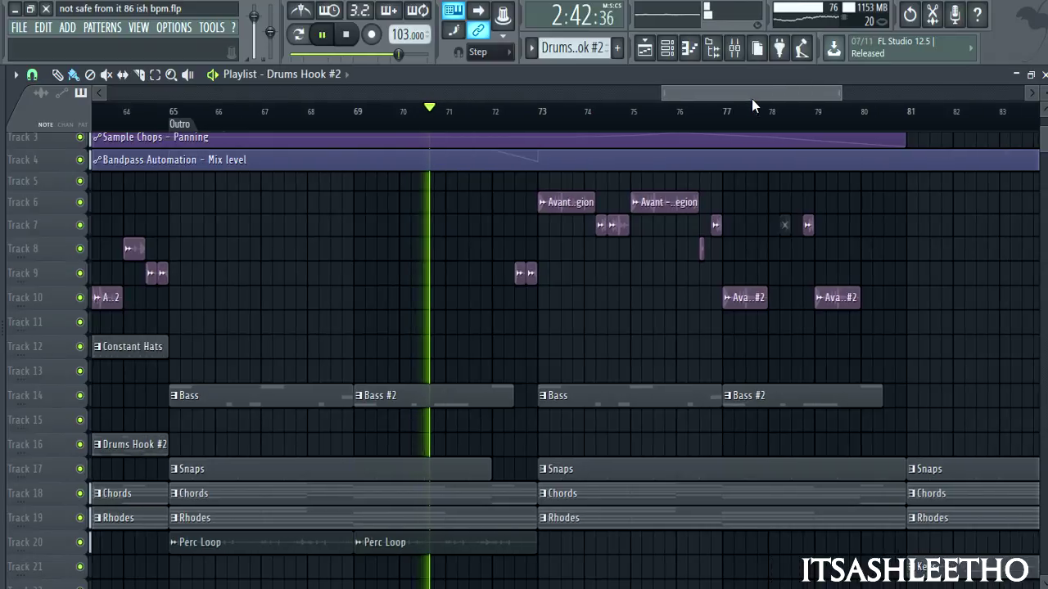
scroll(756, 92, right, 2)
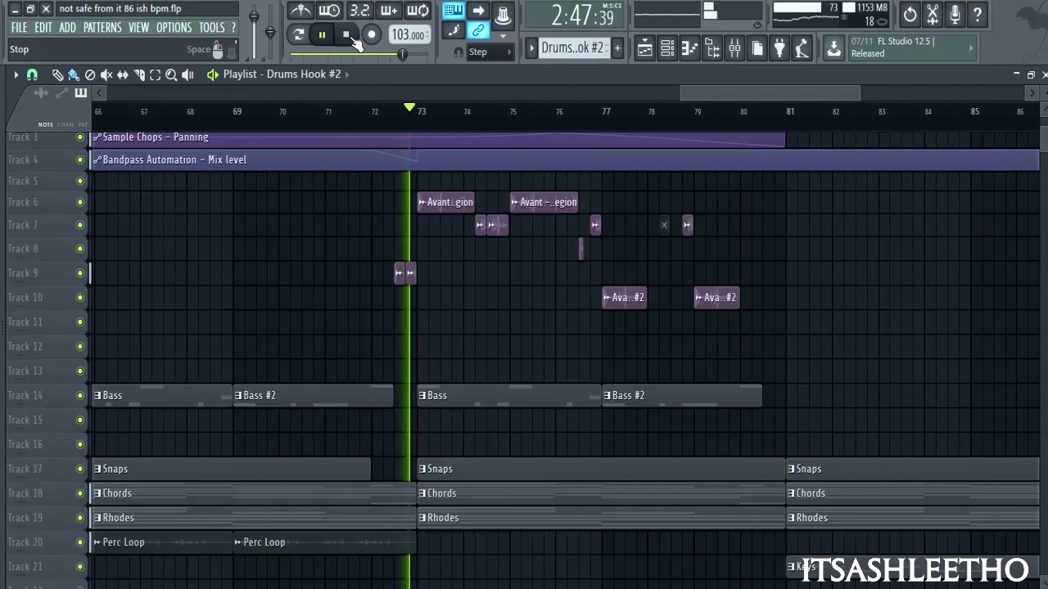
- Stop the song playback and save the project
click(348, 36)
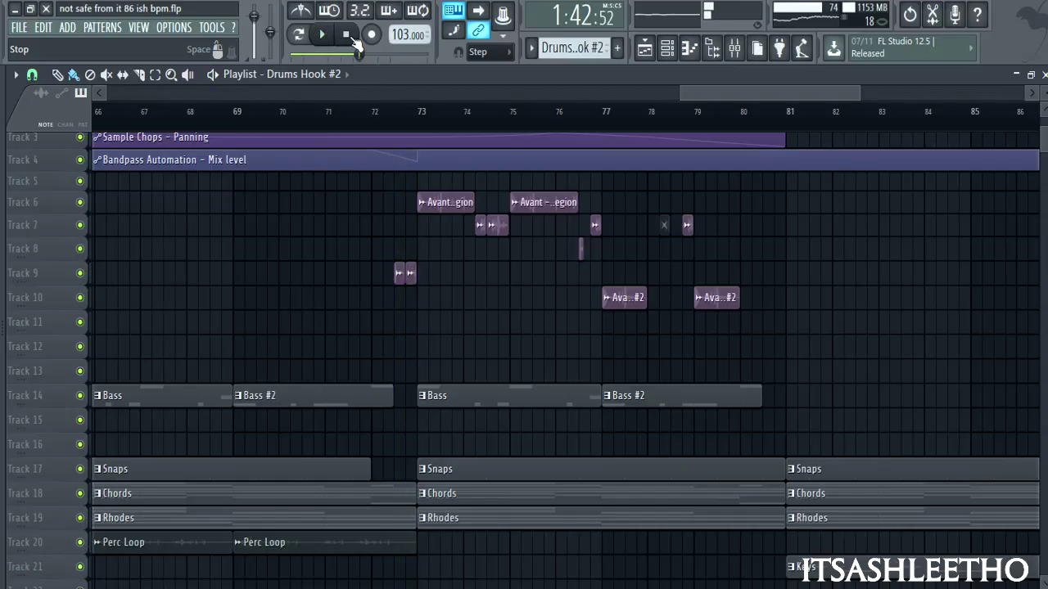
click(18, 27)
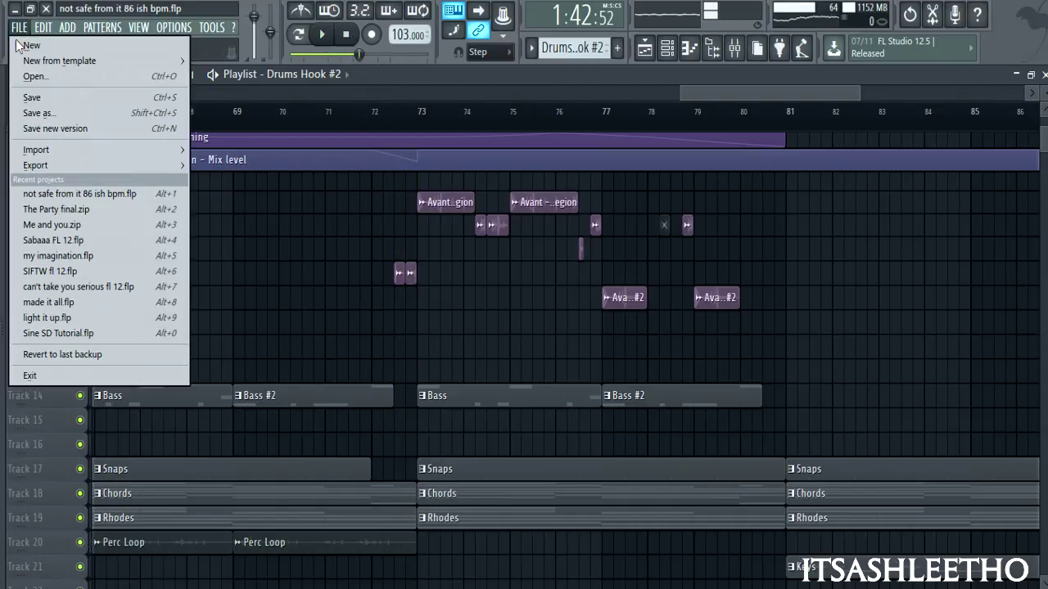
click(32, 98)
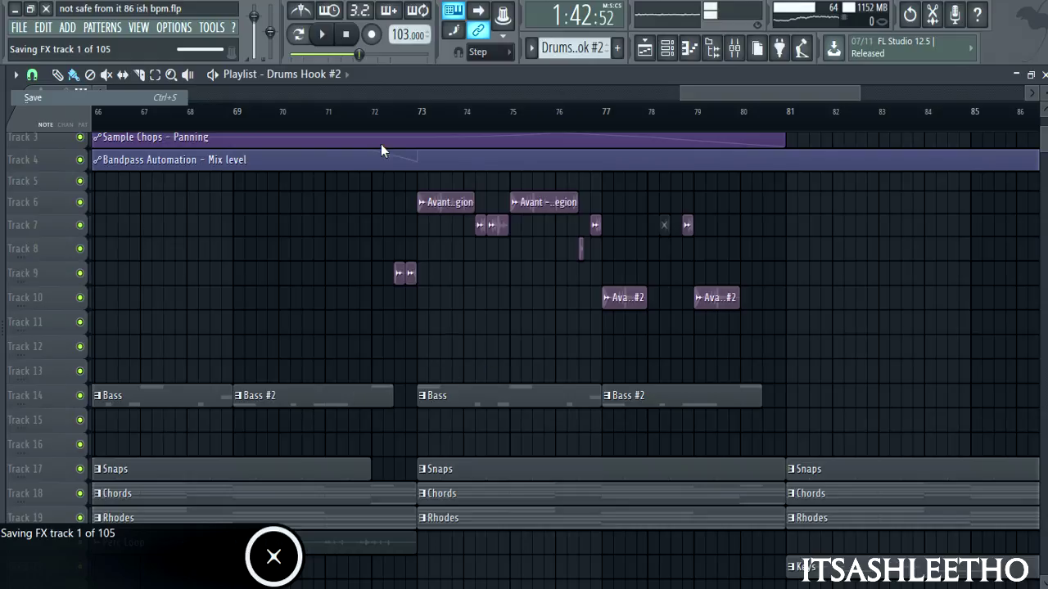
- Show the Master track's effects in the mixer, check its Half Speed effect, and return to the playlist
scroll(502, 238, up, 3)
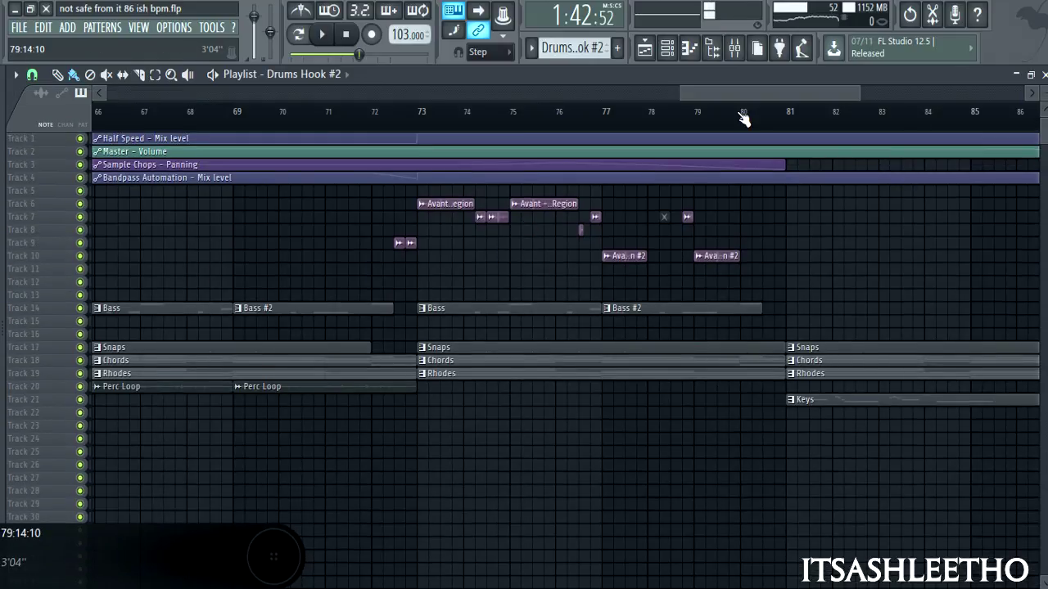
drag(792, 91, 863, 91)
click(734, 48)
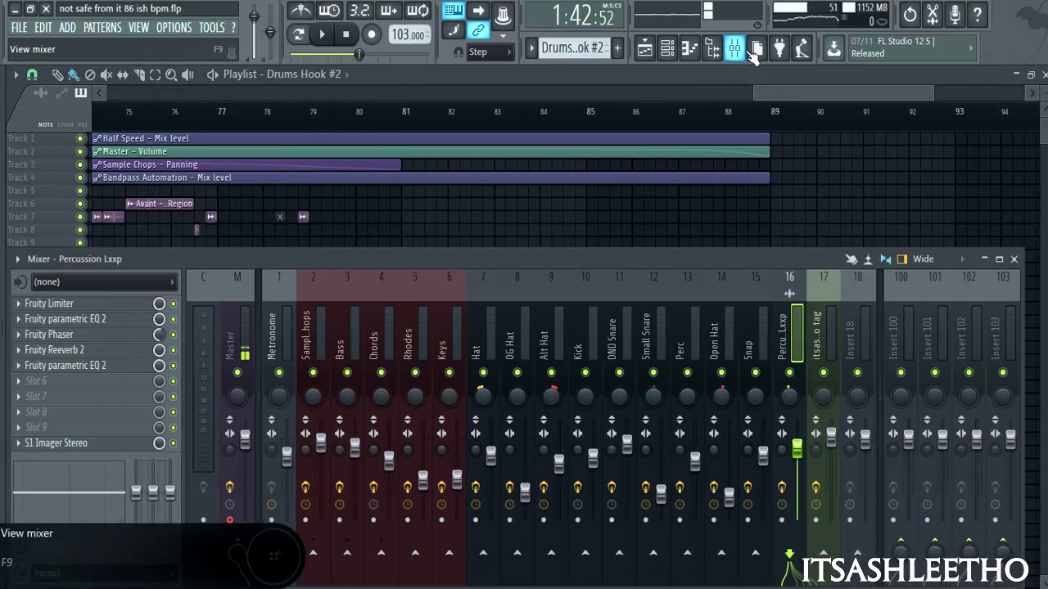
click(235, 327)
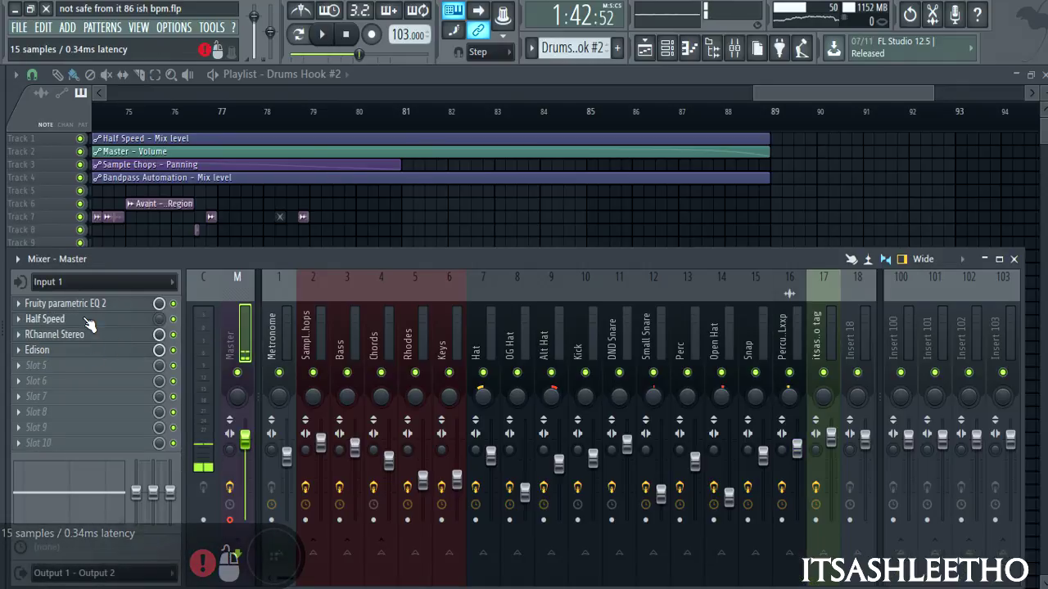
click(45, 318)
key(F12)
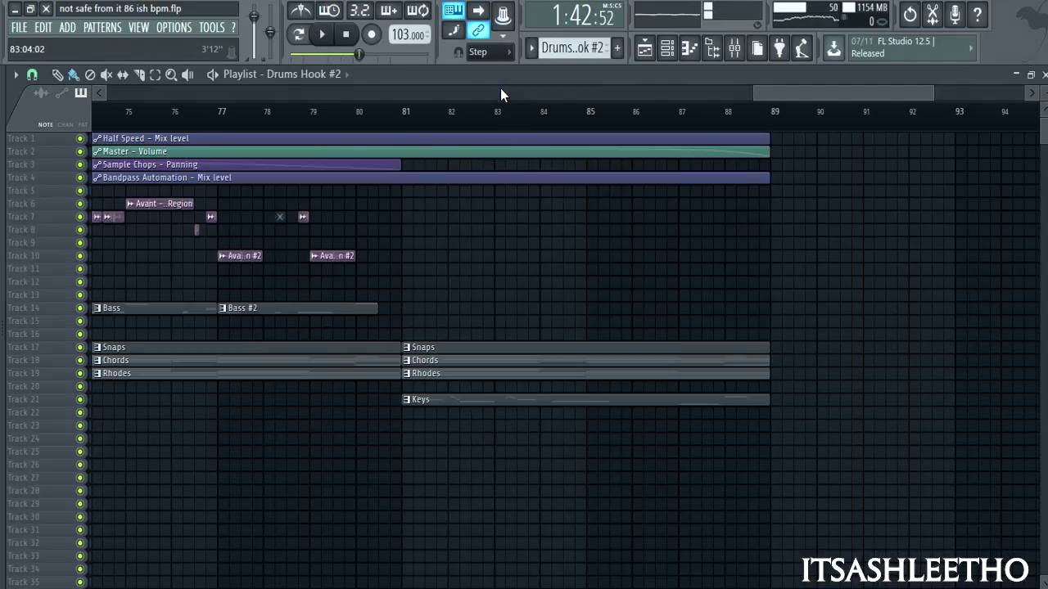
- Play the Outro from bar 71 to hear the Half Speed and Bandpass automation change at bar 73, and stop playback
click(358, 128)
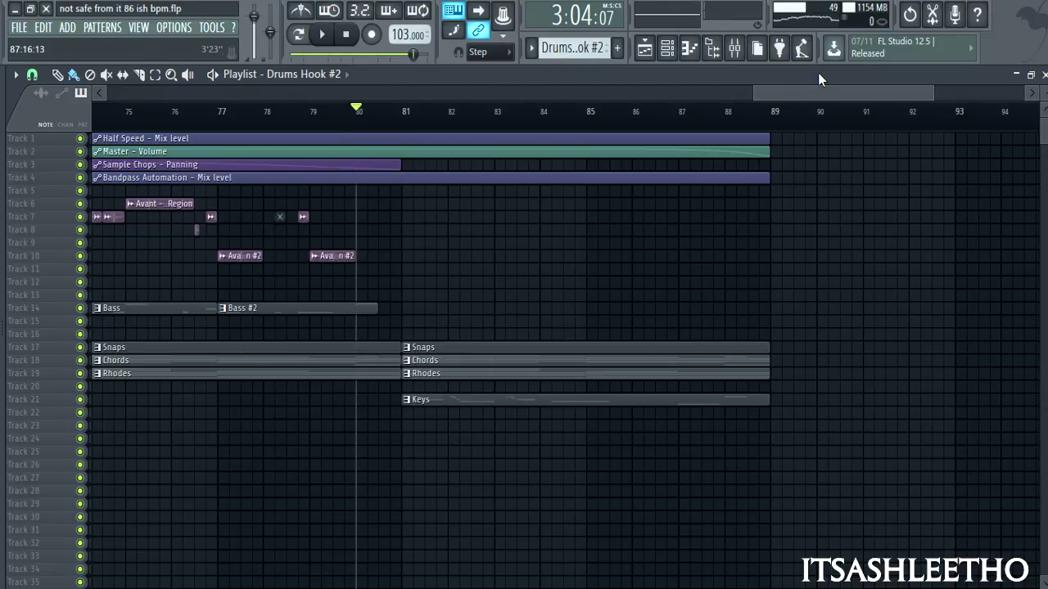
drag(792, 95, 736, 102)
click(271, 122)
key(space)
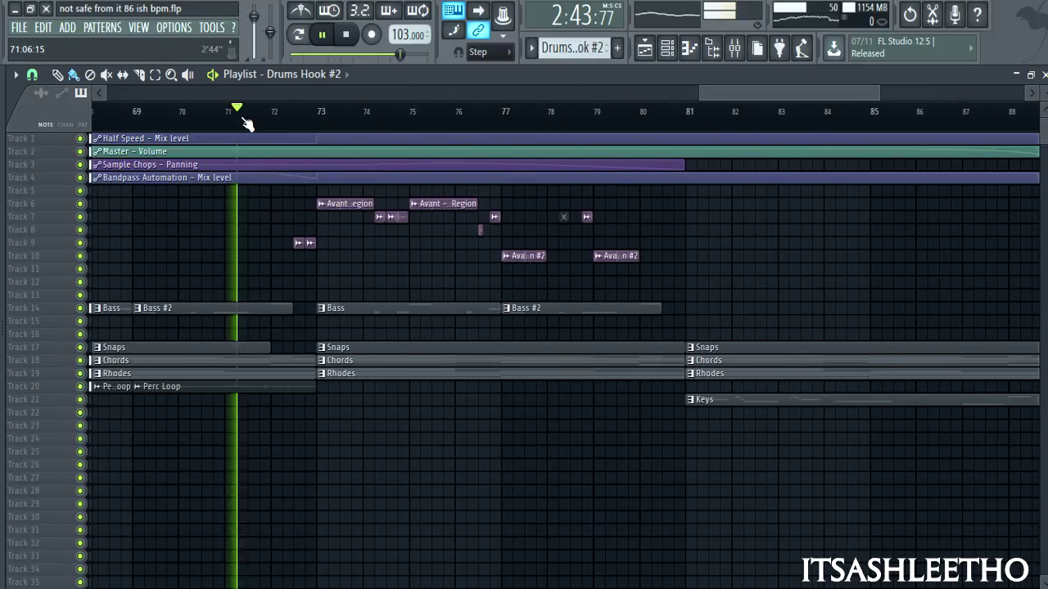
scroll(33, 255, up, 5)
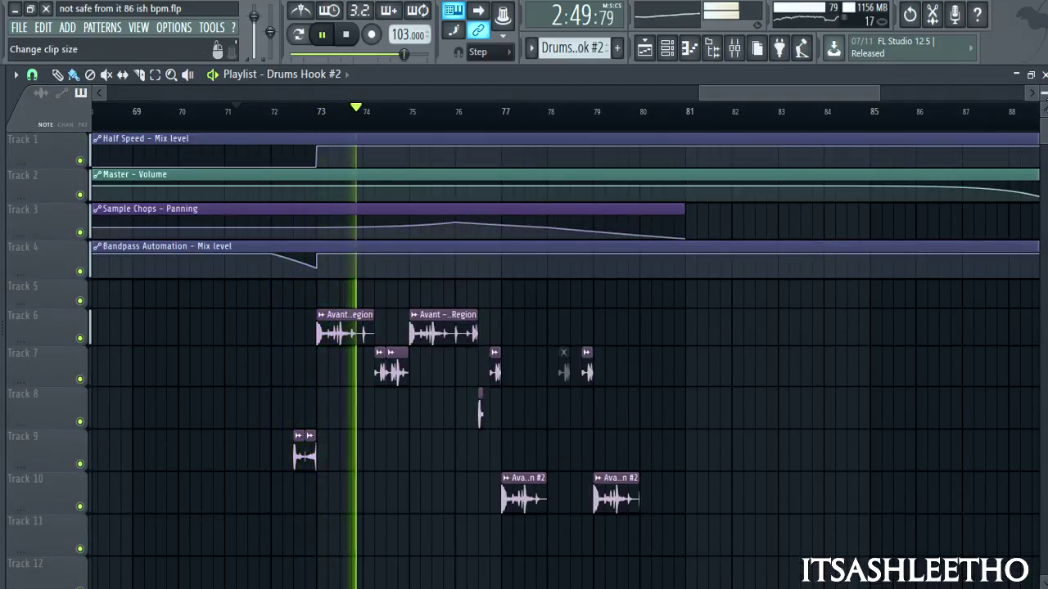
scroll(1041, 115, down, 4)
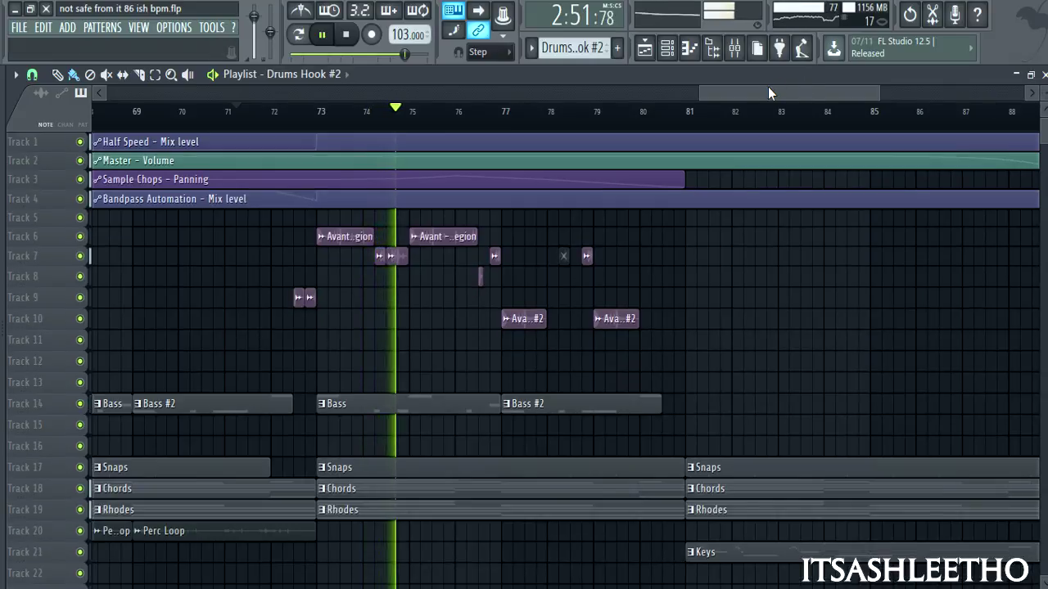
drag(768, 88, 799, 91)
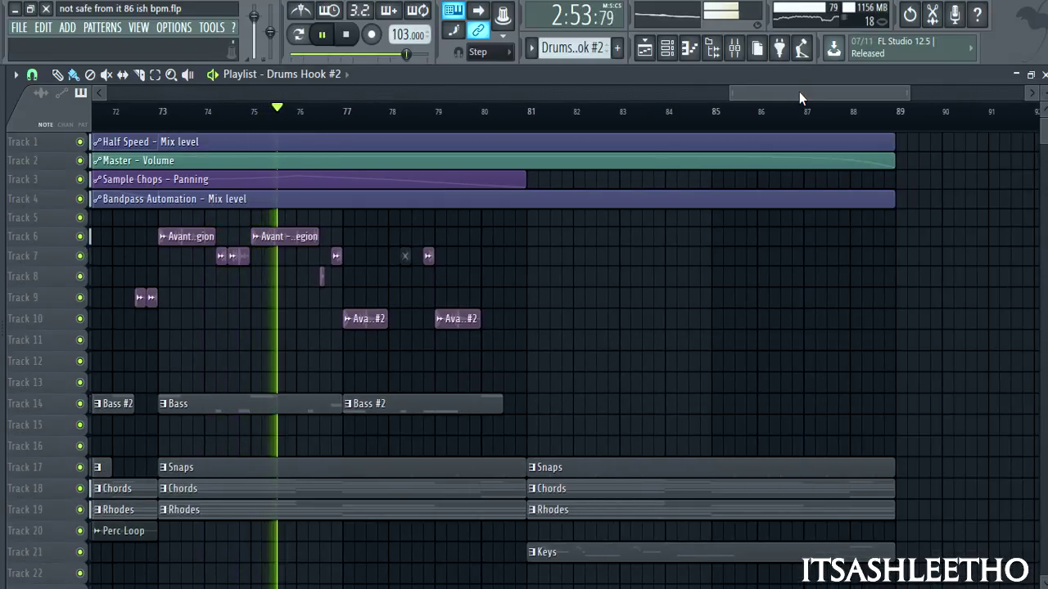
click(349, 36)
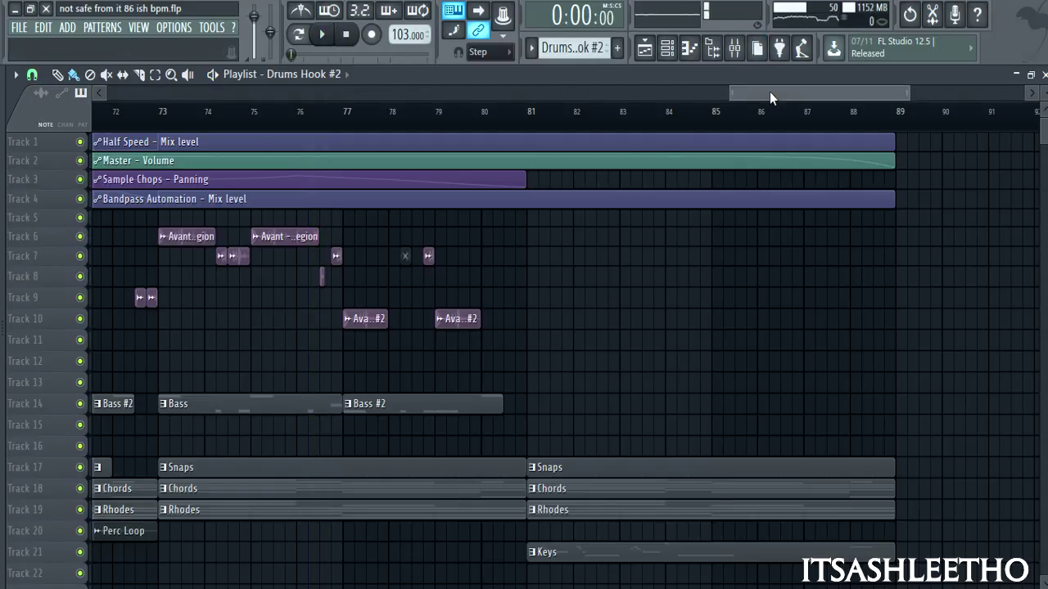
drag(769, 92, 765, 93)
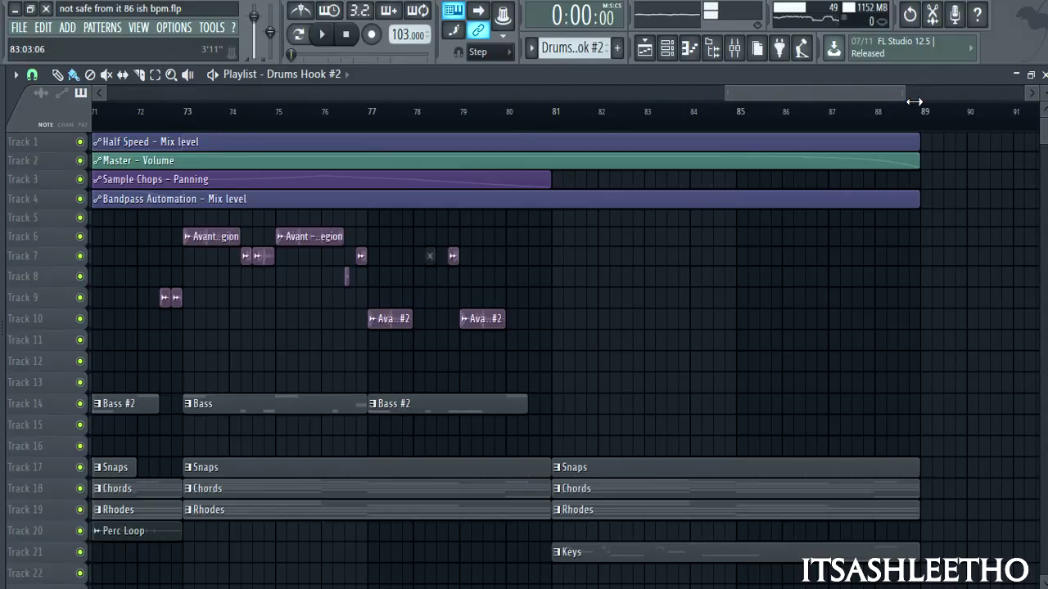
- Review the Outro from bar 71 on and the full arrangement from Intro to Outro across all tracks, and show the mixer
drag(904, 99, 866, 111)
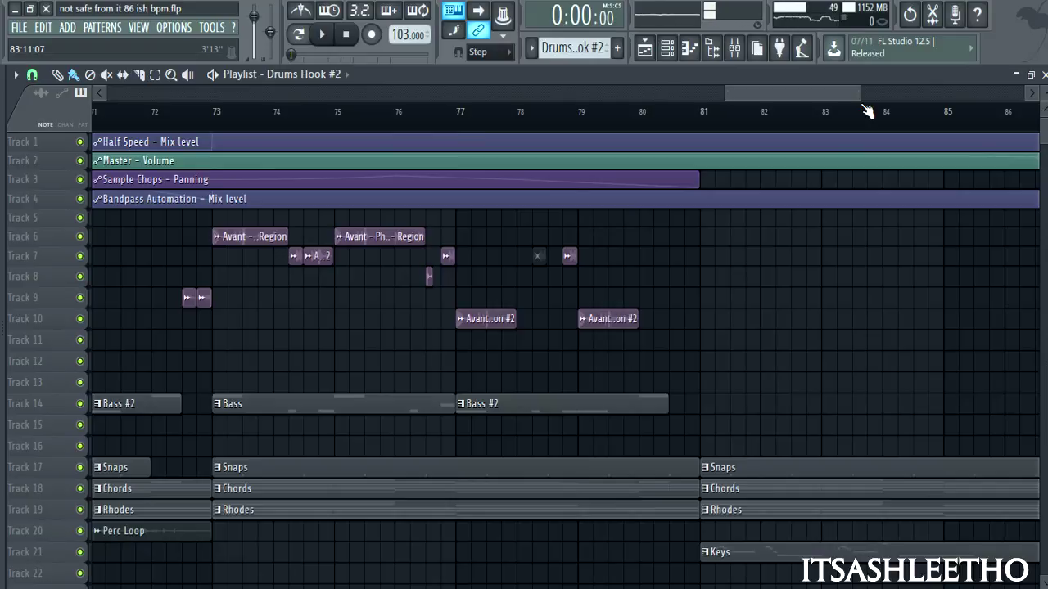
scroll(801, 95, right, 5)
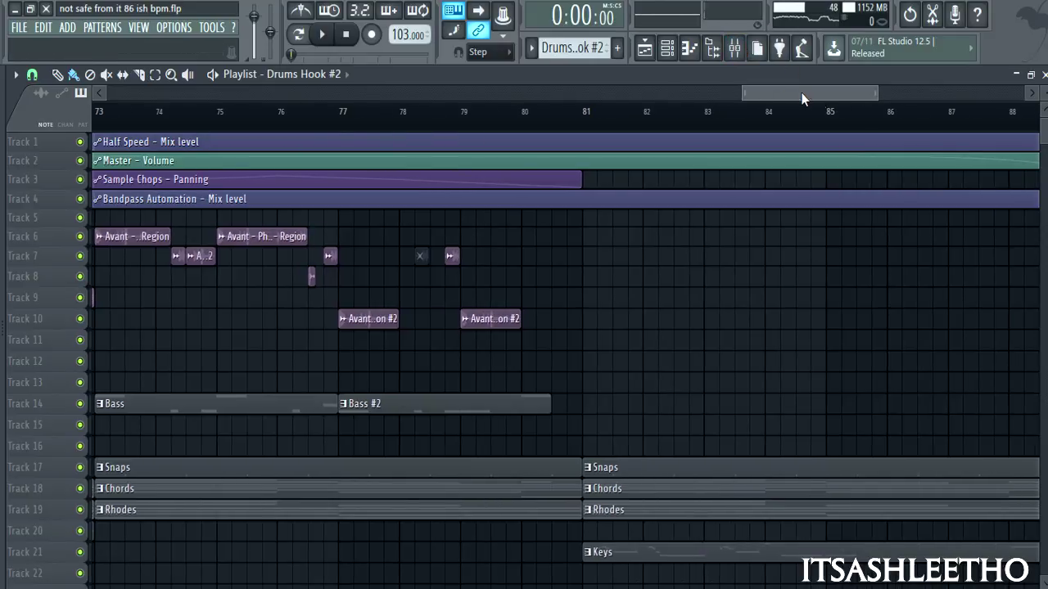
drag(777, 99, 103, 98)
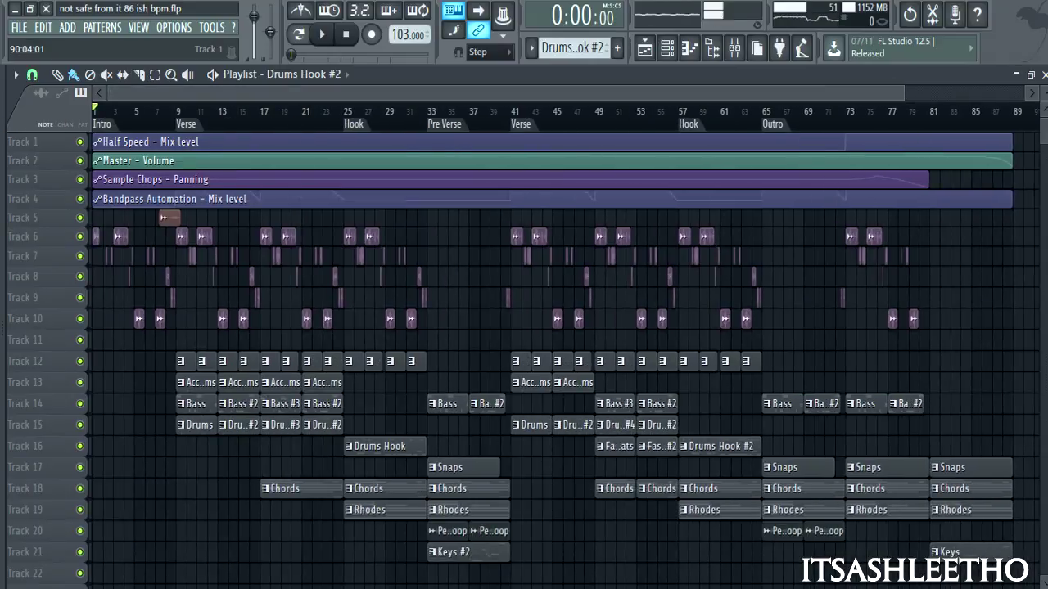
scroll(596, 210, up, 3)
scroll(540, 214, down, 3)
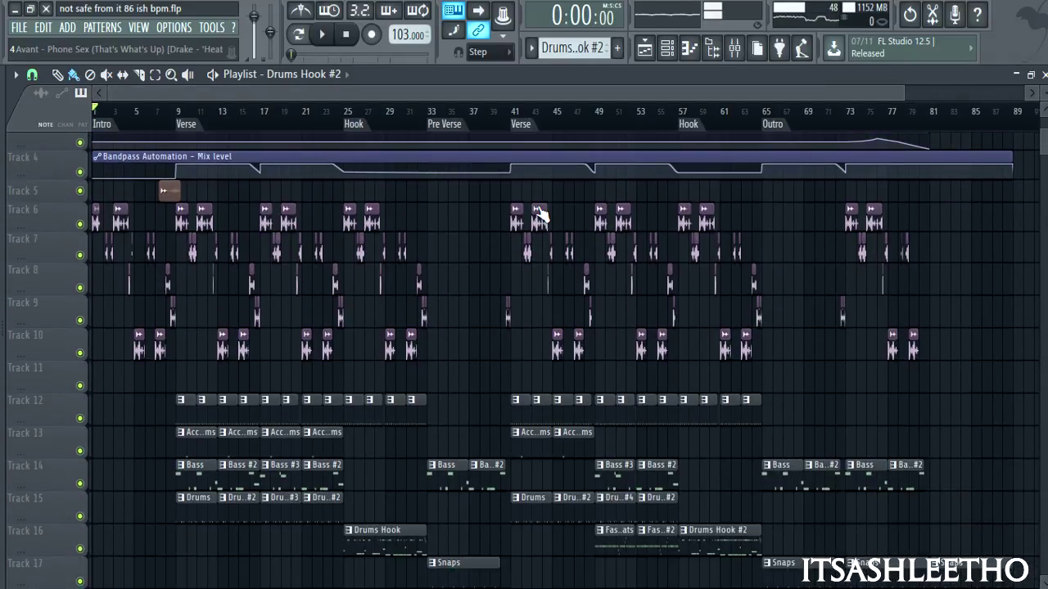
scroll(541, 214, down, 4)
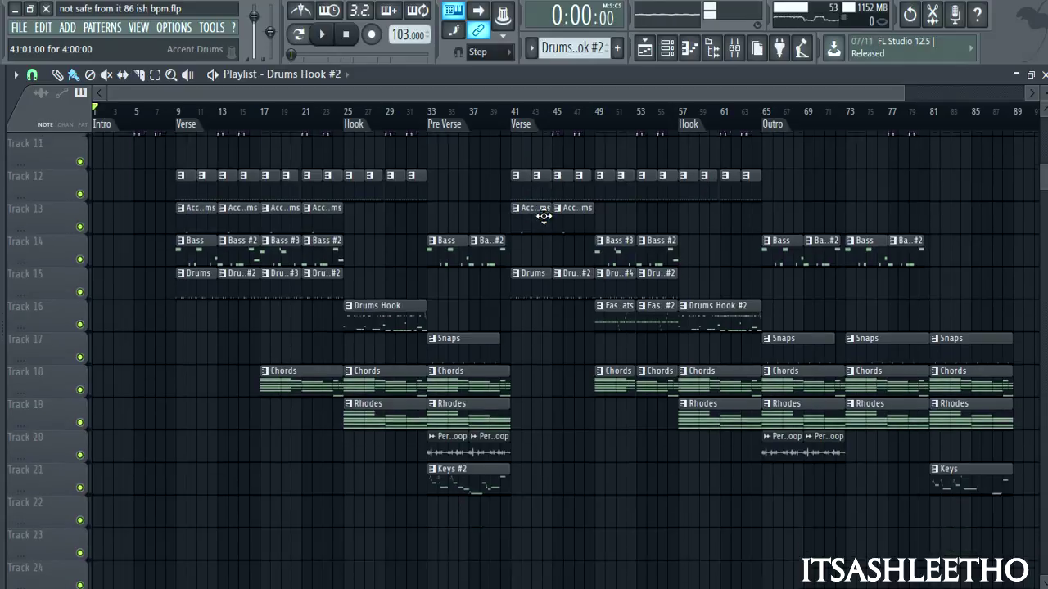
scroll(542, 212, up, 5)
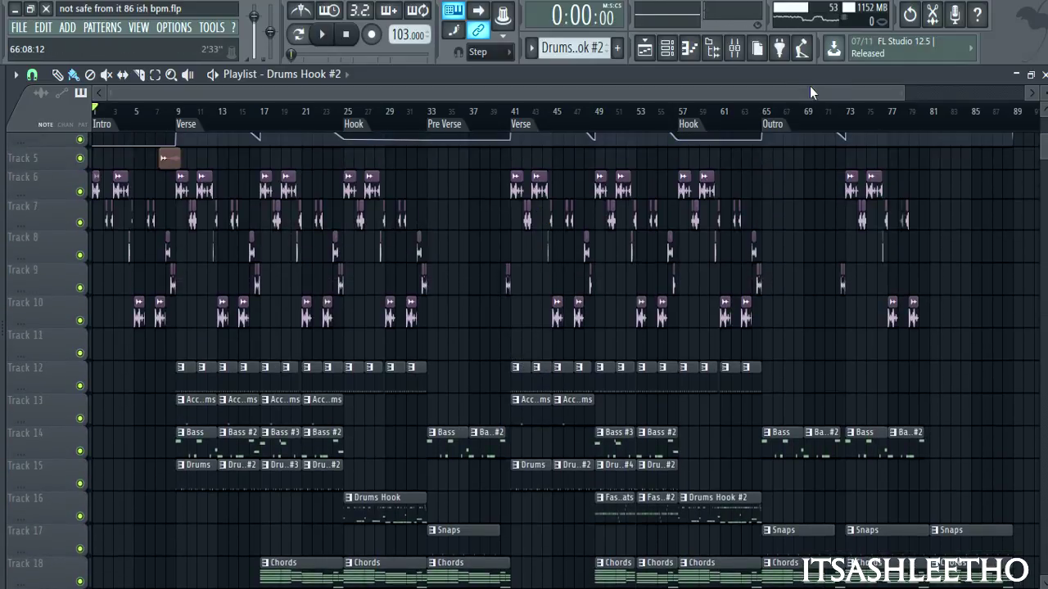
drag(905, 92, 445, 123)
click(734, 49)
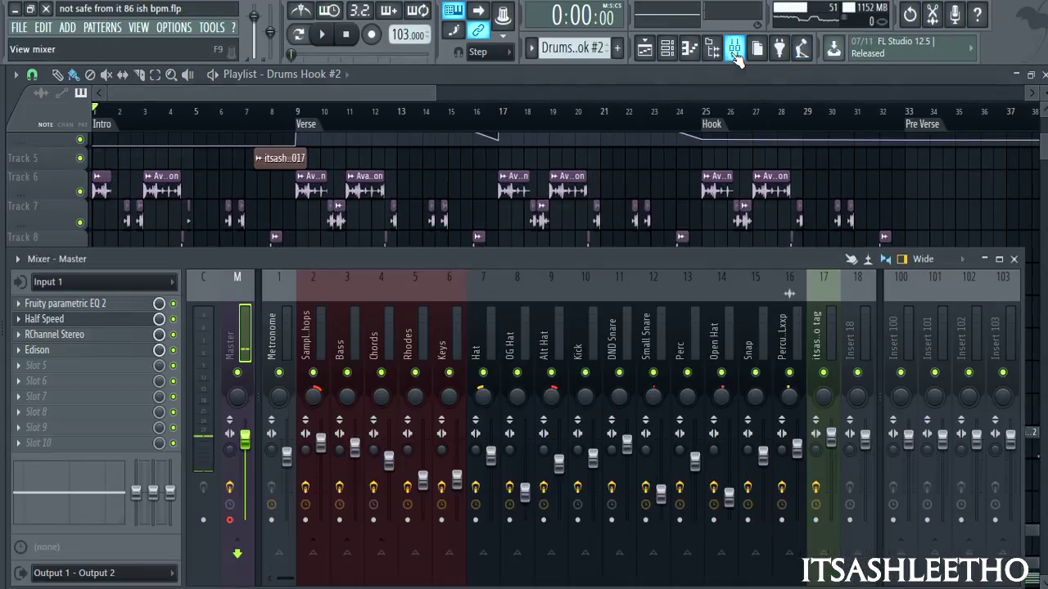